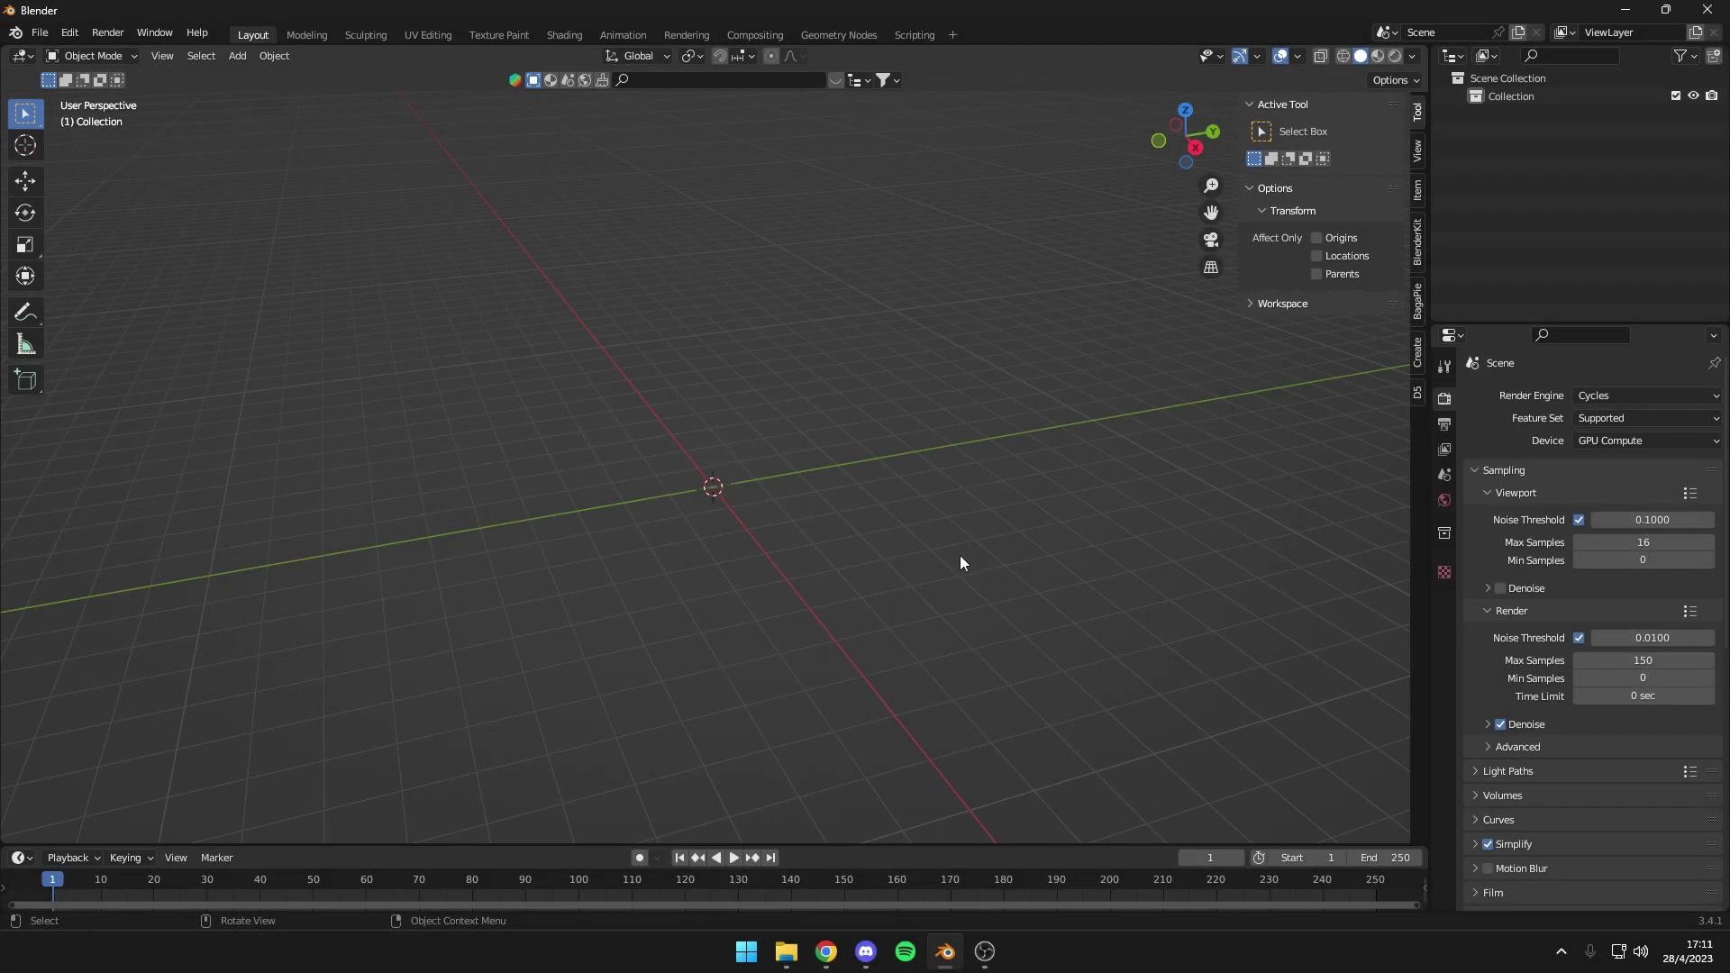
Orbit around the empty Blender scene, then switch over to the browser
{"action": "middle_click_drag", "start_coordinate": [926, 548], "coordinate": [937, 537]}
{"action": "mouse_move", "coordinate": [919, 615]}
{"action": "middle_mouse_down"}
{"action": "mouse_move", "coordinate": [942, 610]}
{"action": "mouse_move", "coordinate": [922, 642]}
{"action": "middle_mouse_up"}
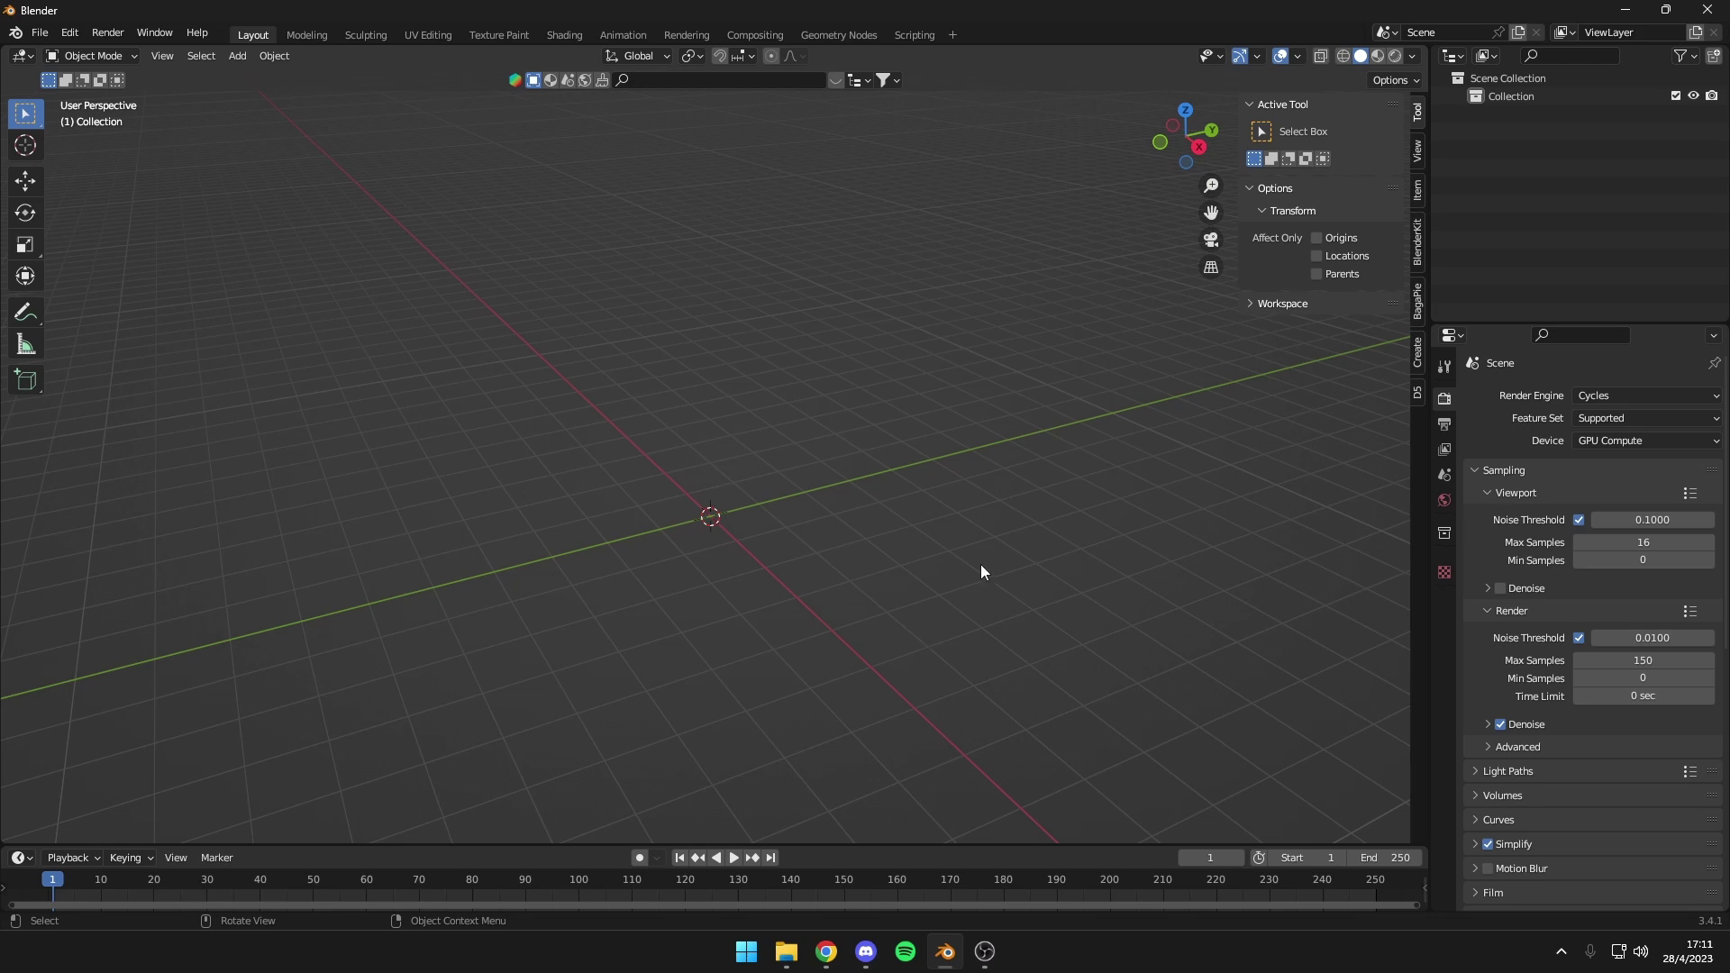
{"action": "mouse_move", "coordinate": [981, 572]}
{"action": "middle_mouse_down"}
{"action": "mouse_move", "coordinate": [1012, 541]}
{"action": "mouse_move", "coordinate": [1019, 553]}
{"action": "middle_mouse_up"}
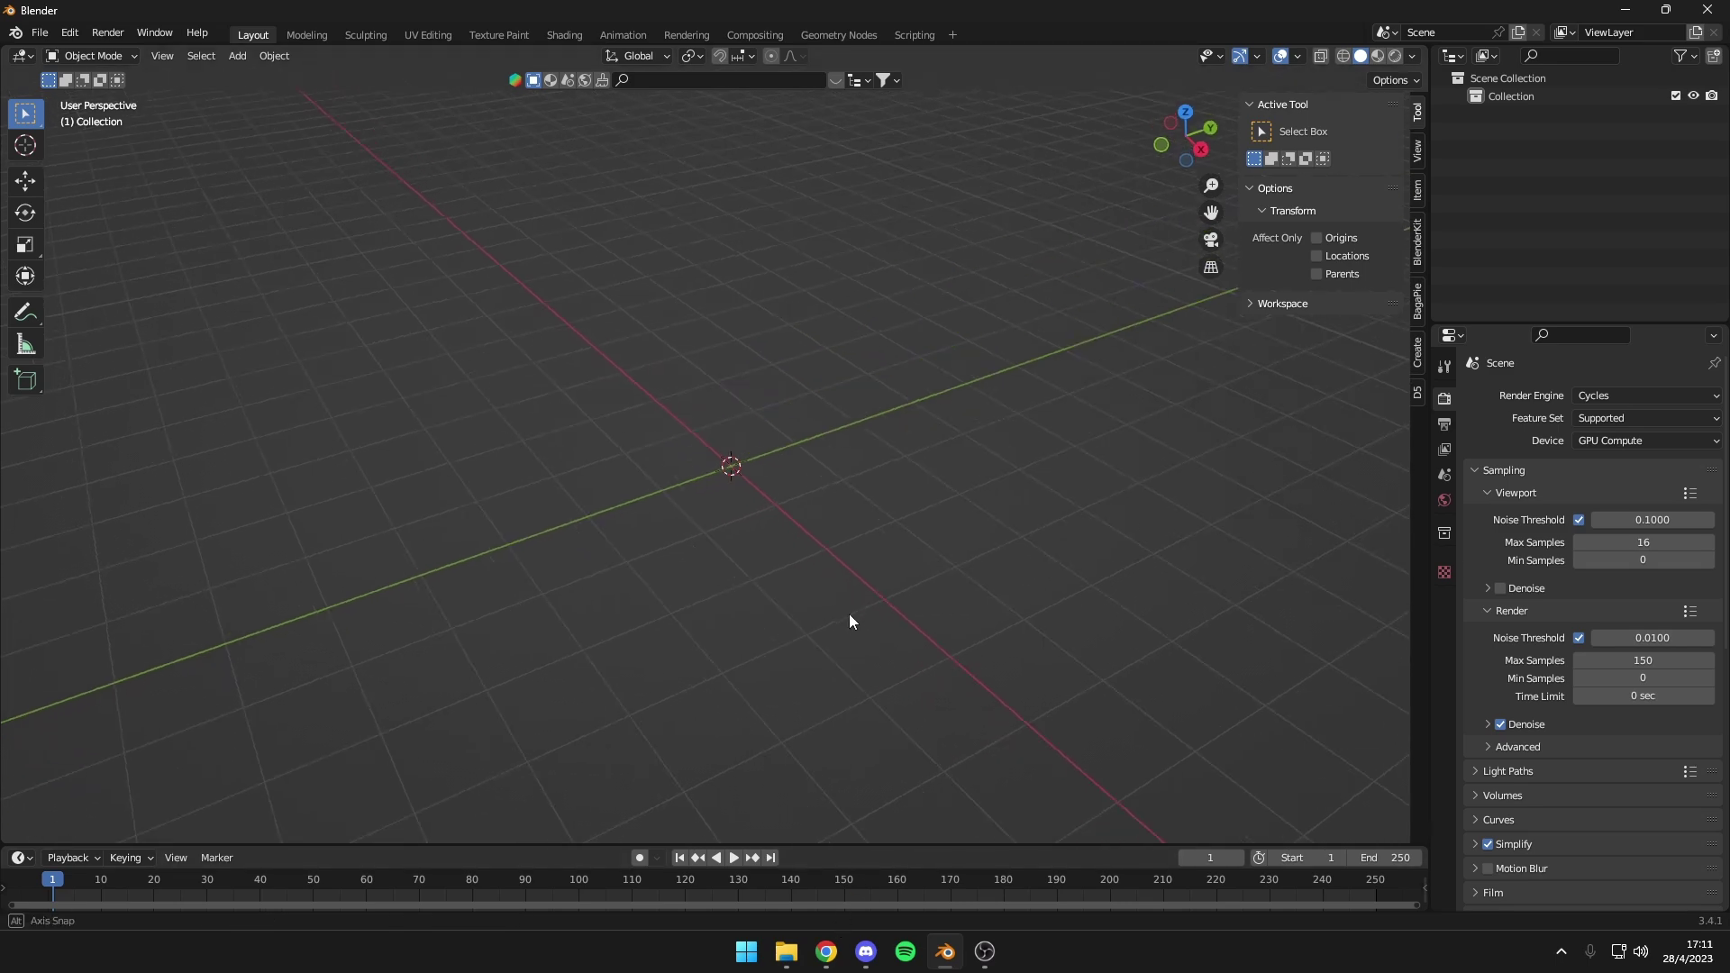
{"action": "key", "text": "alt+Tab"}
Claim The Plant Library for $0 on Blender Market and download its Blender 3.3+ .rar
{"action": "left_click", "coordinate": [527, 9]}
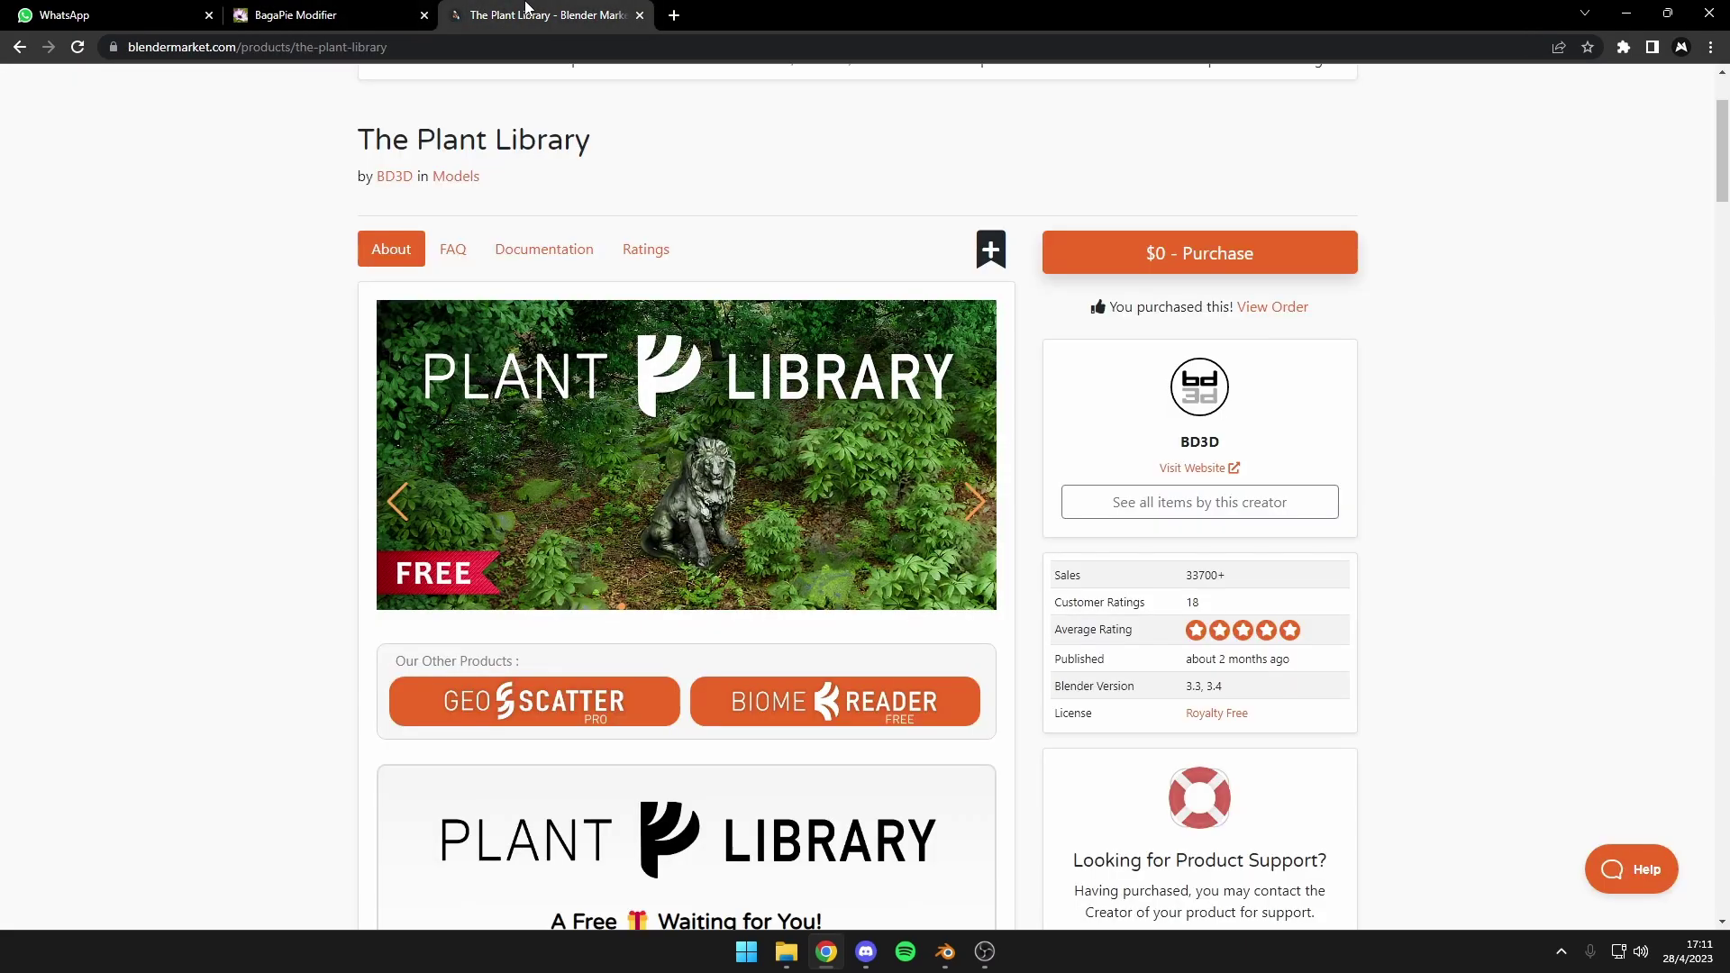
{"action": "scroll", "coordinate": [687, 231], "scroll_direction": "up", "scroll_amount": 2}
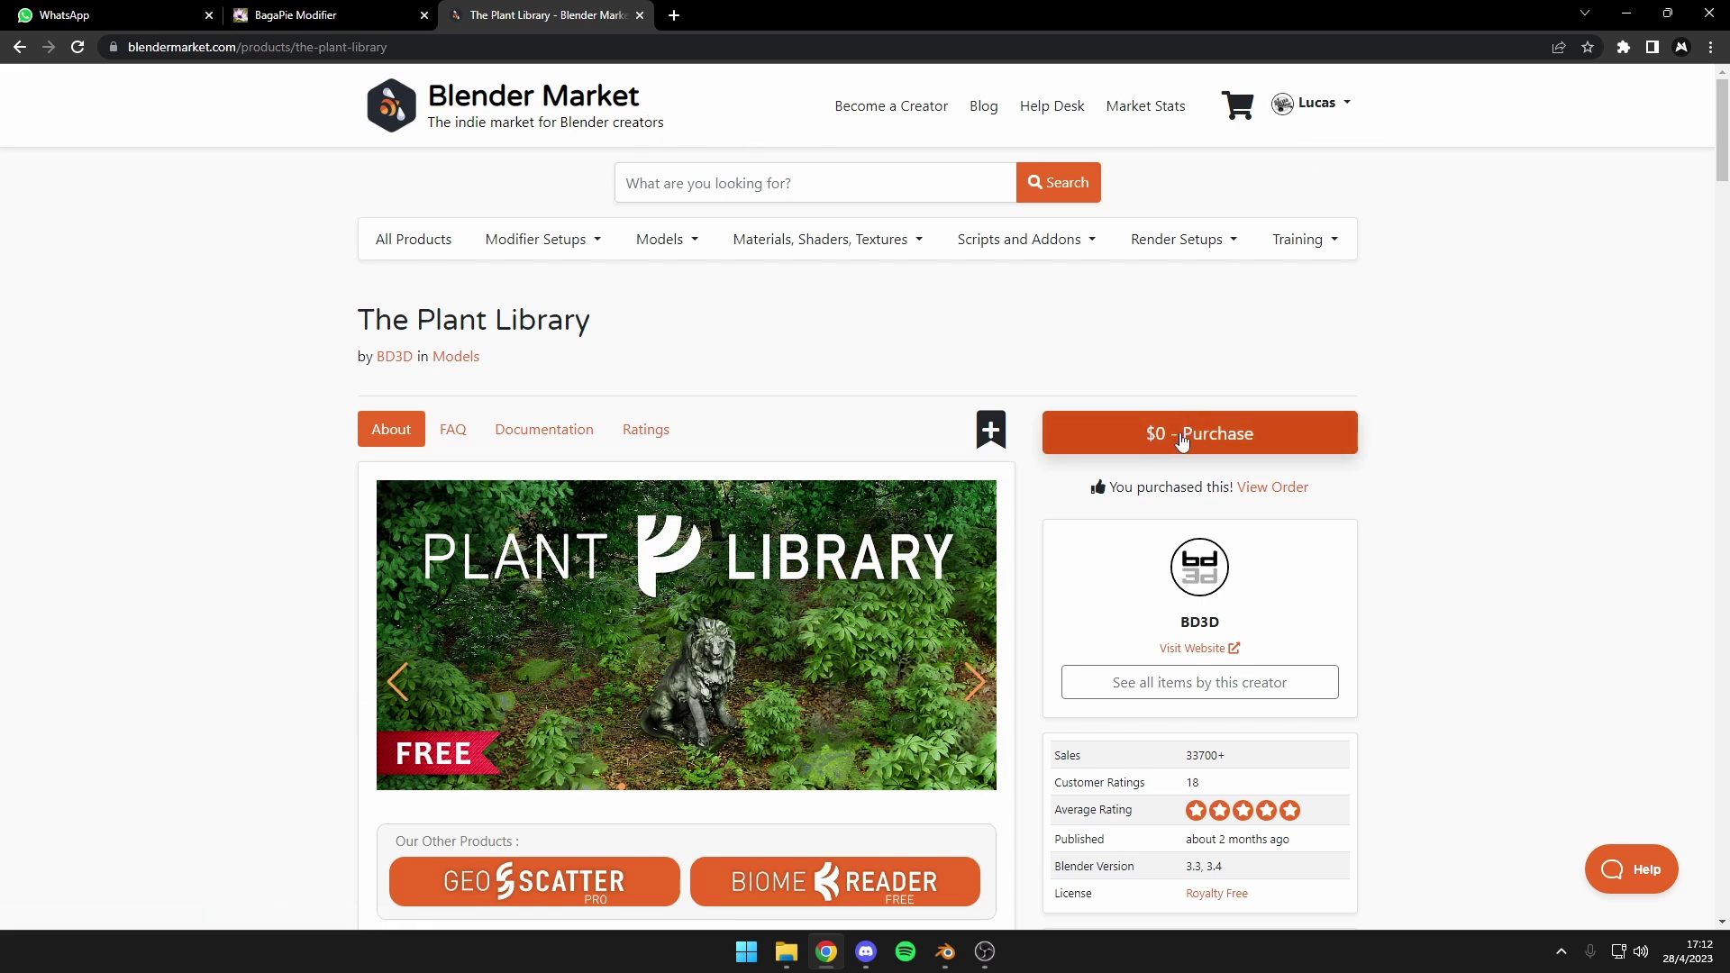
{"action": "scroll", "coordinate": [1216, 450], "scroll_direction": "down", "scroll_amount": 1}
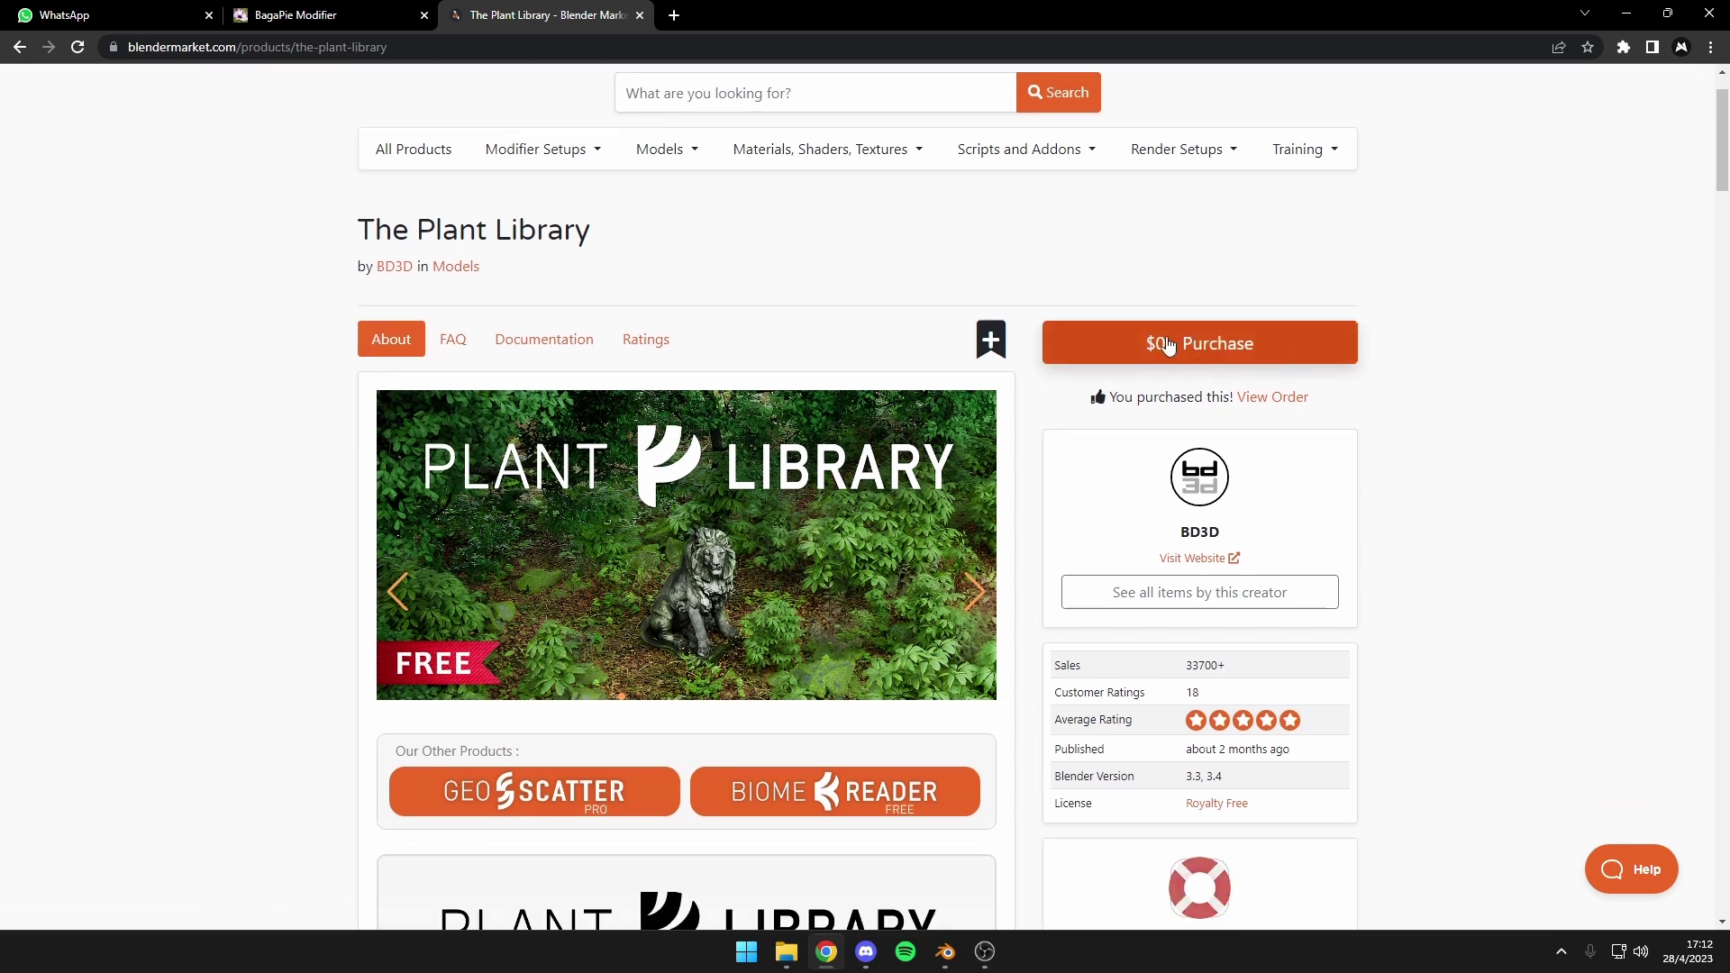
{"action": "left_click", "coordinate": [1167, 345]}
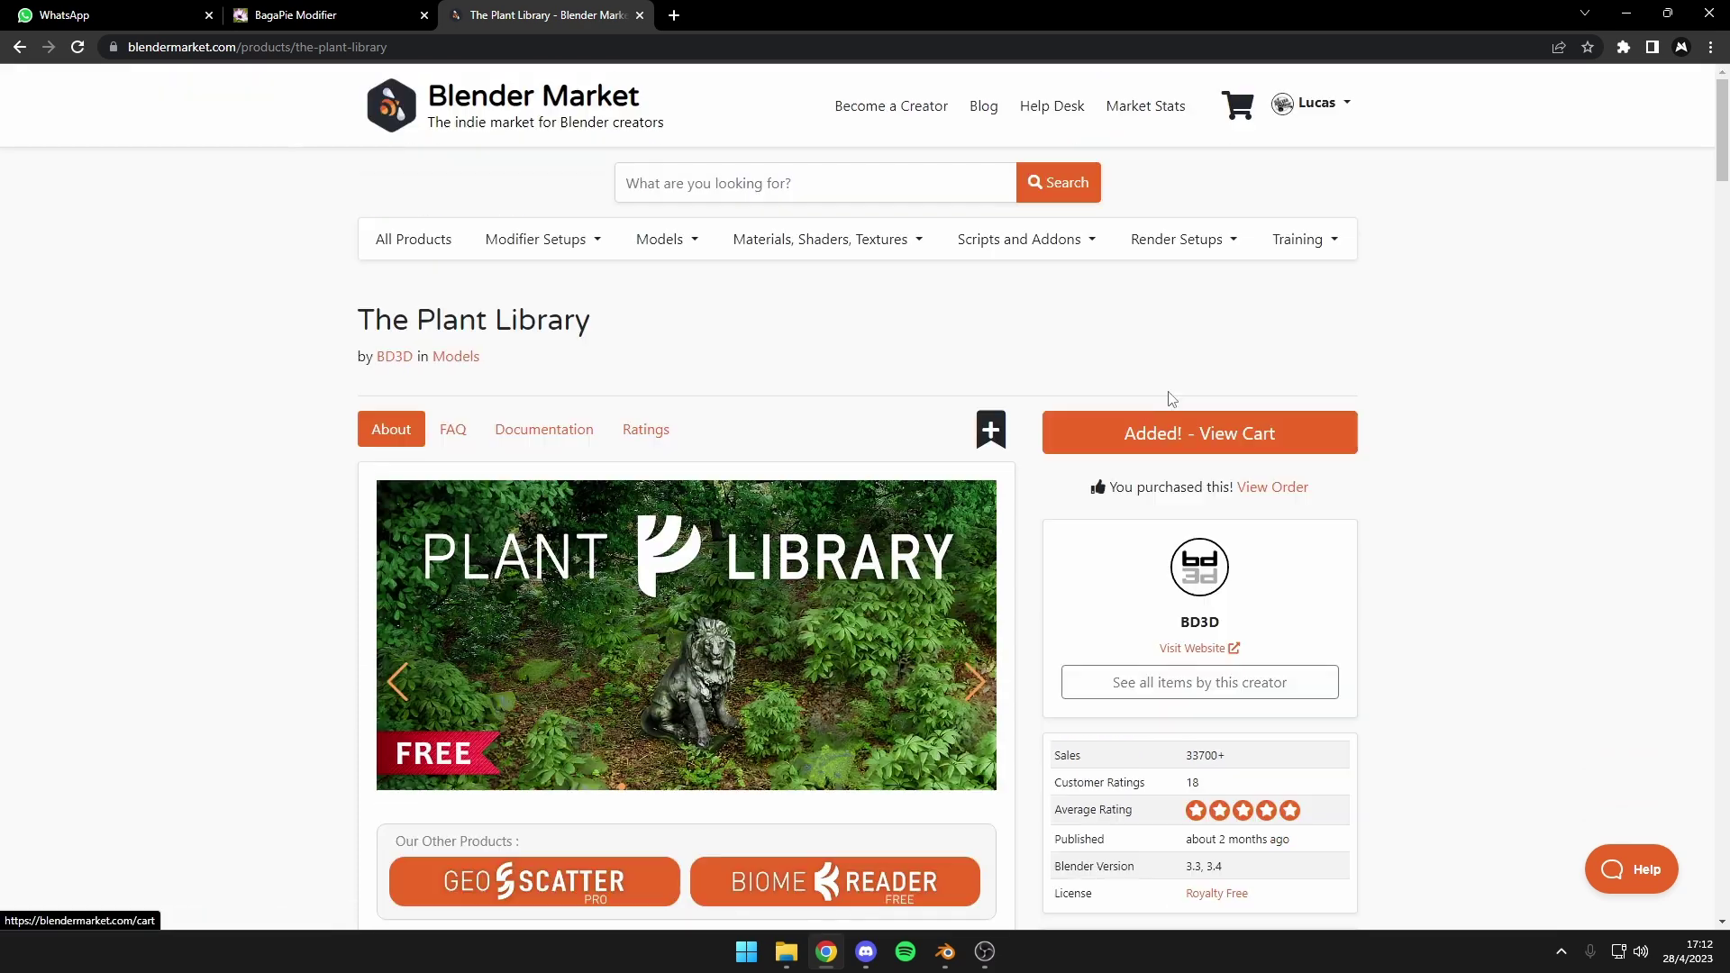
{"action": "left_click", "coordinate": [1234, 445]}
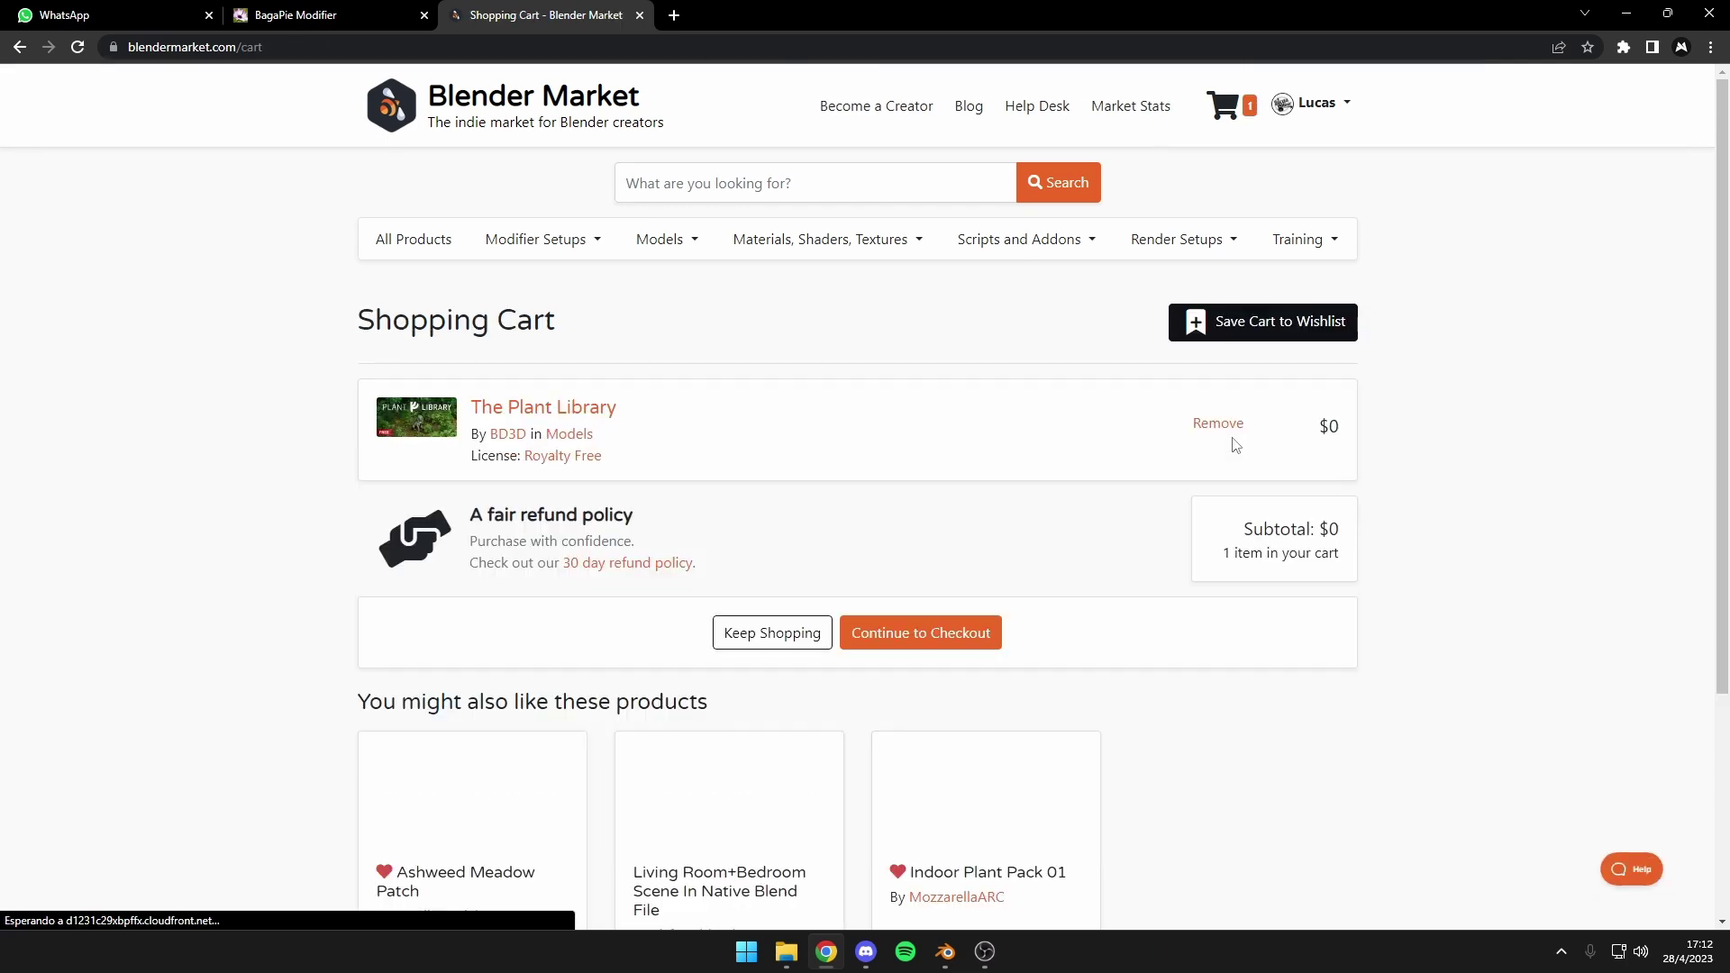
{"action": "left_click", "coordinate": [928, 645]}
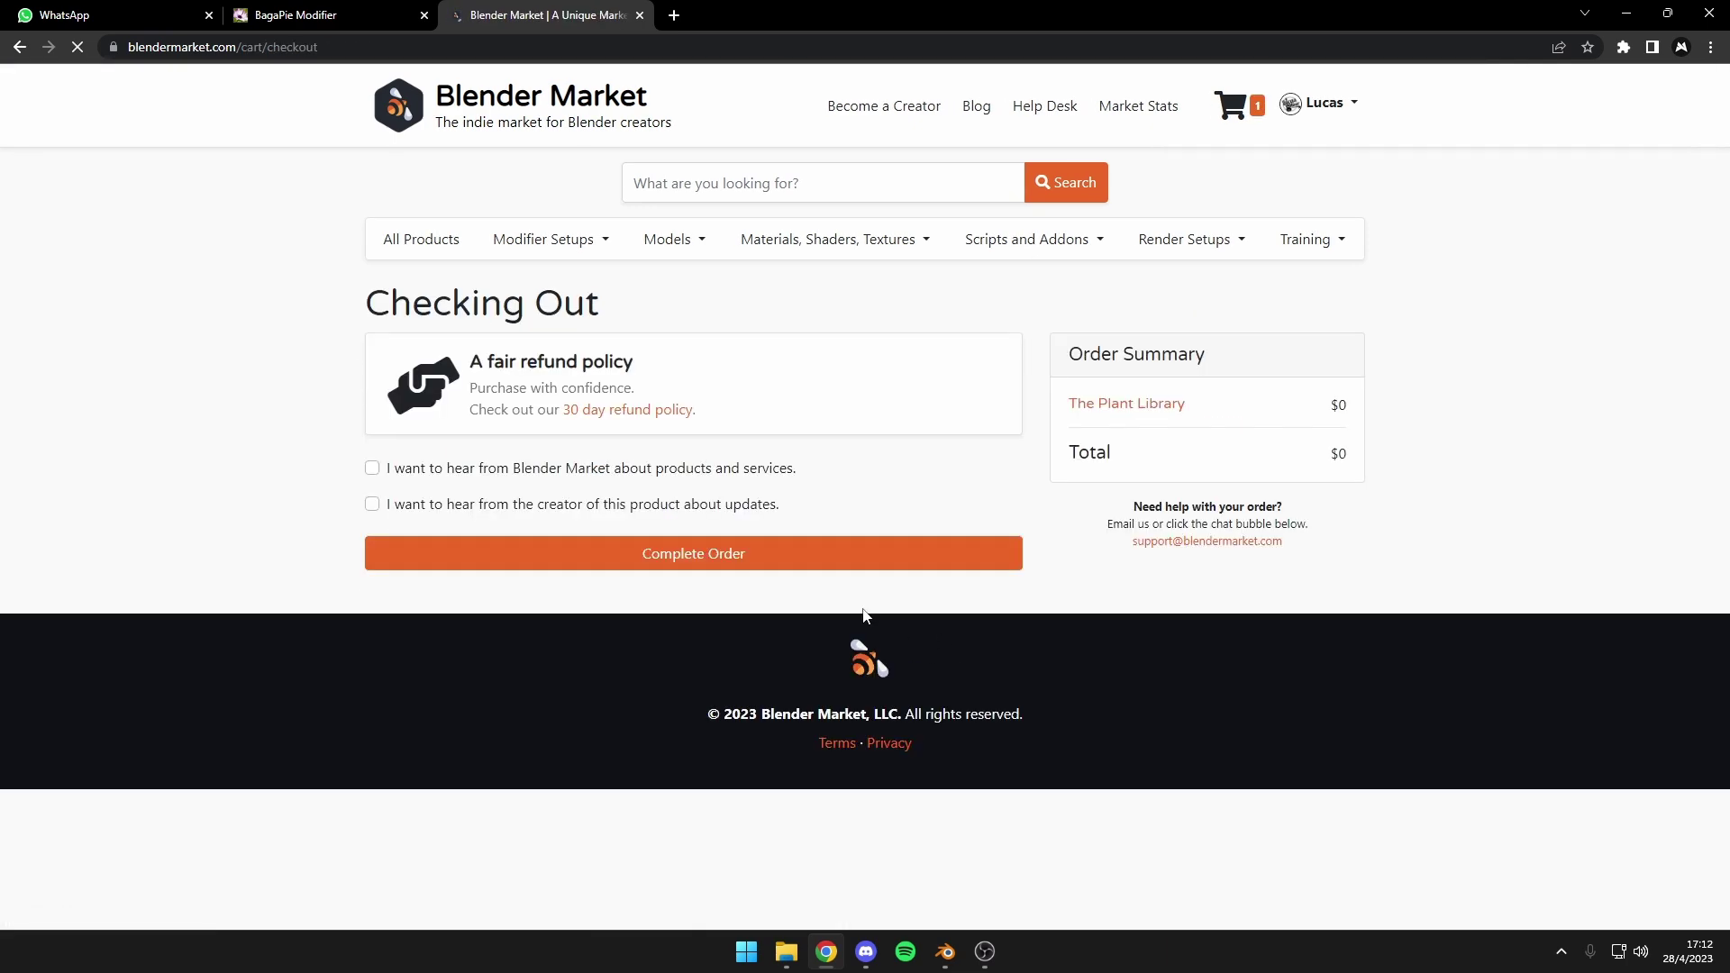
{"action": "left_click", "coordinate": [784, 559]}
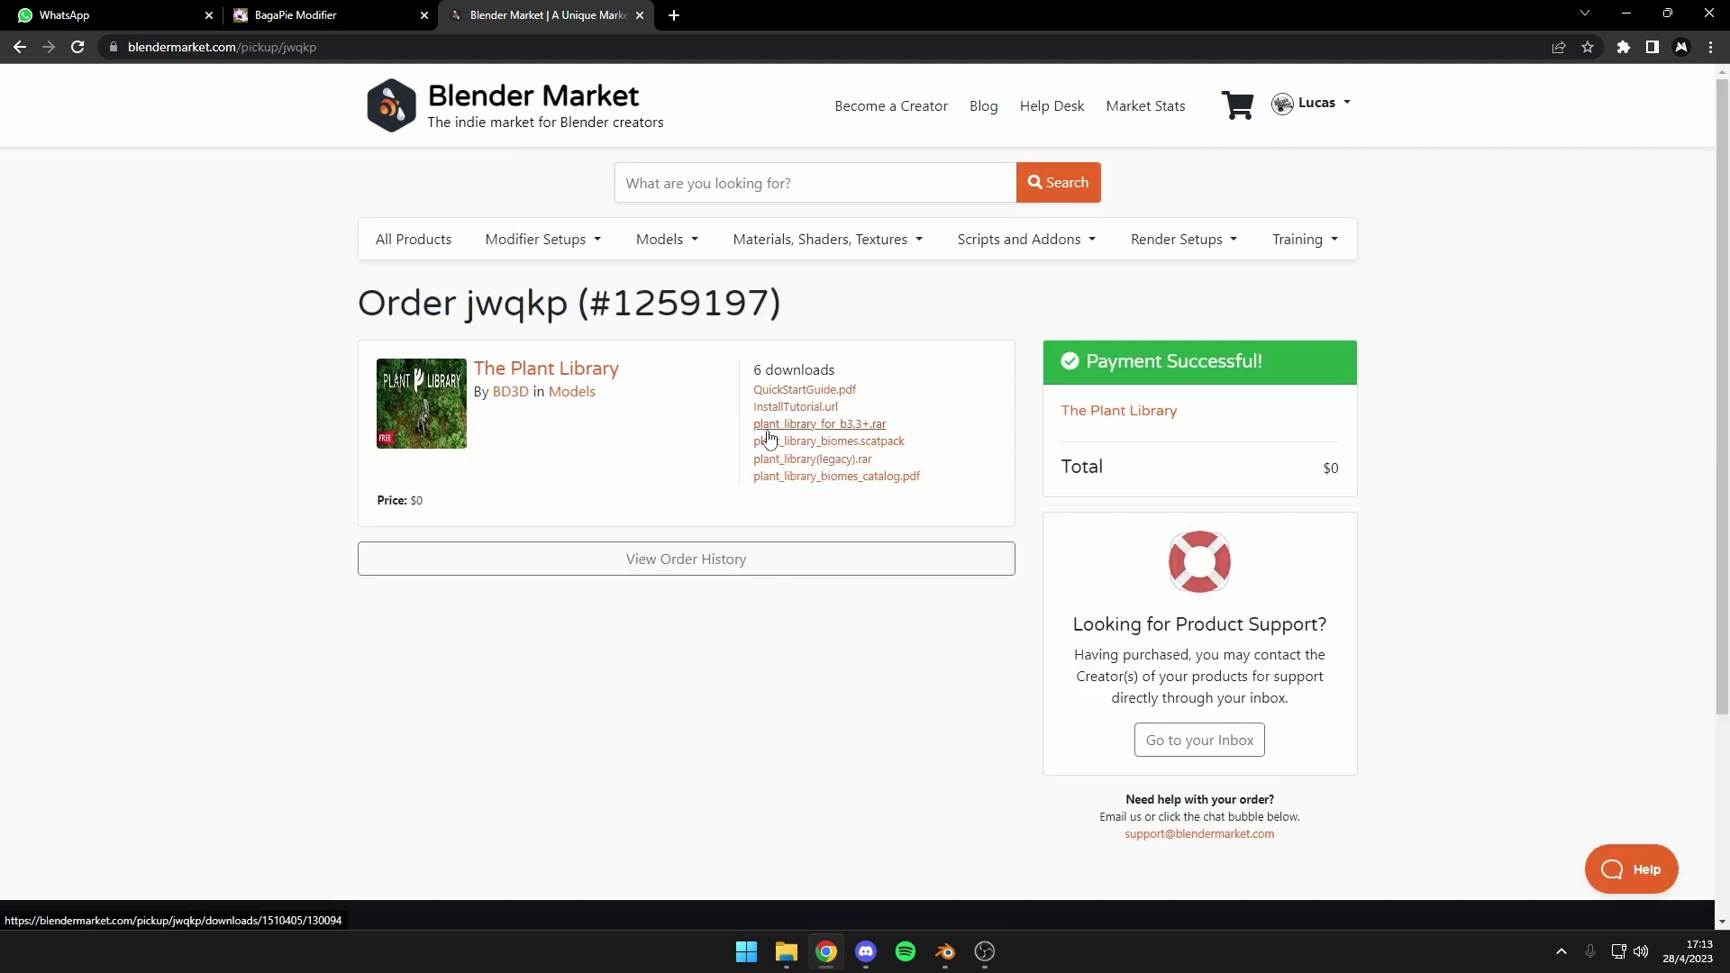
{"action": "left_click", "coordinate": [832, 425]}
Enter a price of 0 for BagaPie Modifier on Gumroad and request it
{"action": "left_click", "coordinate": [298, 15]}
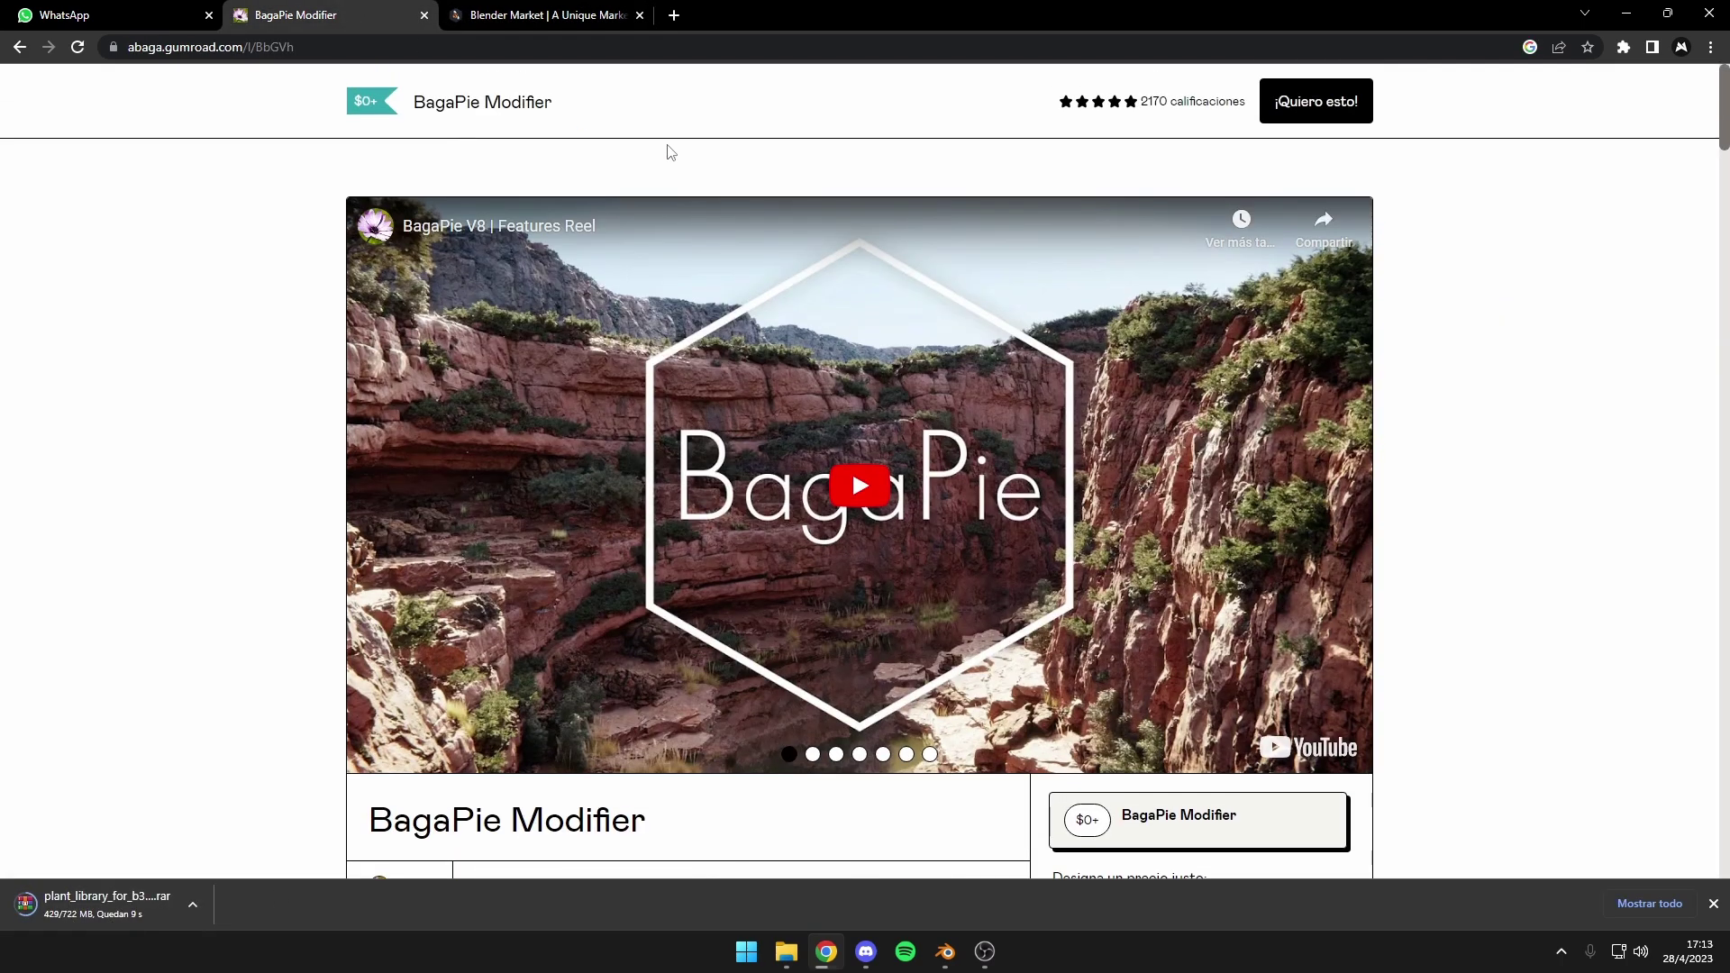
{"action": "scroll", "coordinate": [925, 422], "scroll_direction": "down", "scroll_amount": 1}
{"action": "scroll", "coordinate": [925, 421], "scroll_direction": "down", "scroll_amount": 2}
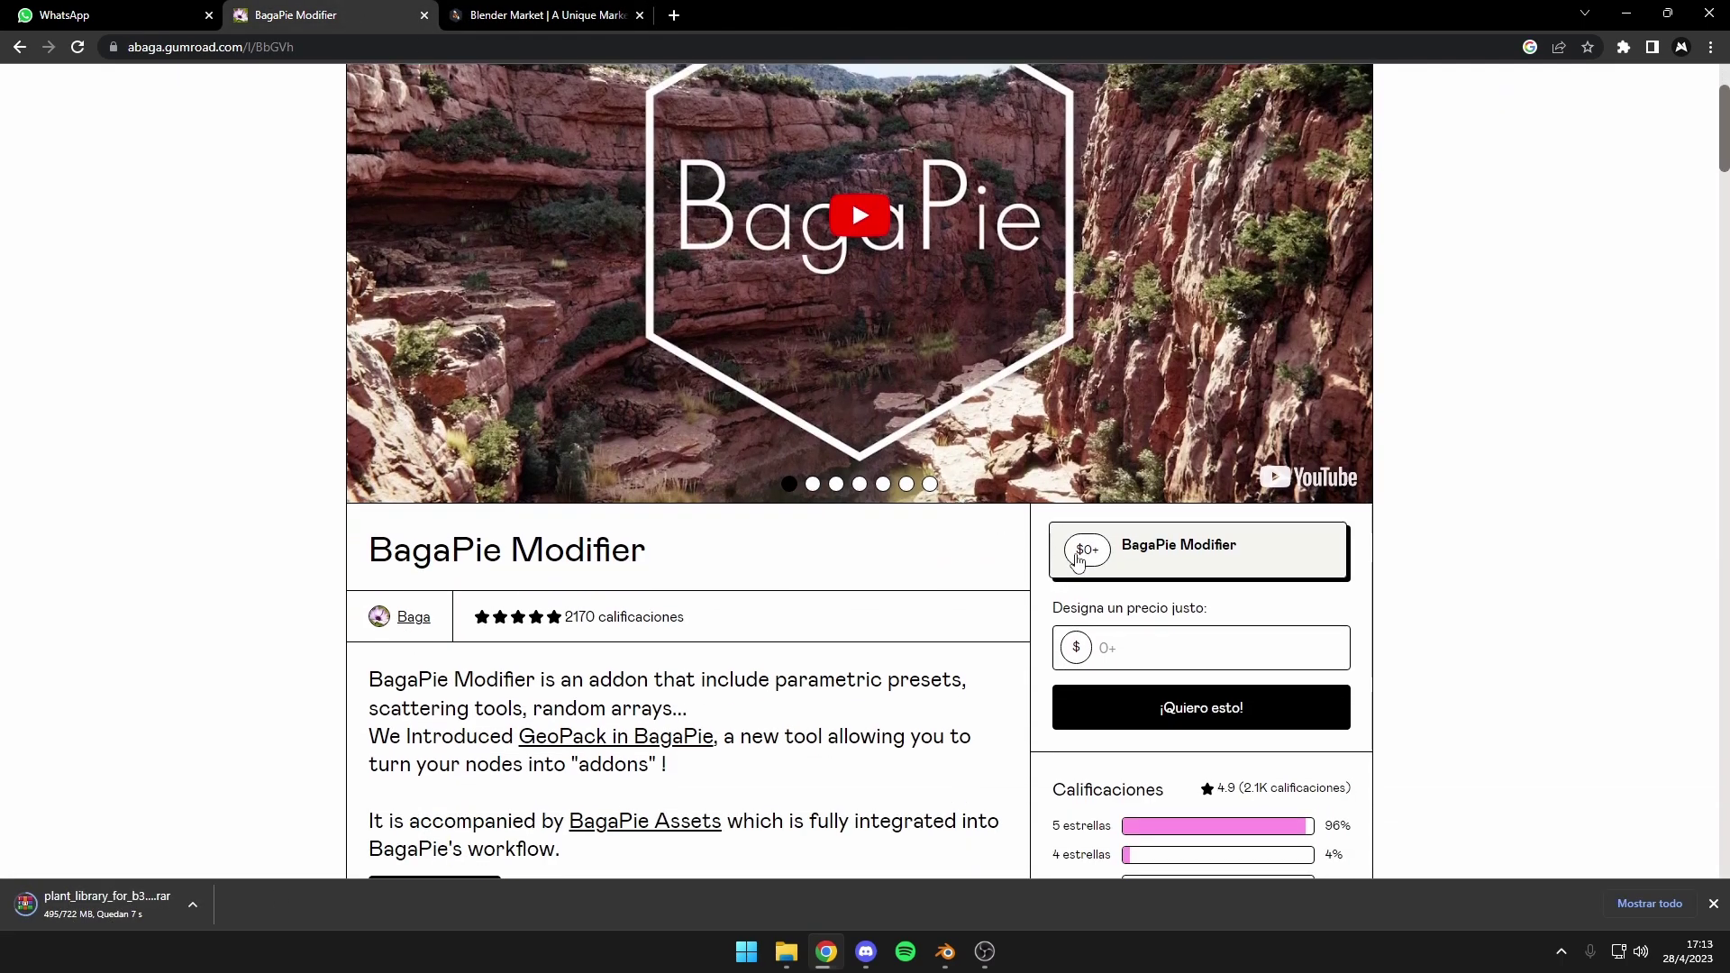
{"action": "left_click", "coordinate": [1154, 649]}
{"action": "type", "text": "0"}
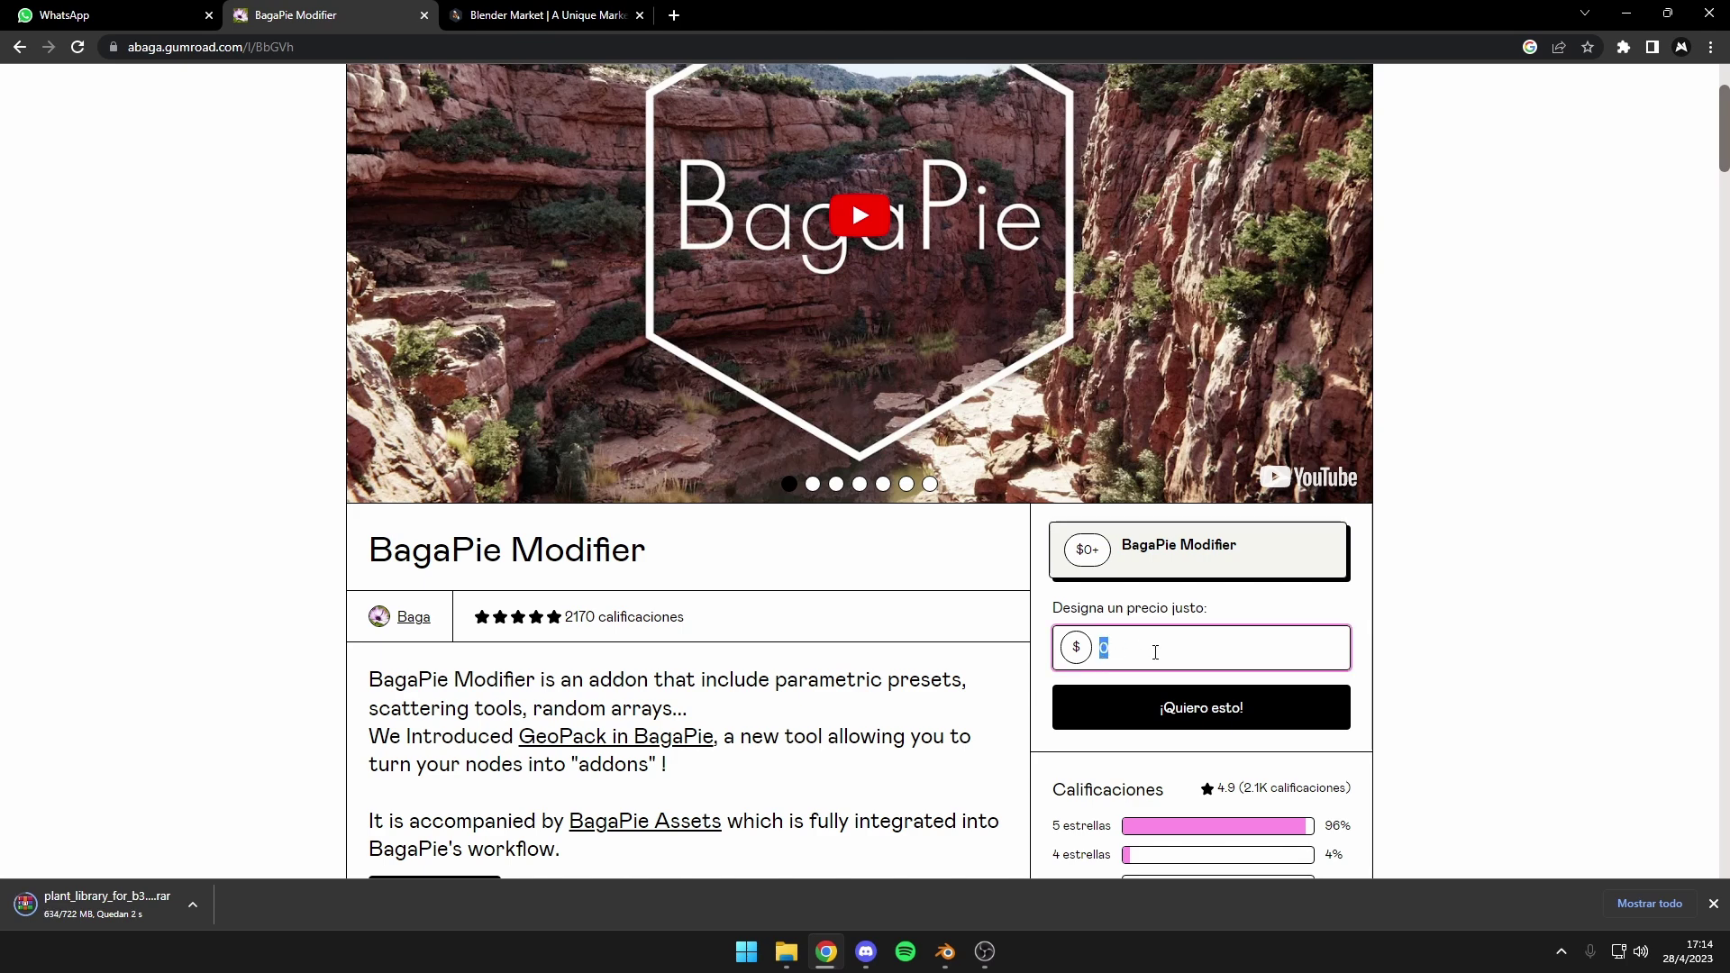
{"action": "key", "text": "BackSpace"}
{"action": "type", "text": "5"}
{"action": "double_click", "coordinate": [1092, 647]}
{"action": "type", "text": "0"}
{"action": "left_click", "coordinate": [1287, 713]}
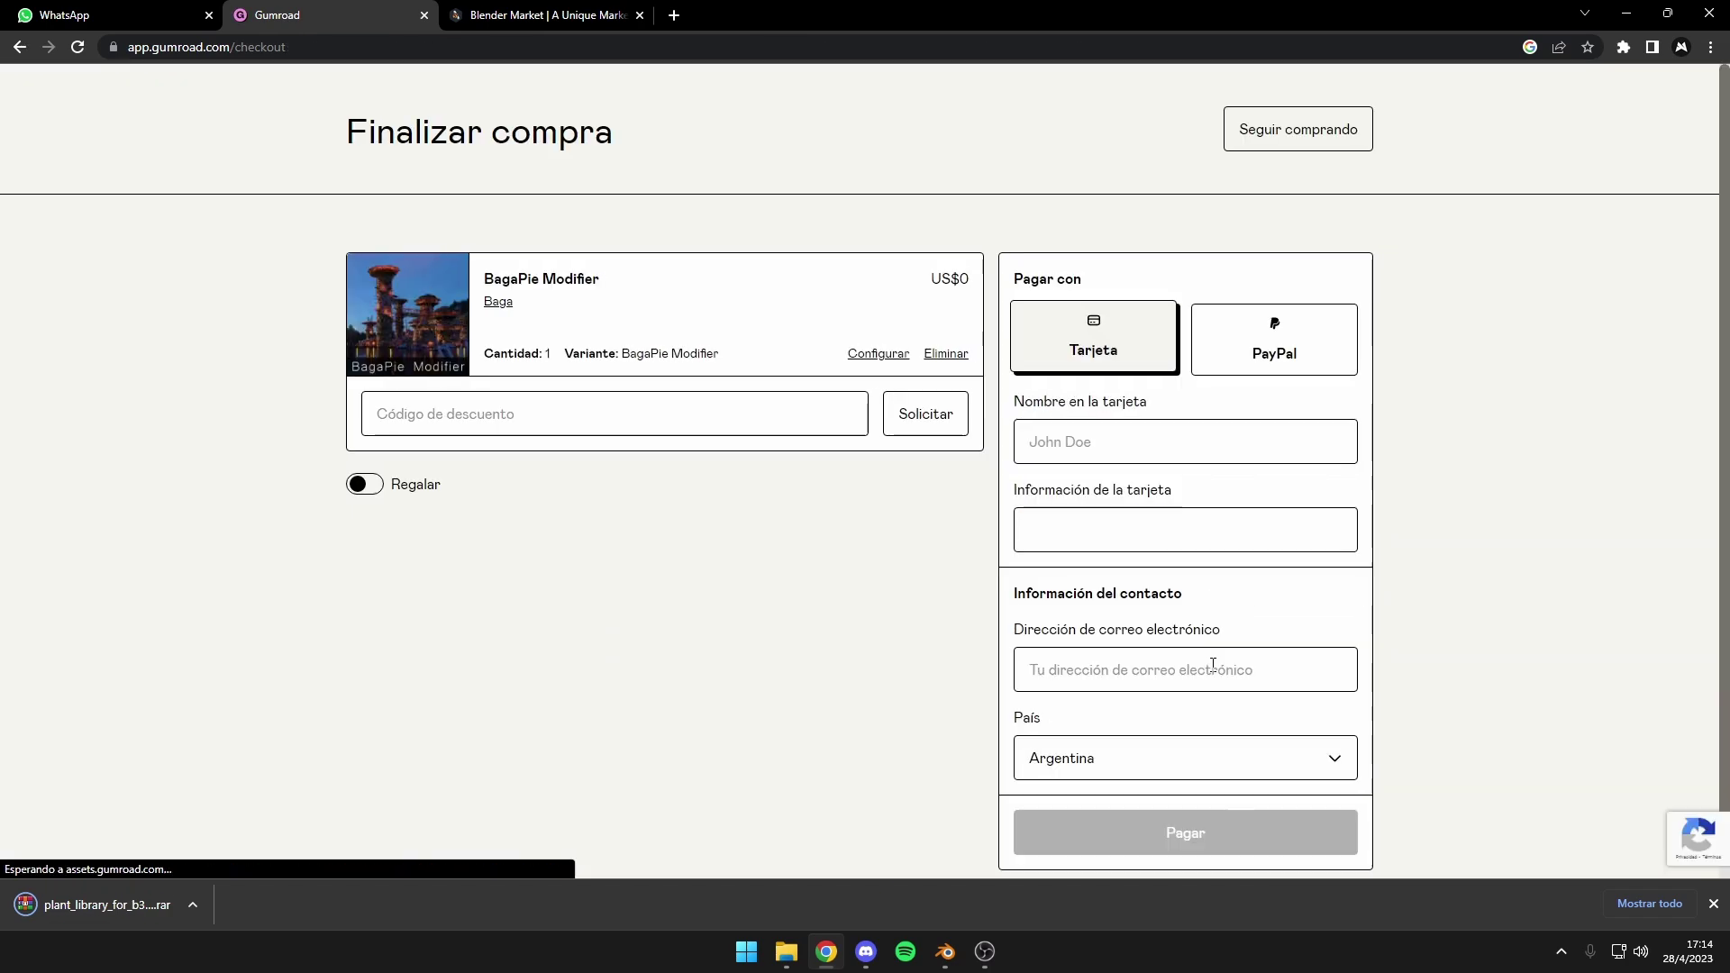
Complete the free order with the suggested e-mail and download the GeoPack V10 zip
{"action": "key", "text": "Down"}
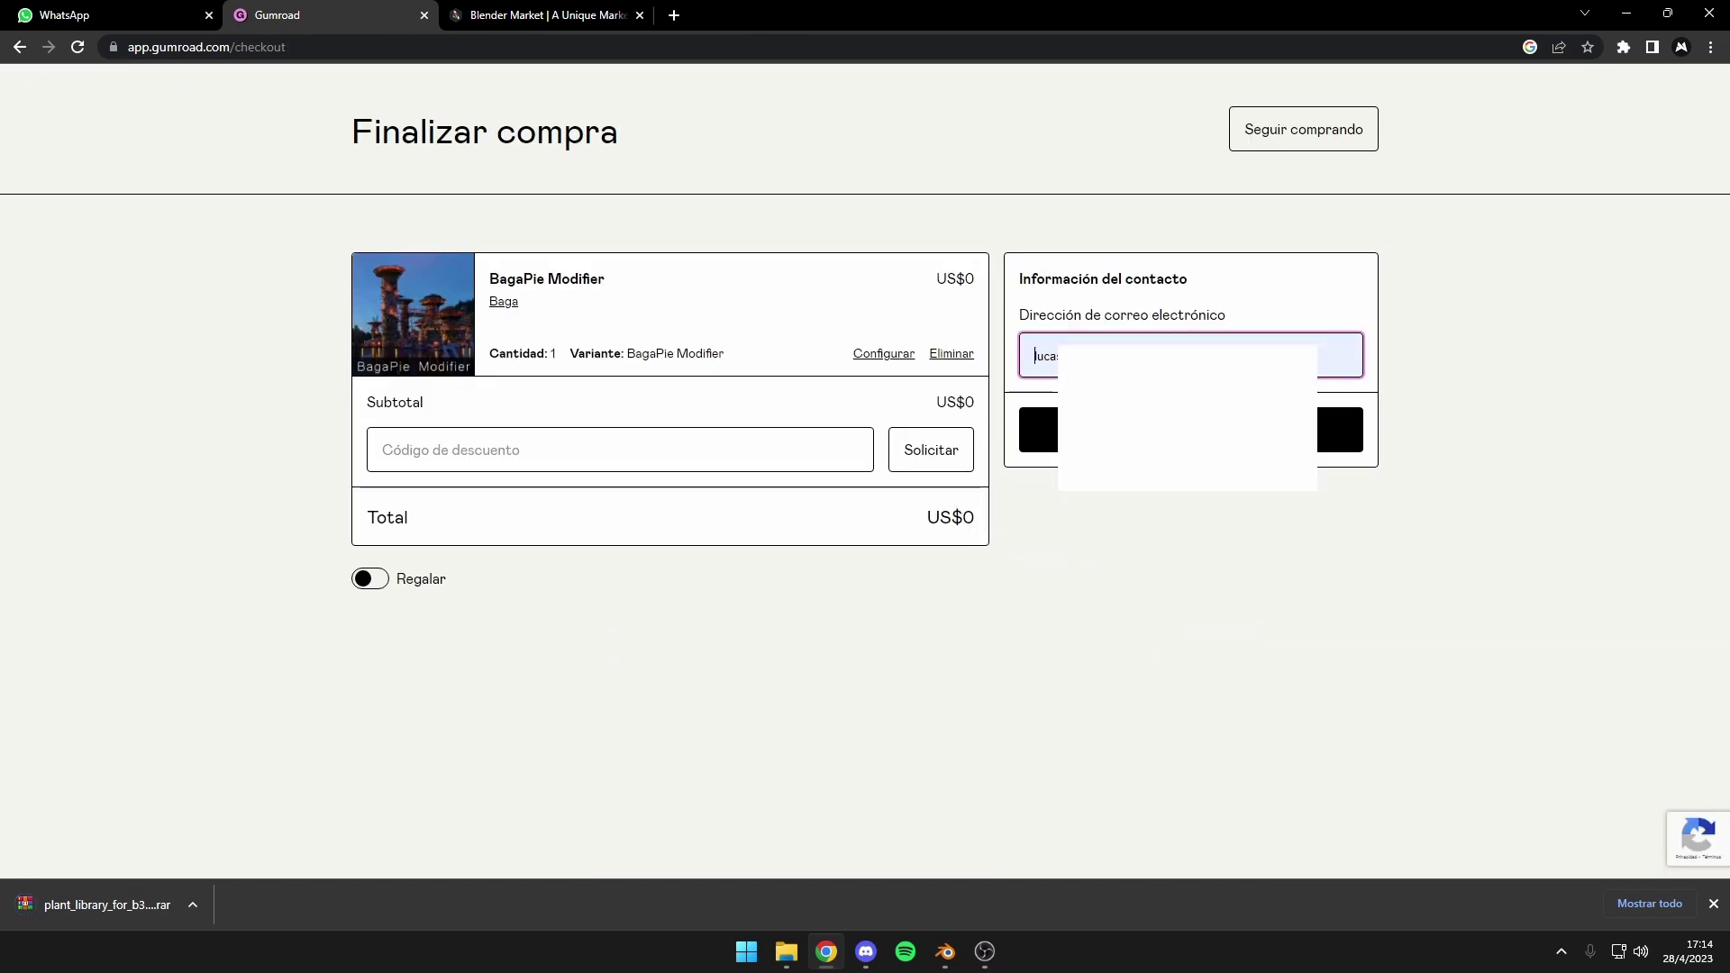
{"action": "key", "text": "Return"}
{"action": "left_click", "coordinate": [1177, 428]}
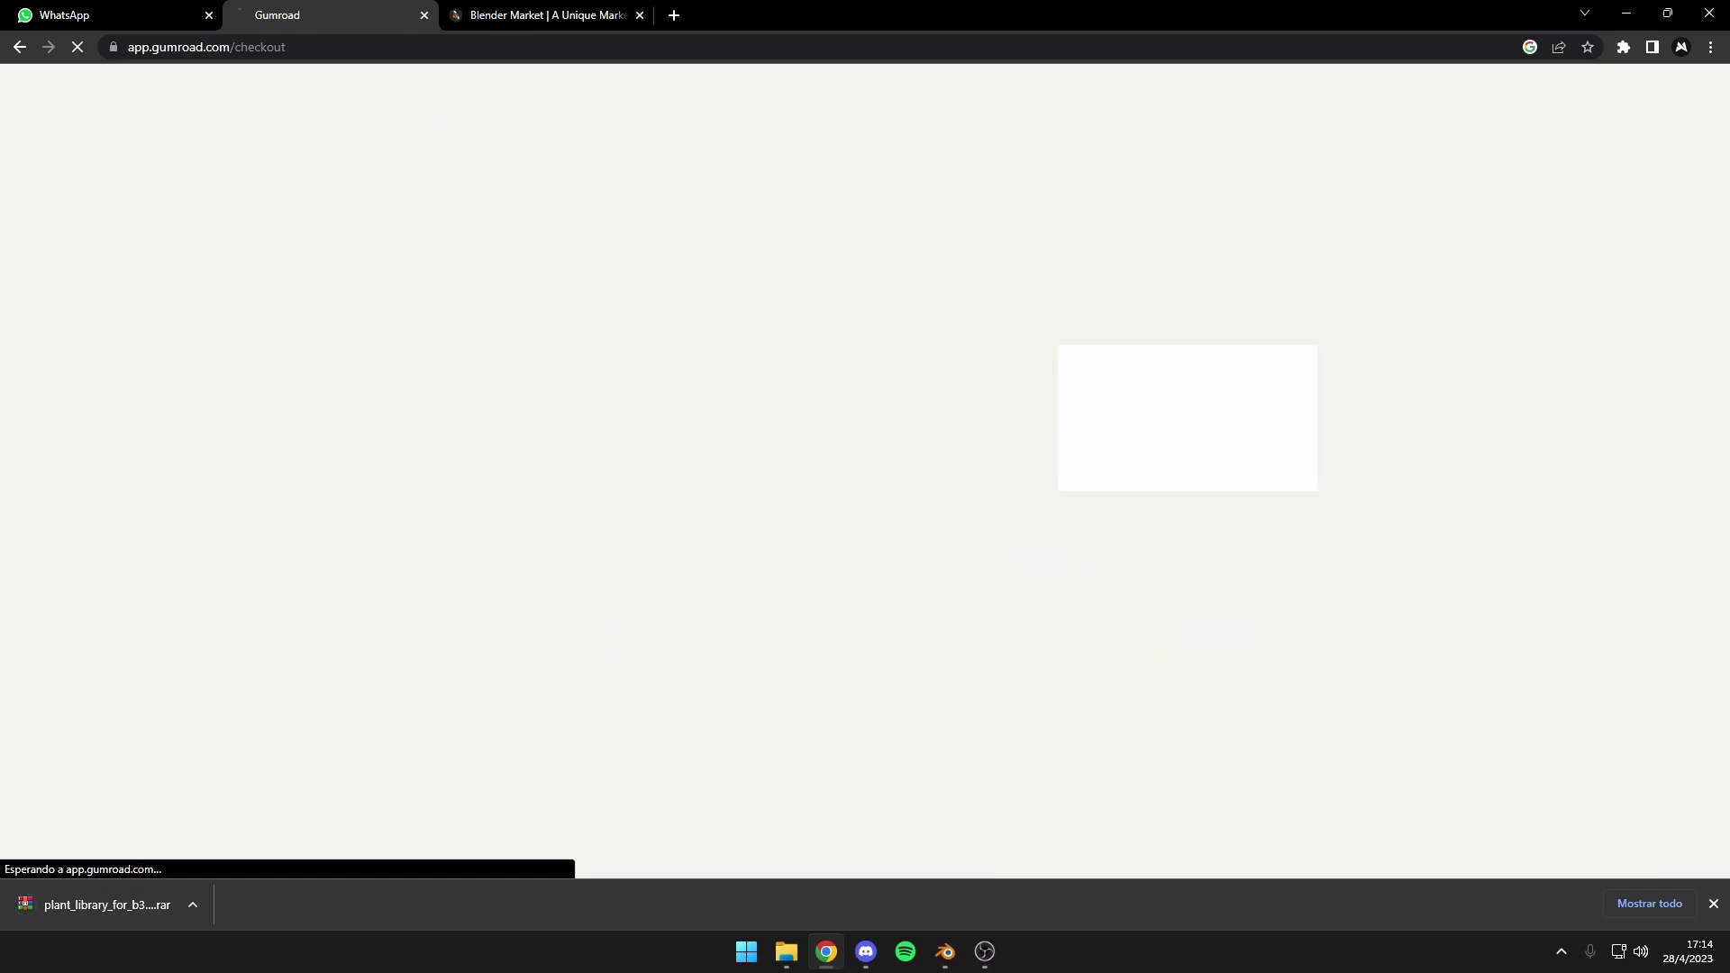
{"action": "scroll", "coordinate": [1177, 435], "scroll_direction": "down", "scroll_amount": 1}
{"action": "scroll", "coordinate": [1177, 434], "scroll_direction": "up", "scroll_amount": 2}
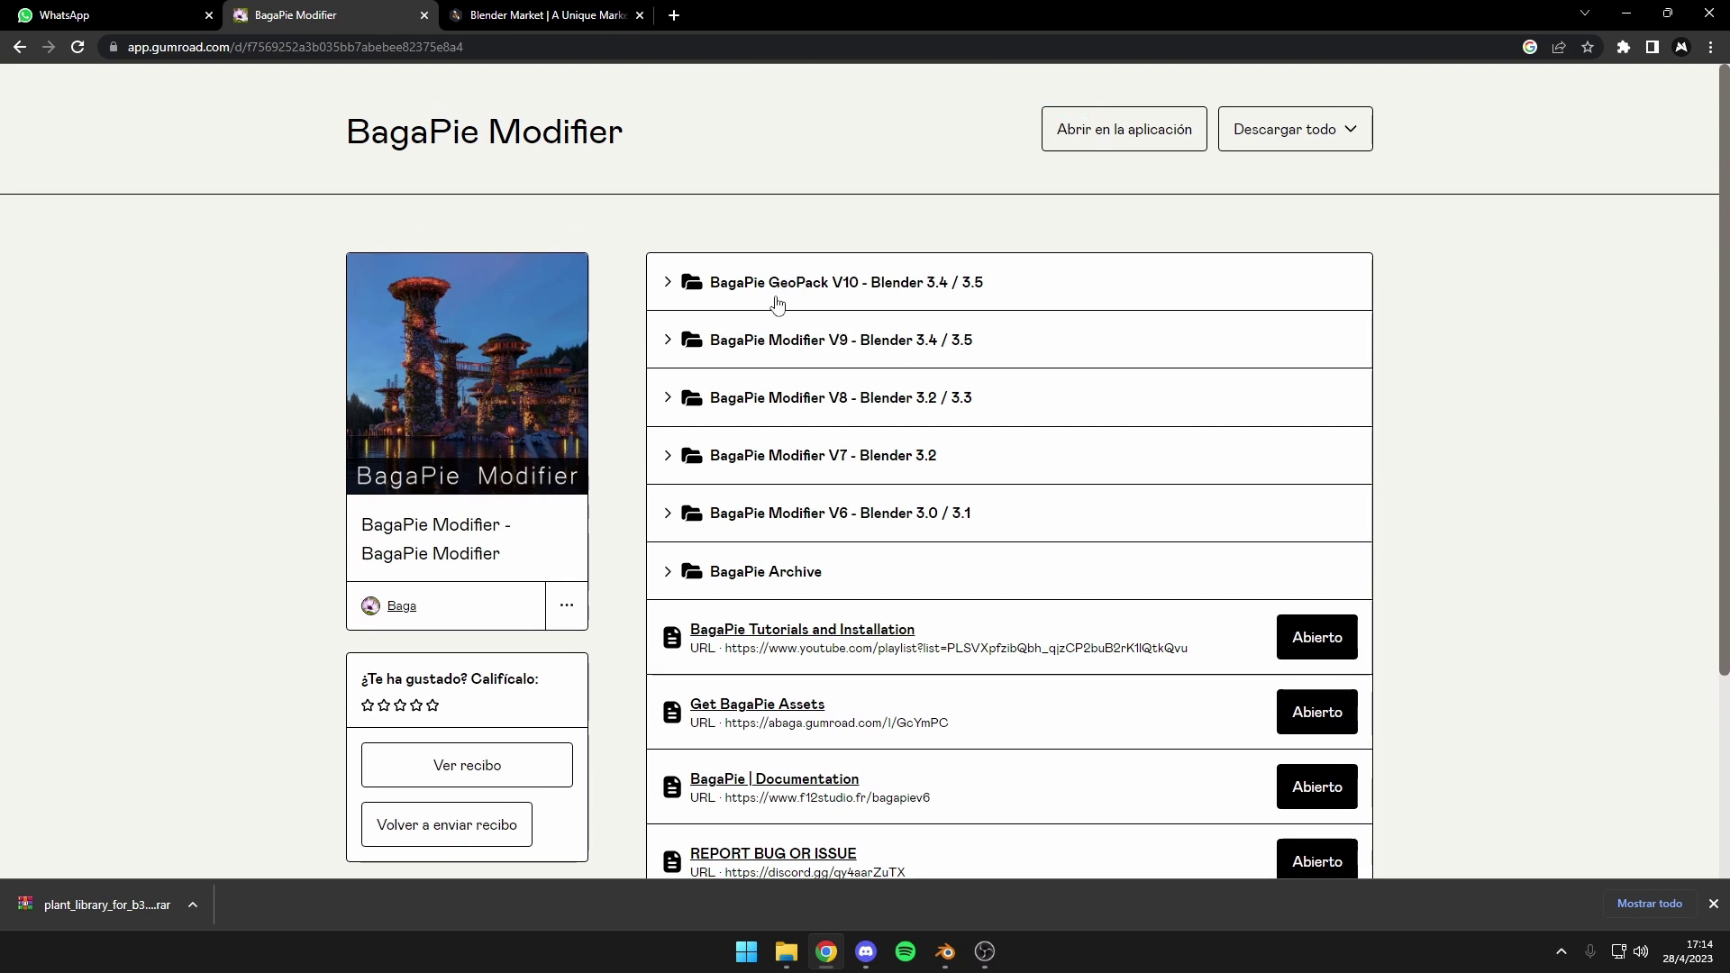
{"action": "left_click", "coordinate": [671, 297]}
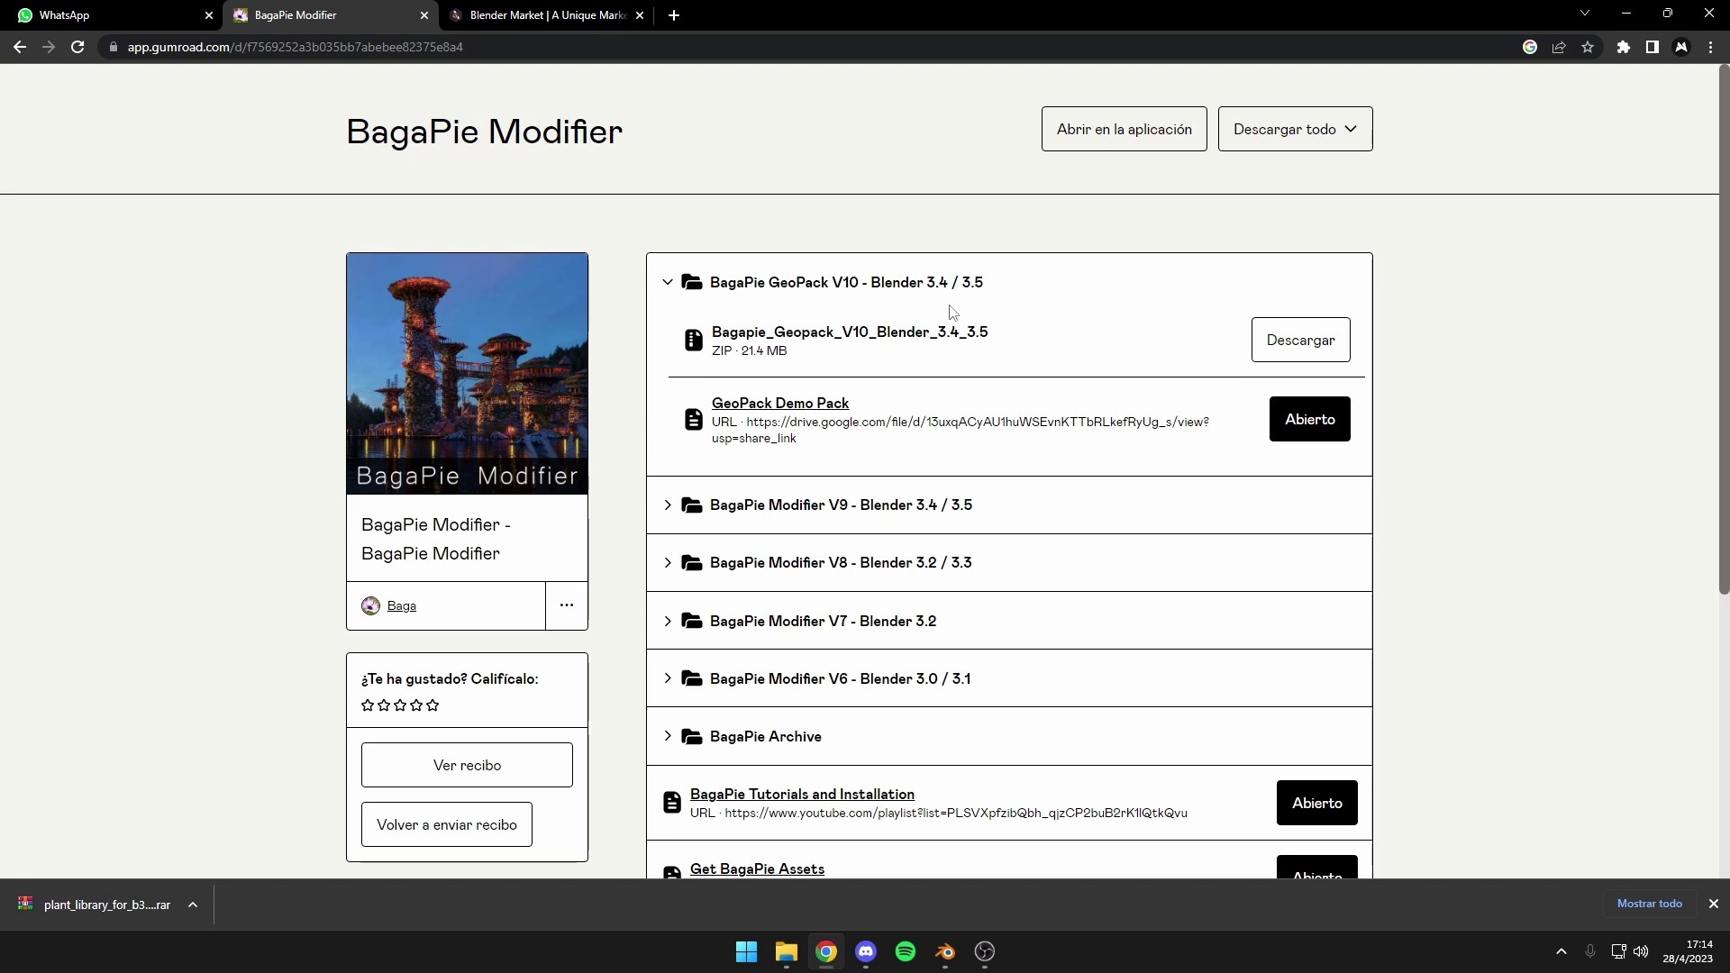
{"action": "left_click", "coordinate": [1300, 342]}
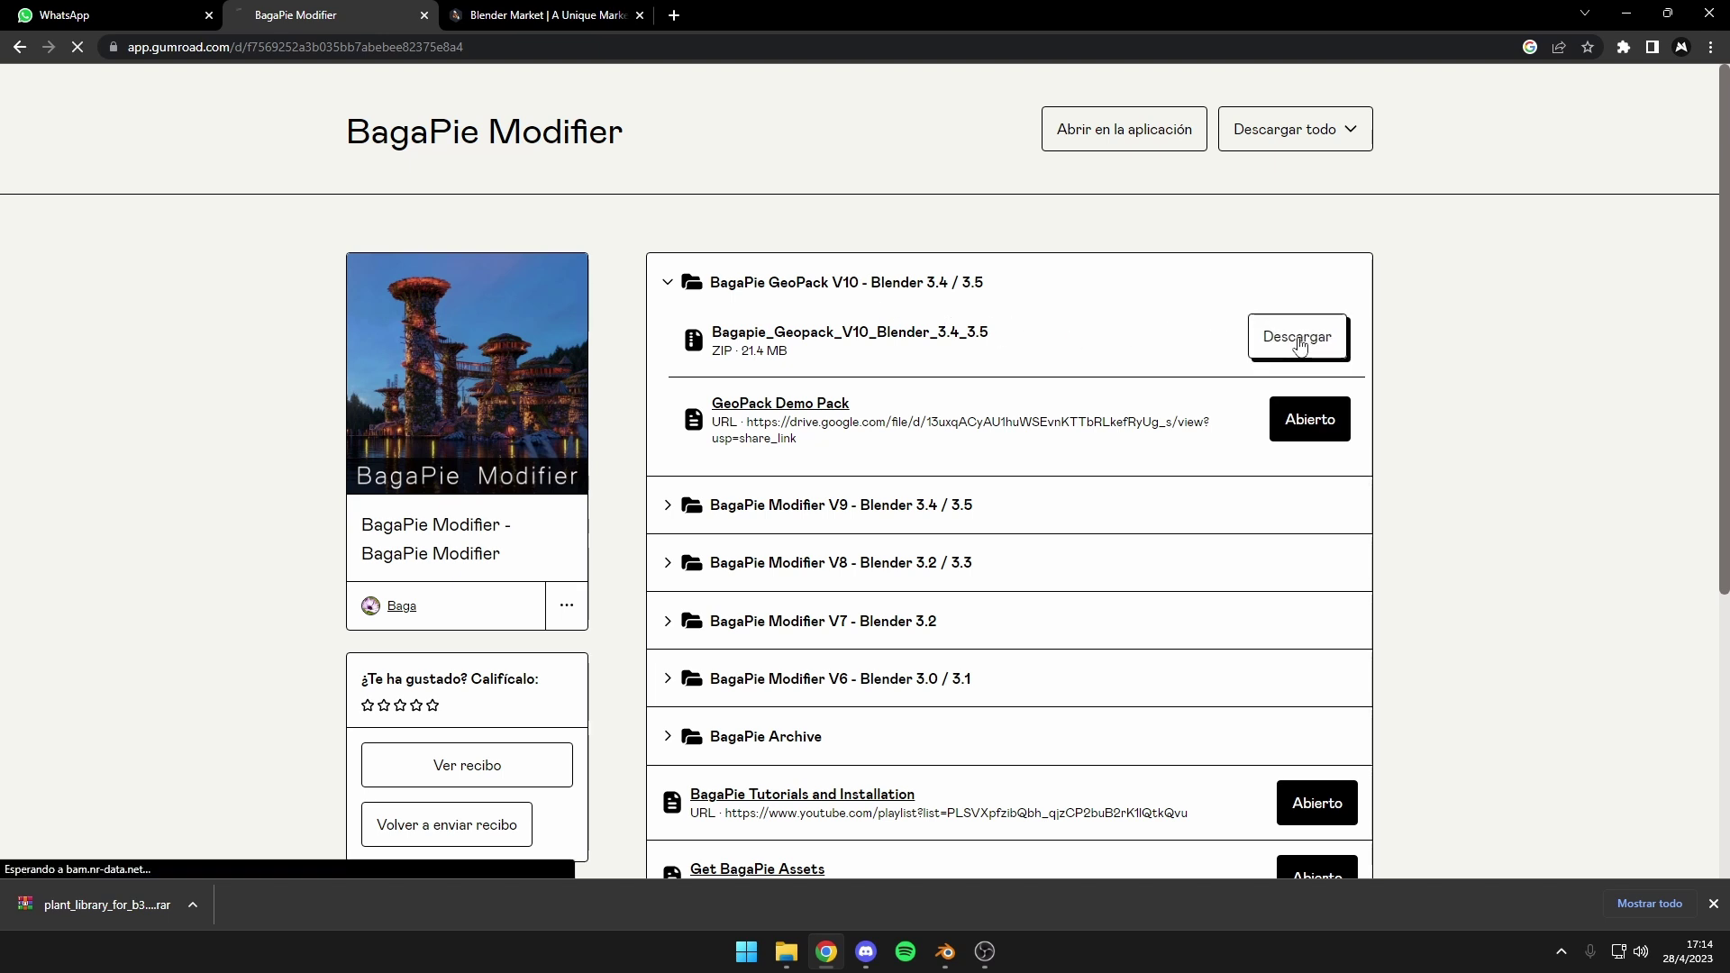
Bring the addon_distribucion File Explorer window over Blender and resize it
{"action": "left_click", "coordinate": [785, 957]}
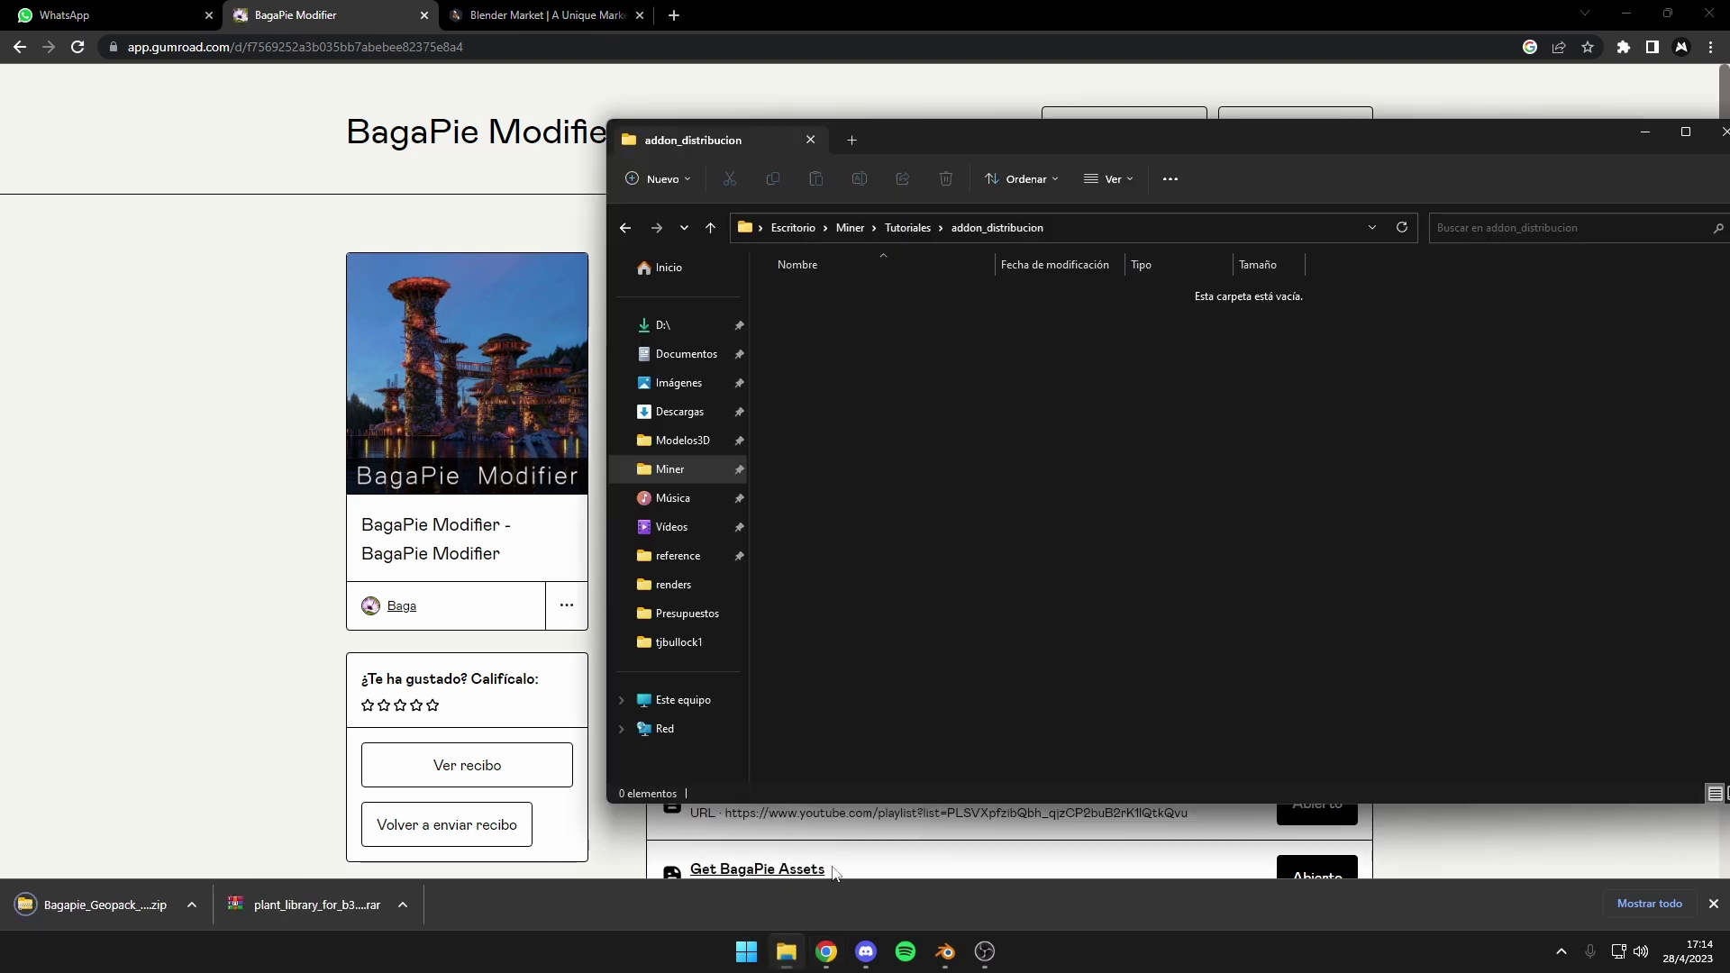
{"action": "left_click", "coordinate": [358, 801]}
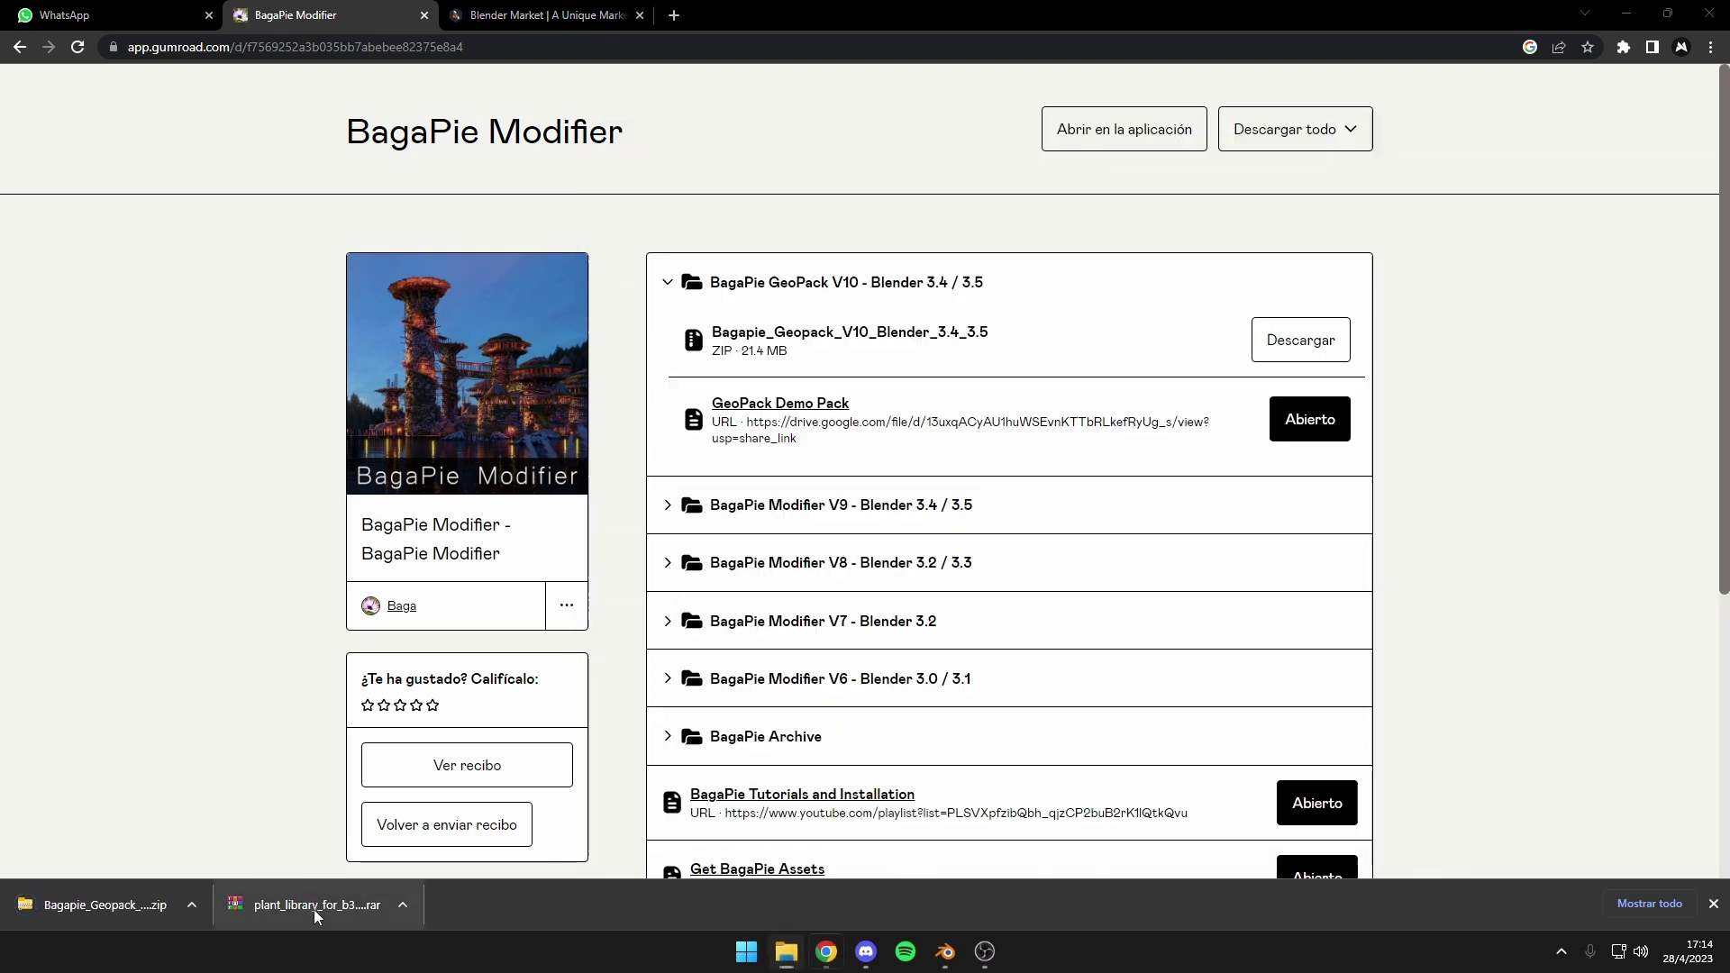
{"action": "left_click", "coordinate": [786, 950]}
{"action": "left_click", "coordinate": [1707, 13]}
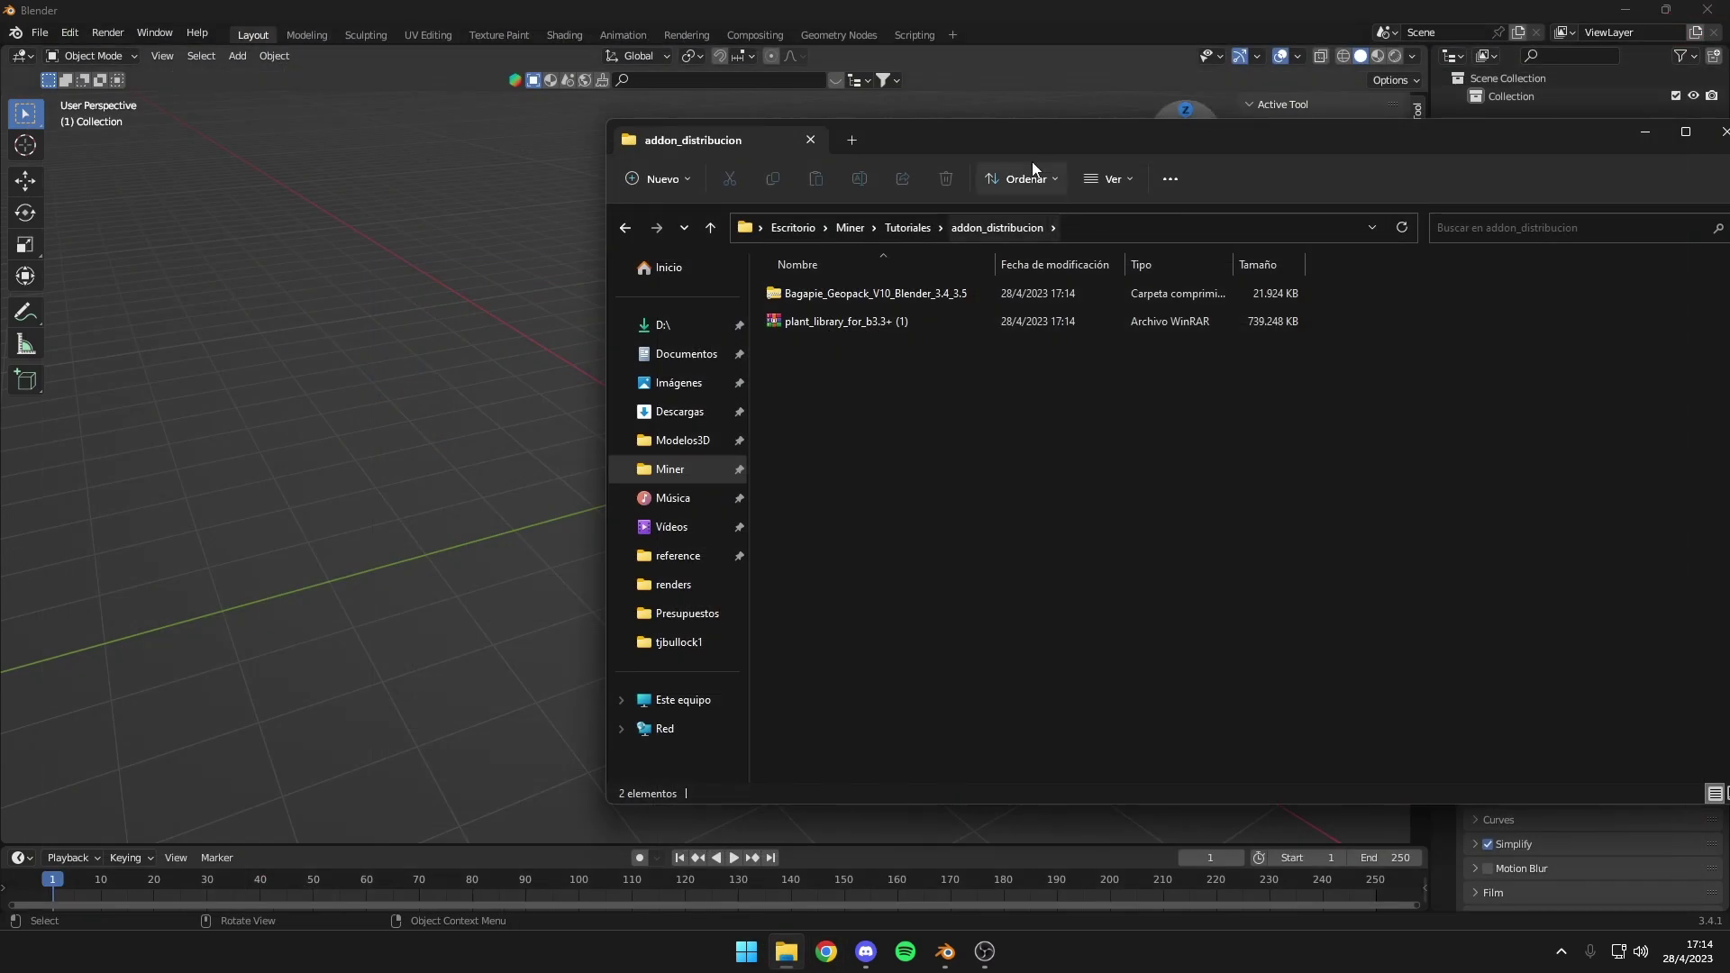
{"action": "left_click_drag", "start_coordinate": [1026, 144], "coordinate": [746, 134]}
{"action": "left_click_drag", "start_coordinate": [1459, 816], "coordinate": [1240, 662]}
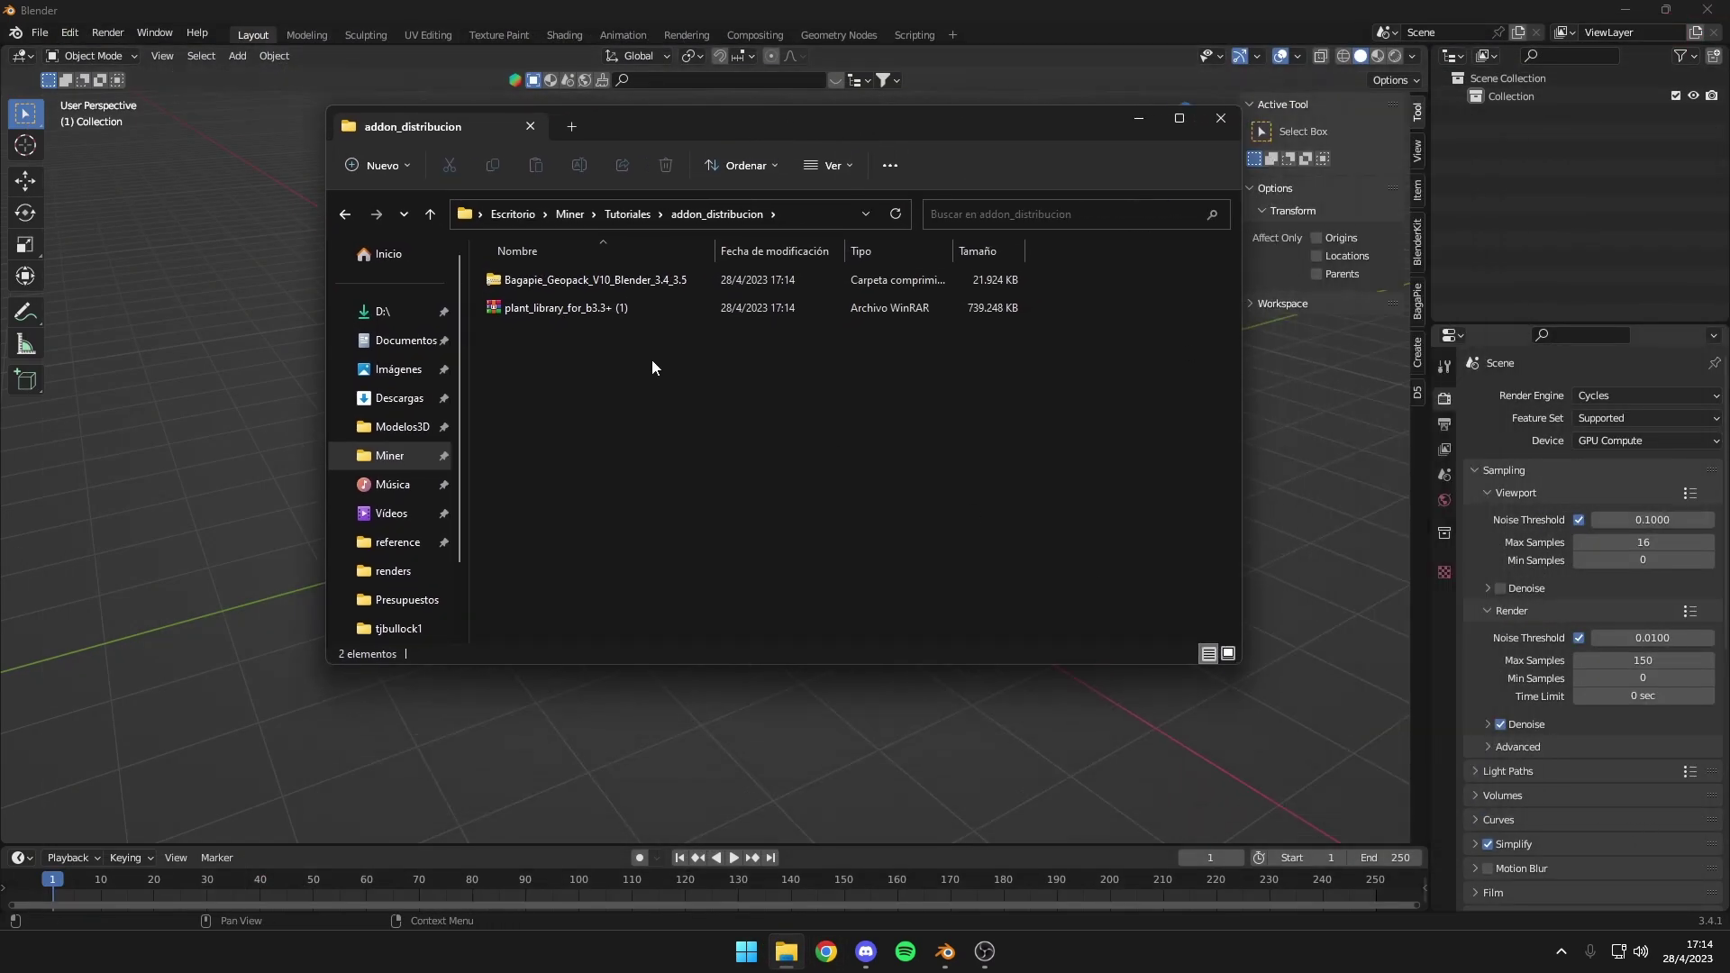
Extract the plant library .rar here with WinRAR, then minimize Explorer
{"action": "left_click", "coordinate": [565, 311]}
{"action": "right_click", "coordinate": [554, 308]}
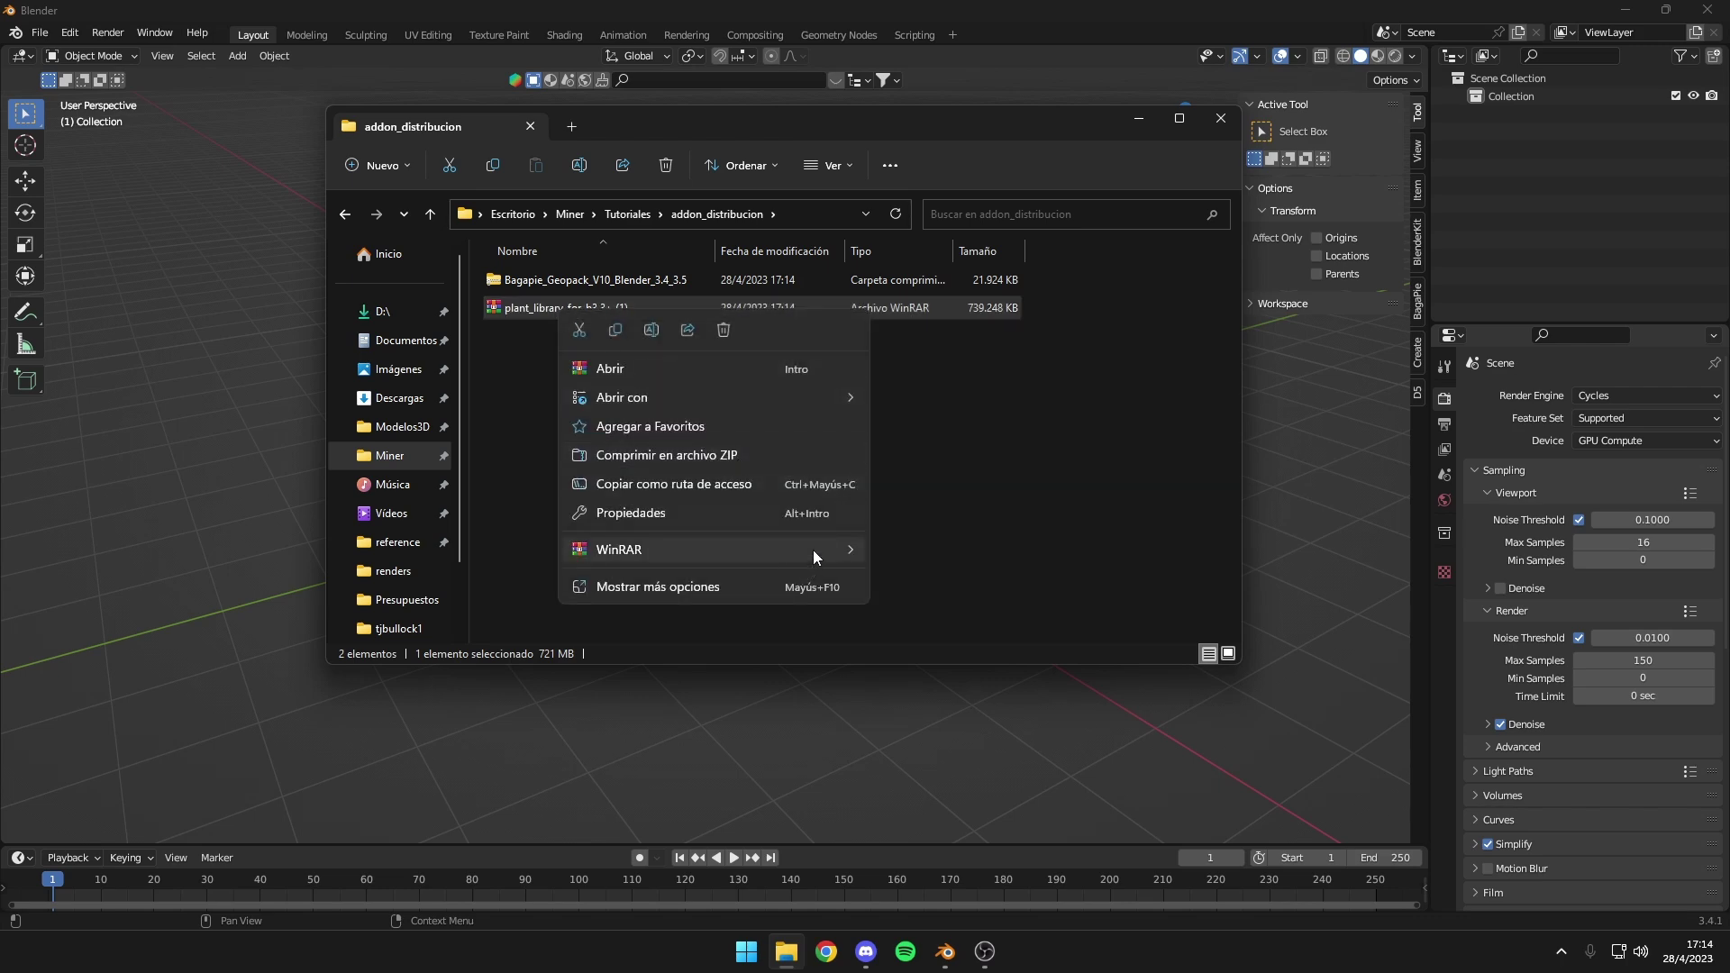
{"action": "mouse_move", "coordinate": [619, 548]}
{"action": "left_click", "coordinate": [1043, 605]}
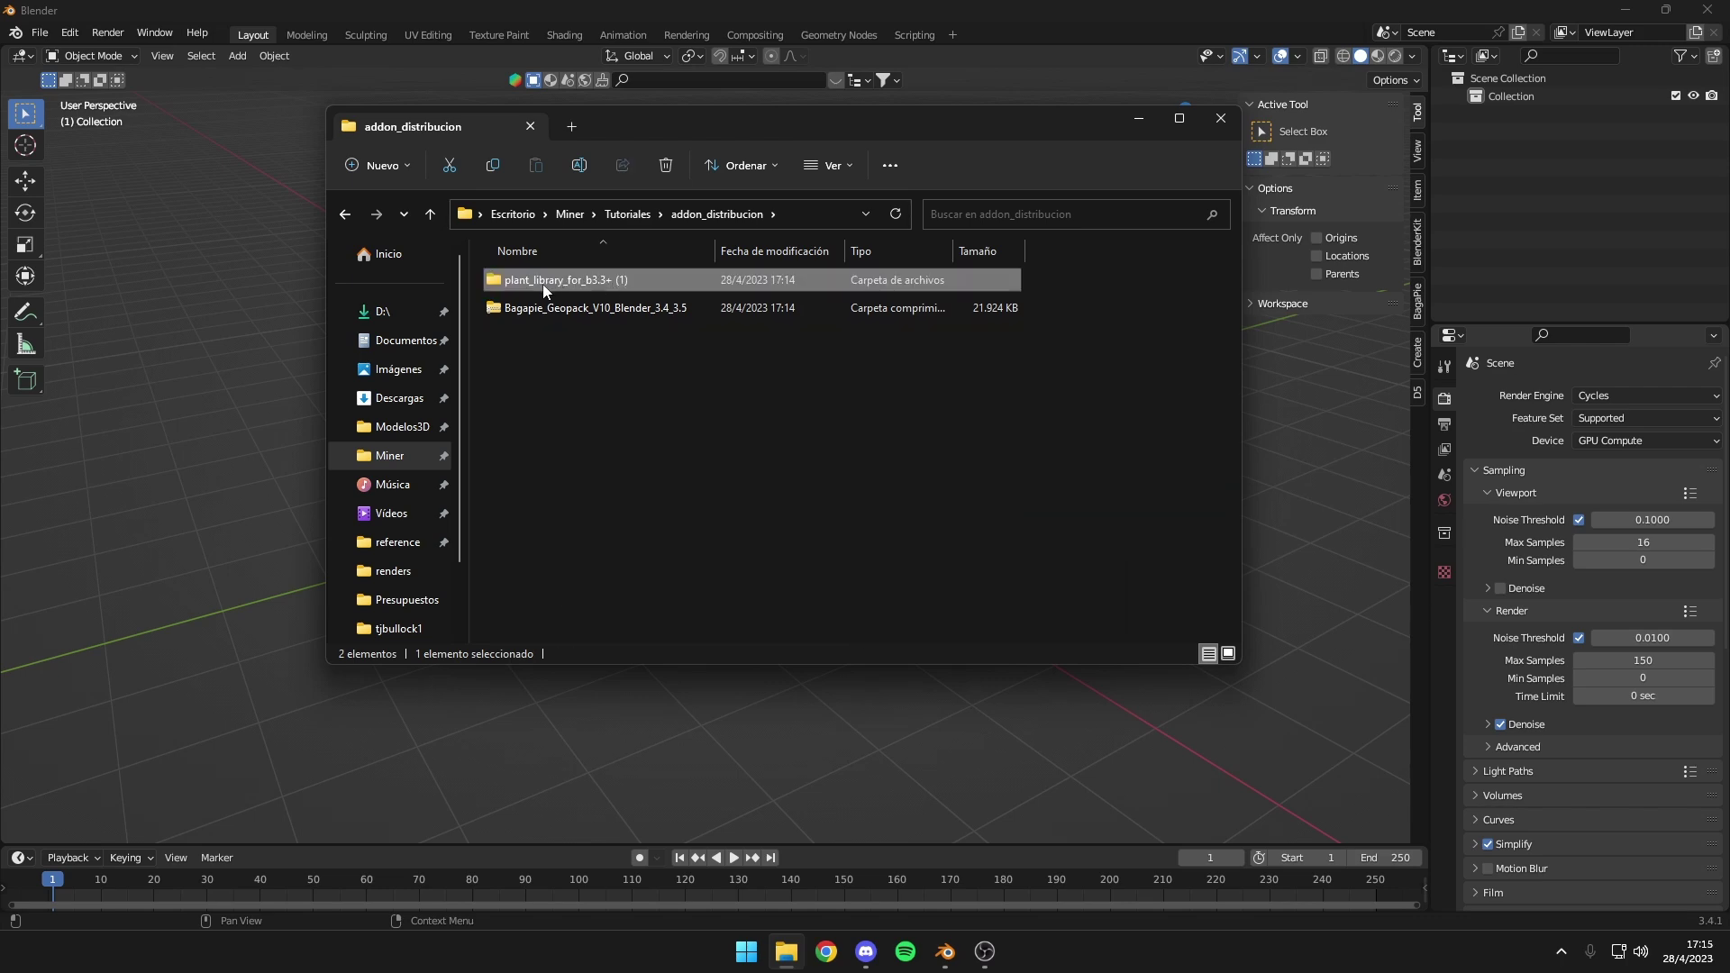
{"action": "left_click", "coordinate": [653, 345]}
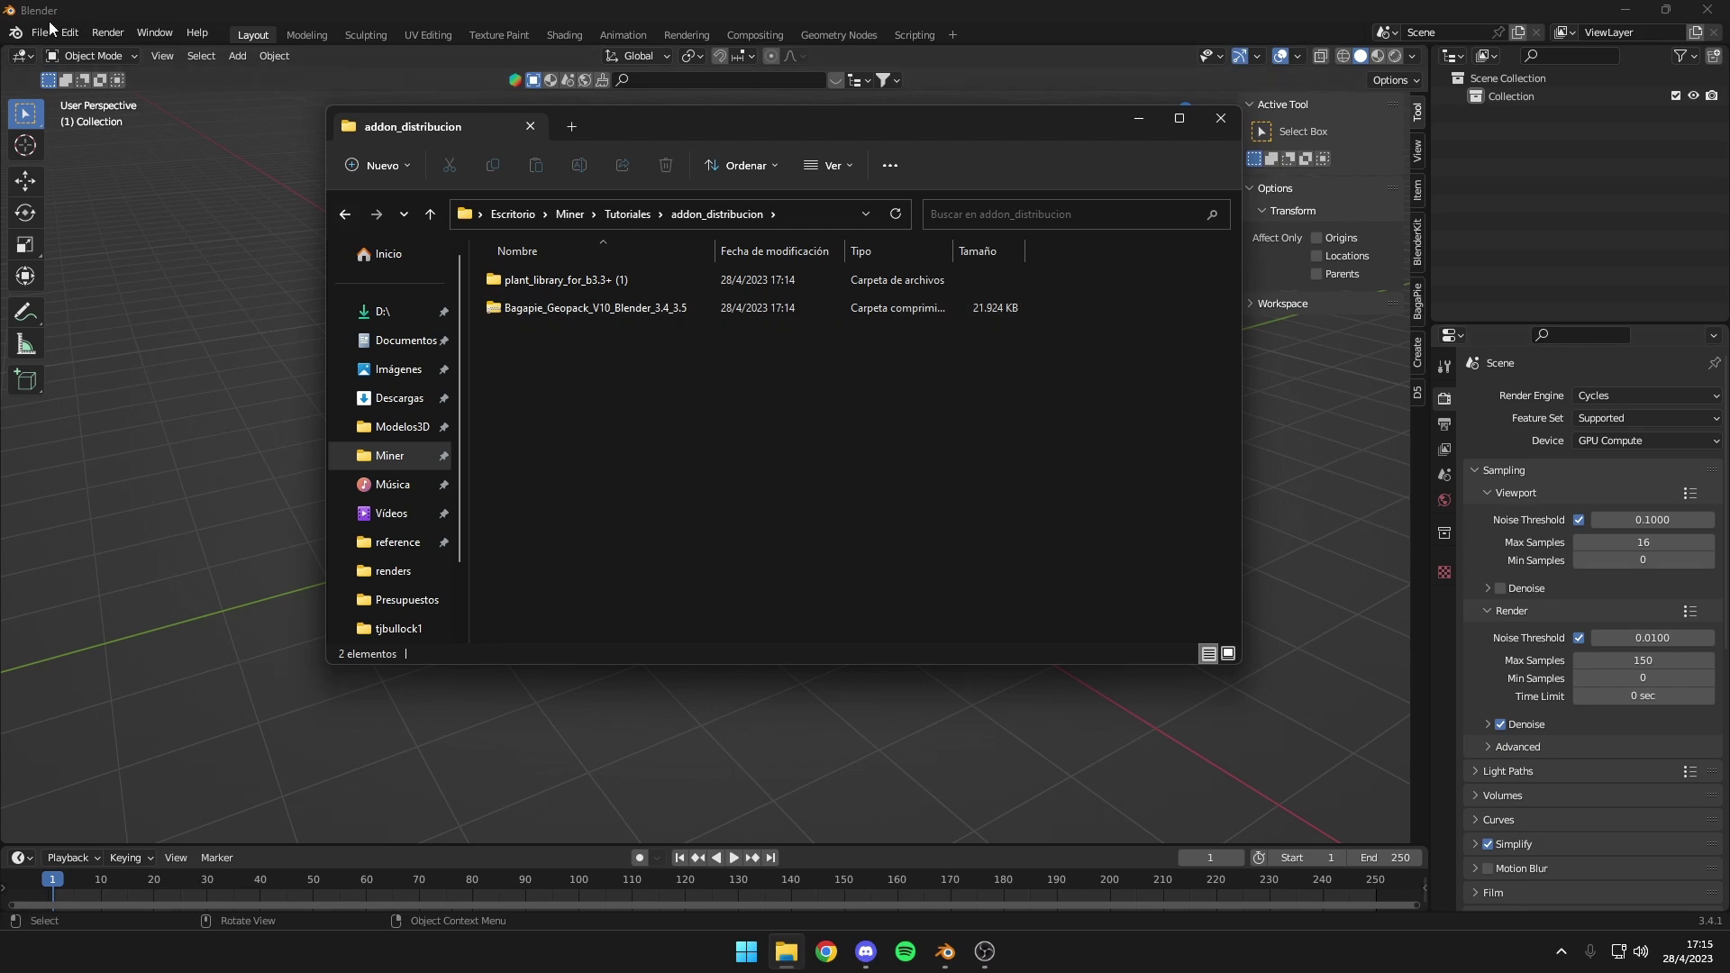
{"action": "left_click", "coordinate": [217, 7]}
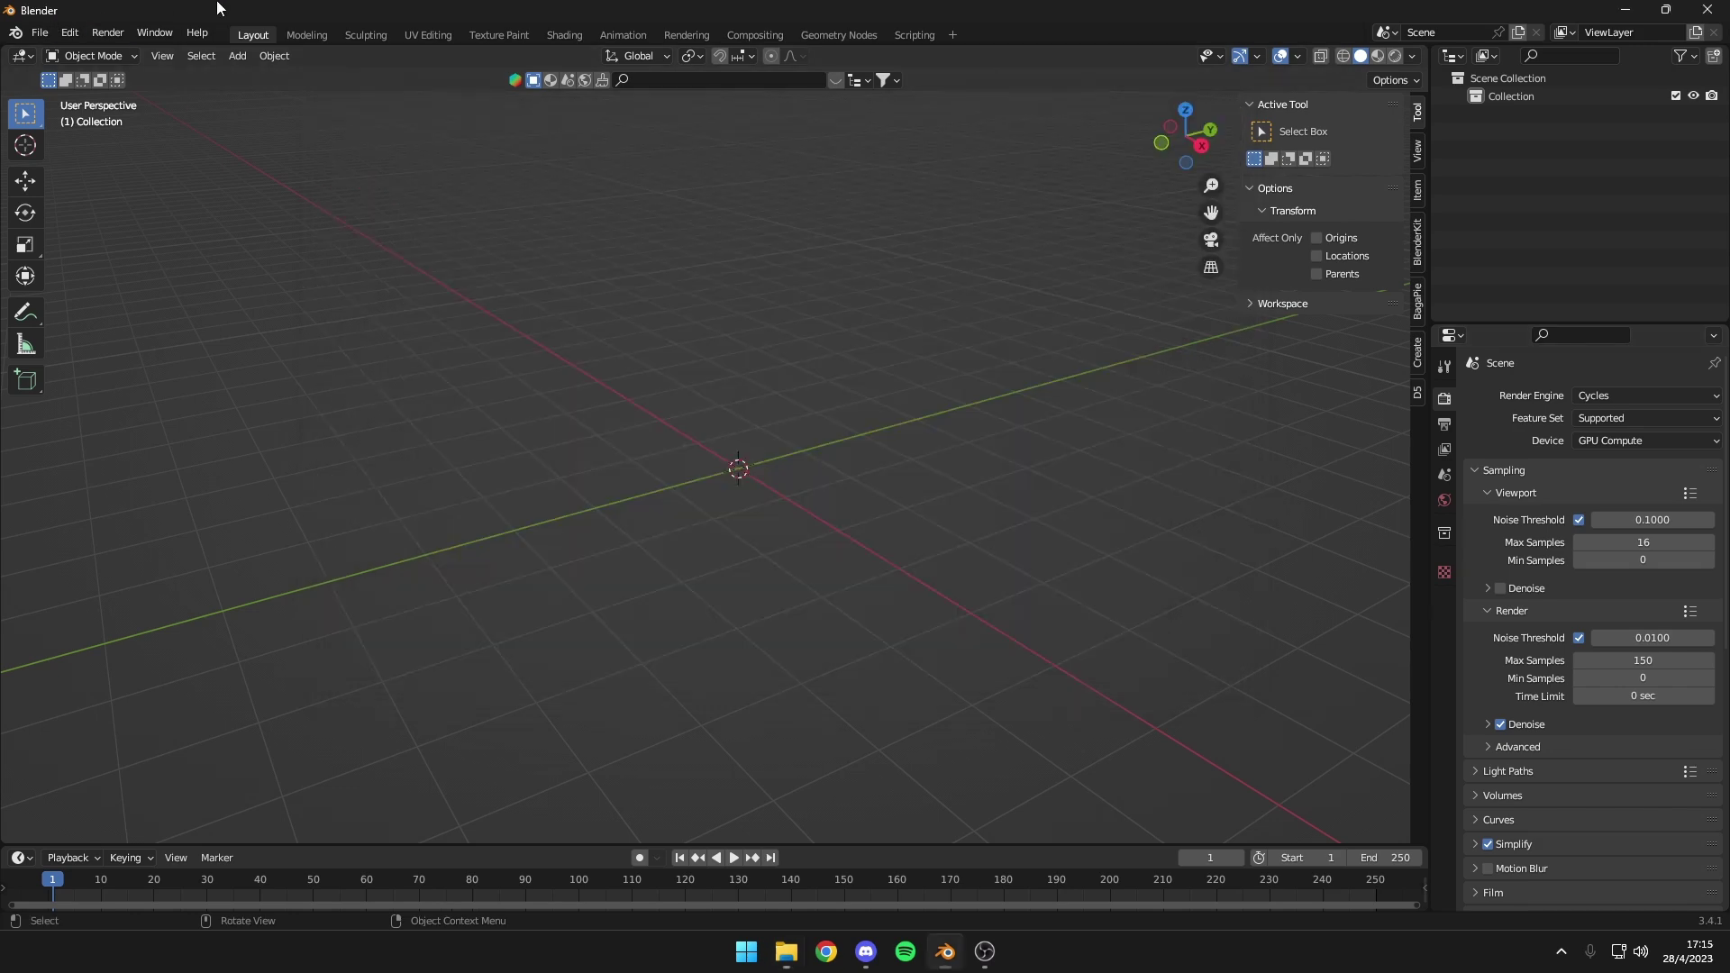
Install the Bagapie_Geopack_V10_Blender_3.4_3.5.zip add-on from Preferences > Add-ons
{"action": "left_click", "coordinate": [70, 32]}
{"action": "left_click", "coordinate": [133, 290]}
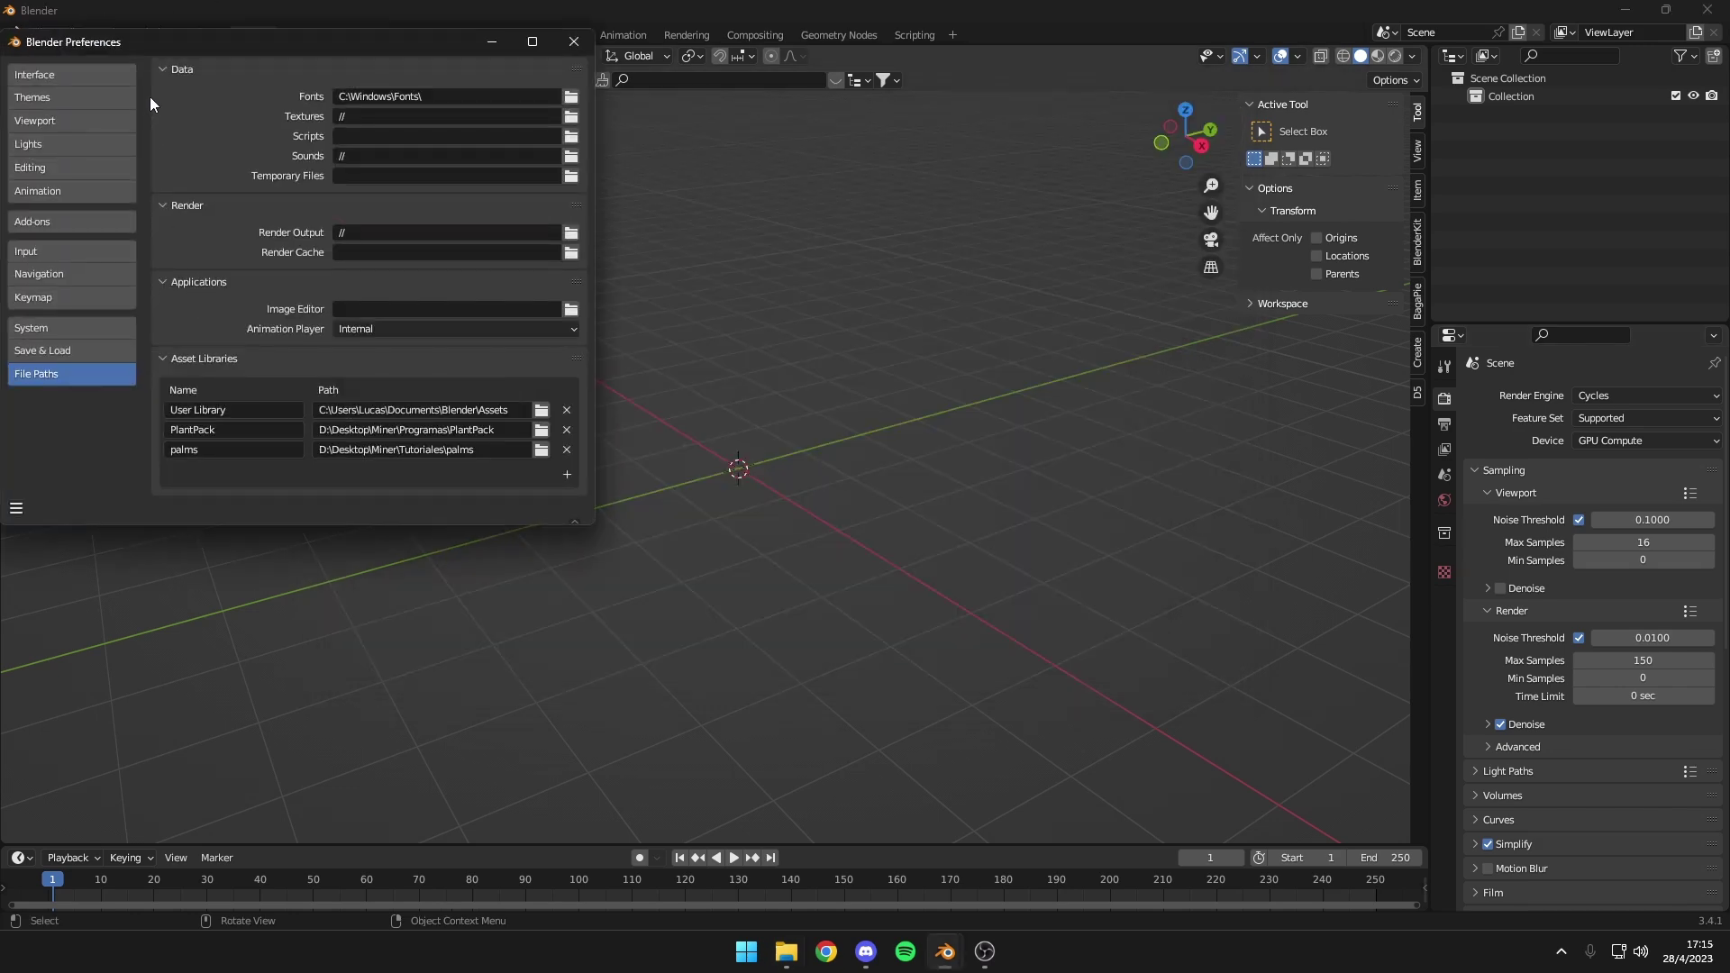
{"action": "left_click", "coordinate": [113, 300]}
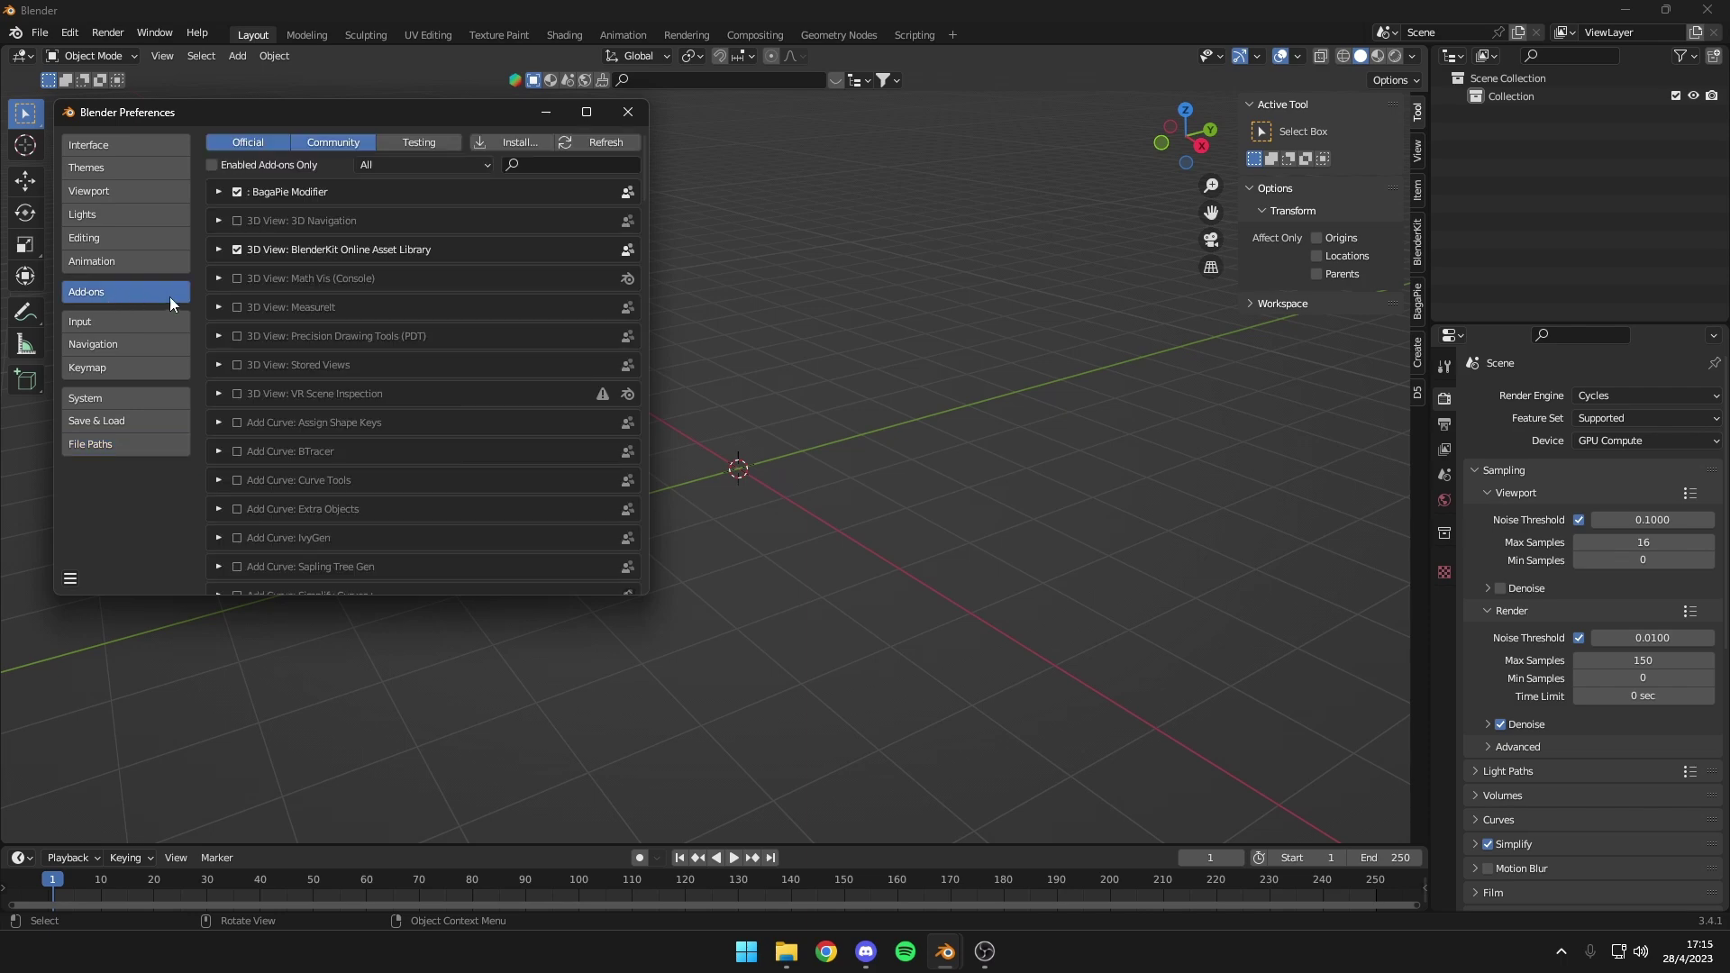
{"action": "left_click", "coordinate": [501, 142]}
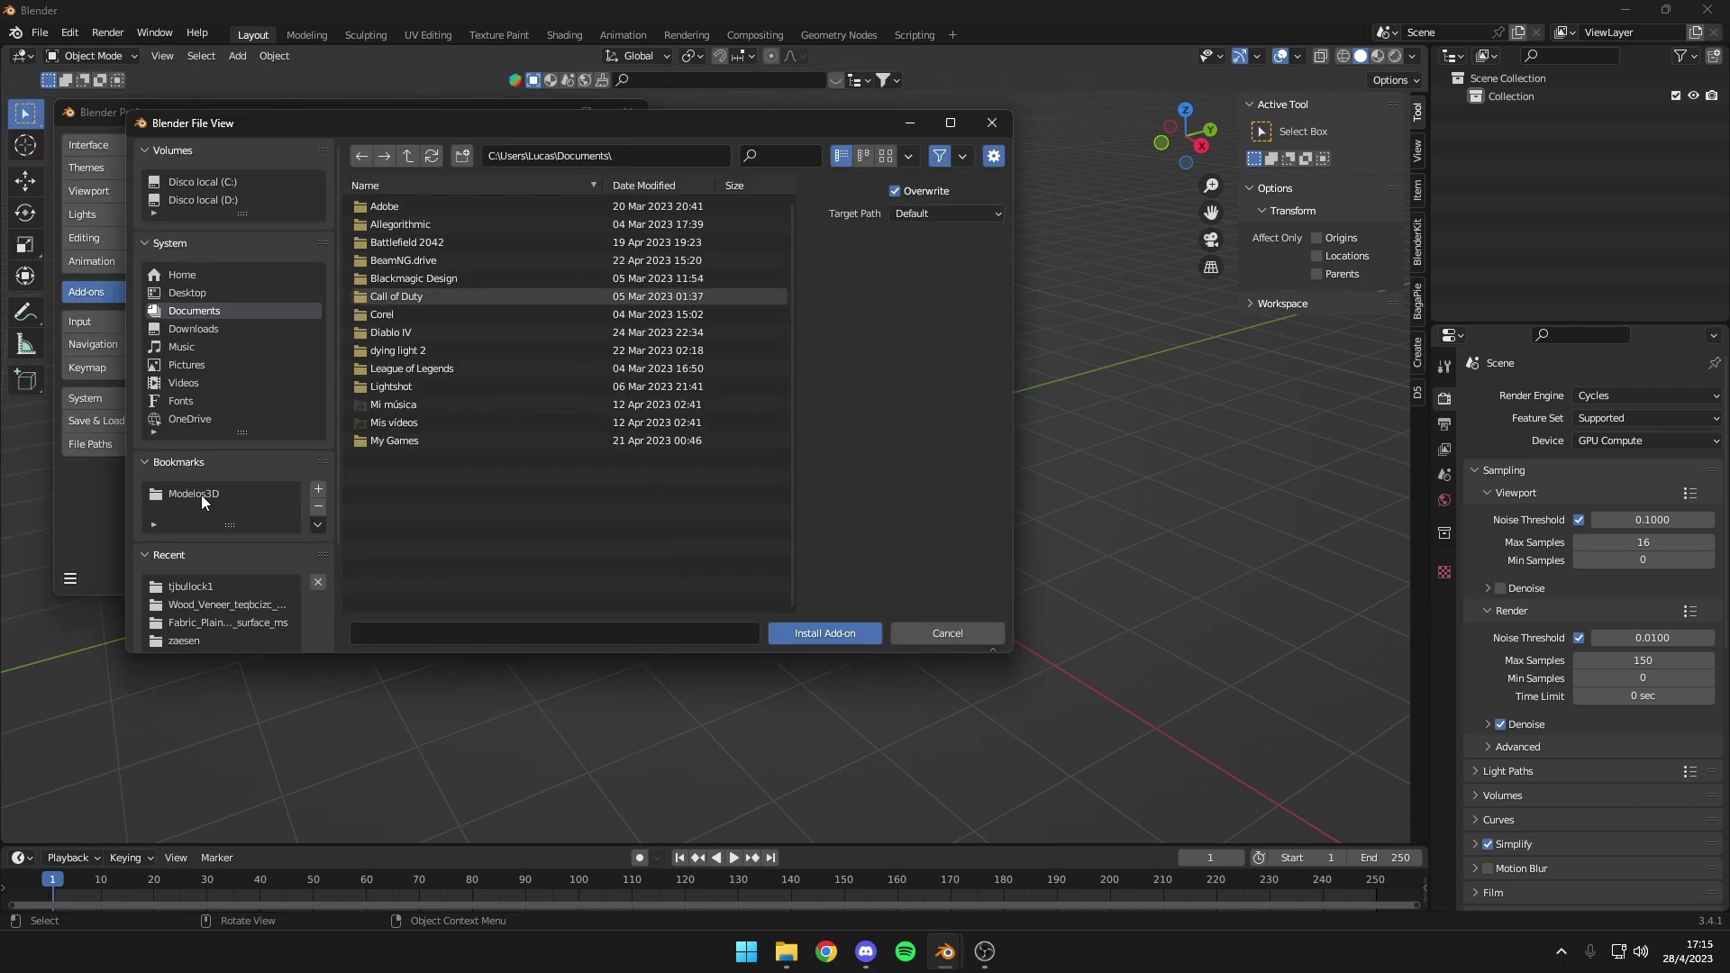
{"action": "left_click", "coordinate": [202, 494]}
{"action": "key", "text": "ctrl+v"}
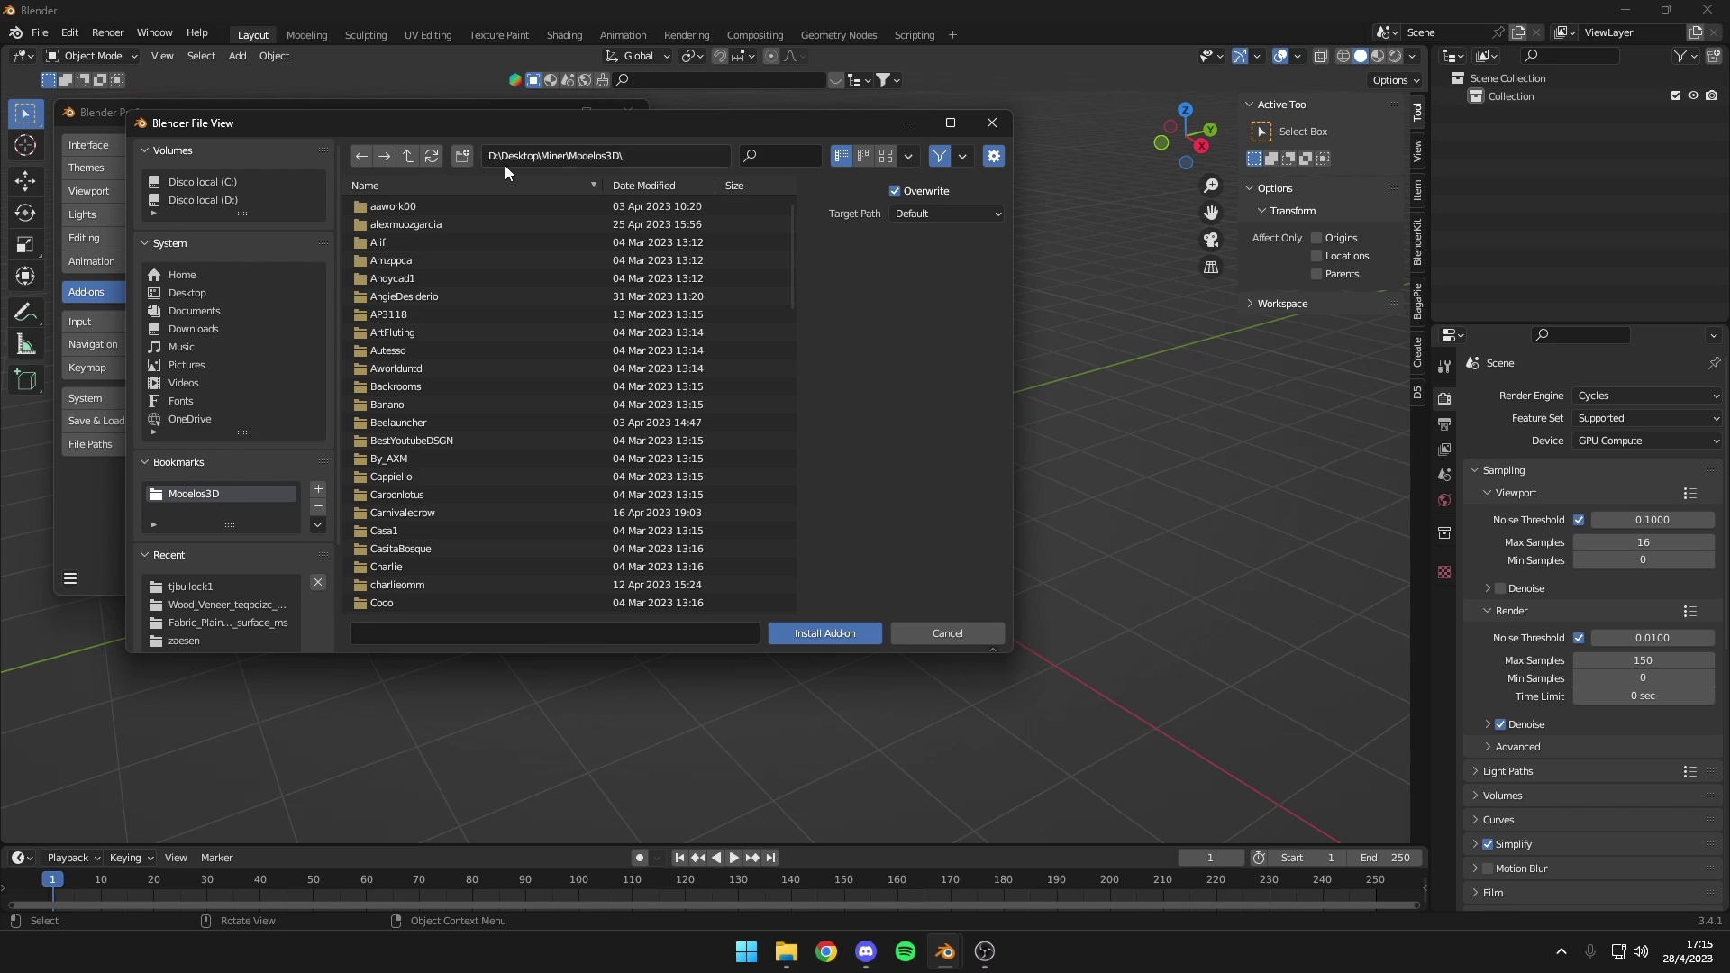
{"action": "left_click", "coordinate": [436, 223]}
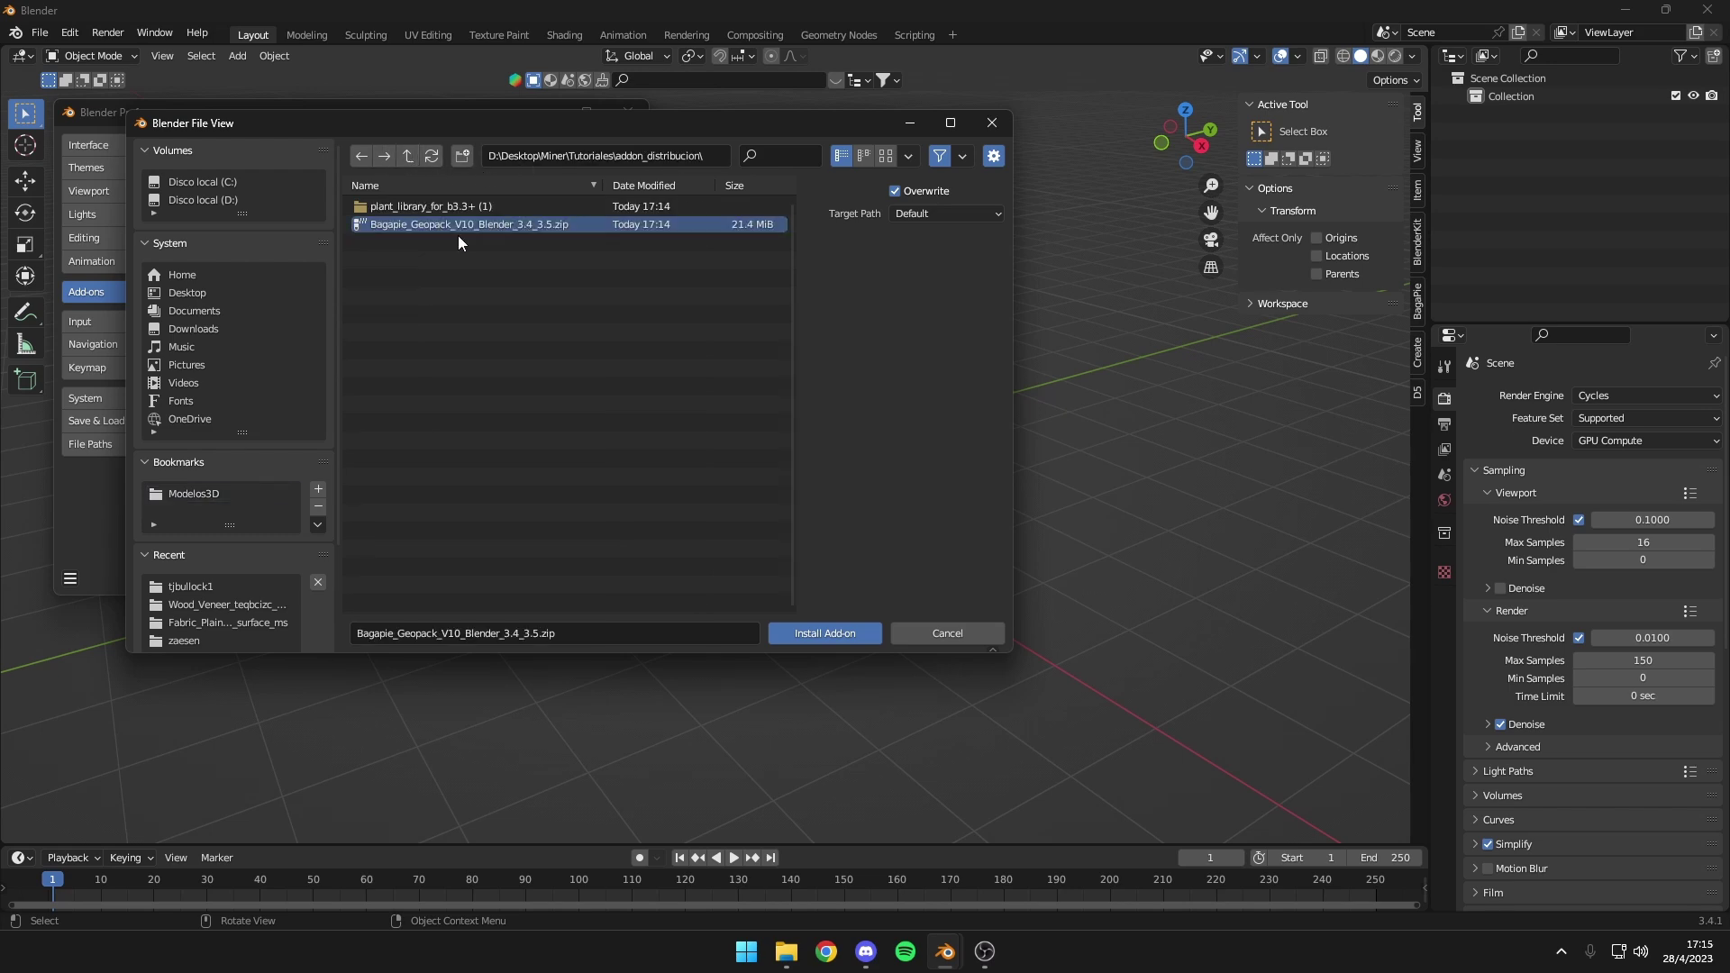
{"action": "left_click", "coordinate": [832, 632]}
Filter add-ons by 'baga' to check BagaPie Modifier, then view File Paths
{"action": "left_click", "coordinate": [561, 165]}
{"action": "type", "text": "baga"}
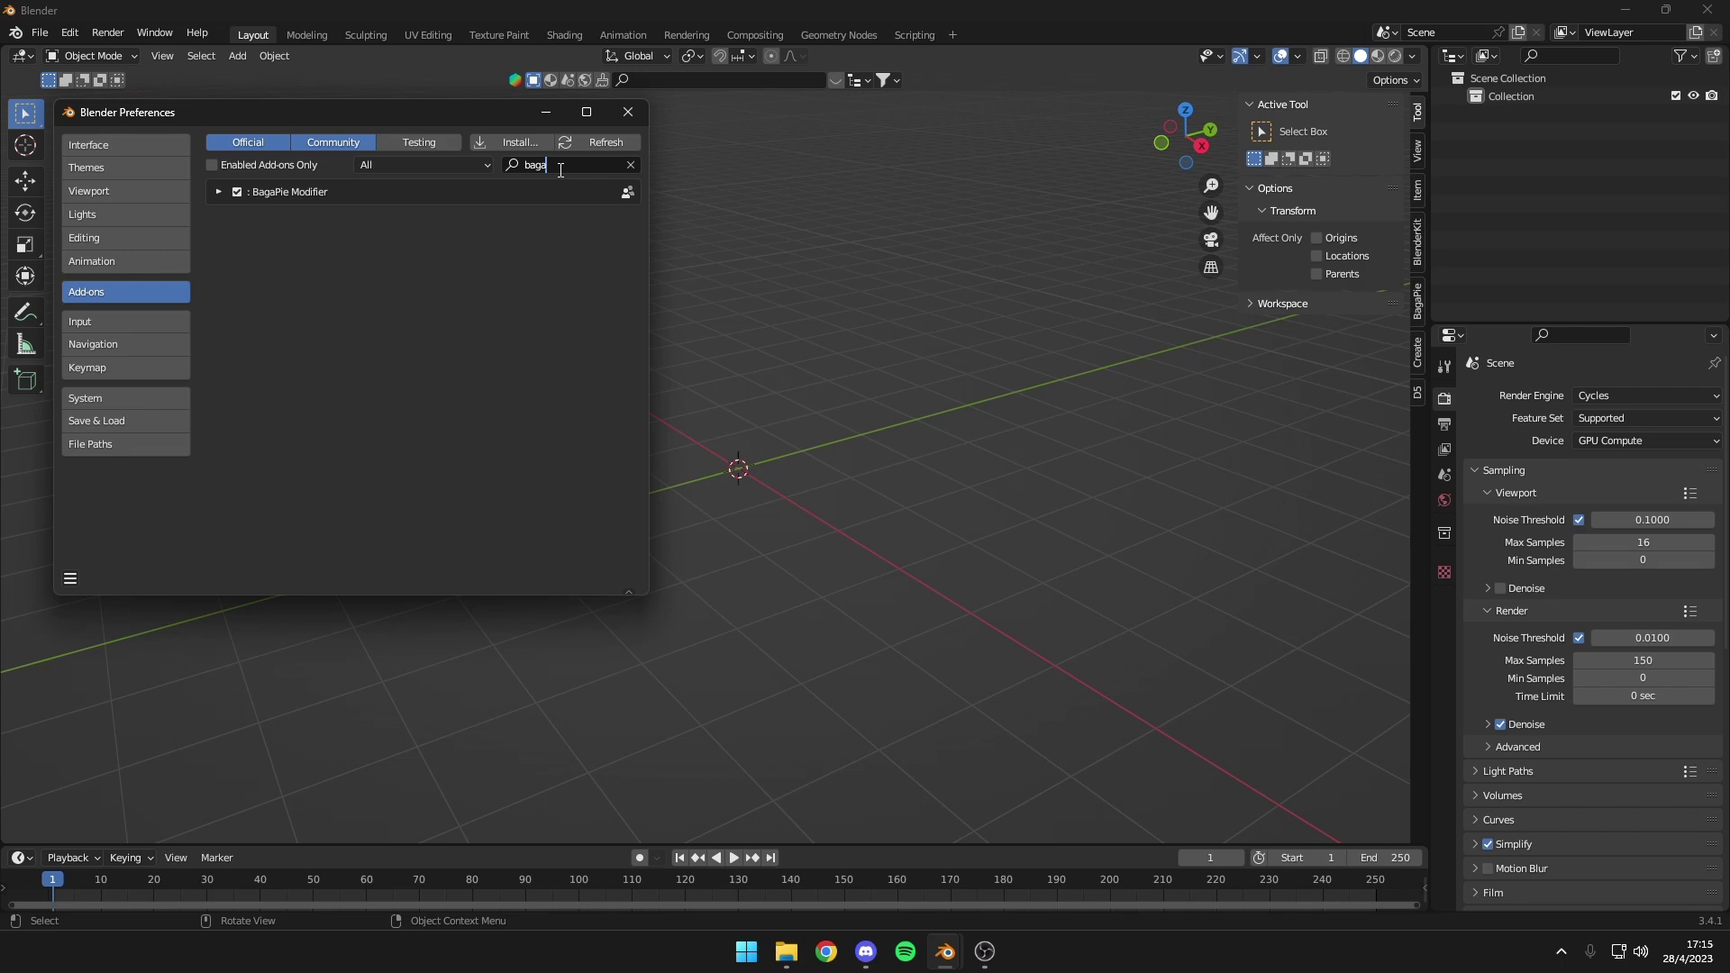
{"action": "left_click", "coordinate": [218, 192]}
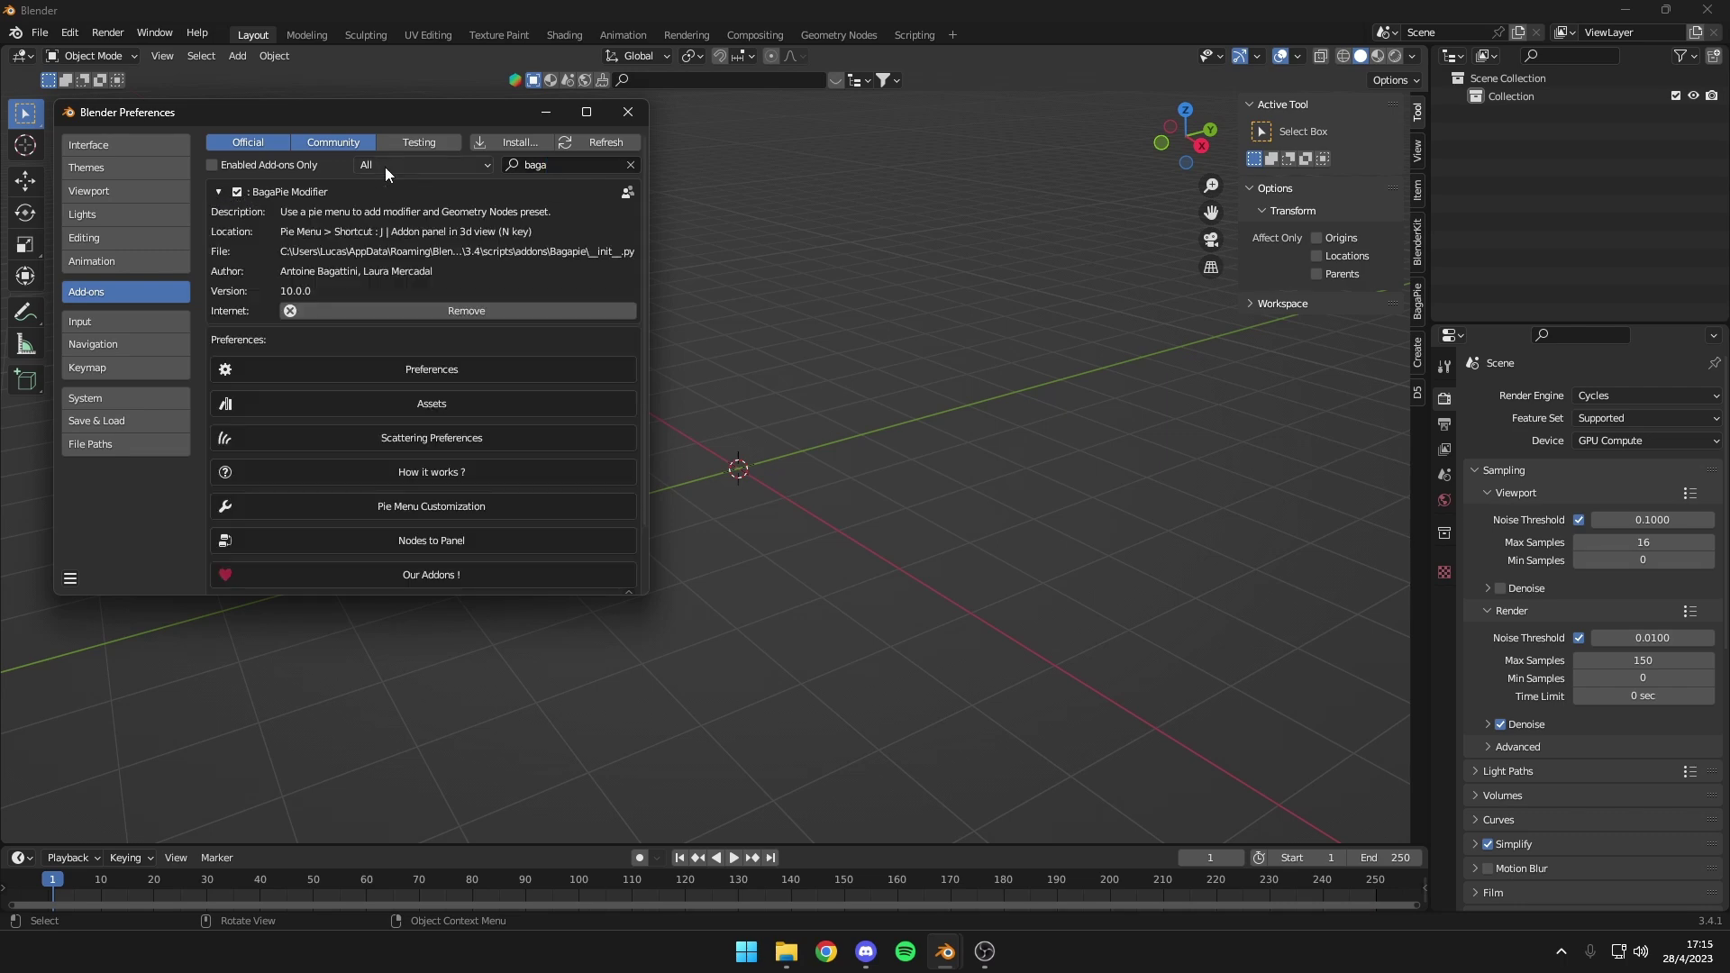
{"action": "left_click", "coordinate": [100, 445]}
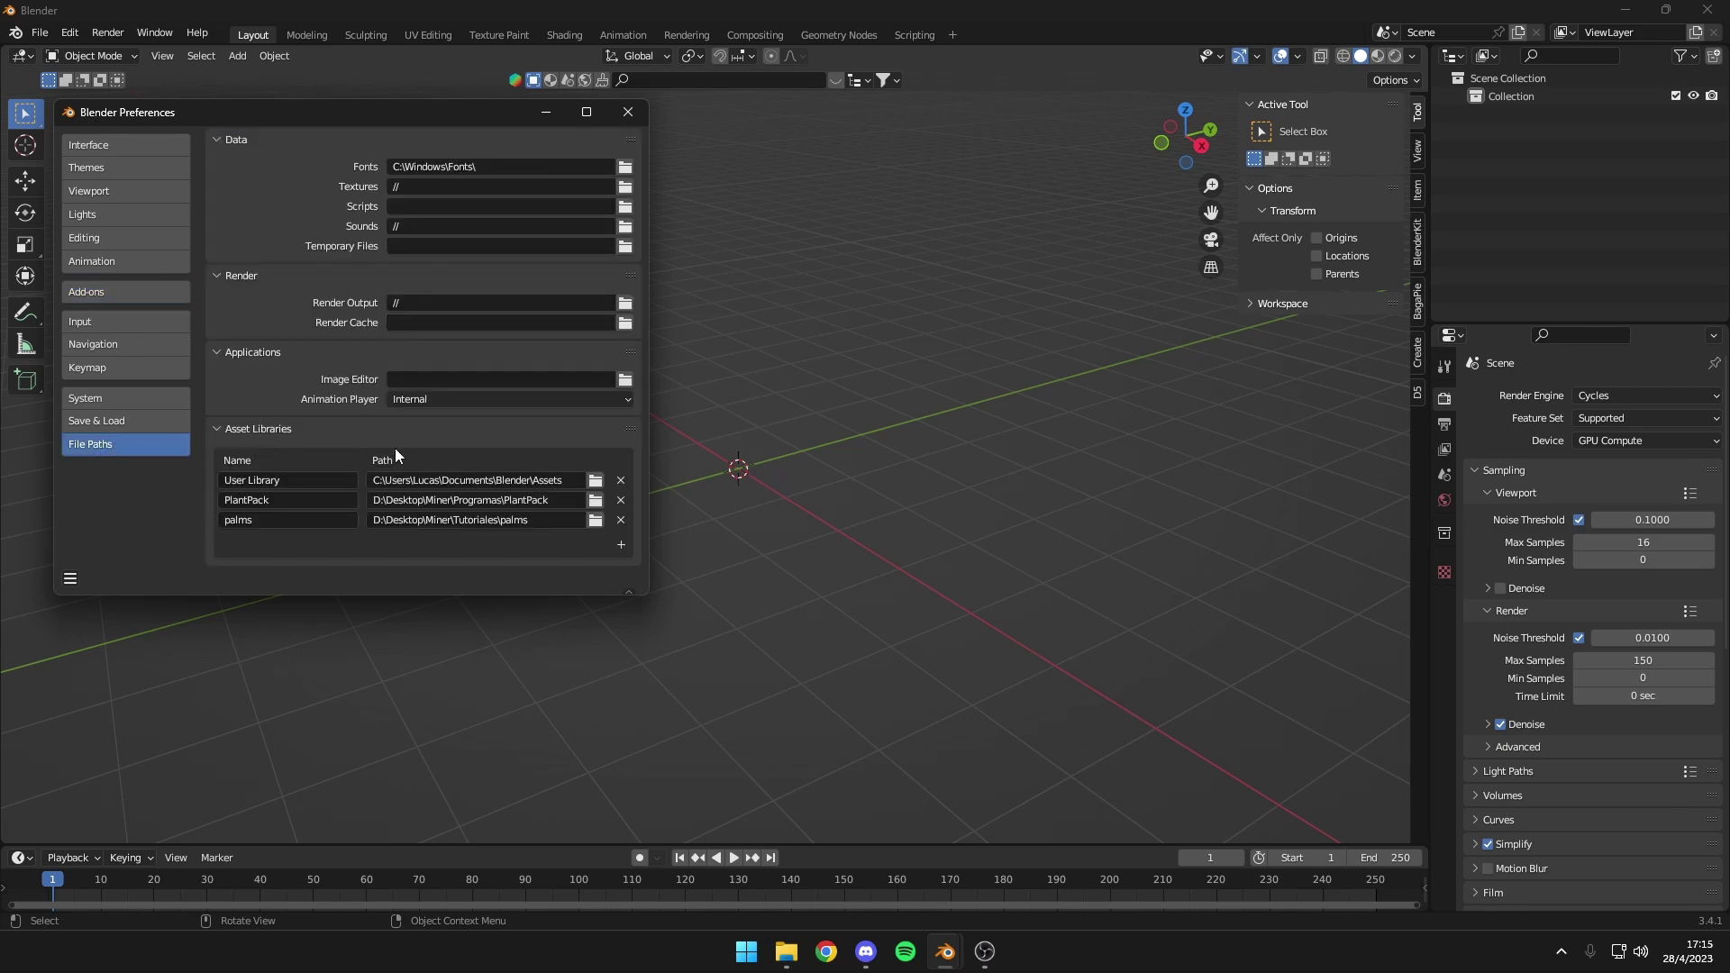
Remove the palms and PlantPack libraries and register plant_library_for_b3.3+ (1) as an asset library
{"action": "left_click", "coordinate": [620, 520]}
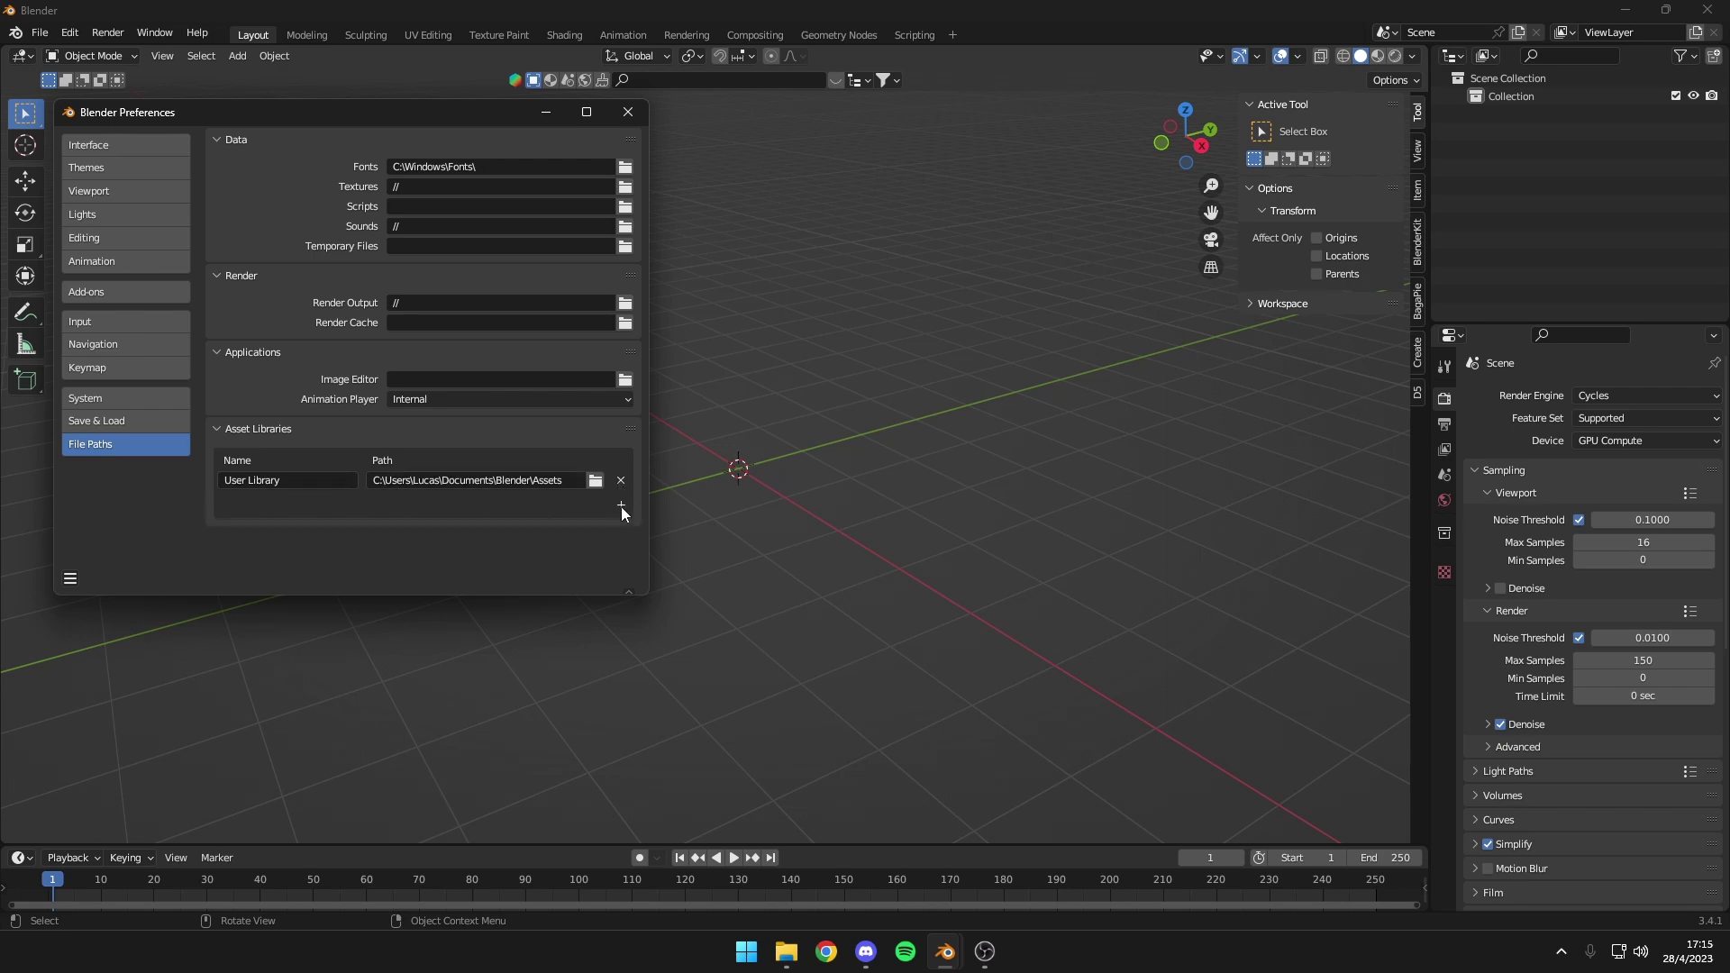
{"action": "left_click", "coordinate": [620, 506]}
{"action": "left_click", "coordinate": [95, 458]}
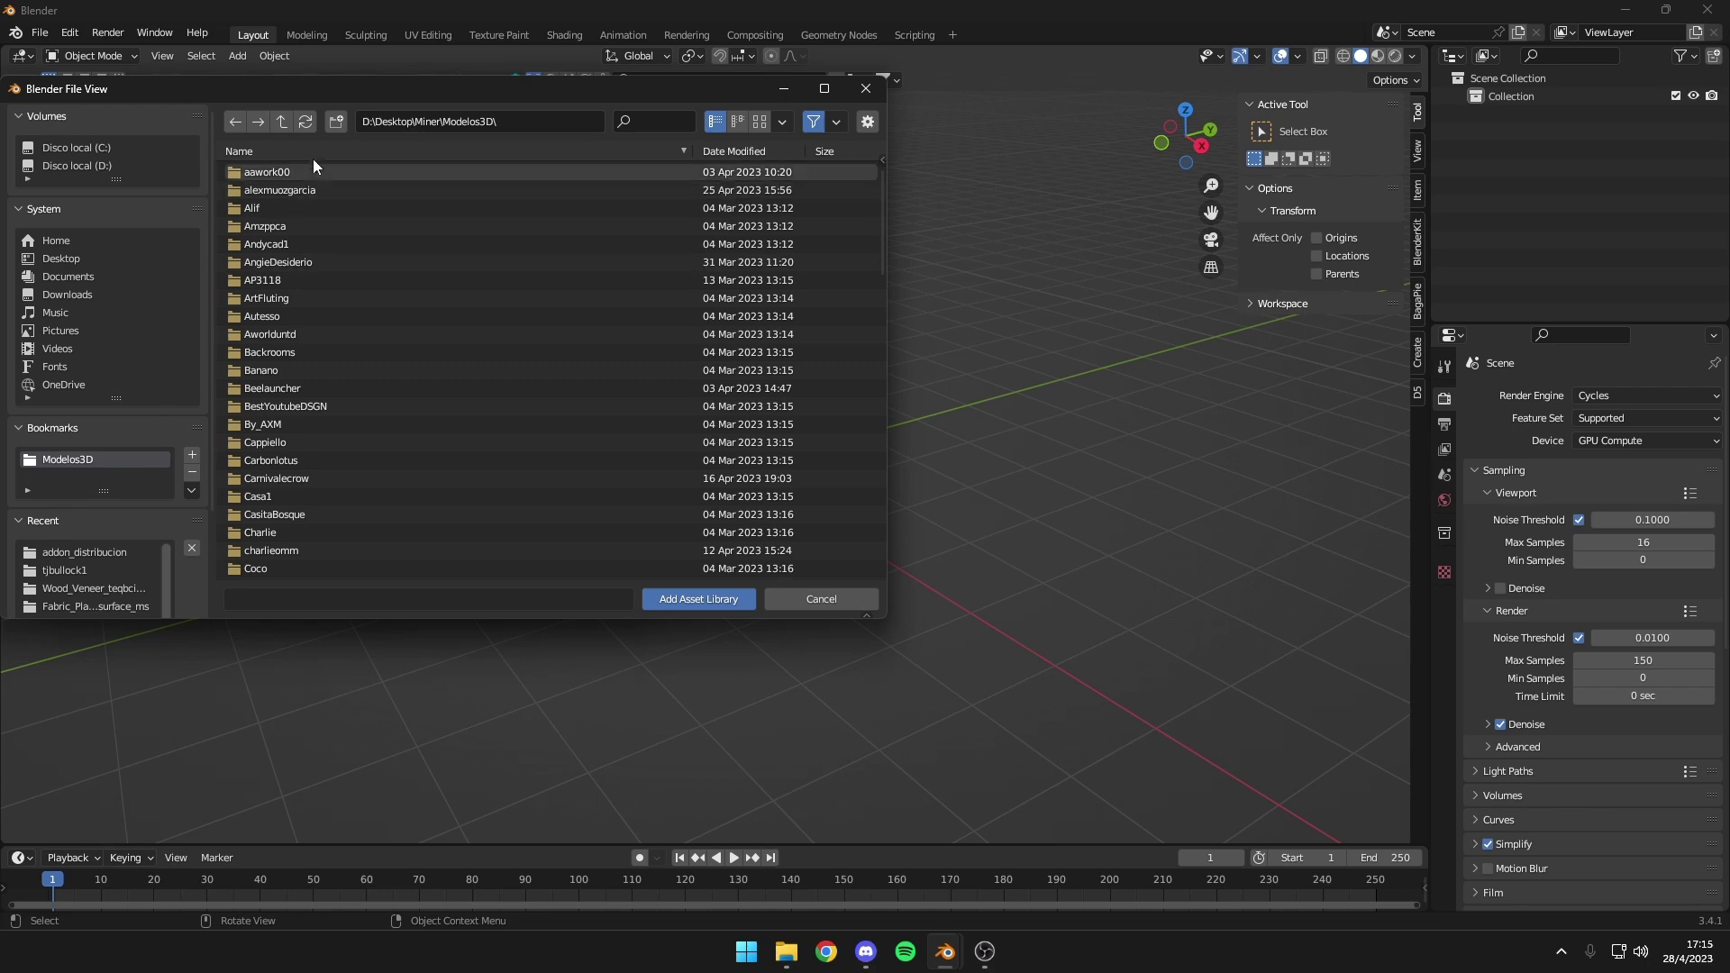
{"action": "left_click", "coordinate": [282, 122]}
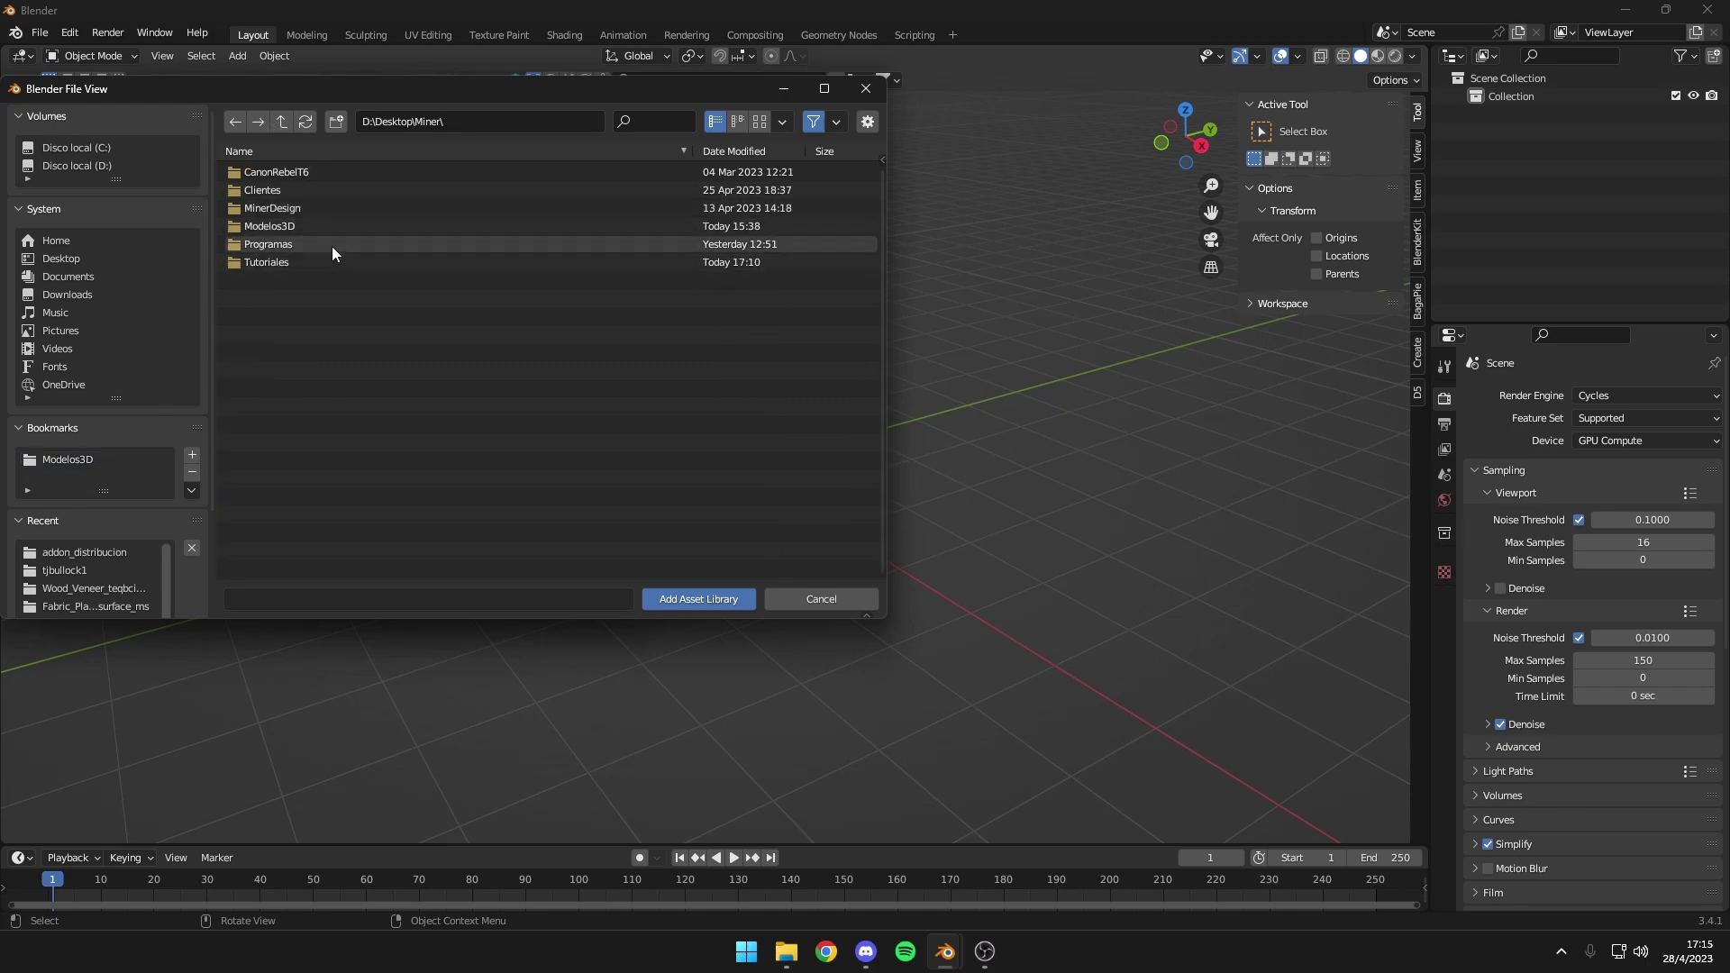
{"action": "double_click", "coordinate": [335, 259]}
{"action": "double_click", "coordinate": [328, 205]}
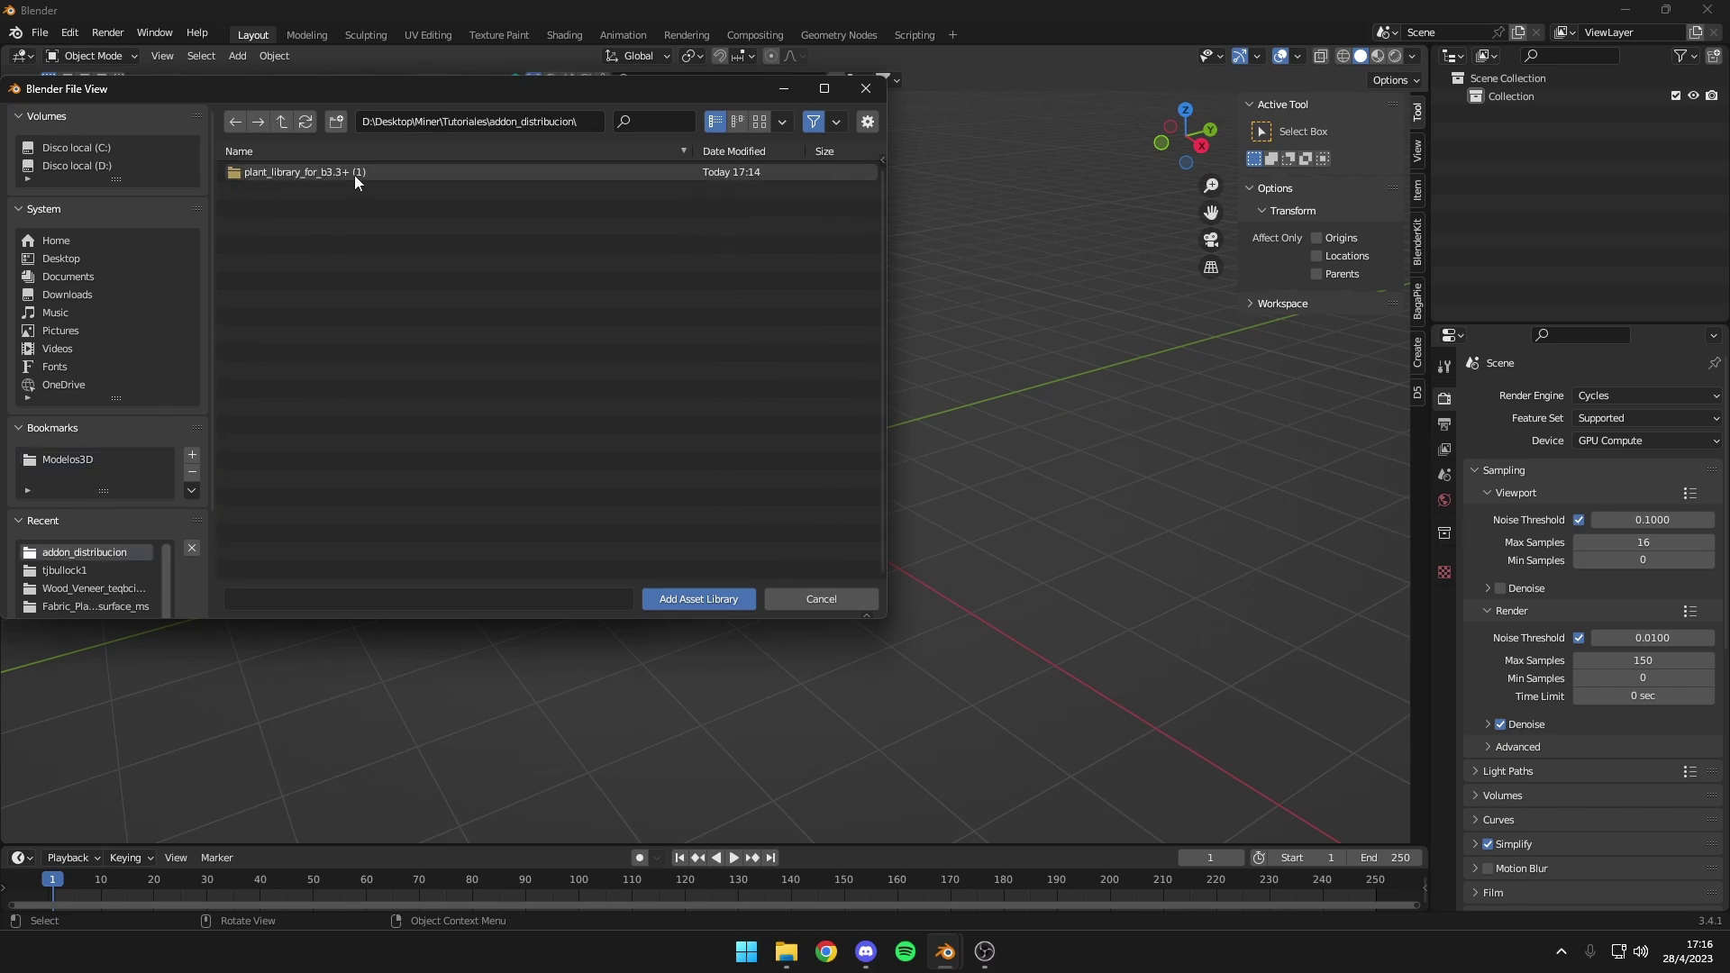
{"action": "double_click", "coordinate": [354, 173]}
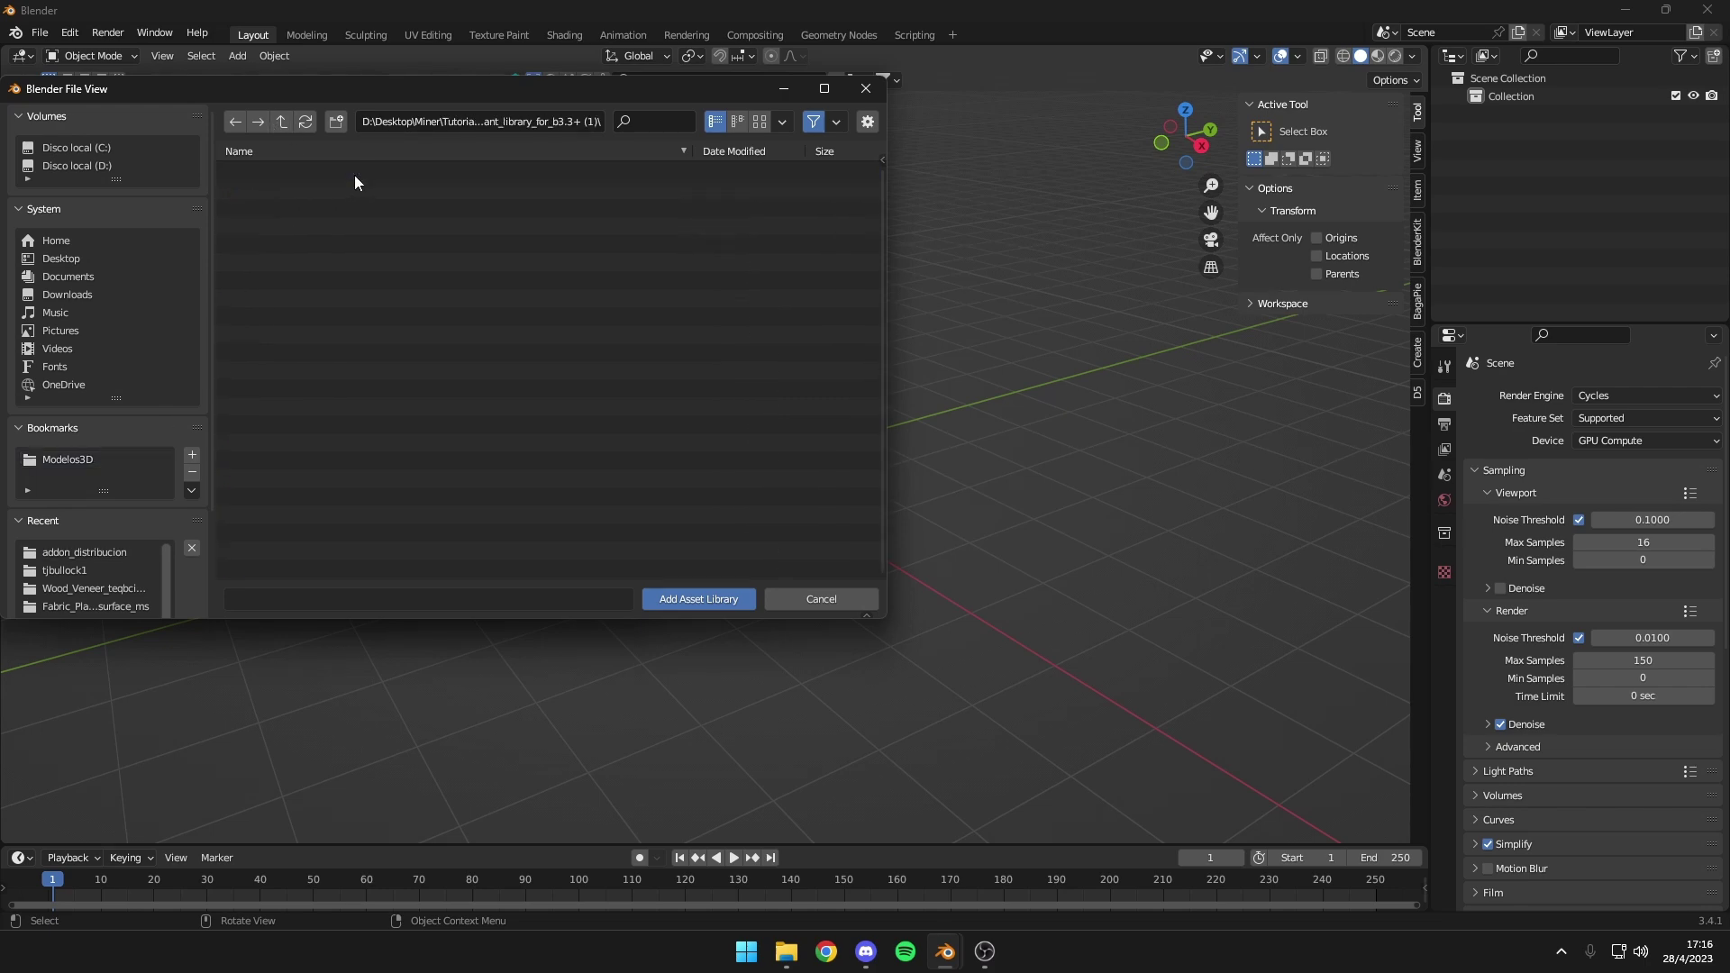
{"action": "left_click", "coordinate": [283, 122]}
{"action": "double_click", "coordinate": [290, 170]}
{"action": "left_click", "coordinate": [704, 600]}
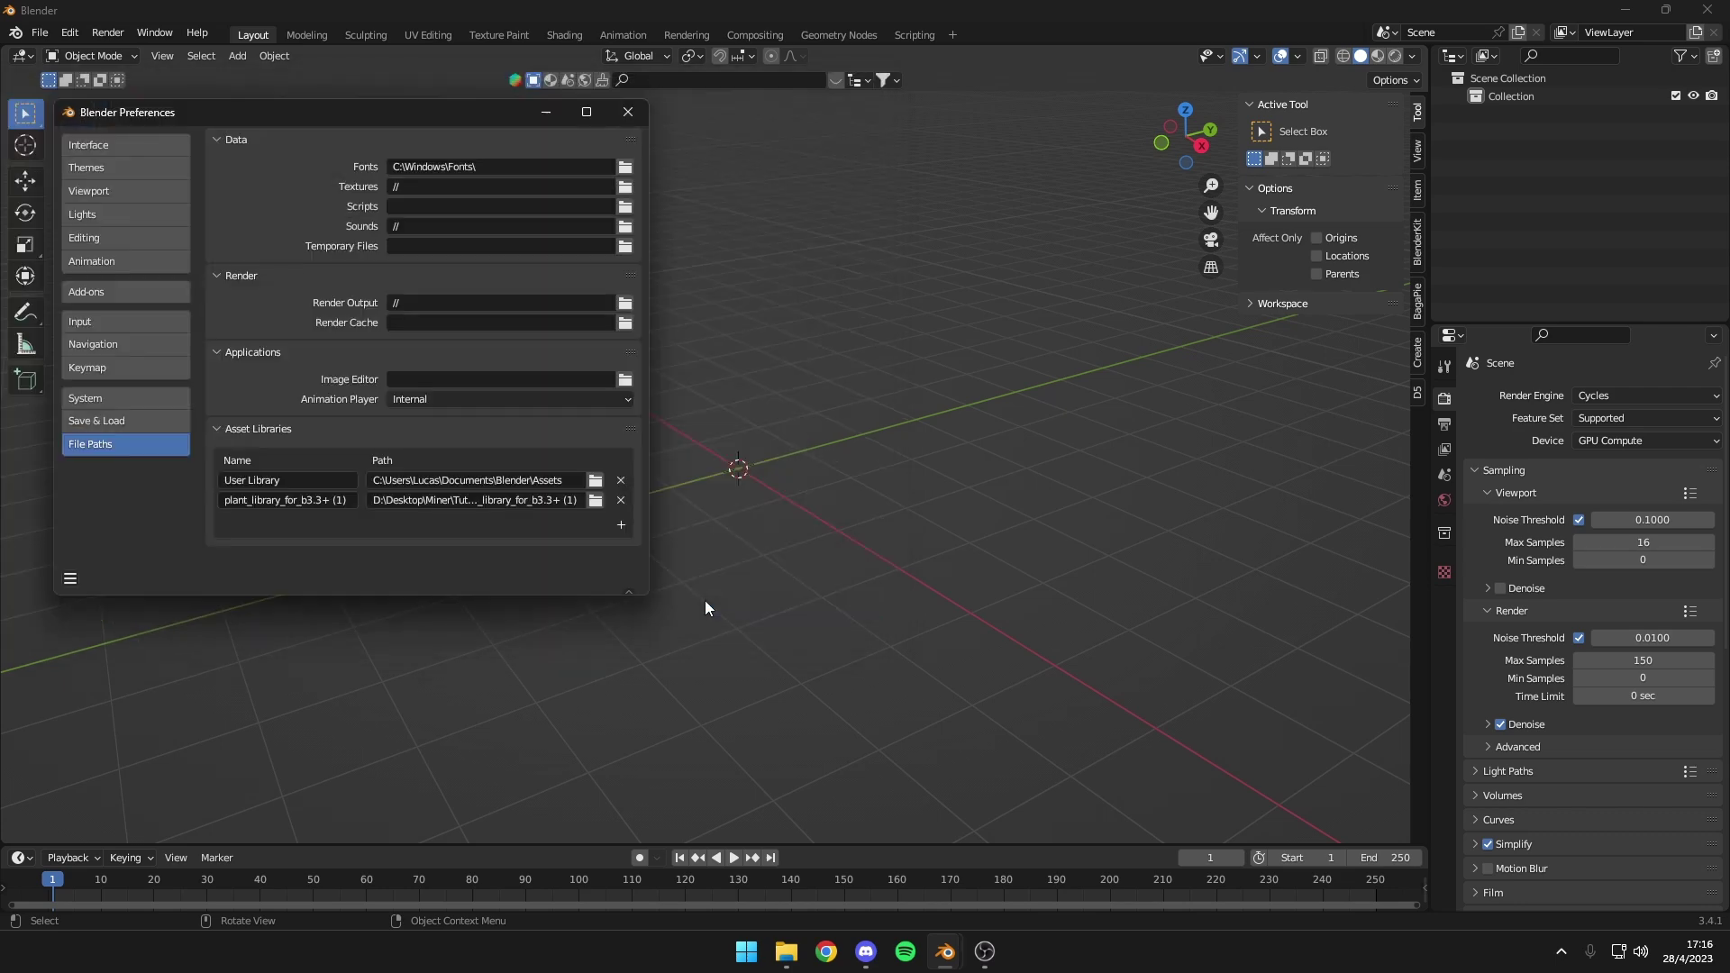
{"action": "left_click", "coordinate": [628, 112]}
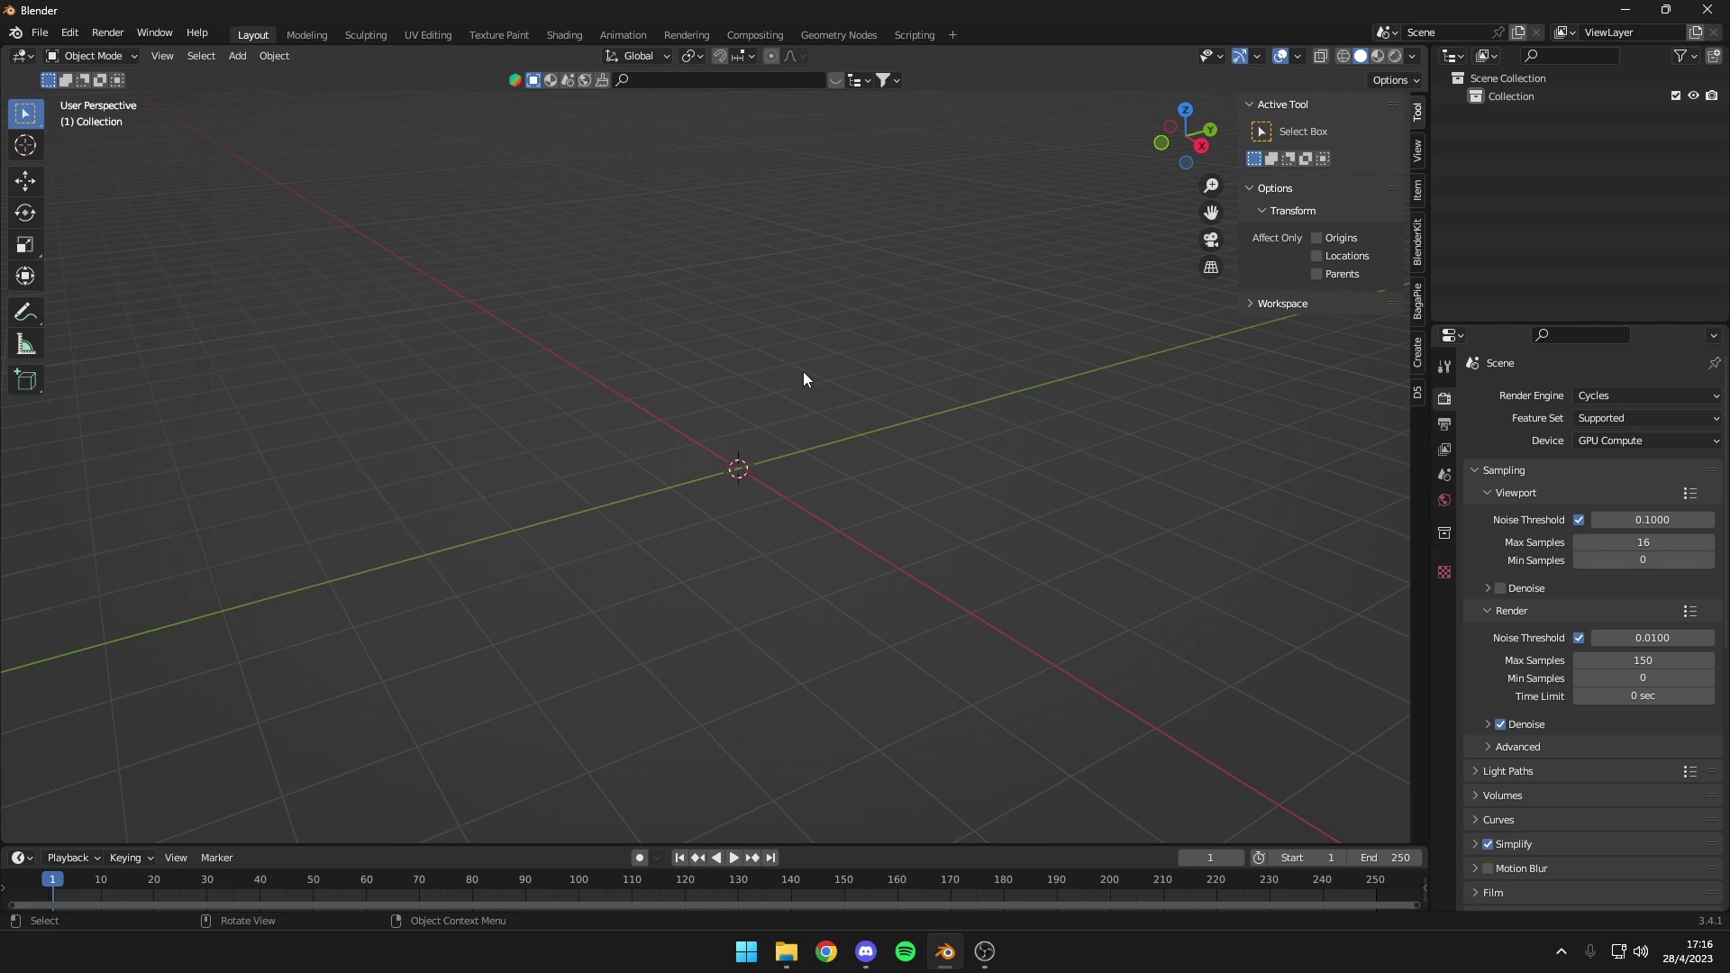
Turn the enlarged timeline into an Asset Browser showing plant_library_for_b3.3+ (1)
{"action": "mouse_move", "coordinate": [803, 371]}
{"action": "middle_mouse_down"}
{"action": "mouse_move", "coordinate": [750, 360]}
{"action": "mouse_move", "coordinate": [702, 379]}
{"action": "middle_mouse_up"}
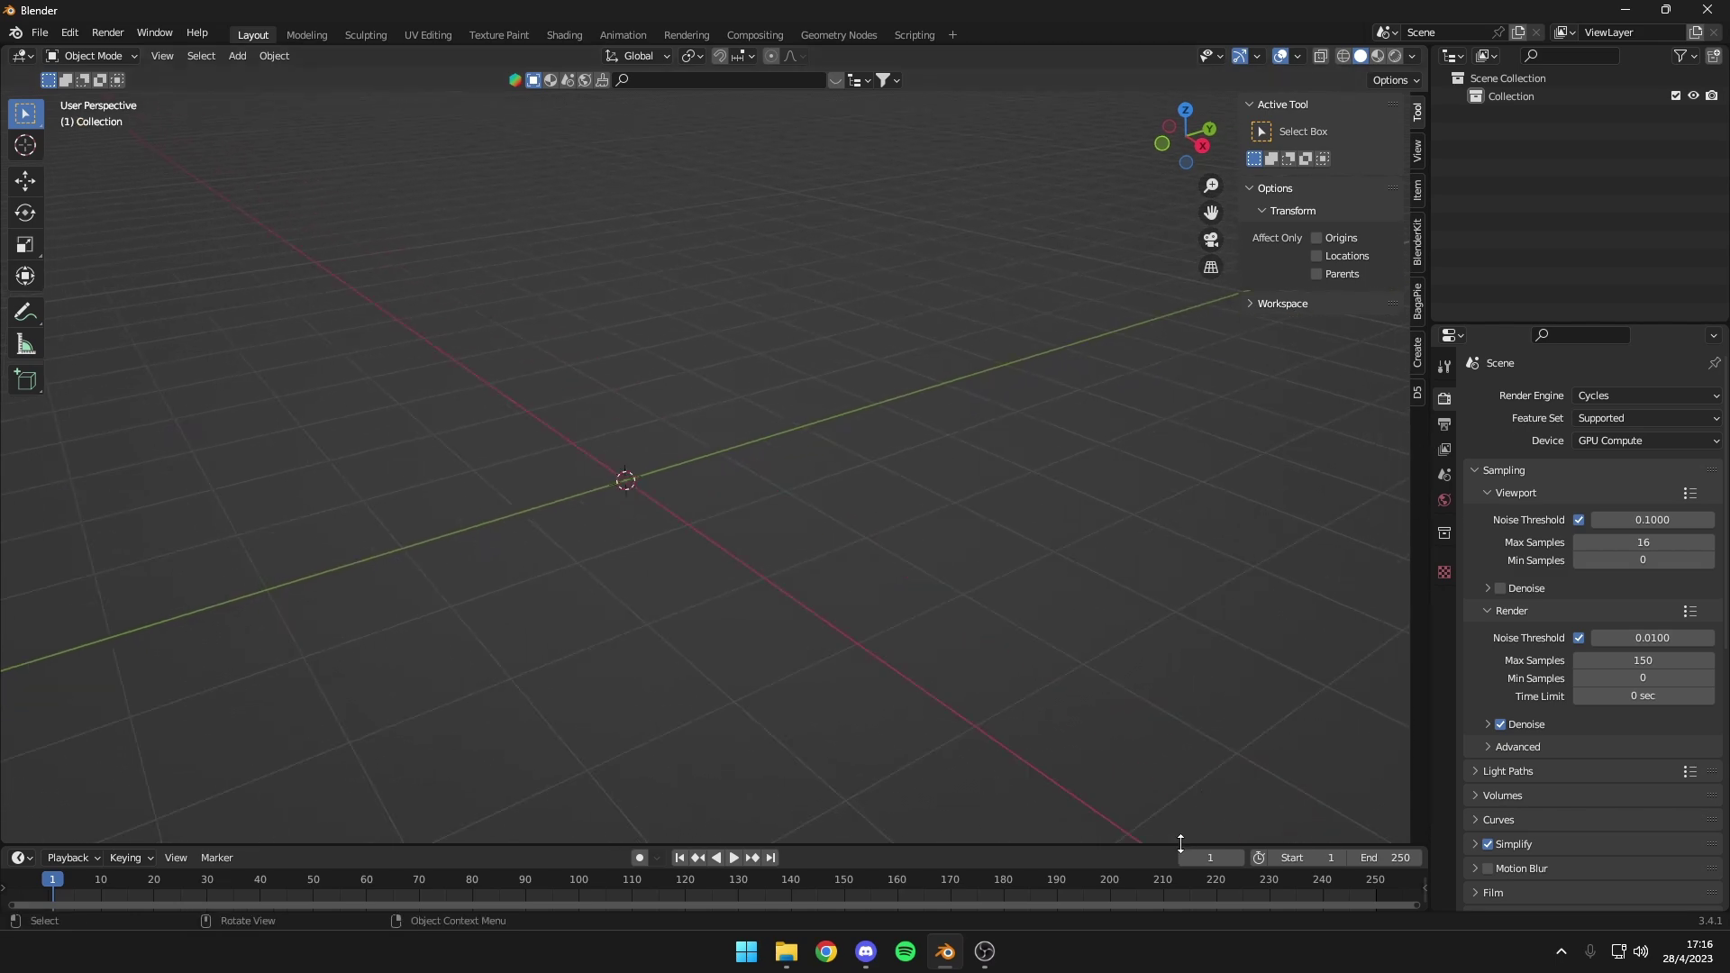
{"action": "left_click_drag", "start_coordinate": [1180, 842], "coordinate": [1189, 602]}
{"action": "left_click", "coordinate": [22, 613]}
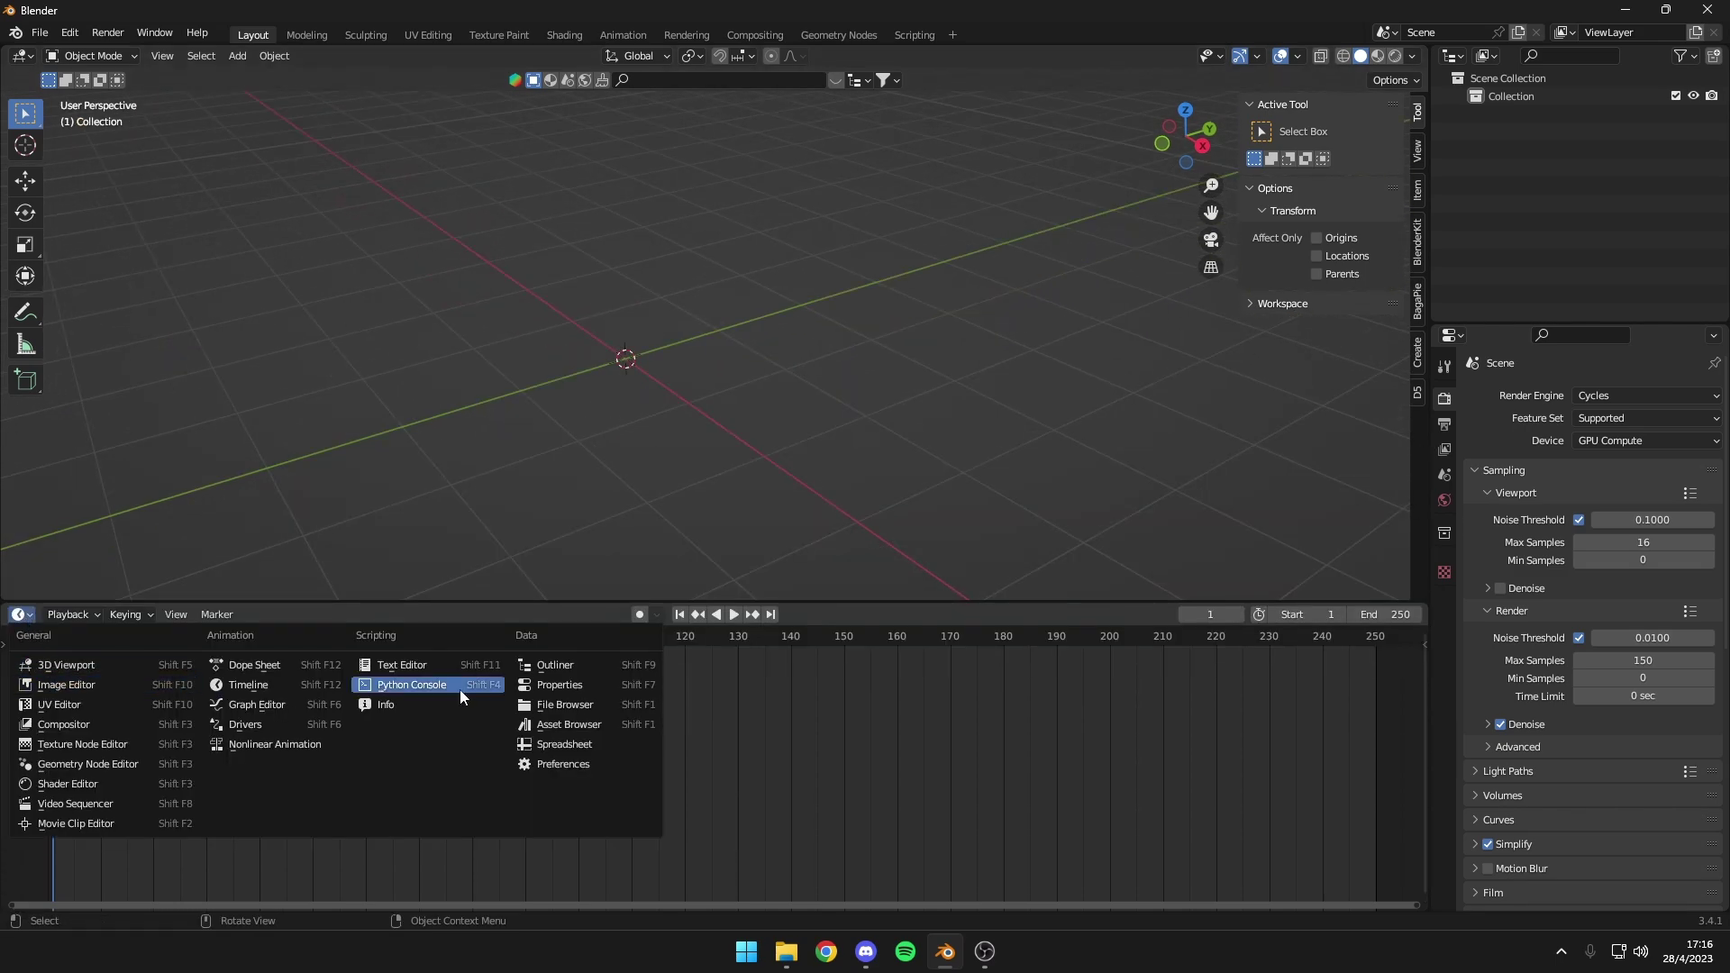
{"action": "left_click", "coordinate": [606, 724]}
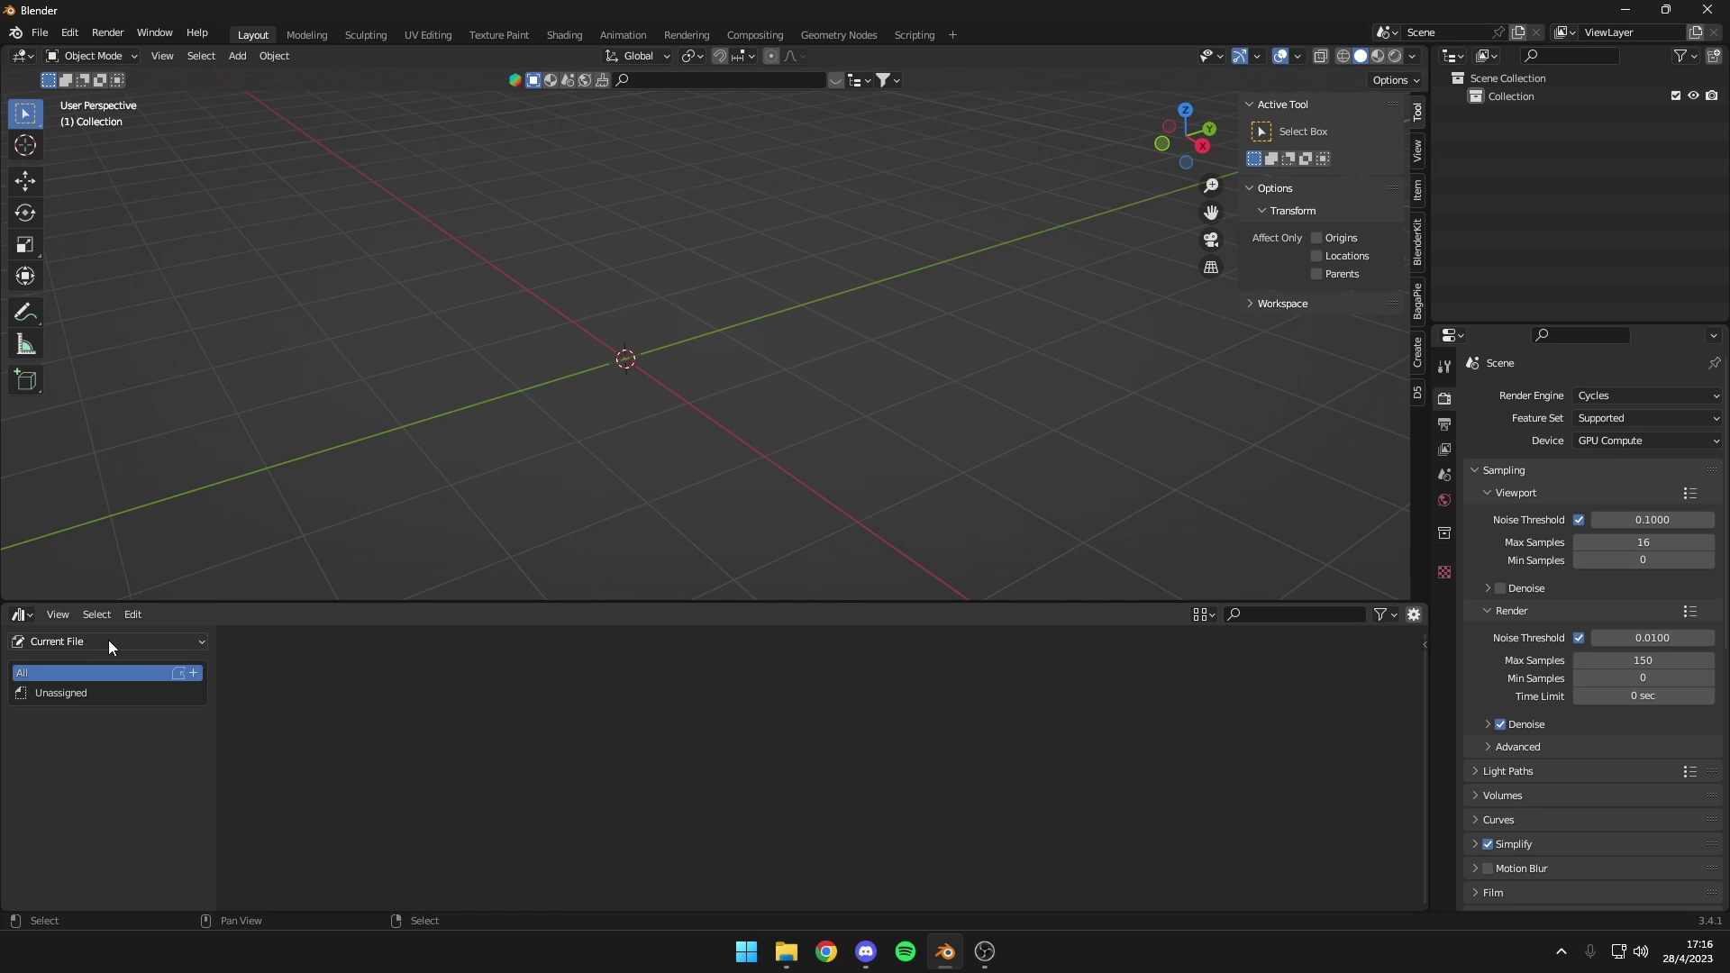
{"action": "left_click", "coordinate": [108, 640]}
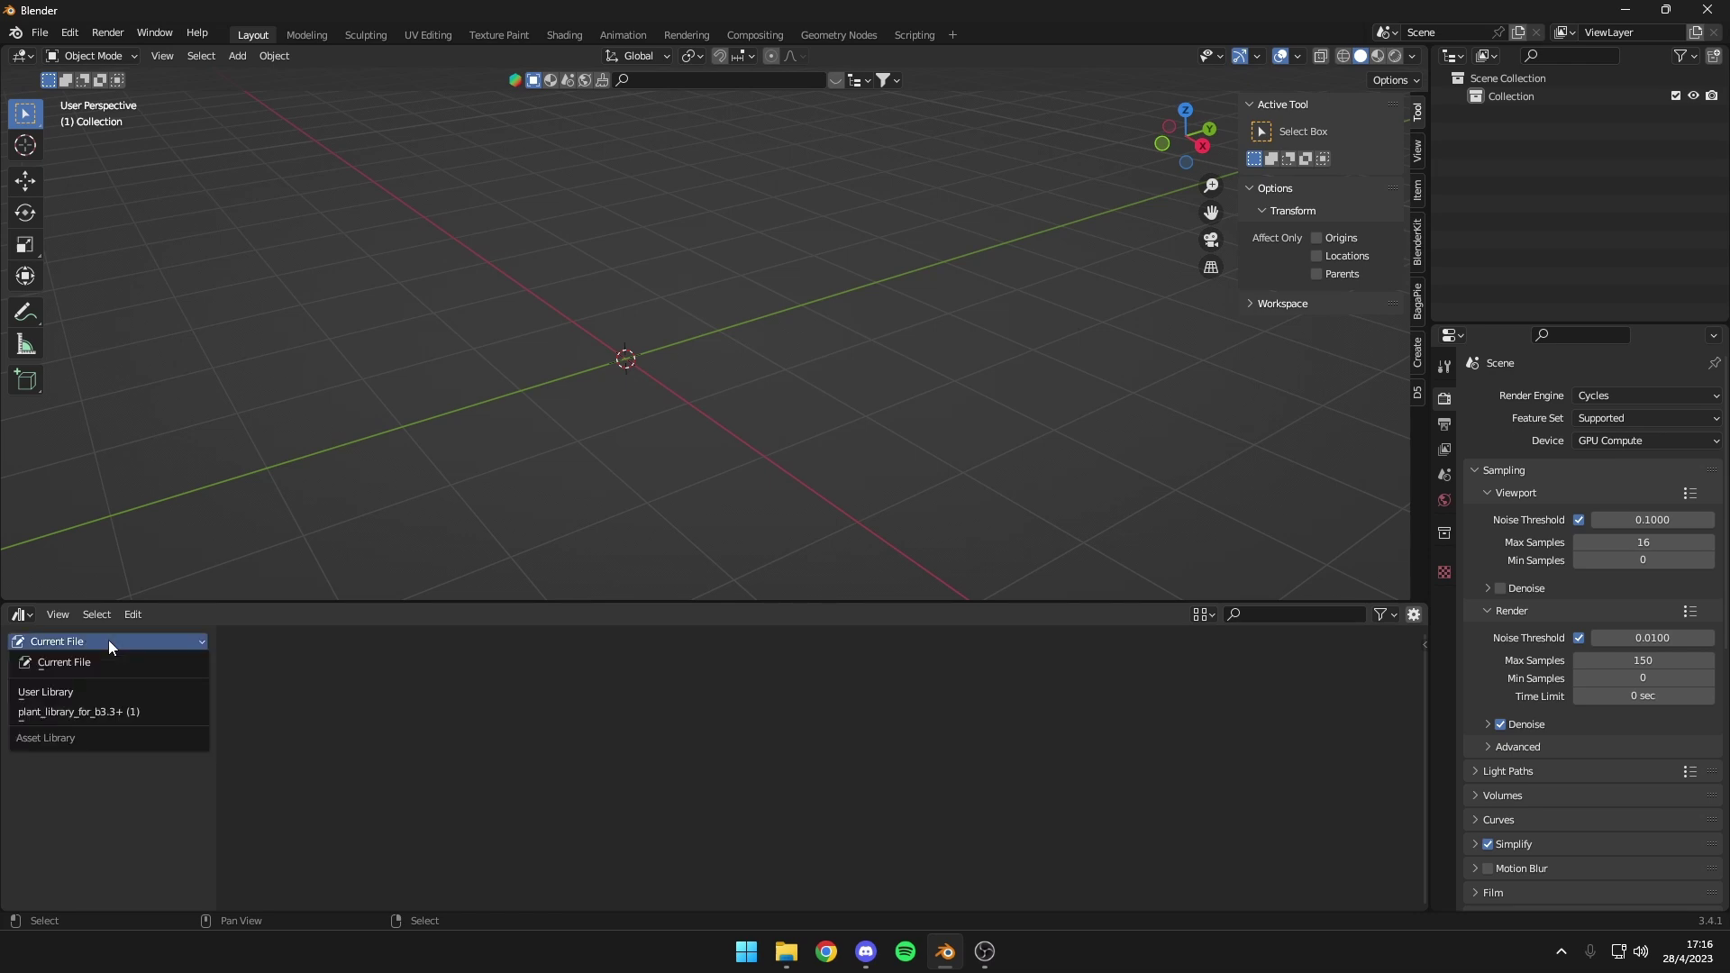
{"action": "left_click", "coordinate": [110, 710]}
Make the asset browser taller and scroll through the plant library assets
{"action": "left_click_drag", "start_coordinate": [433, 602], "coordinate": [432, 511]}
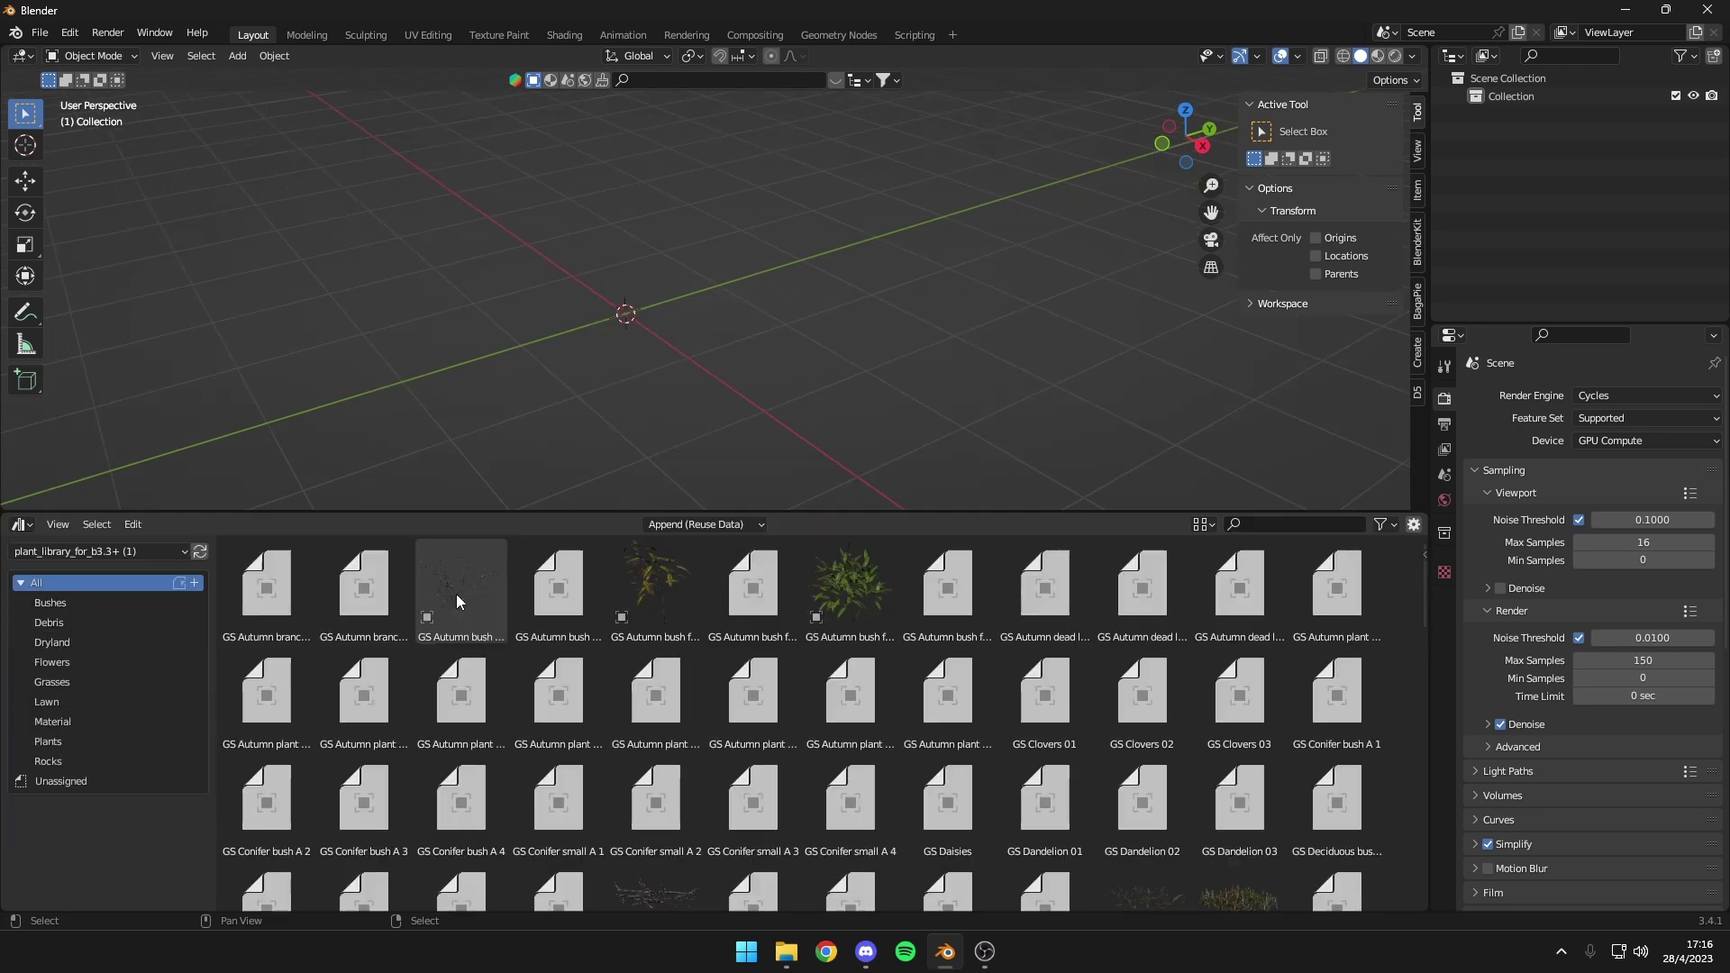
{"action": "scroll", "coordinate": [786, 604], "scroll_direction": "down", "scroll_amount": 5}
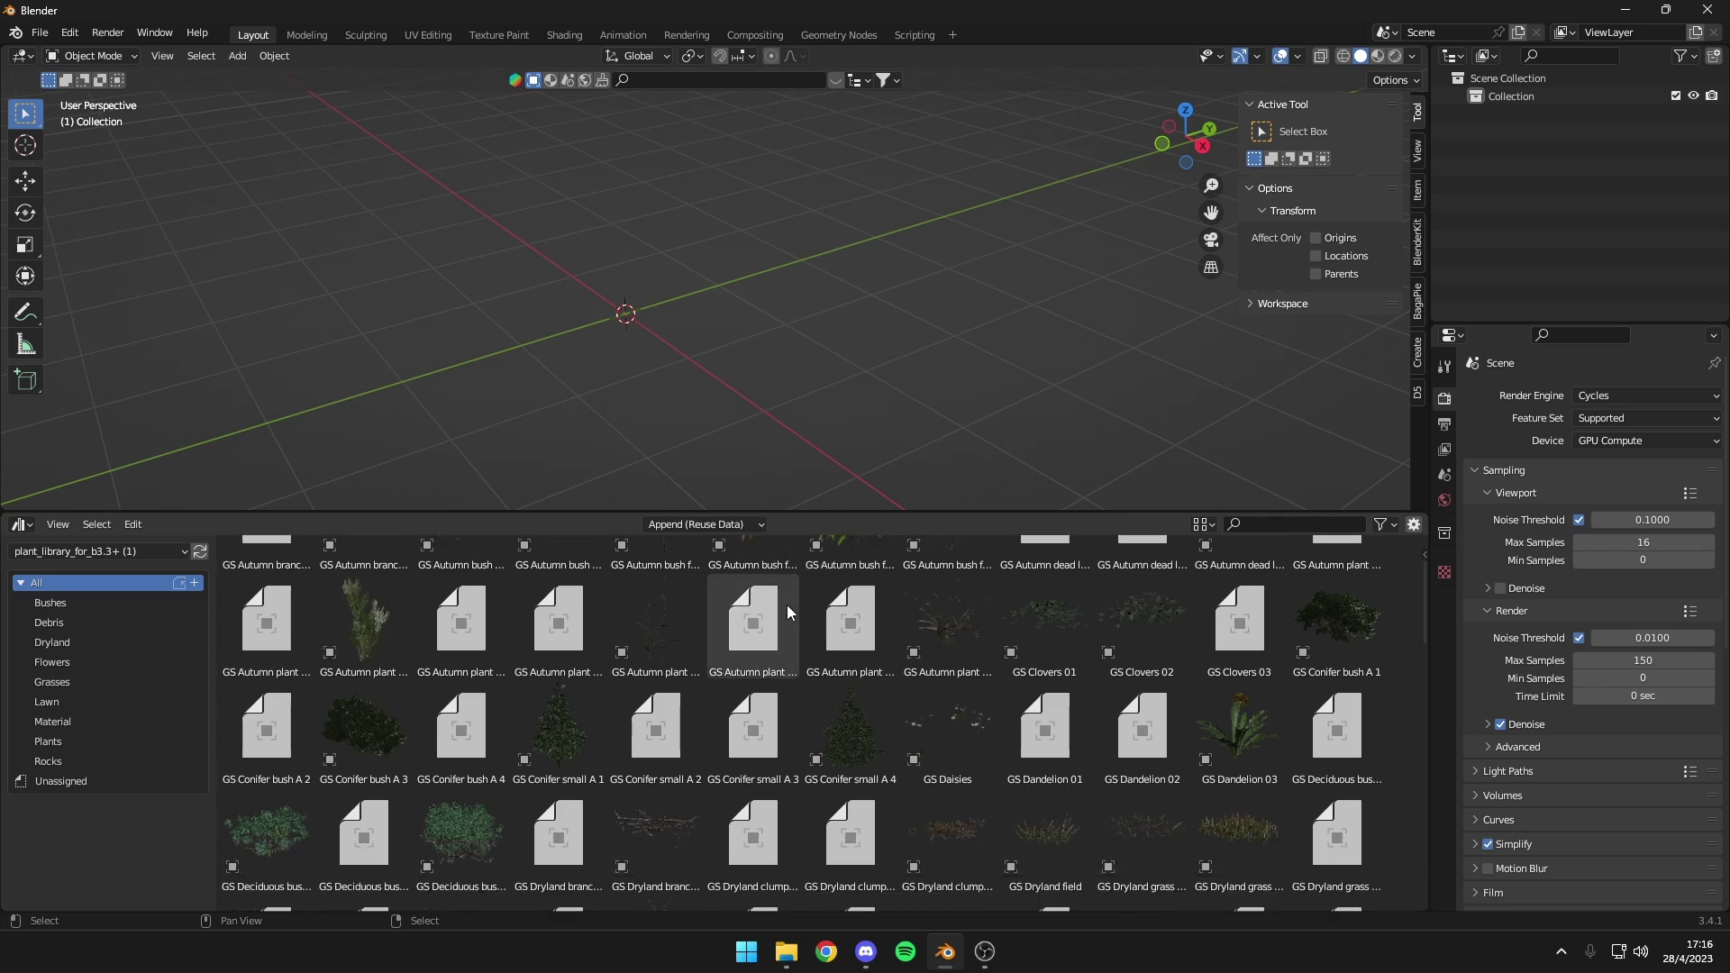
{"action": "scroll", "coordinate": [796, 644], "scroll_direction": "down", "scroll_amount": 2}
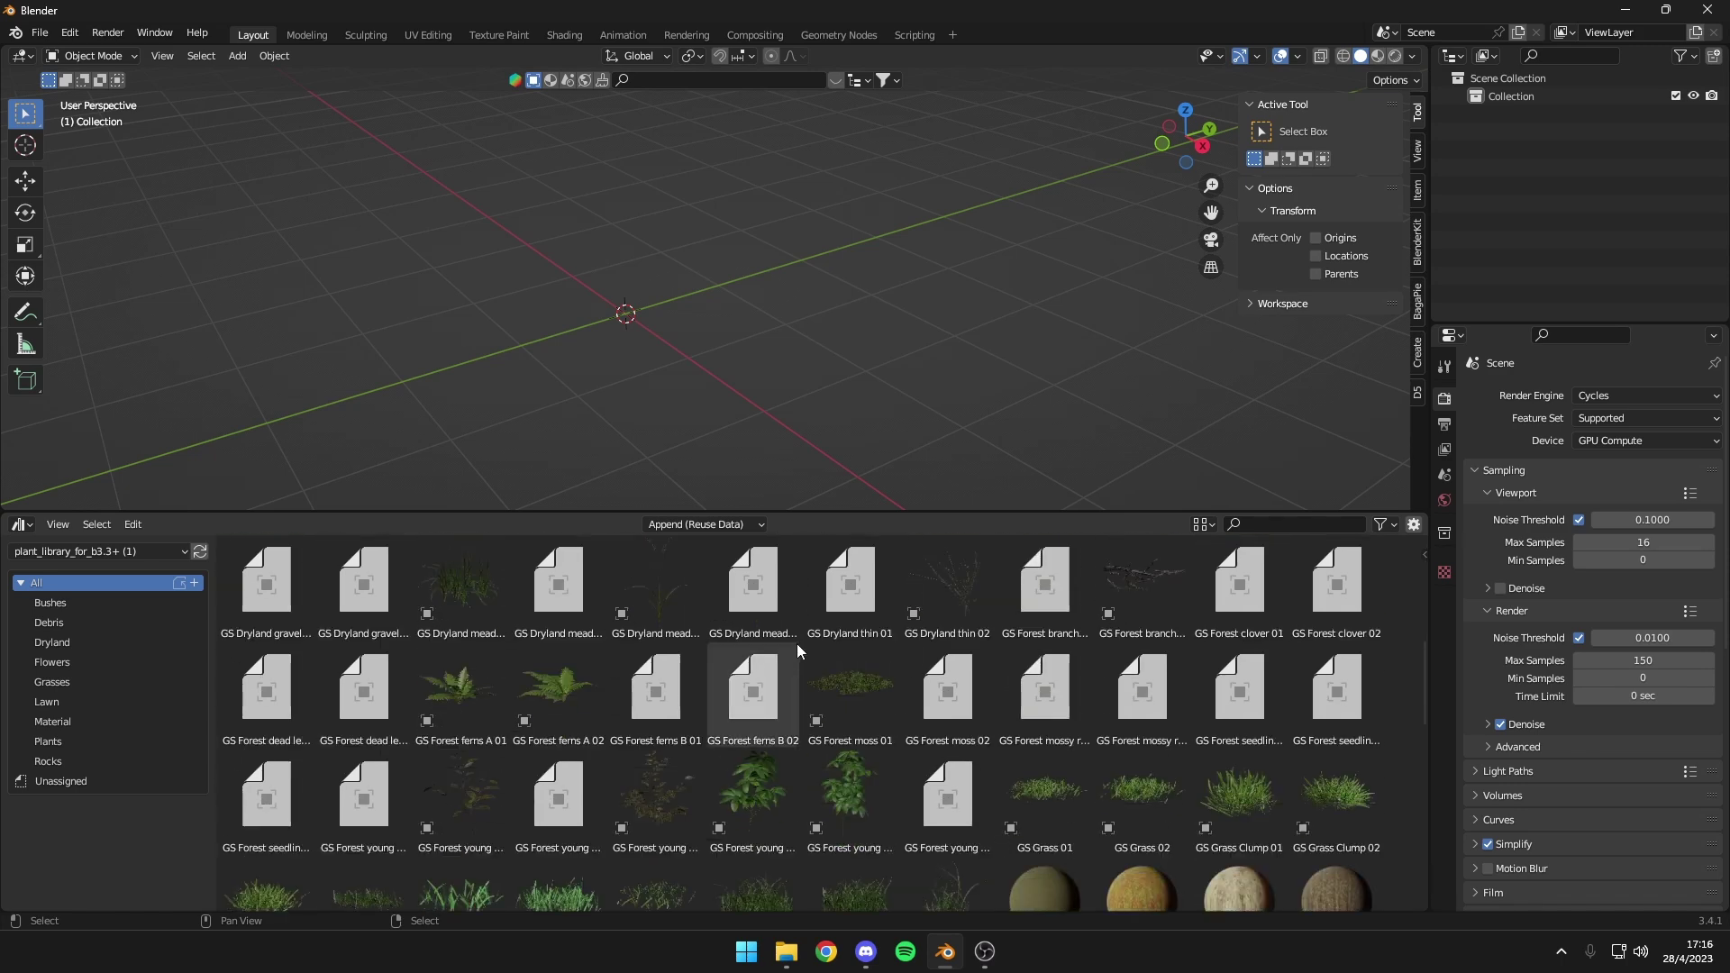
{"action": "scroll", "coordinate": [791, 641], "scroll_direction": "down", "scroll_amount": 3}
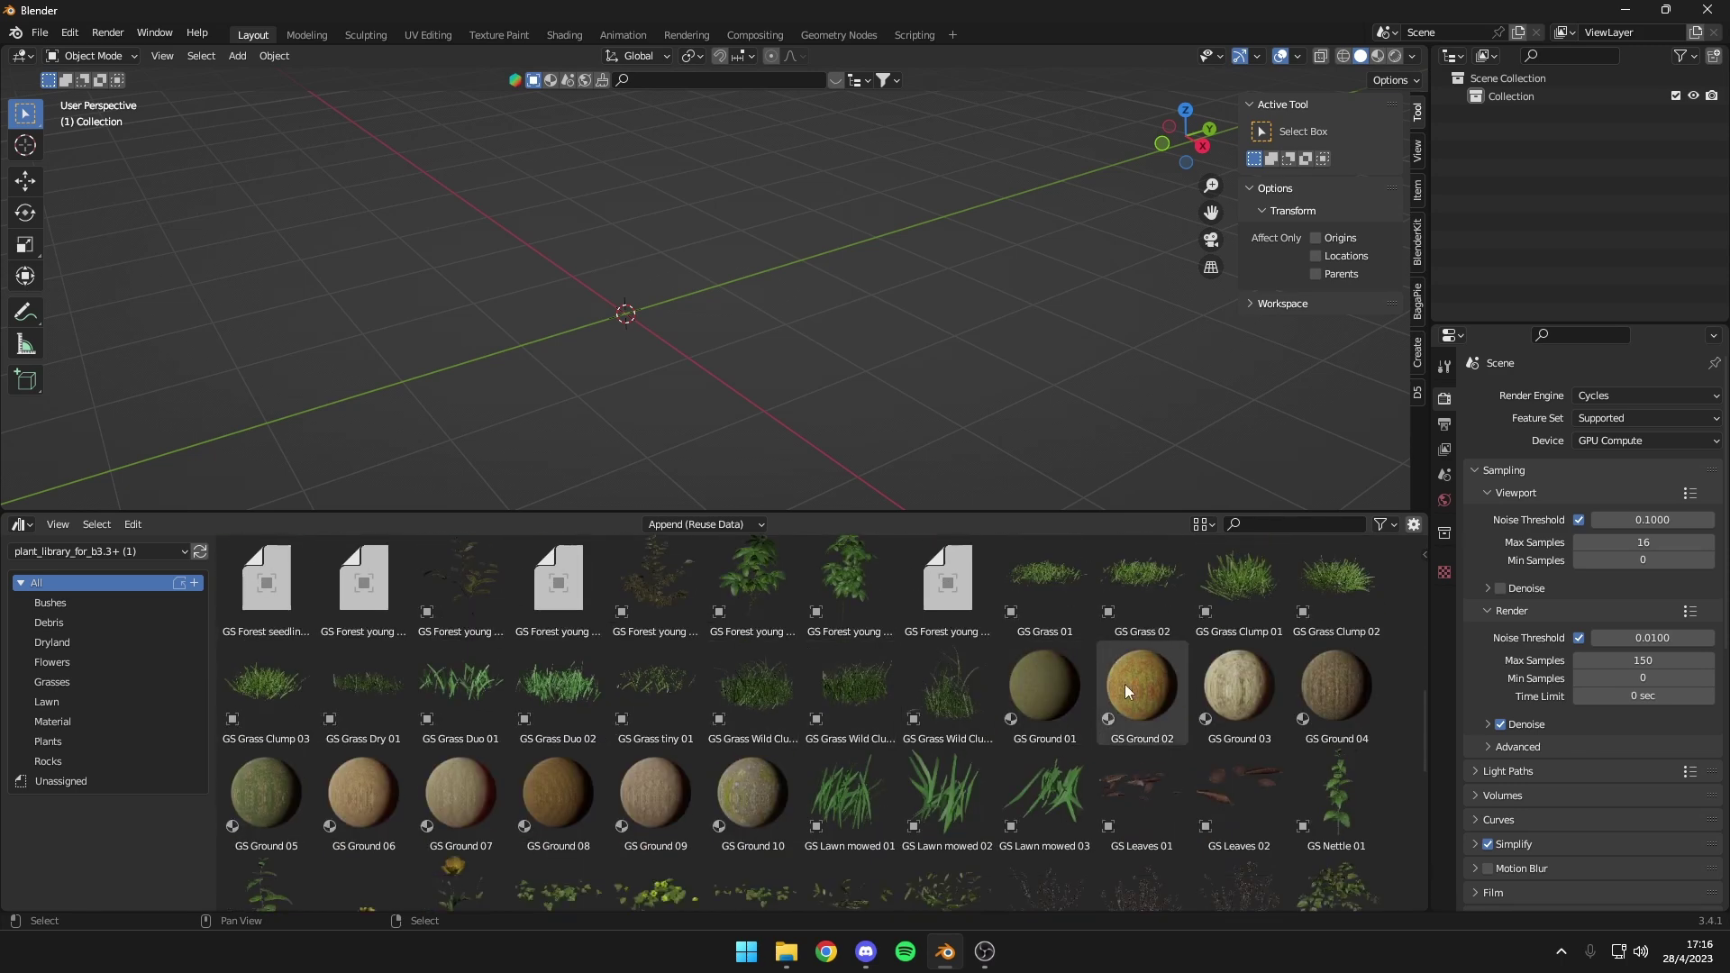
{"action": "scroll", "coordinate": [513, 729], "scroll_direction": "down", "scroll_amount": 3}
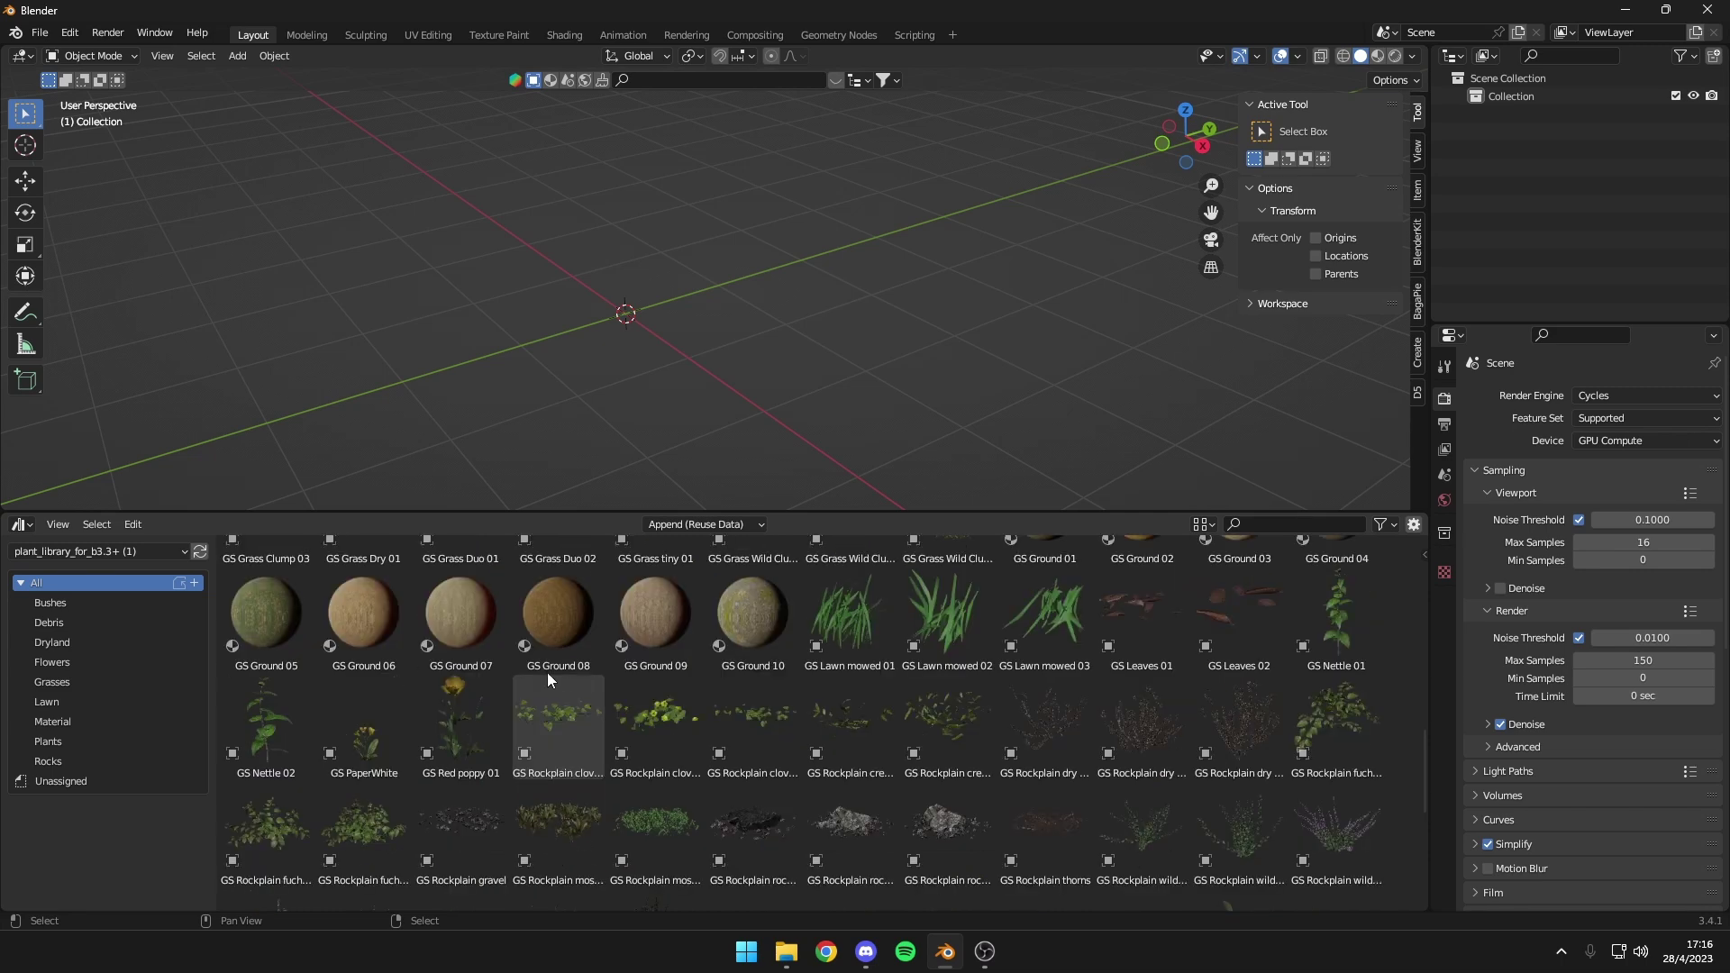
{"action": "scroll", "coordinate": [510, 603], "scroll_direction": "down", "scroll_amount": 2}
{"action": "scroll", "coordinate": [509, 603], "scroll_direction": "down", "scroll_amount": 2}
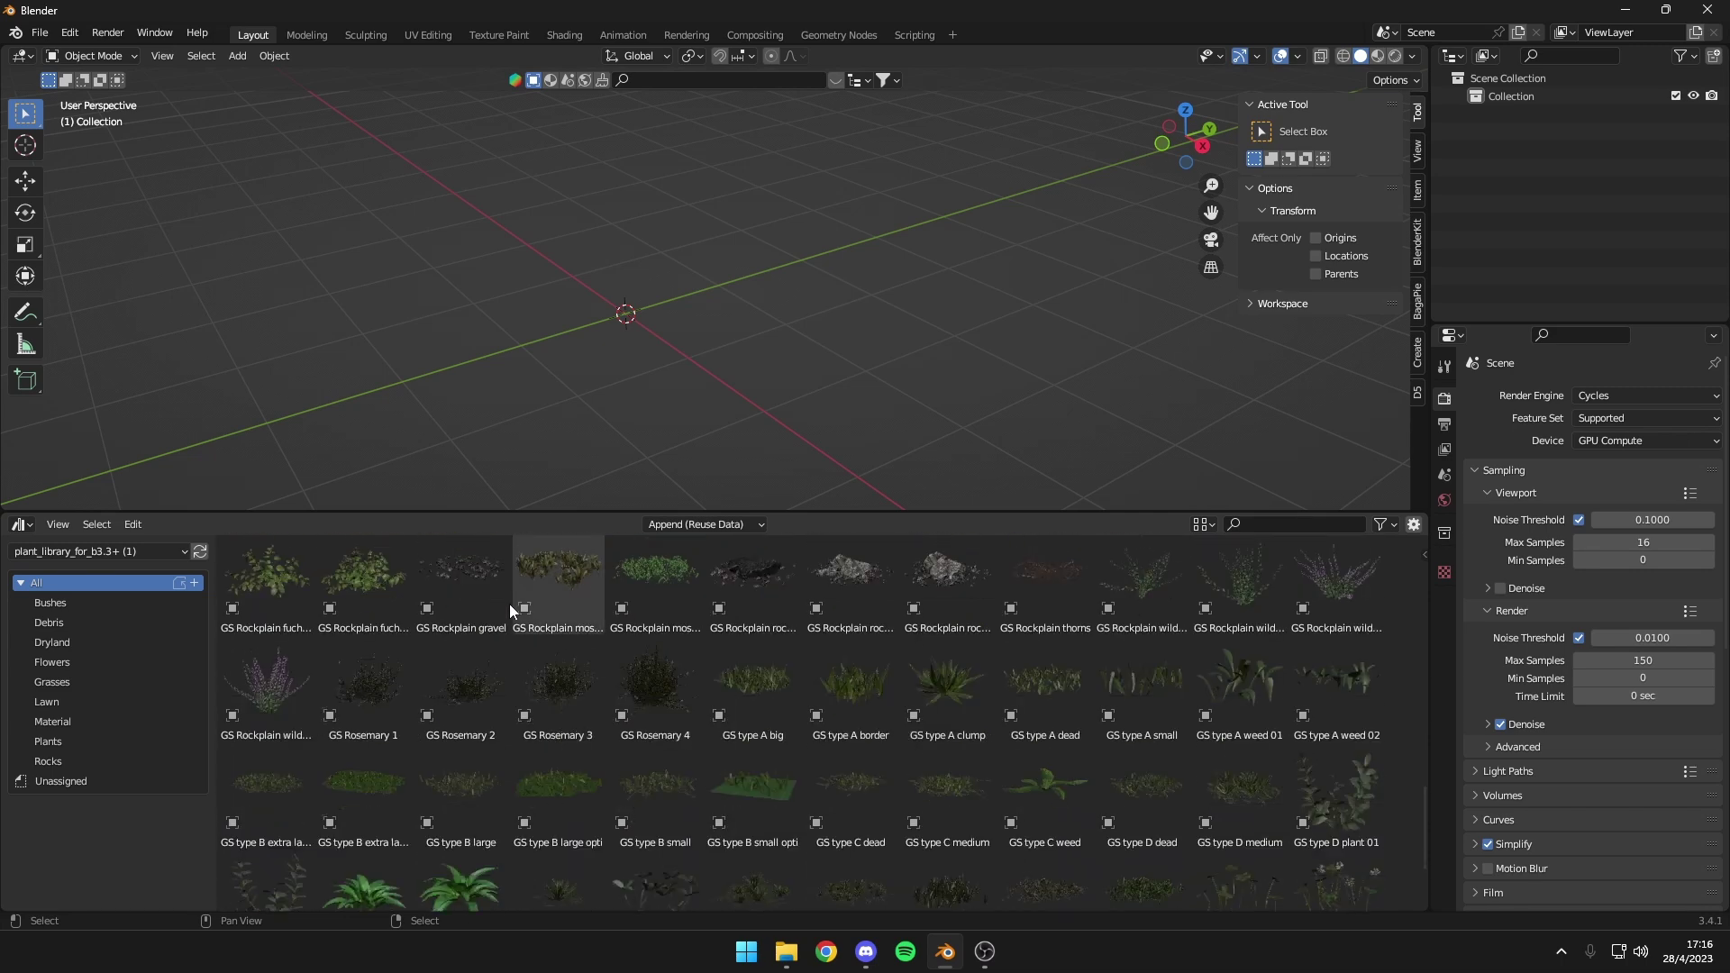
{"action": "scroll", "coordinate": [788, 672], "scroll_direction": "down", "scroll_amount": 3}
{"action": "scroll", "coordinate": [461, 739], "scroll_direction": "up", "scroll_amount": 3}
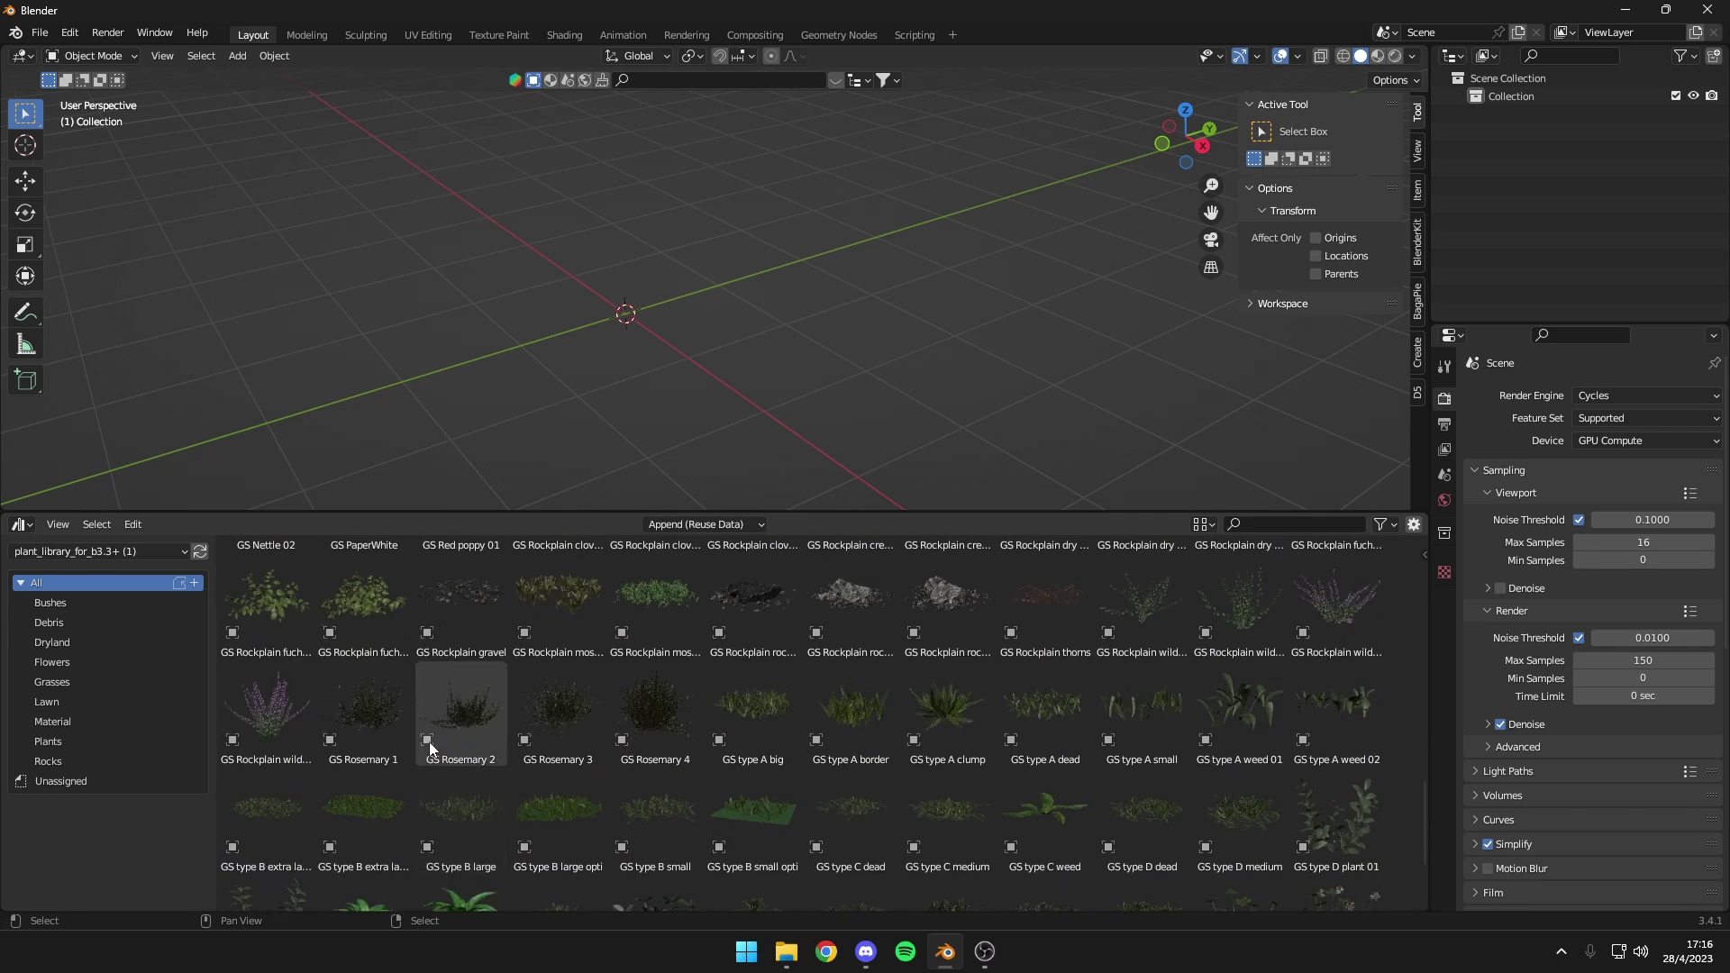
{"action": "scroll", "coordinate": [489, 742], "scroll_direction": "up", "scroll_amount": 4}
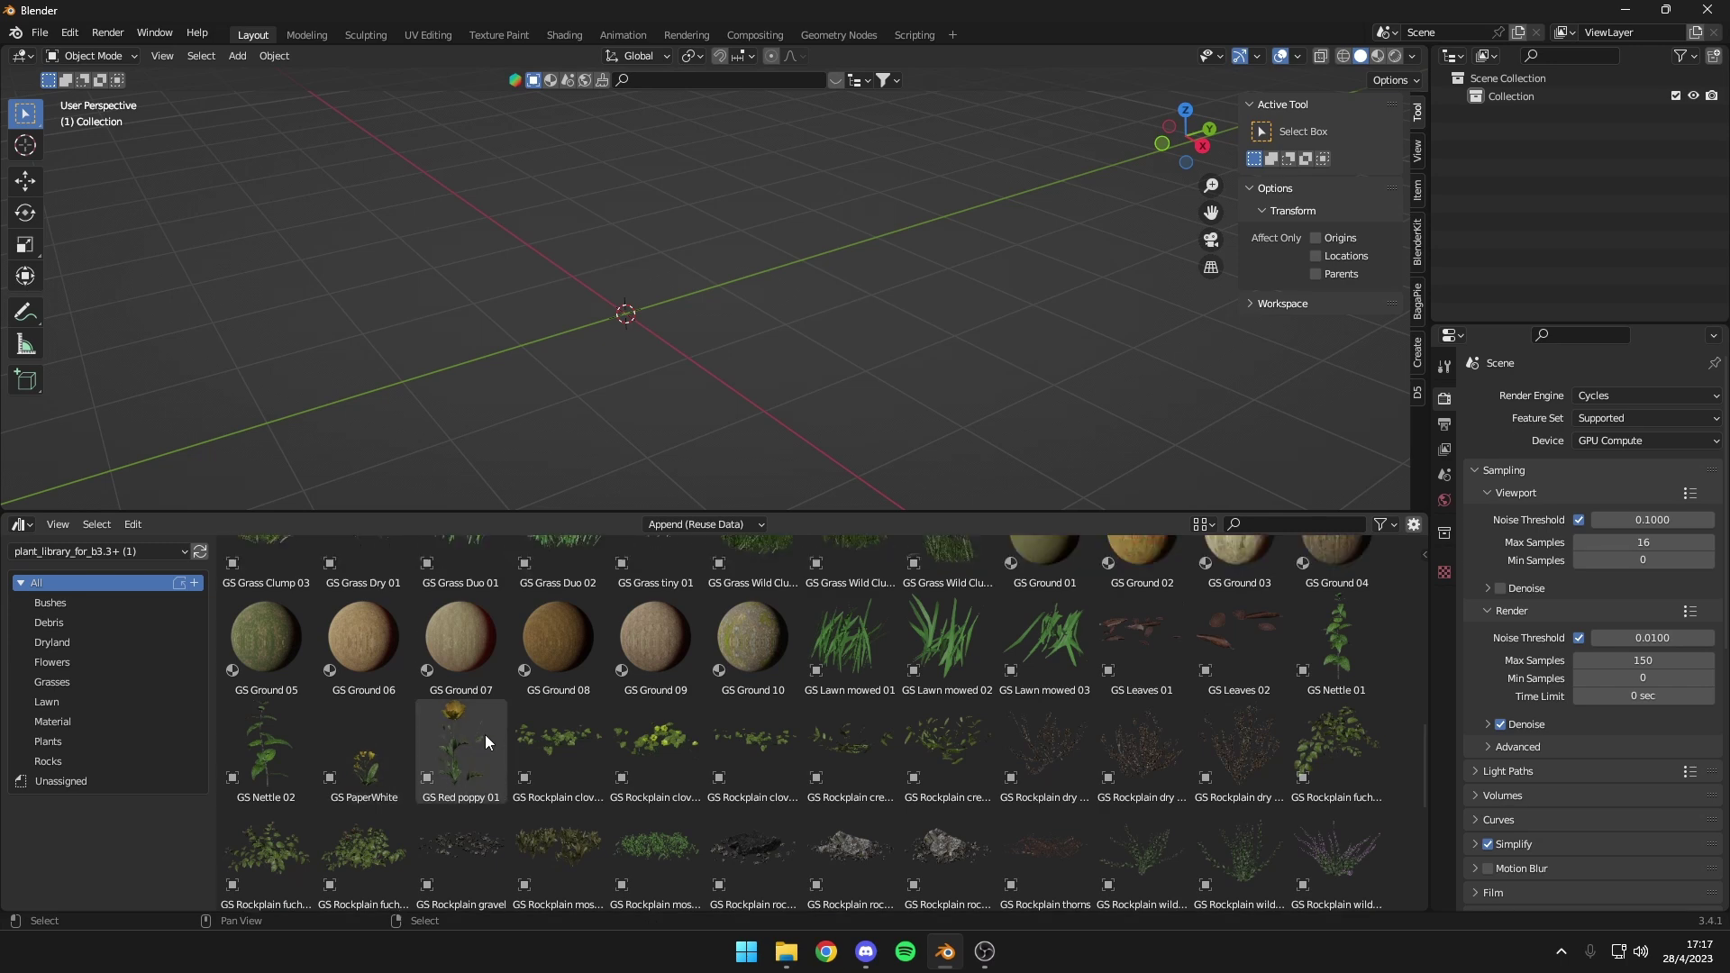
{"action": "scroll", "coordinate": [485, 733], "scroll_direction": "up", "scroll_amount": 2}
{"action": "scroll", "coordinate": [764, 773], "scroll_direction": "up", "scroll_amount": 2}
{"action": "scroll", "coordinate": [838, 739], "scroll_direction": "up", "scroll_amount": 2}
{"action": "scroll", "coordinate": [916, 706], "scroll_direction": "up", "scroll_amount": 2}
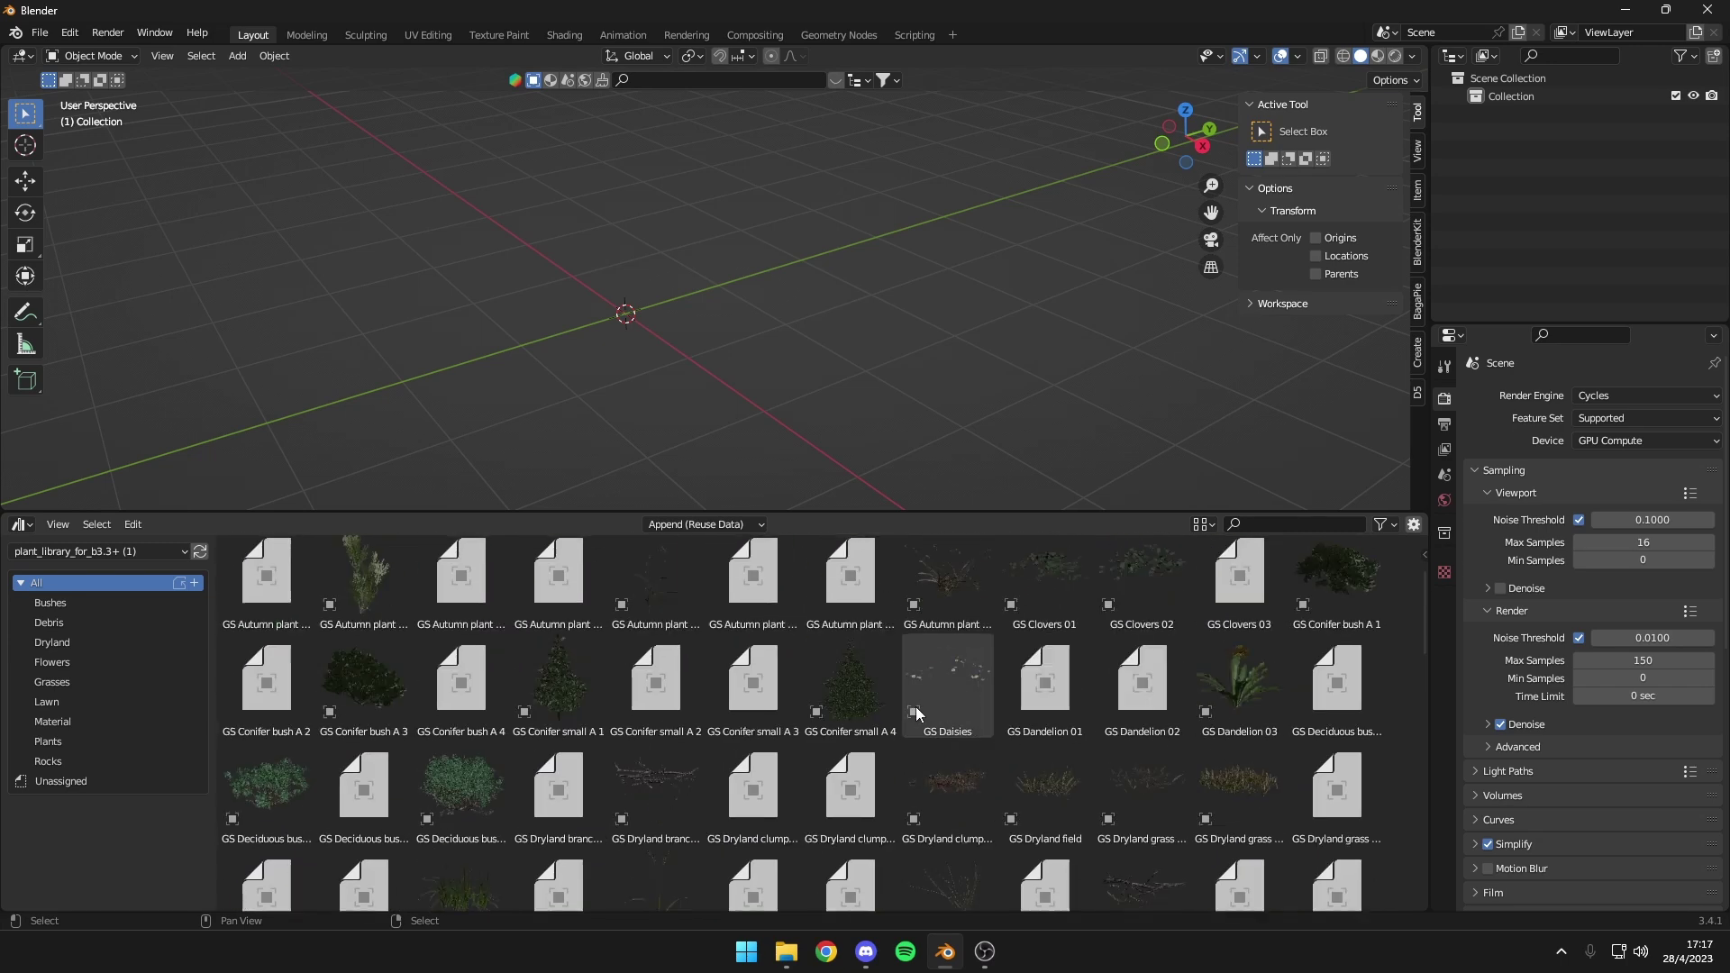
{"action": "scroll", "coordinate": [1161, 770], "scroll_direction": "up", "scroll_amount": 2}
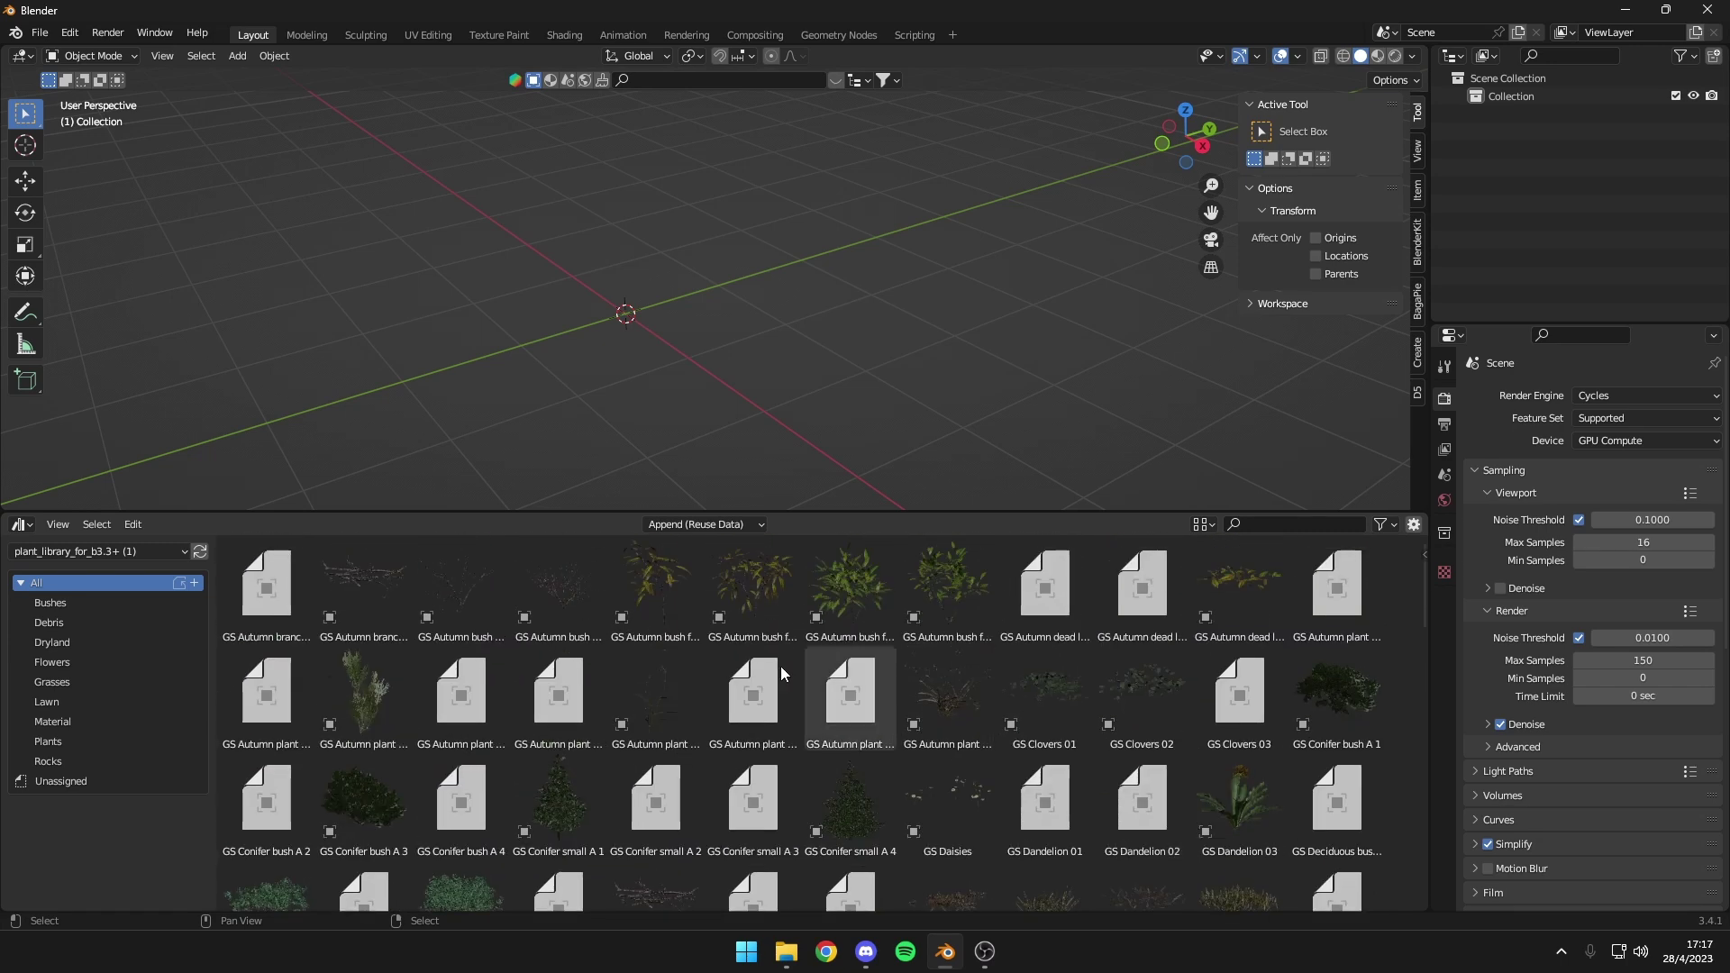
{"action": "scroll", "coordinate": [575, 636], "scroll_direction": "down", "scroll_amount": 3}
{"action": "scroll", "coordinate": [569, 636], "scroll_direction": "down", "scroll_amount": 4}
{"action": "left_click_drag", "start_coordinate": [507, 512], "coordinate": [541, 679]}
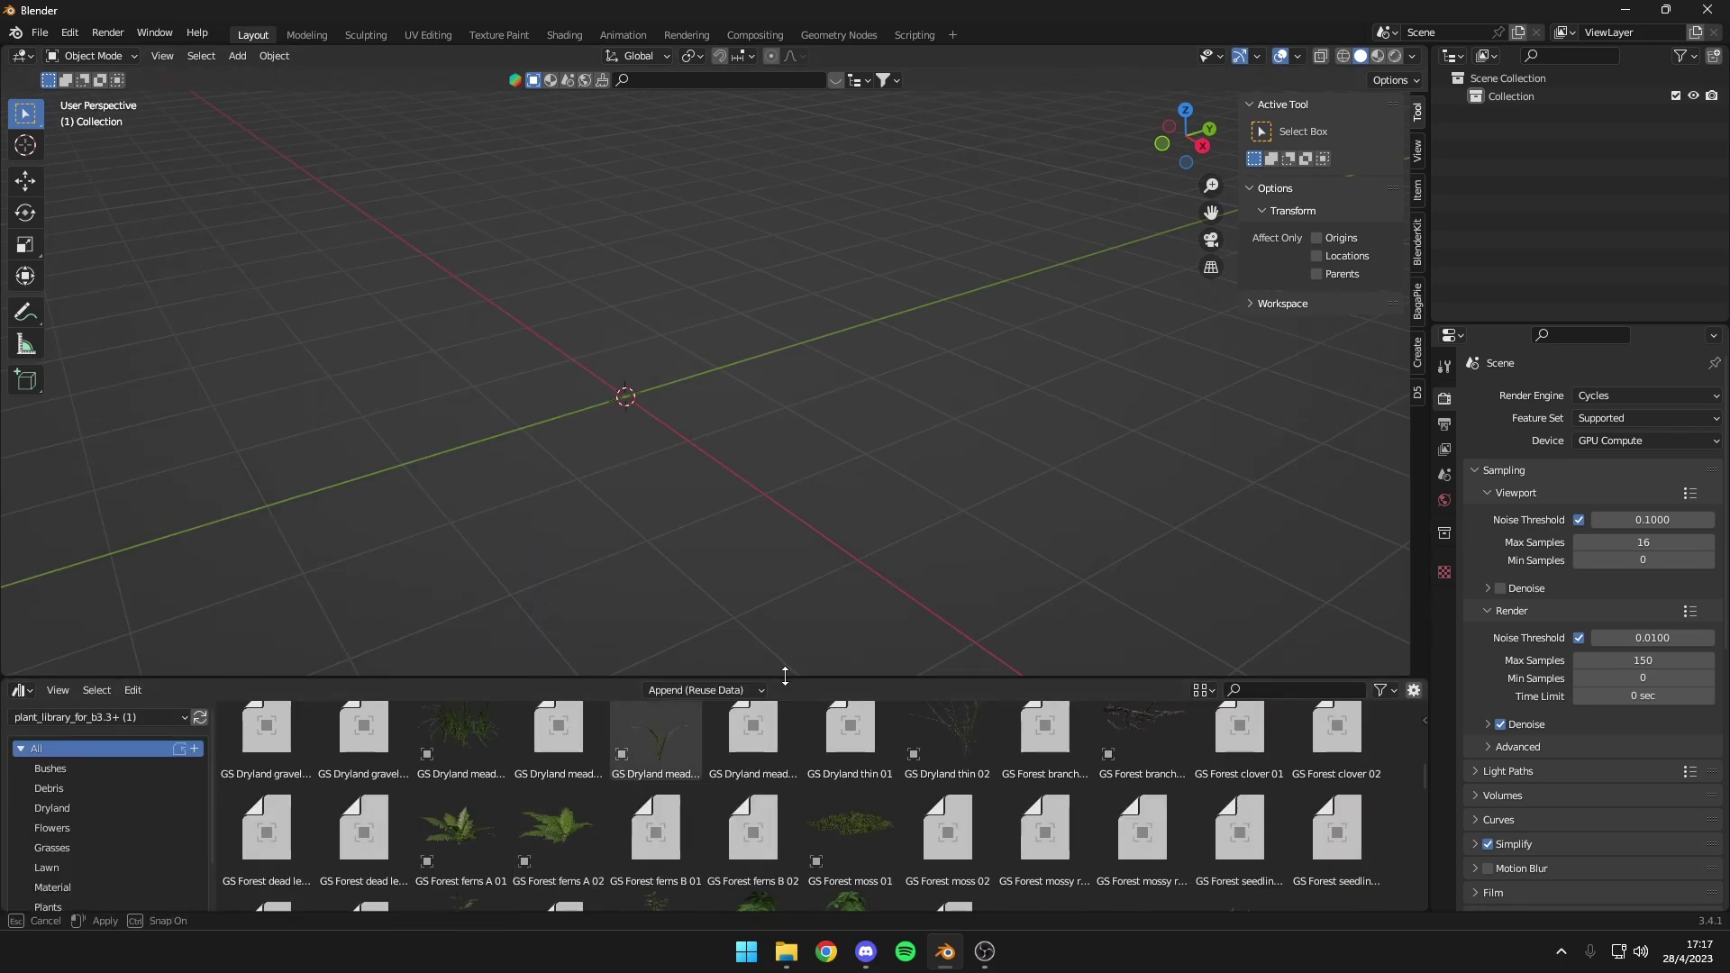
Enlarge the 3D view, hide its sidebar, and orbit to look down on the grid
{"action": "left_click_drag", "start_coordinate": [693, 677], "coordinate": [788, 712]}
{"action": "key", "text": "n"}
{"action": "mouse_move", "coordinate": [789, 708]}
{"action": "middle_mouse_down"}
{"action": "mouse_move", "coordinate": [965, 397]}
{"action": "mouse_move", "coordinate": [1004, 397]}
{"action": "middle_mouse_up"}
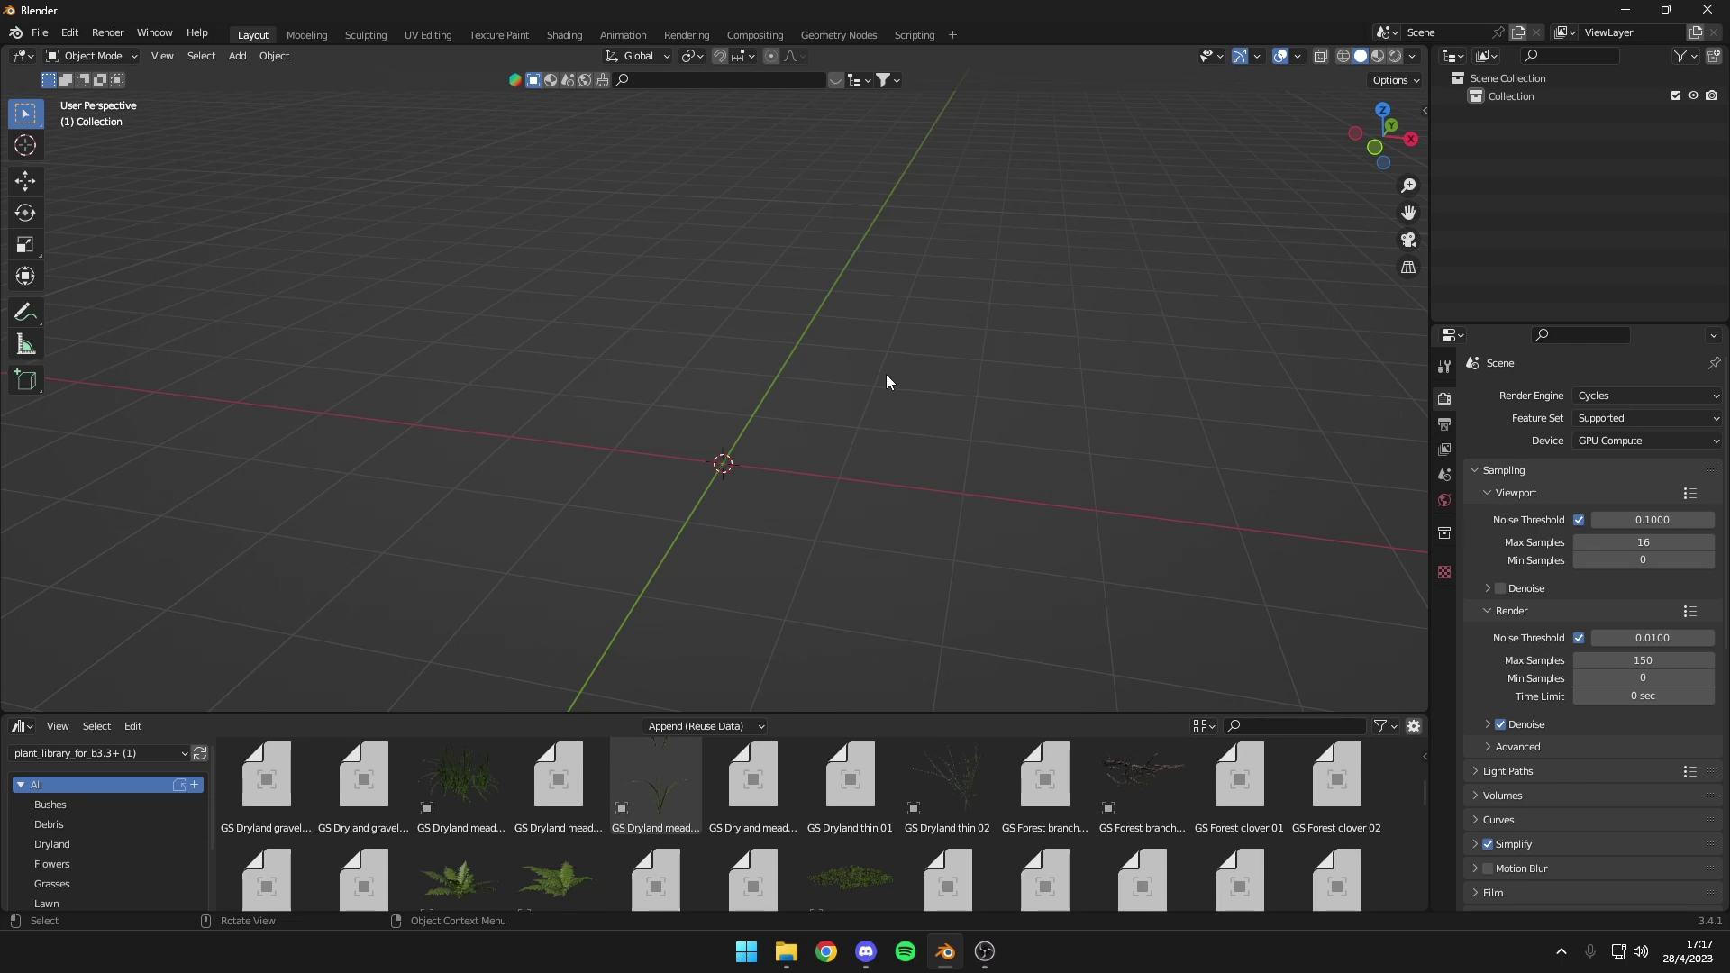
{"action": "middle_click_drag", "start_coordinate": [886, 381], "coordinate": [908, 384]}
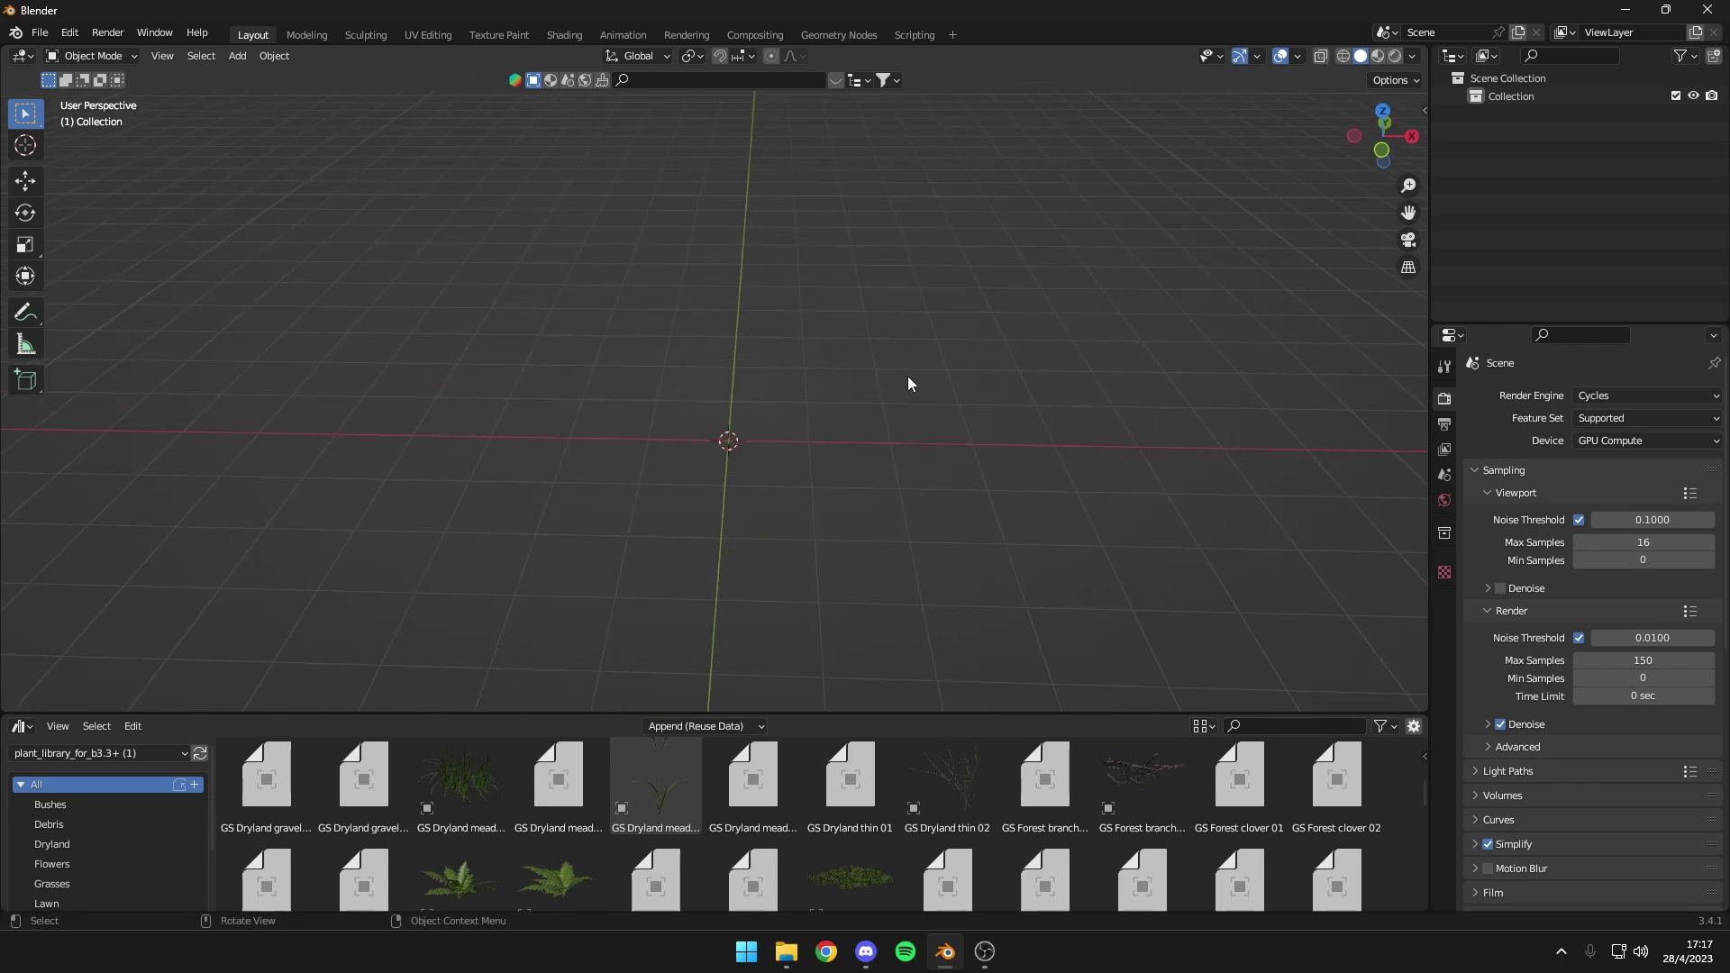
Add a plane, scale it up about five times, and apply its rotation and scale
{"action": "key", "text": "shift+a"}
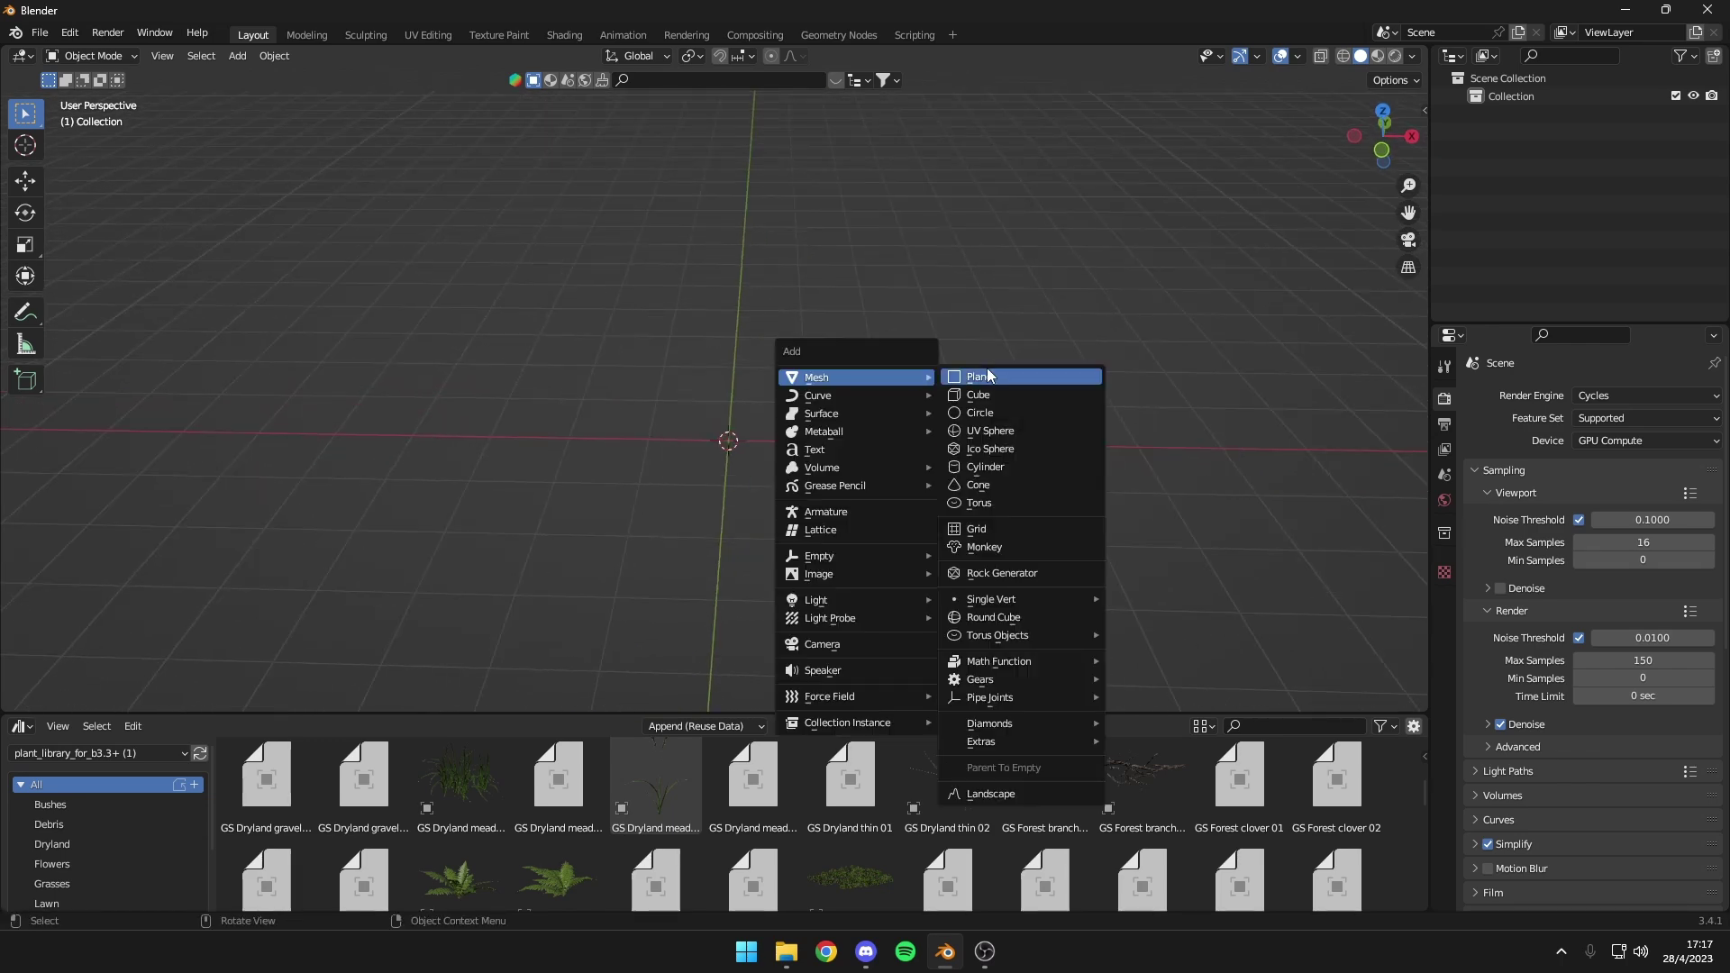
{"action": "left_click", "coordinate": [1000, 377]}
{"action": "key", "text": "s"}
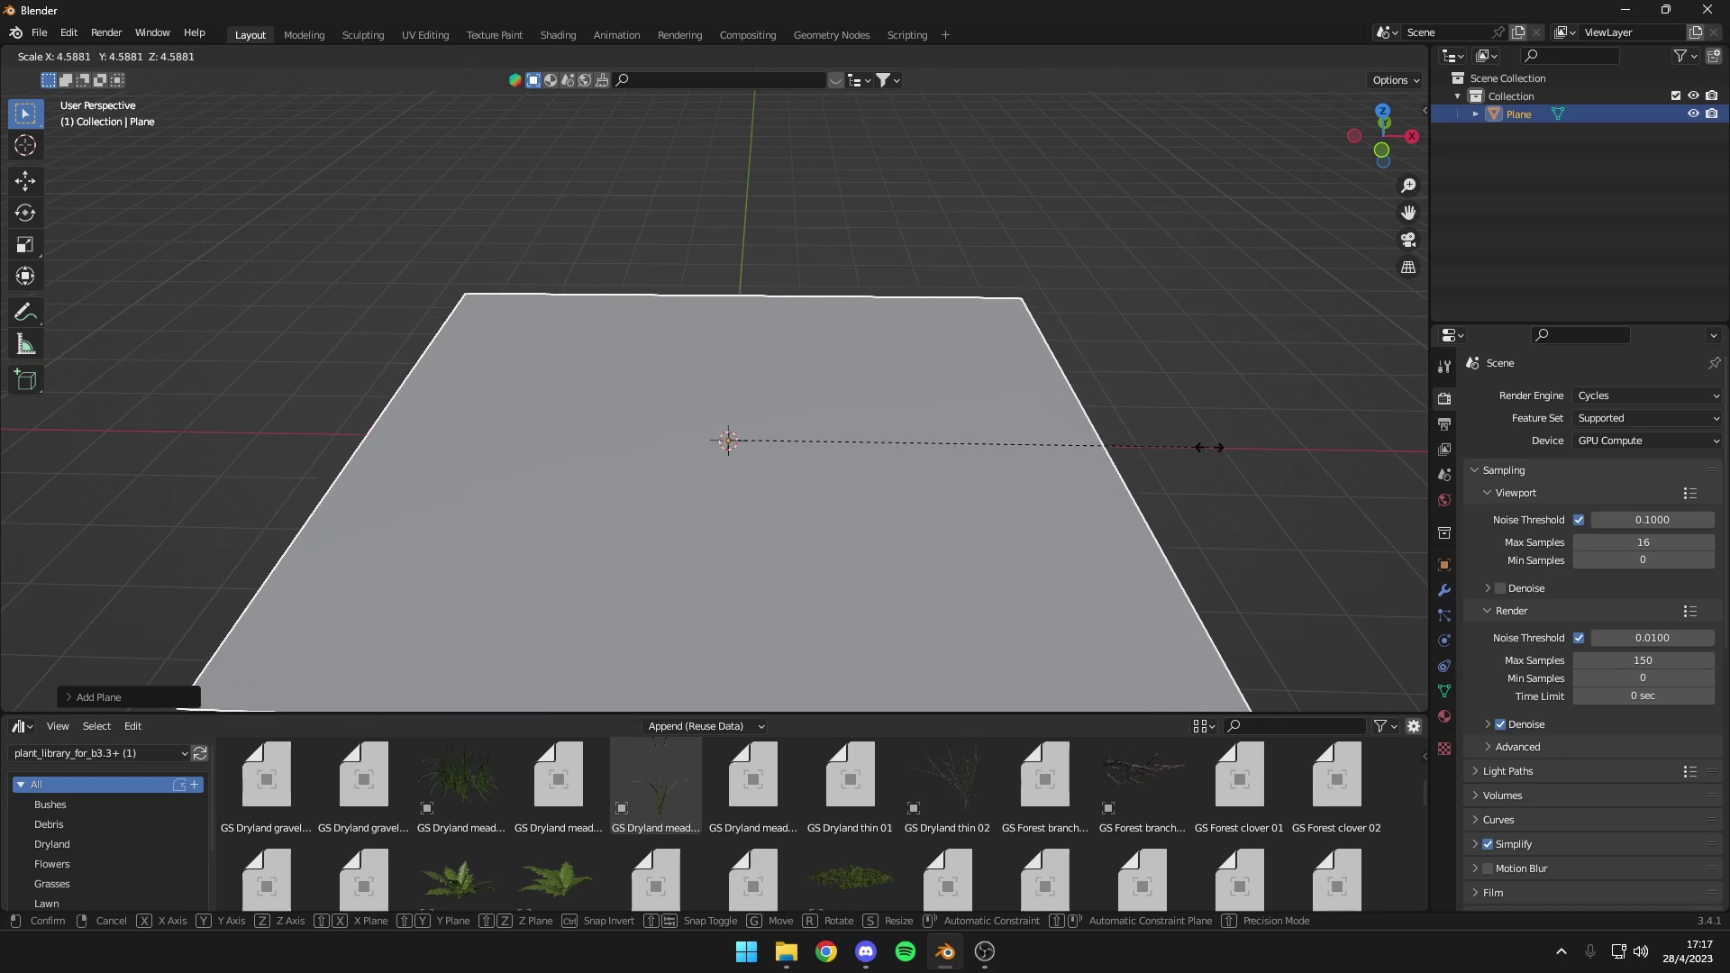
{"action": "left_click", "coordinate": [1254, 446]}
{"action": "middle_click_drag", "start_coordinate": [1254, 446], "coordinate": [880, 394]}
{"action": "key", "text": "ctrl+a"}
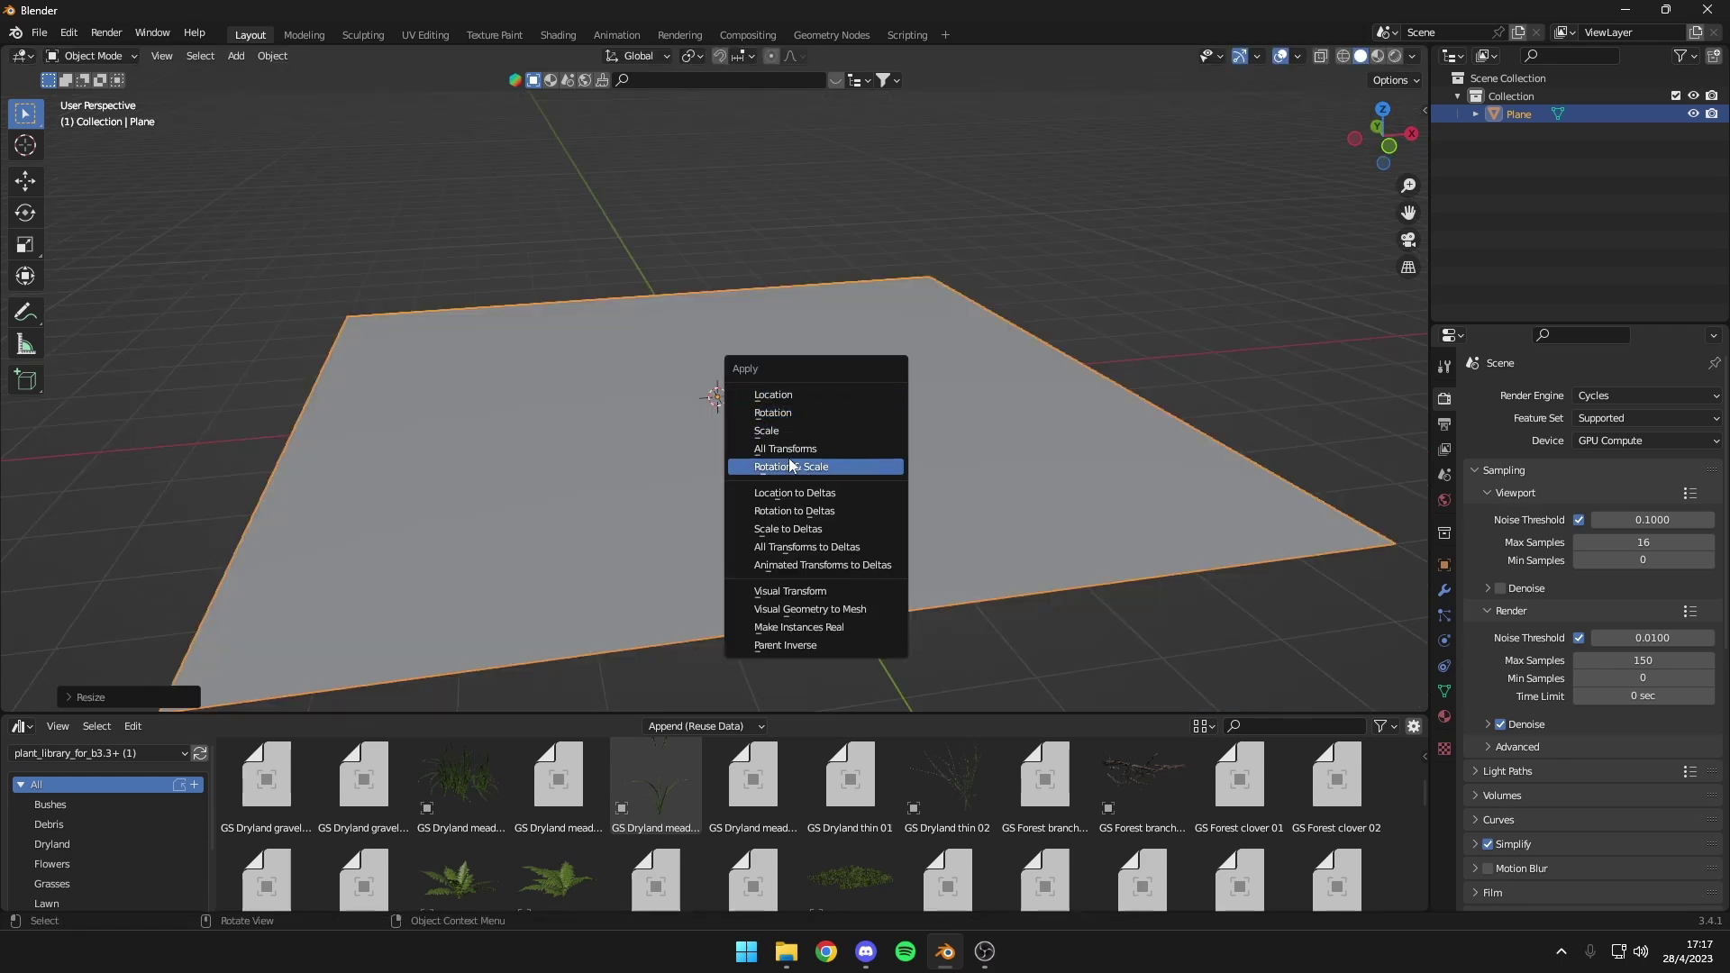
{"action": "left_click", "coordinate": [814, 465]}
{"action": "middle_click_drag", "start_coordinate": [814, 465], "coordinate": [824, 392]}
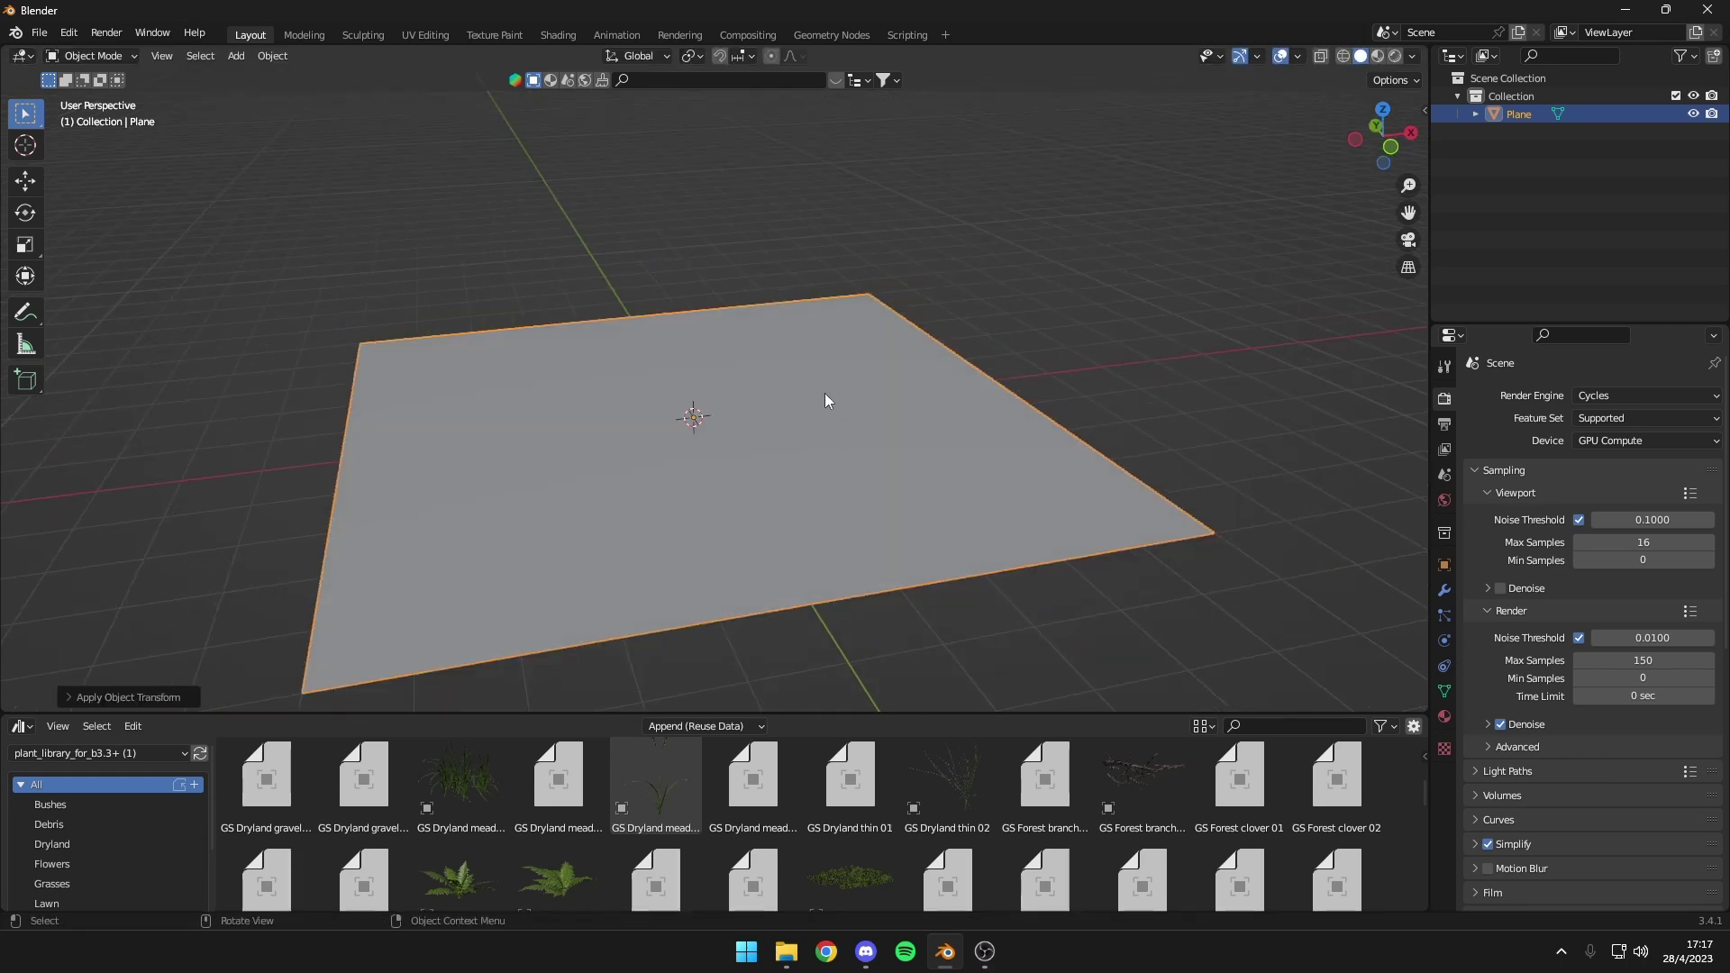
{"action": "key", "text": "j"}
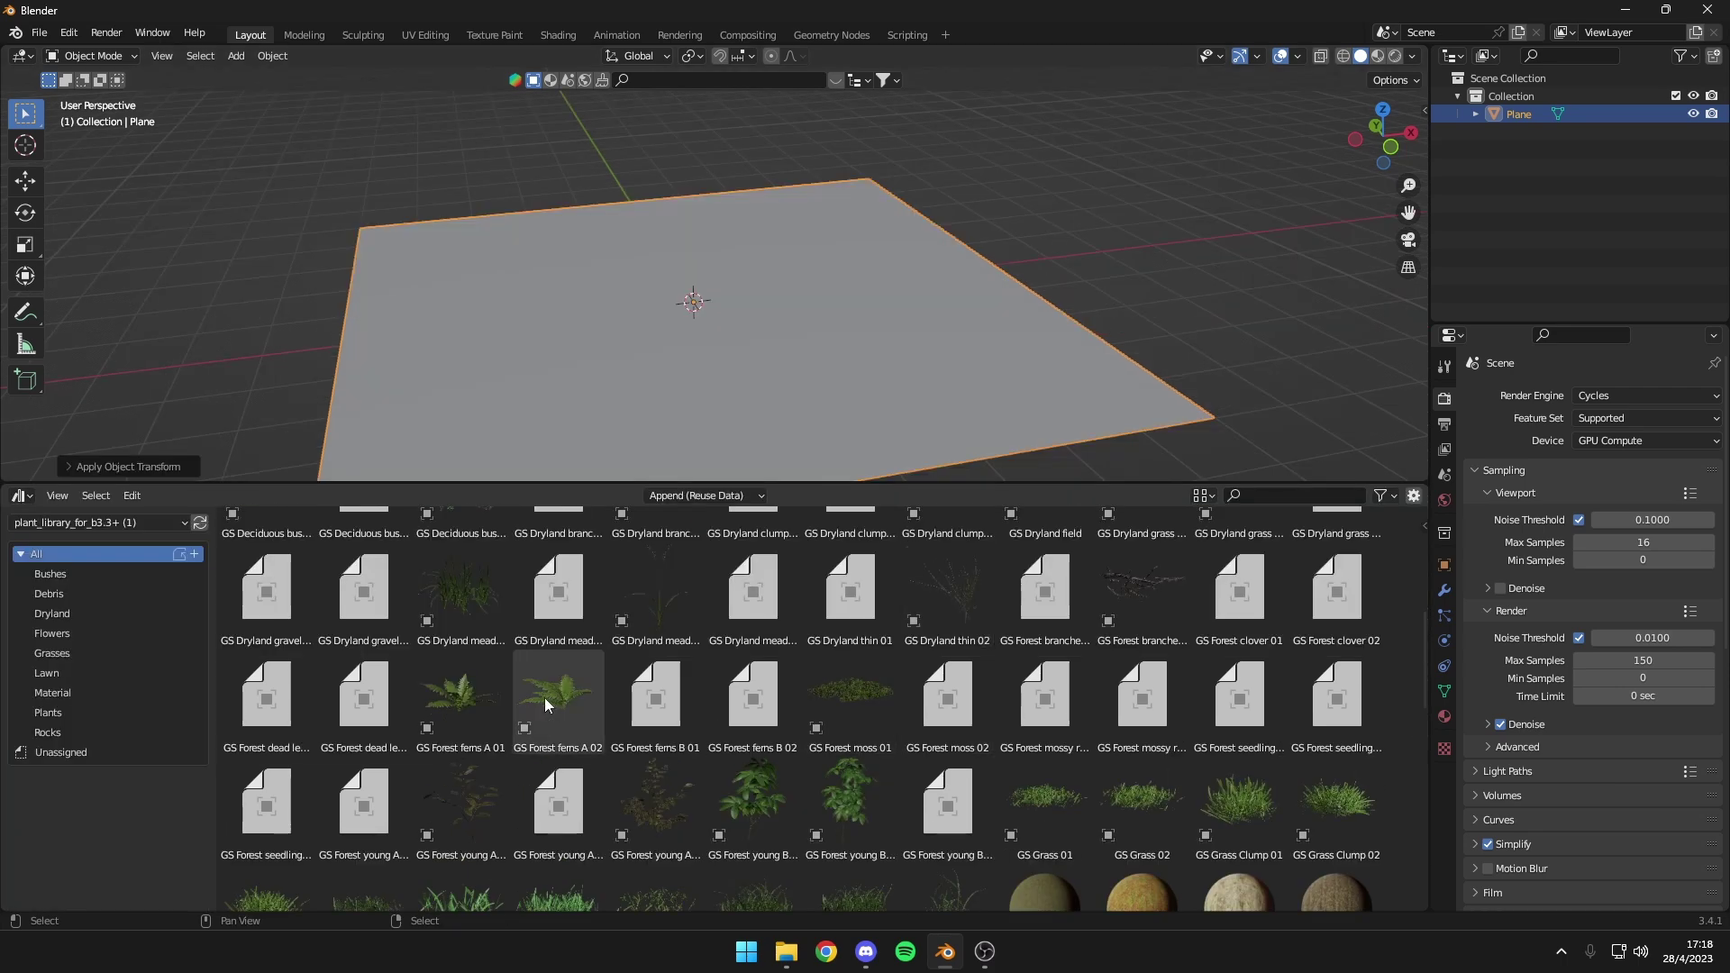
Scatter the GS Forest ferns A 01 asset over the plane using BagaPie's Asset Browser scatter
{"action": "left_click", "coordinate": [463, 691]}
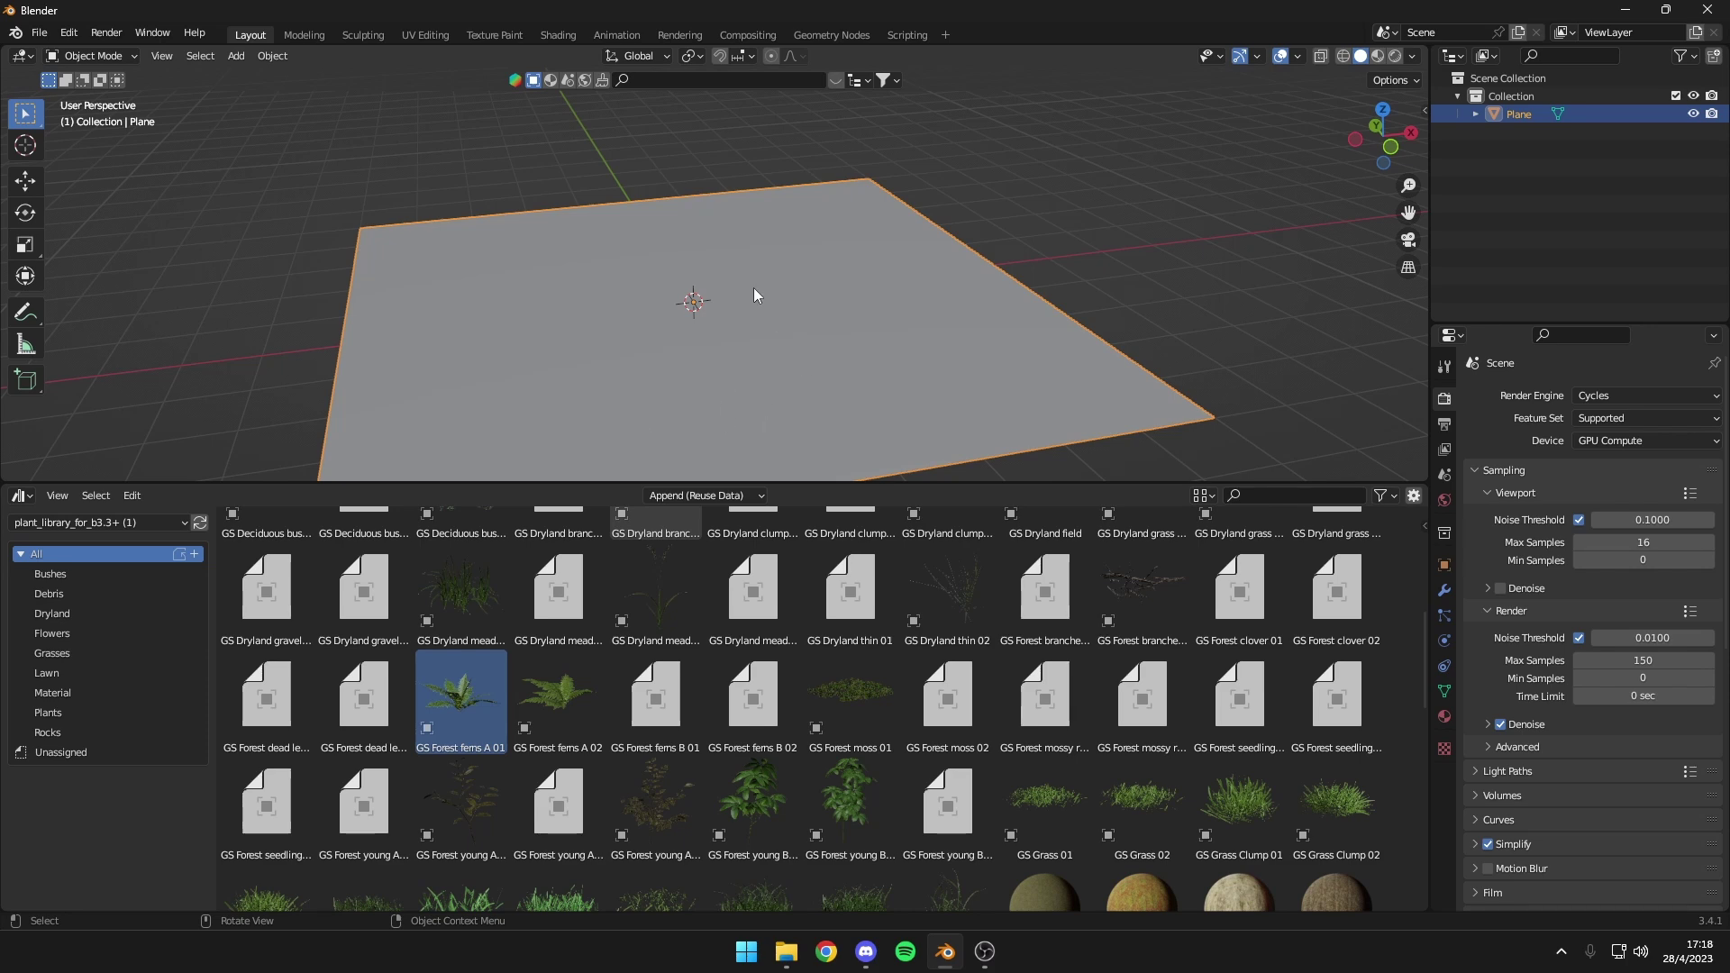
{"action": "key", "text": "shift+q"}
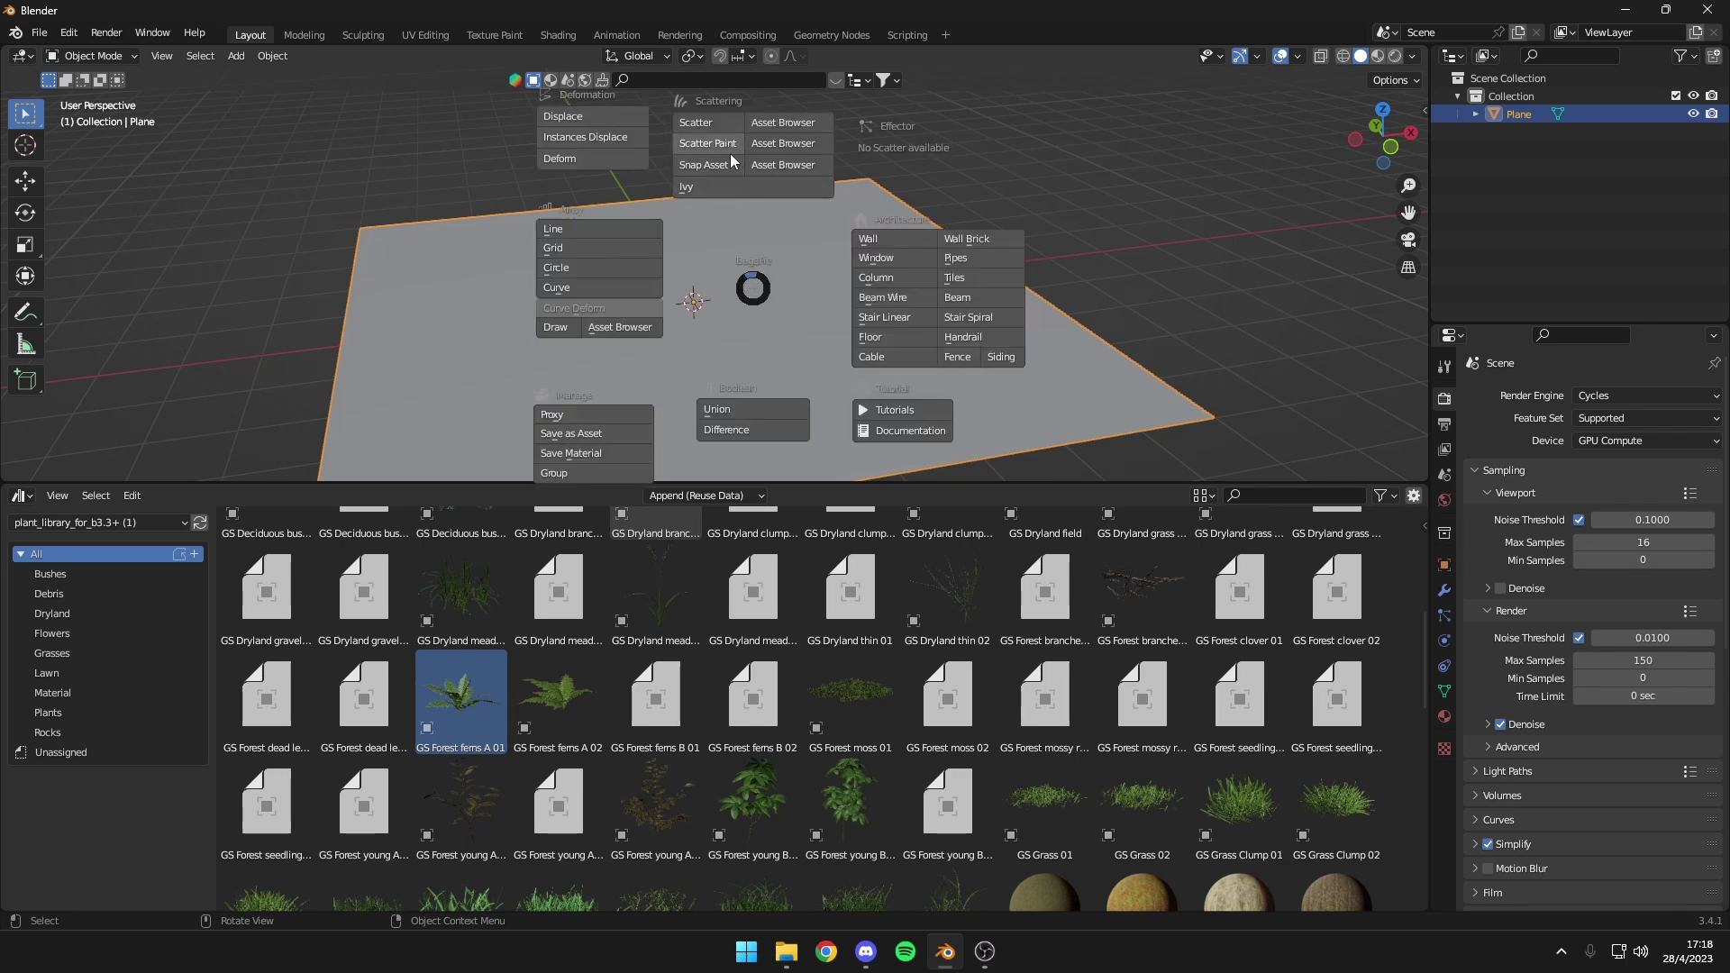
{"action": "left_click", "coordinate": [823, 122]}
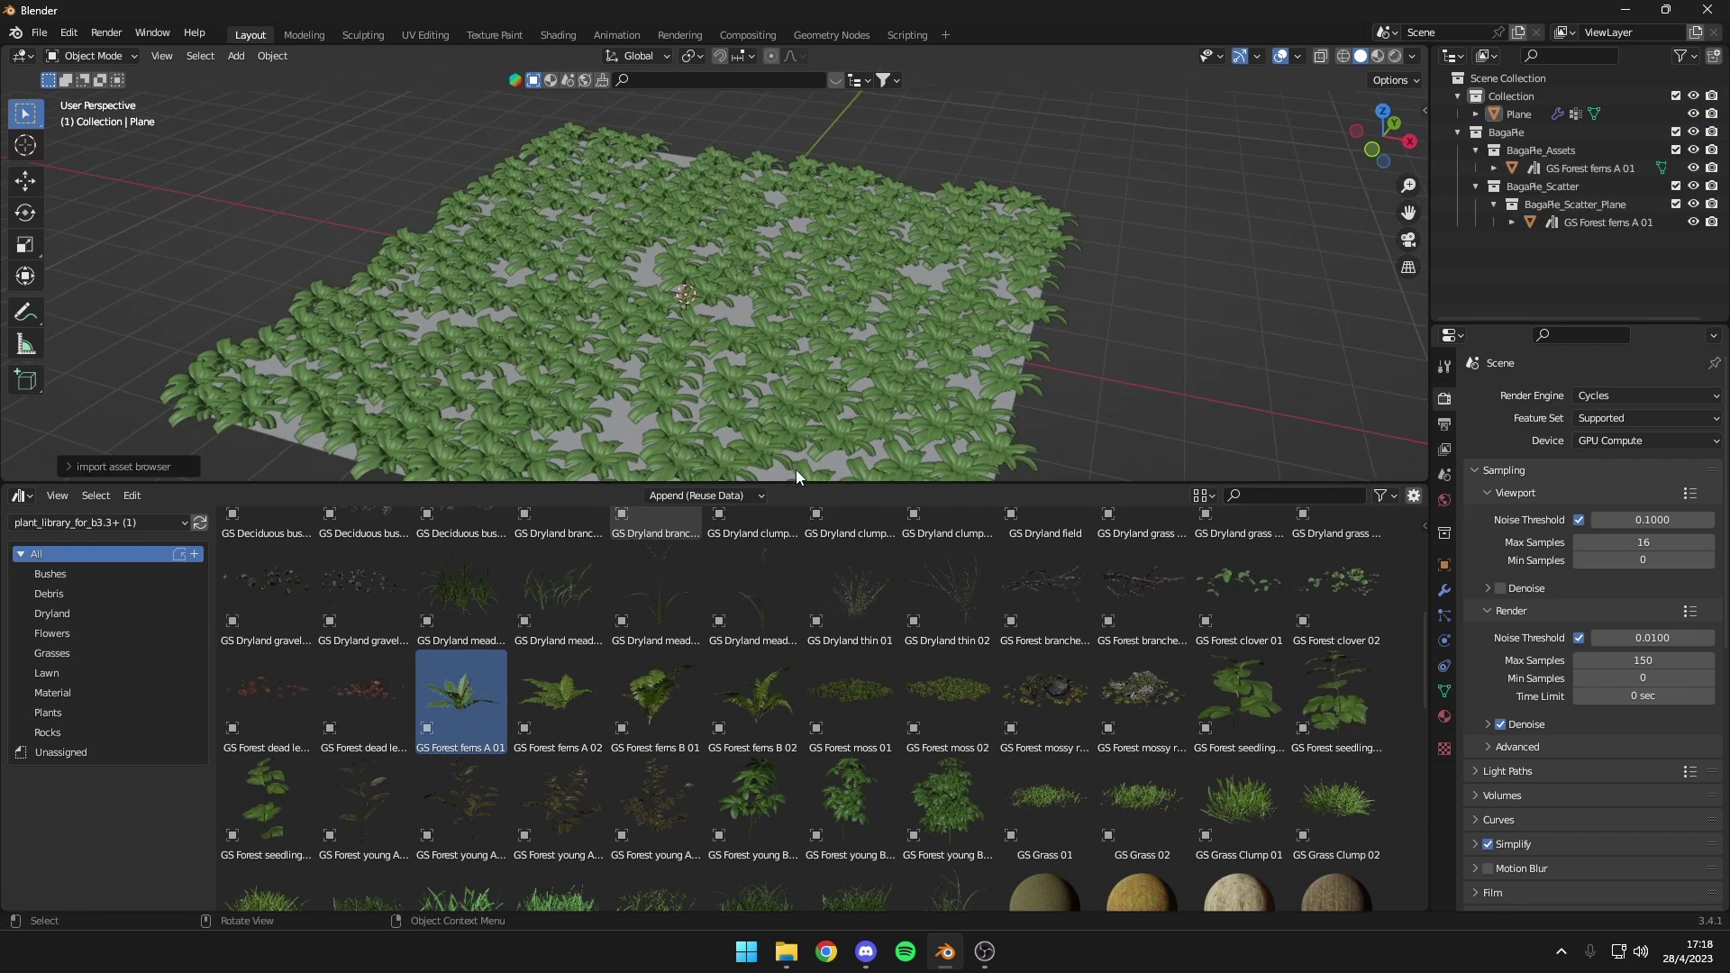
{"action": "left_click_drag", "start_coordinate": [796, 486], "coordinate": [807, 701]}
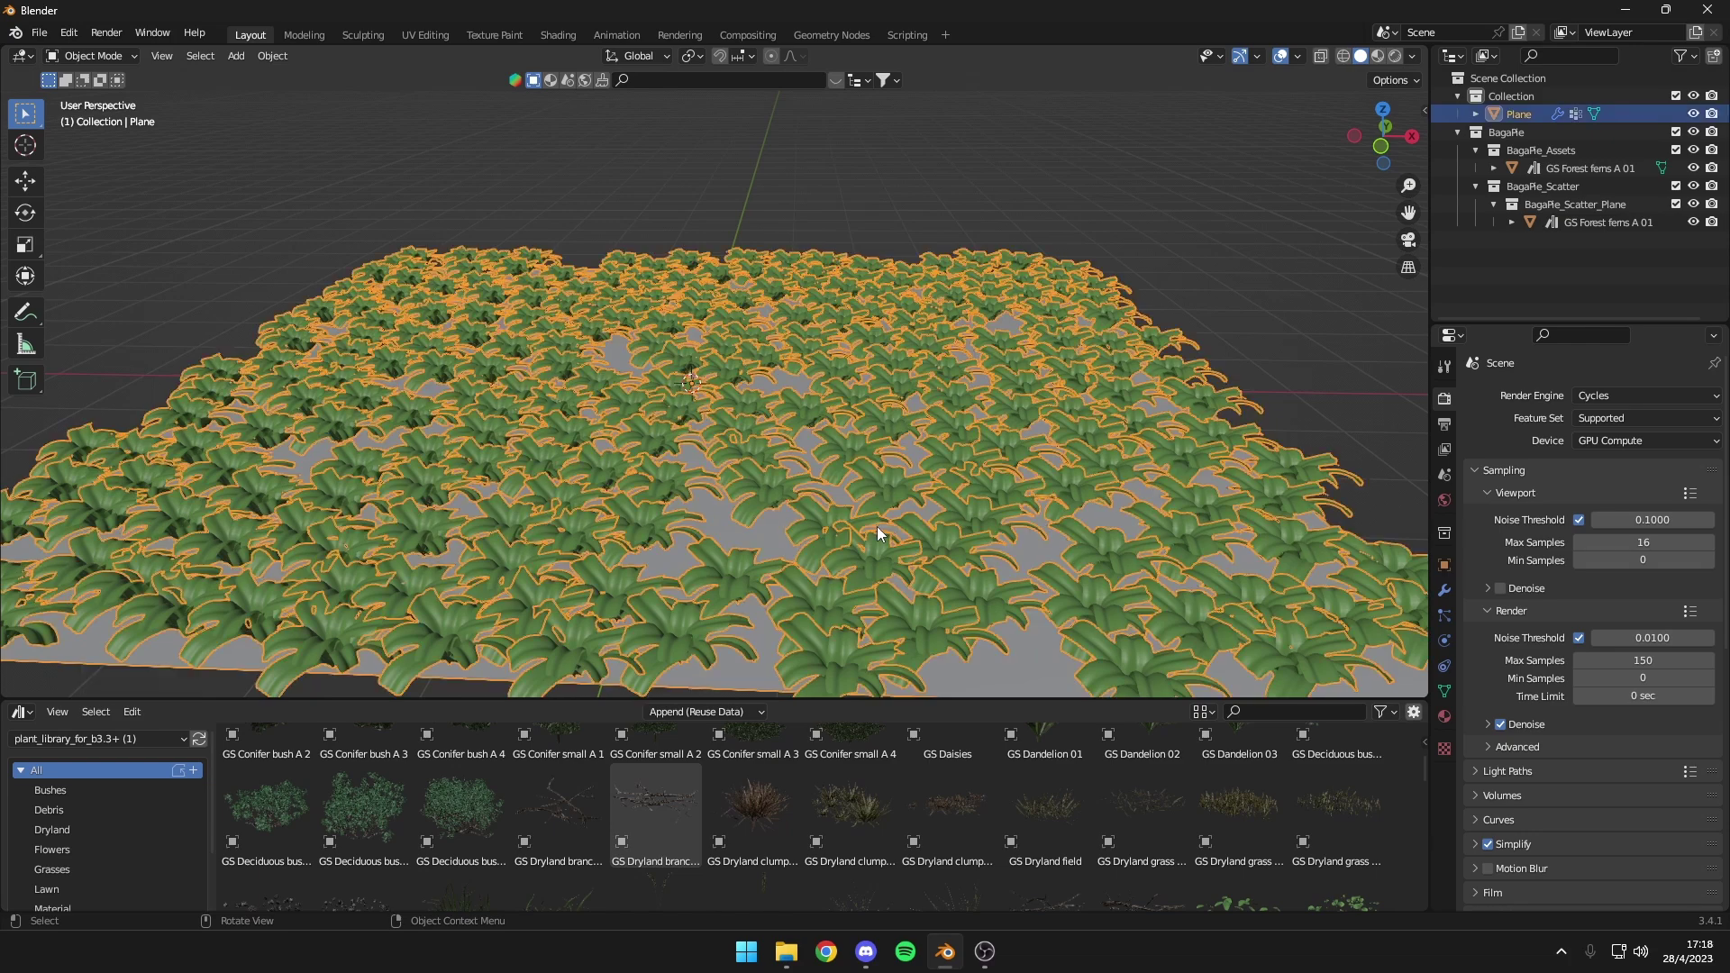
{"action": "left_click", "coordinate": [794, 385]}
{"action": "key", "text": "n"}
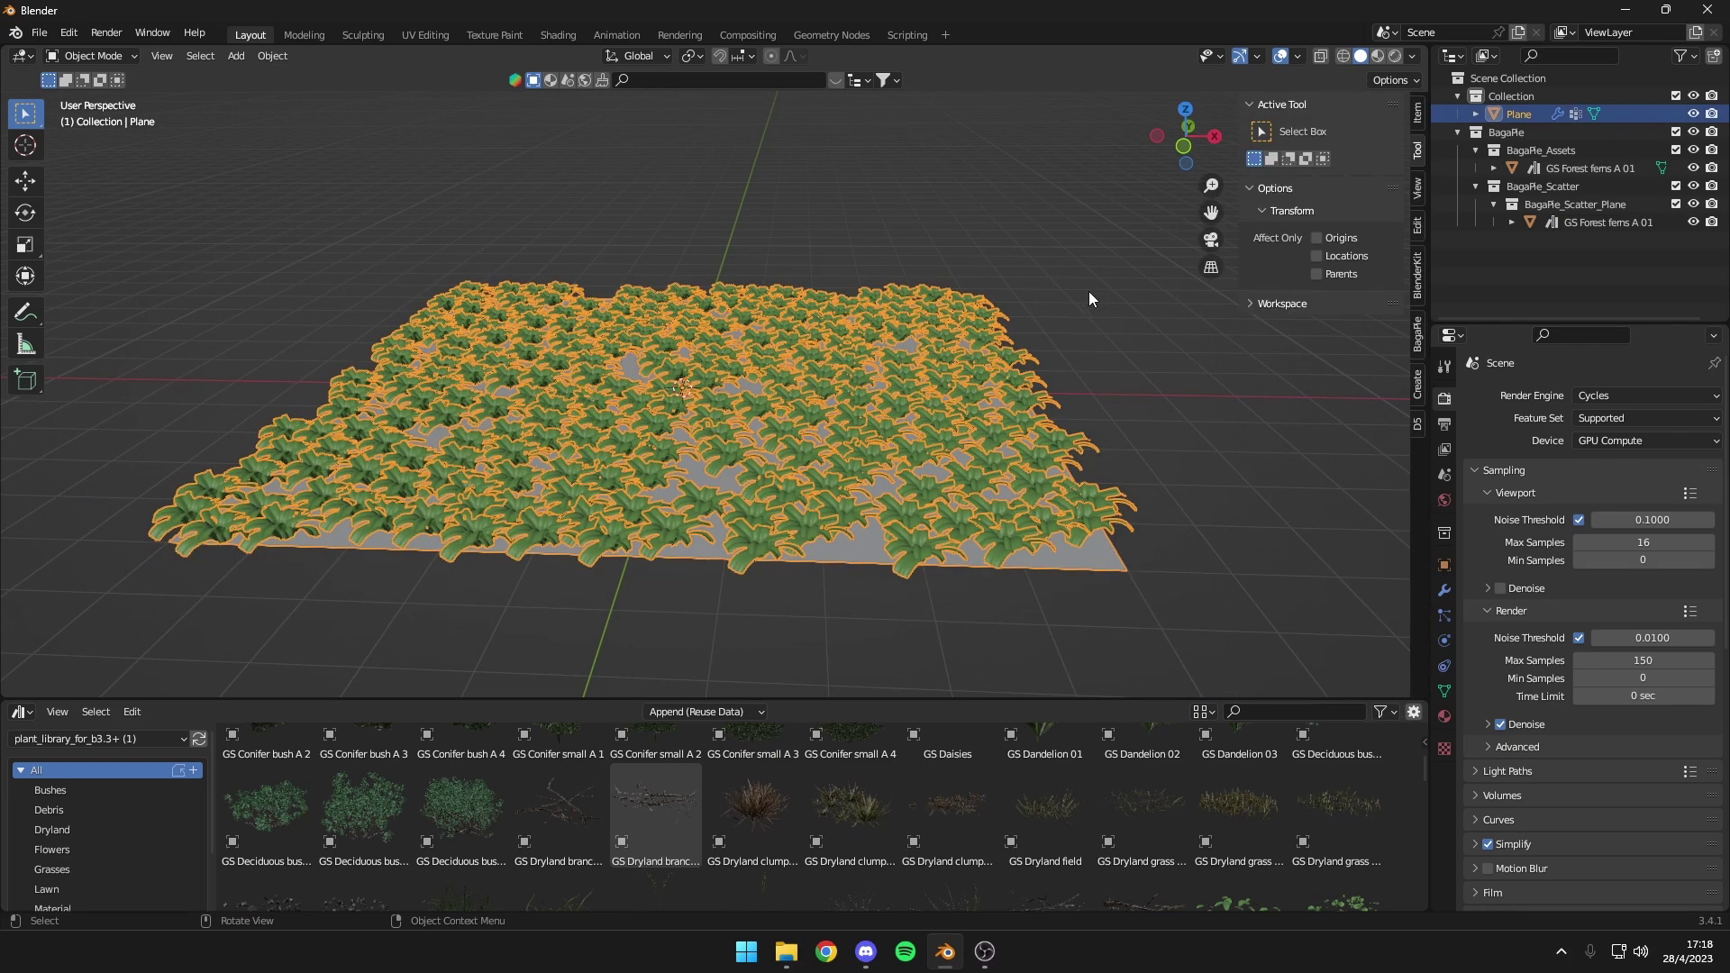
Set the fern scatter to Distance Min 1.14 m, Density Max 28.2 and full viewport display
{"action": "left_click", "coordinate": [1416, 335]}
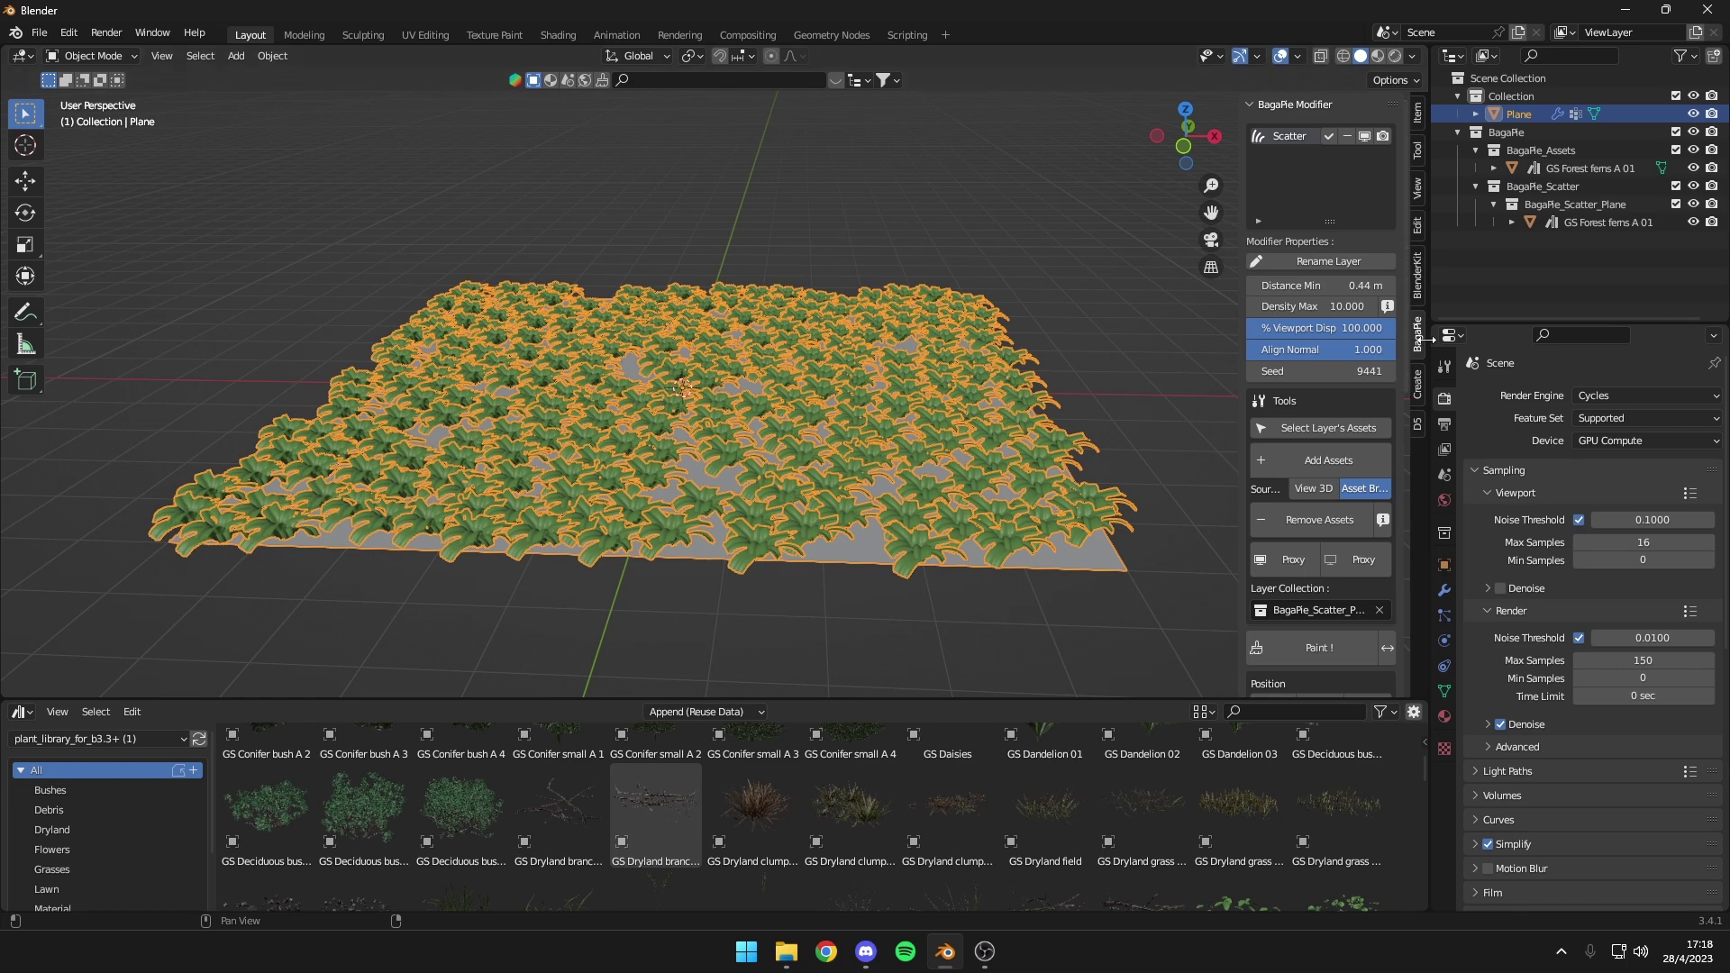
{"action": "scroll", "coordinate": [1273, 348], "scroll_direction": "down", "scroll_amount": 3}
{"action": "scroll", "coordinate": [1273, 346], "scroll_direction": "down", "scroll_amount": 4}
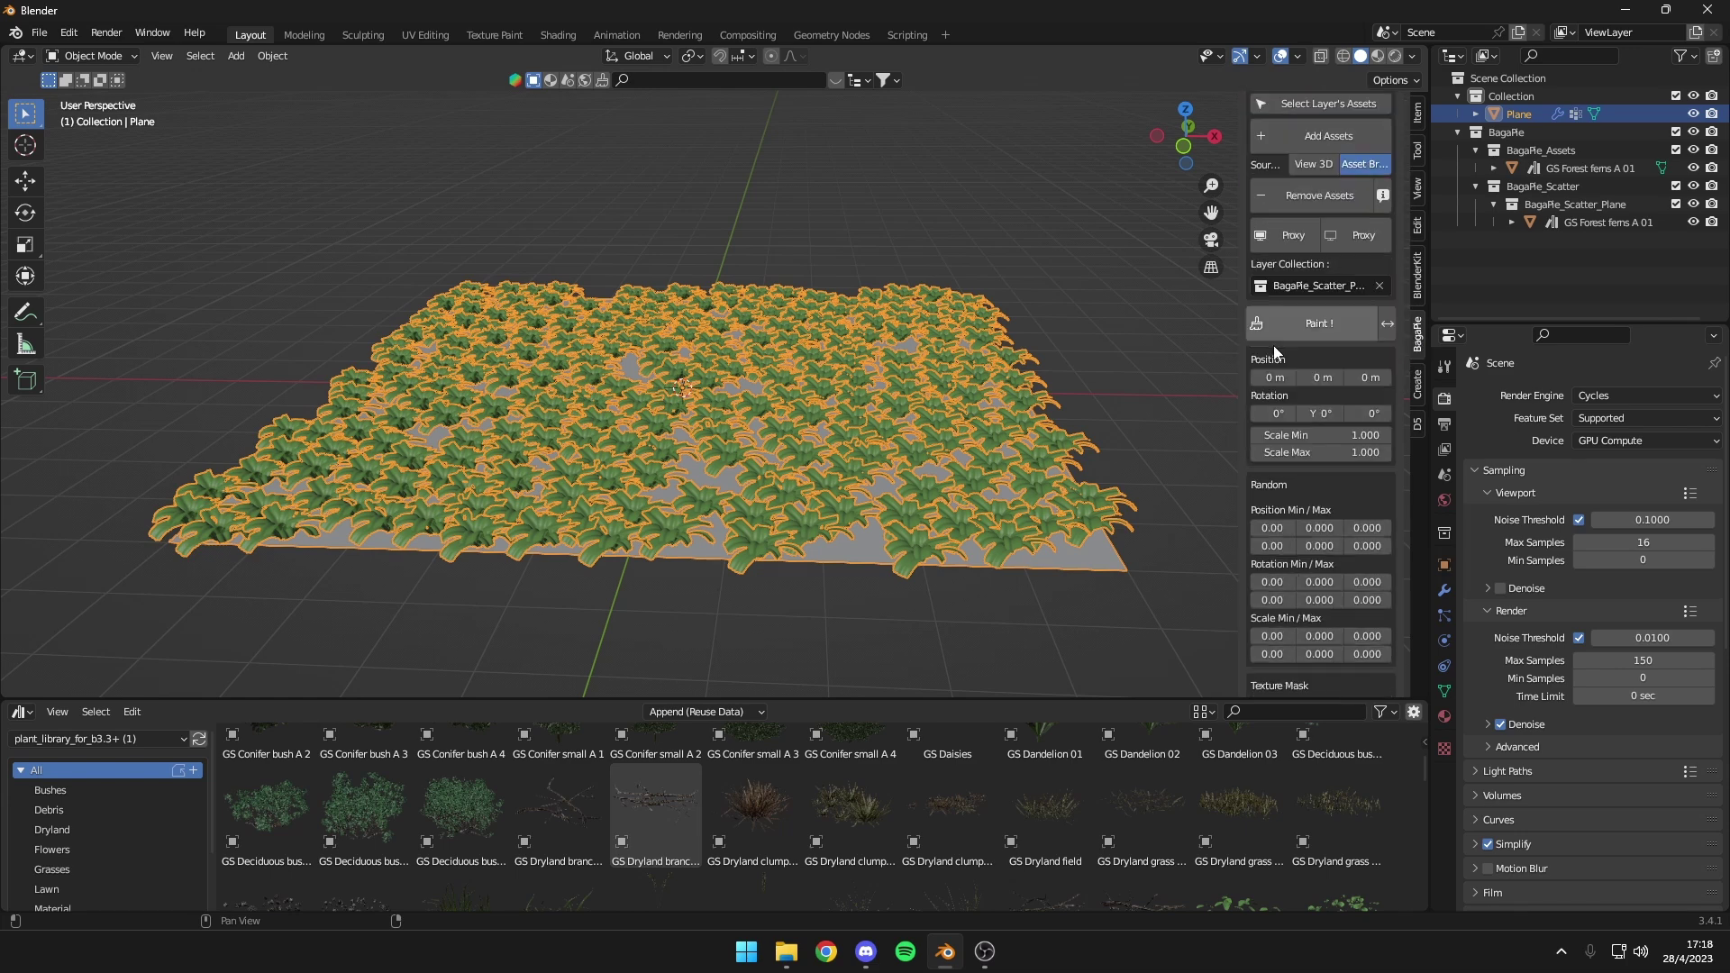
{"action": "scroll", "coordinate": [1273, 345], "scroll_direction": "down", "scroll_amount": 3}
{"action": "scroll", "coordinate": [1273, 342], "scroll_direction": "up", "scroll_amount": 6}
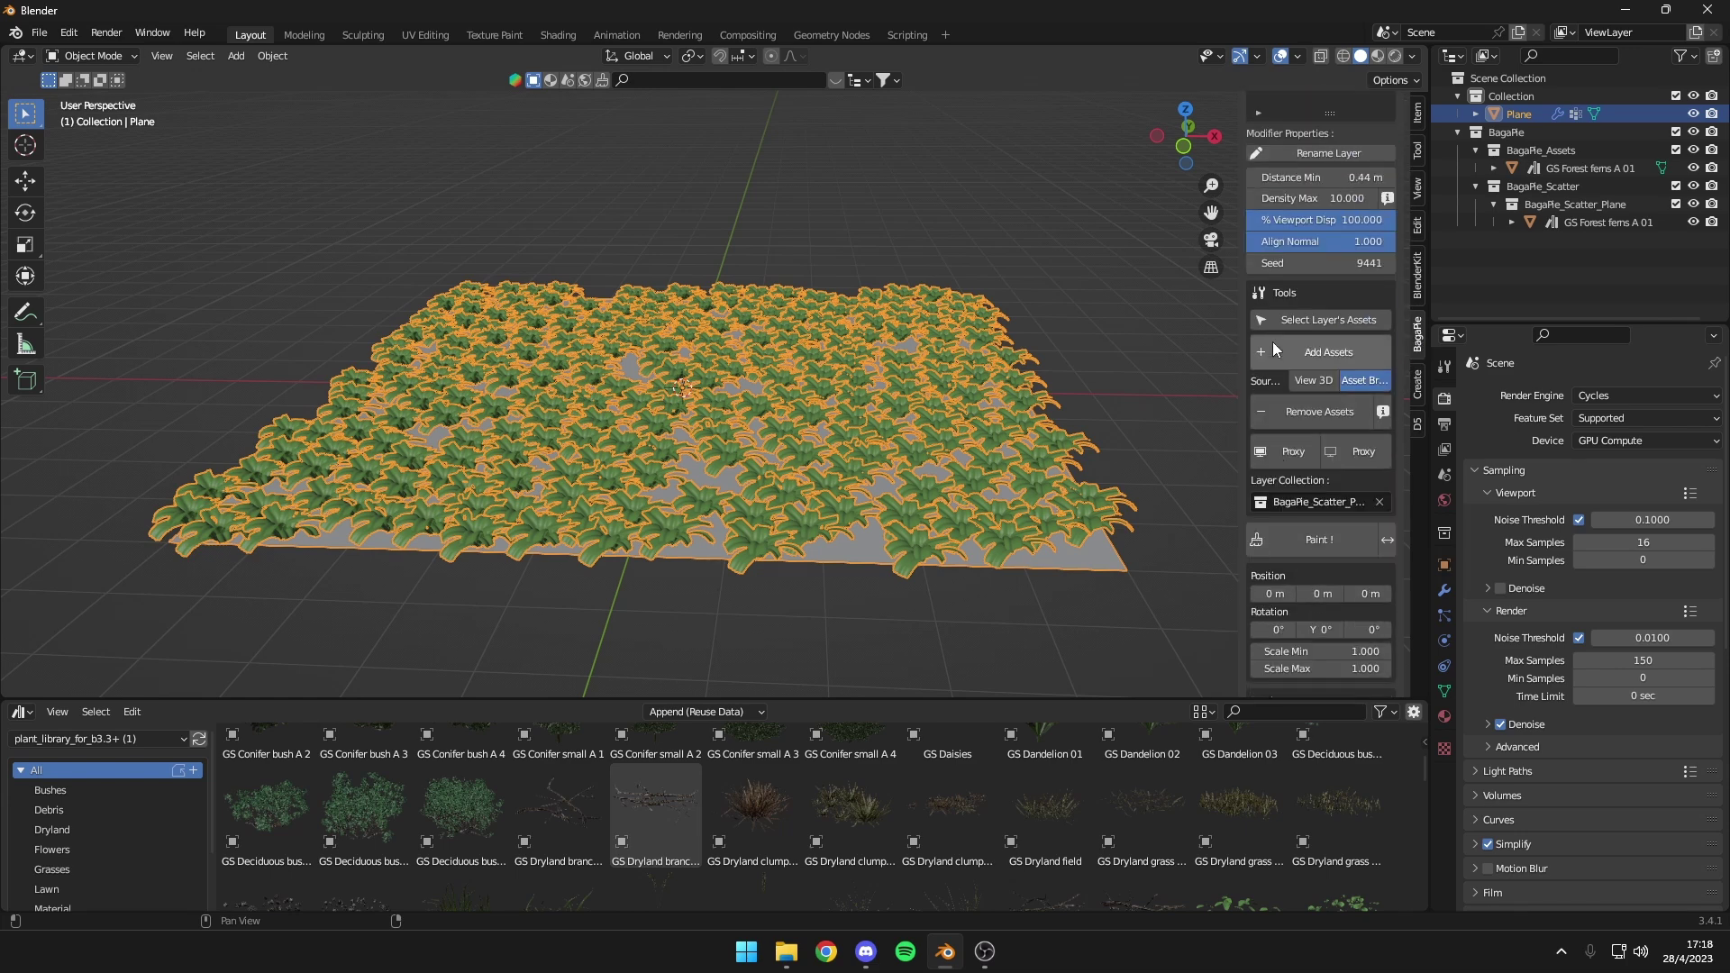
{"action": "scroll", "coordinate": [1273, 342], "scroll_direction": "up", "scroll_amount": 4}
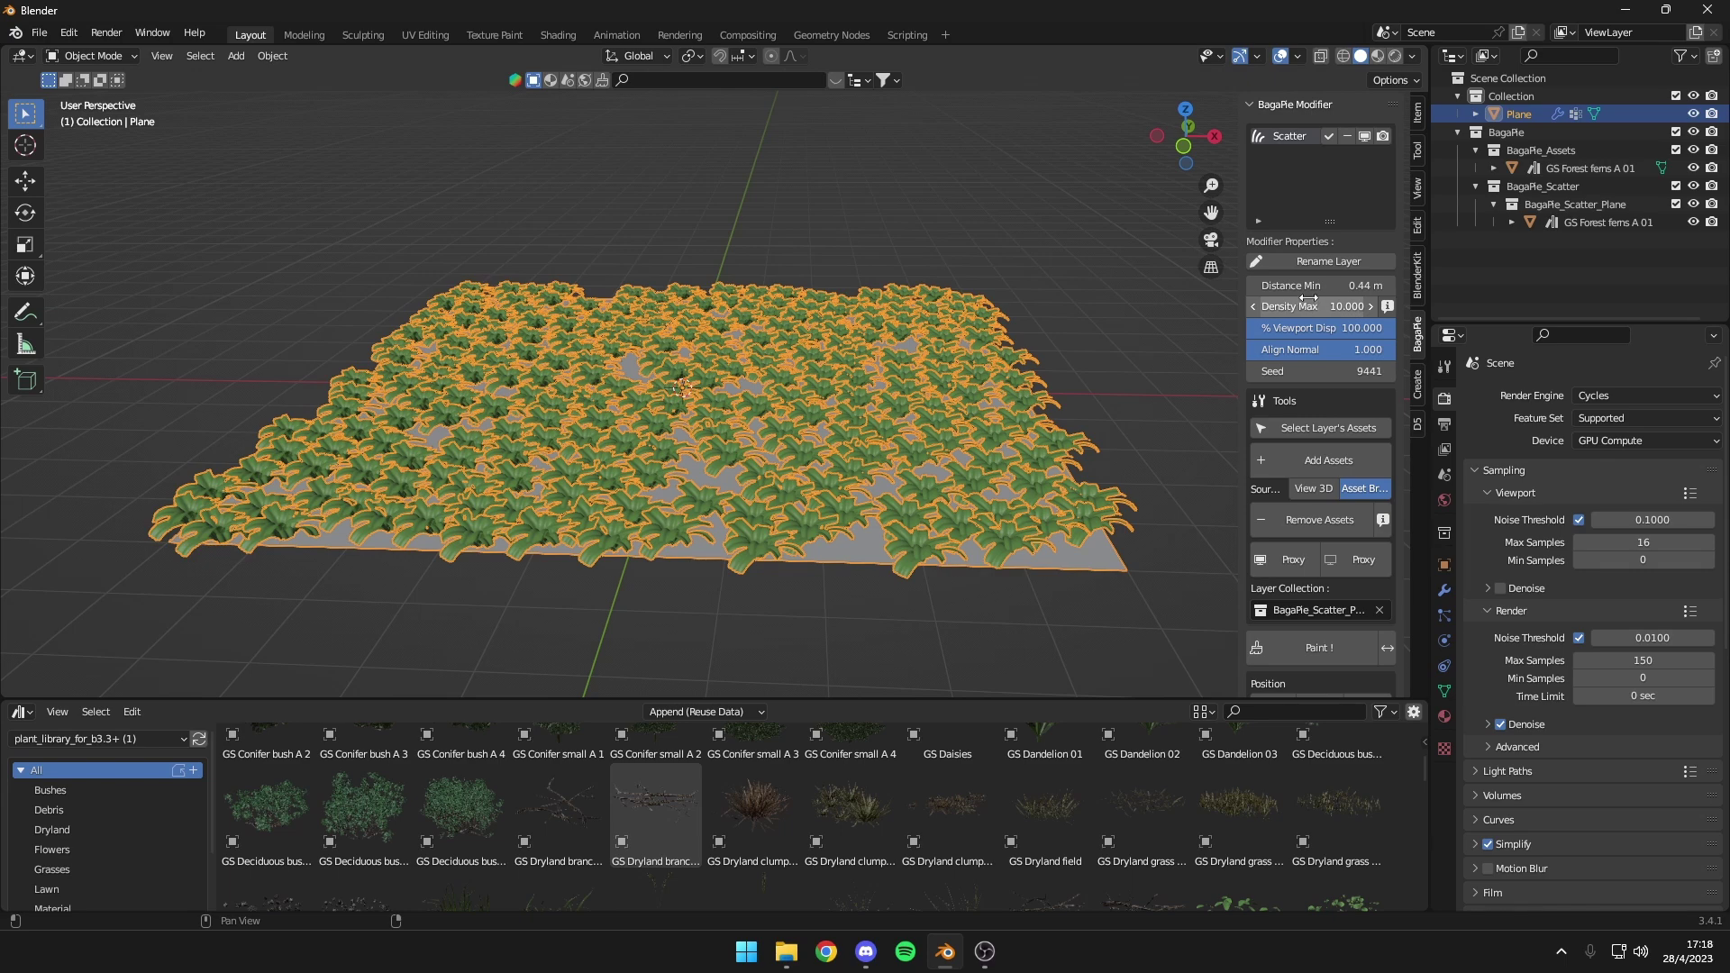
{"action": "mouse_move", "coordinate": [1321, 286]}
{"action": "left_mouse_down"}
{"action": "mouse_move", "coordinate": [1378, 285]}
{"action": "mouse_move", "coordinate": [1315, 286]}
{"action": "left_mouse_up"}
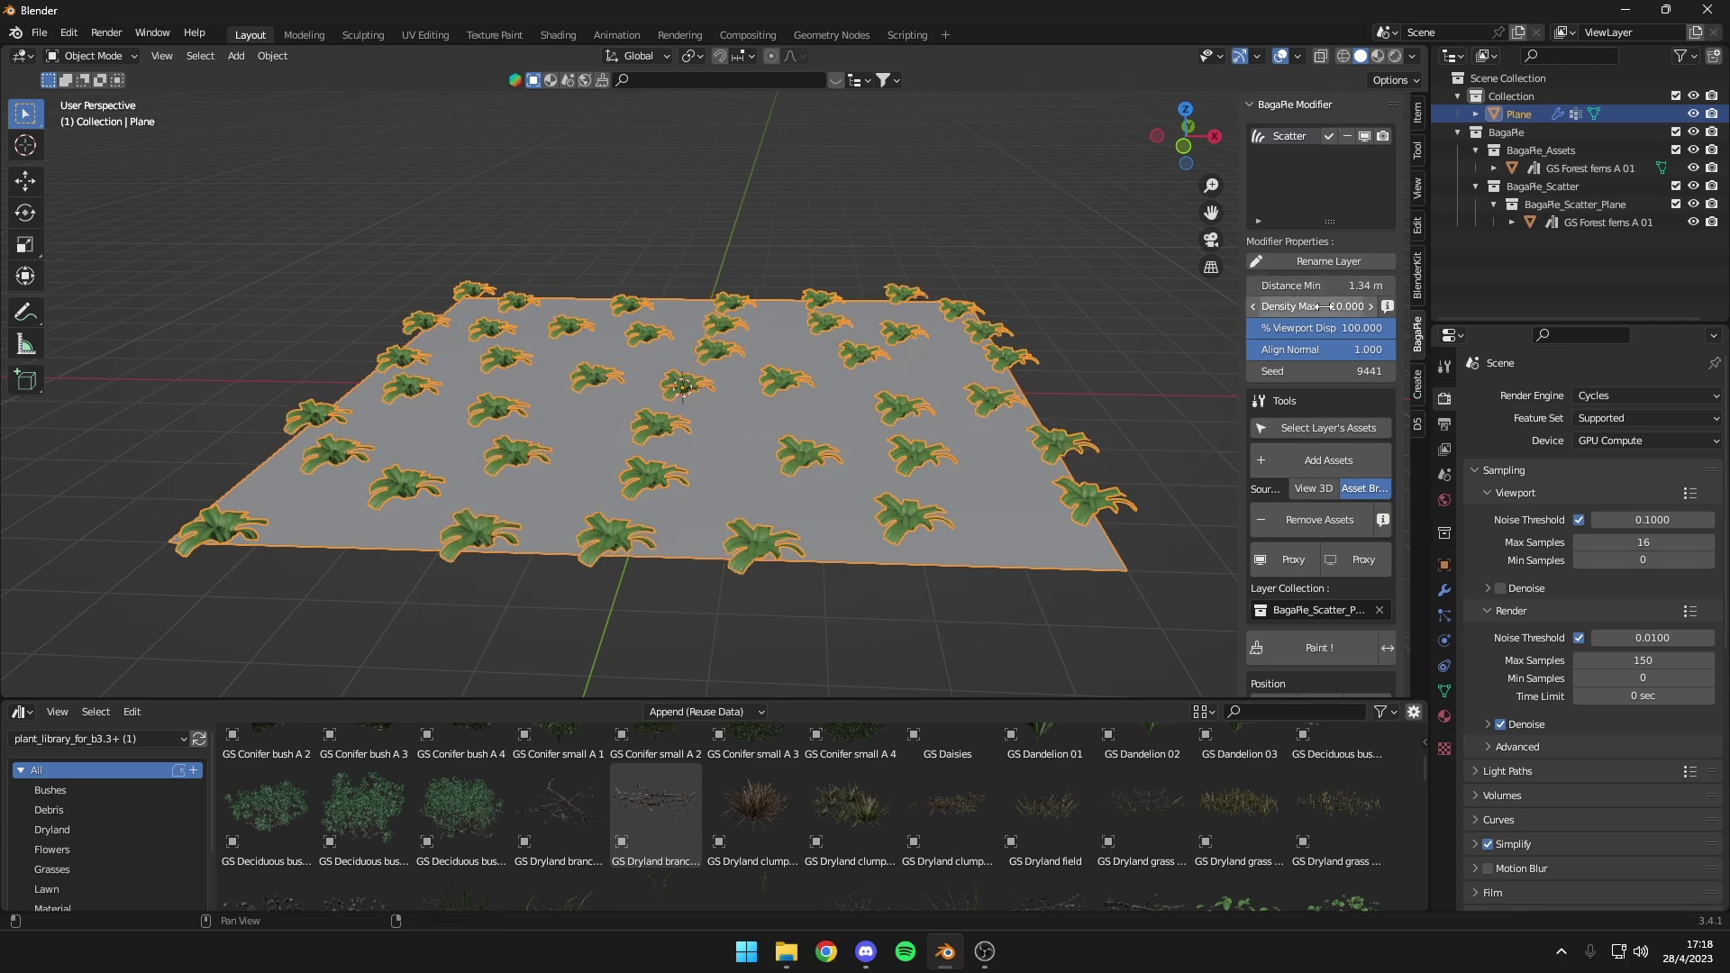
{"action": "mouse_move", "coordinate": [1320, 307]}
{"action": "left_mouse_down"}
{"action": "mouse_move", "coordinate": [1387, 306]}
{"action": "mouse_move", "coordinate": [1279, 285]}
{"action": "mouse_move", "coordinate": [1351, 285]}
{"action": "left_mouse_up"}
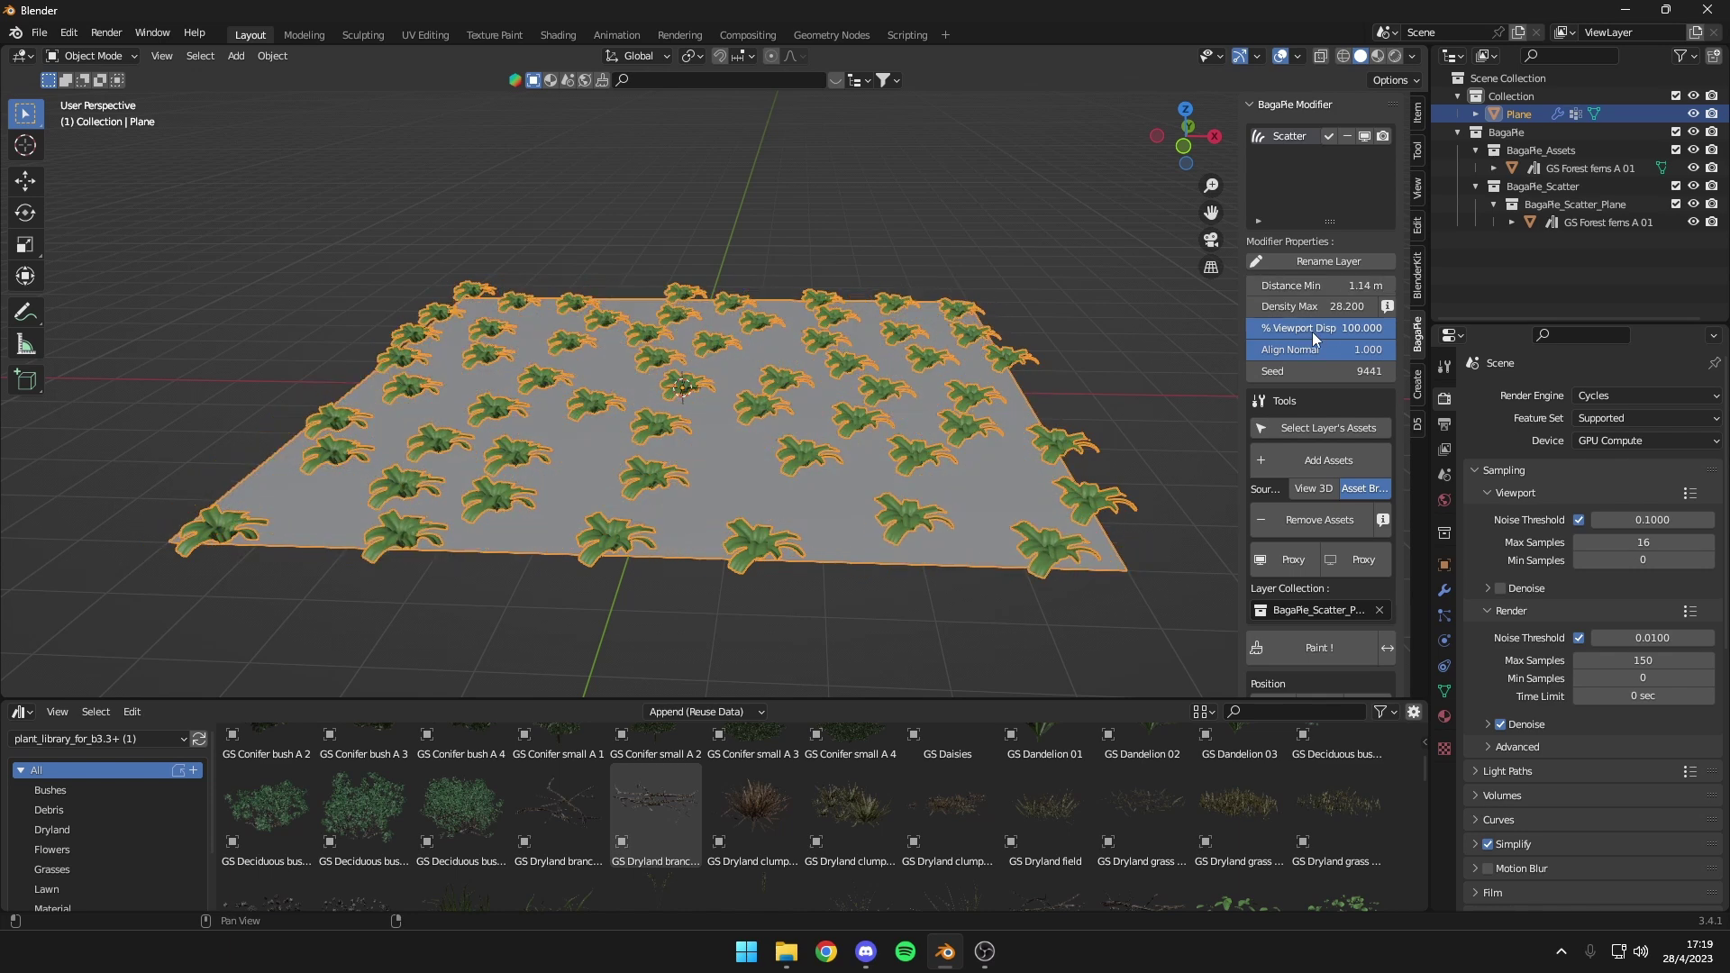
{"action": "left_click_drag", "start_coordinate": [1324, 328], "coordinate": [1274, 328]}
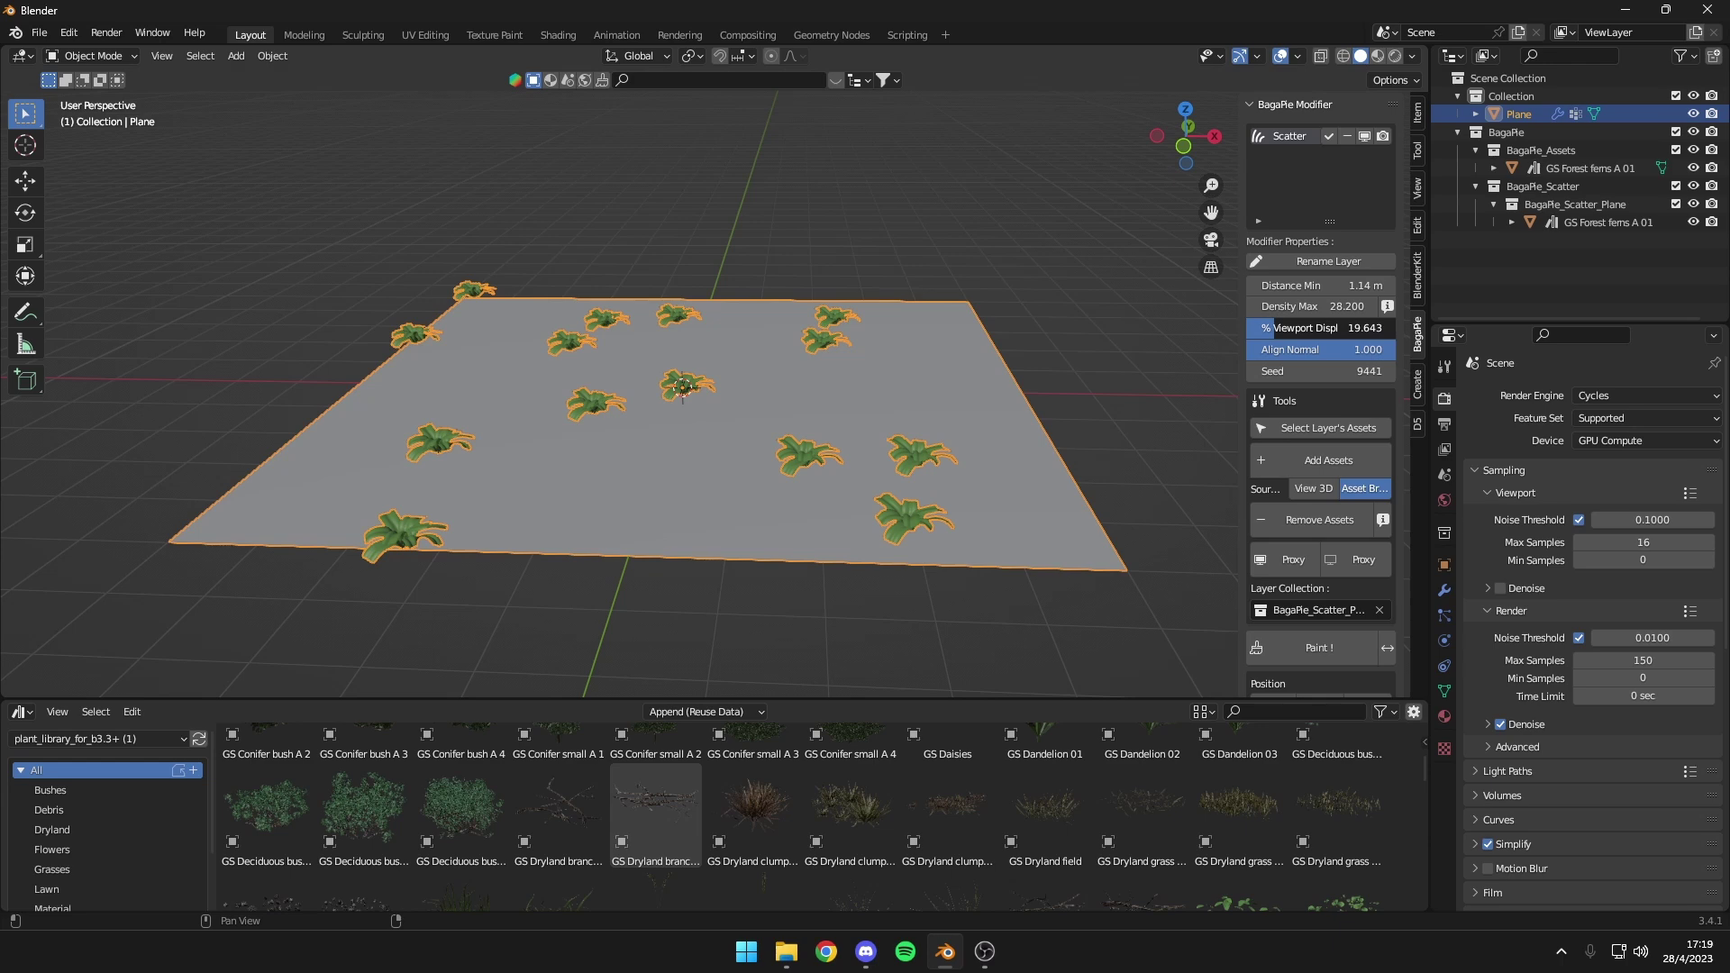
{"action": "left_click_drag", "start_coordinate": [1306, 328], "coordinate": [1317, 328]}
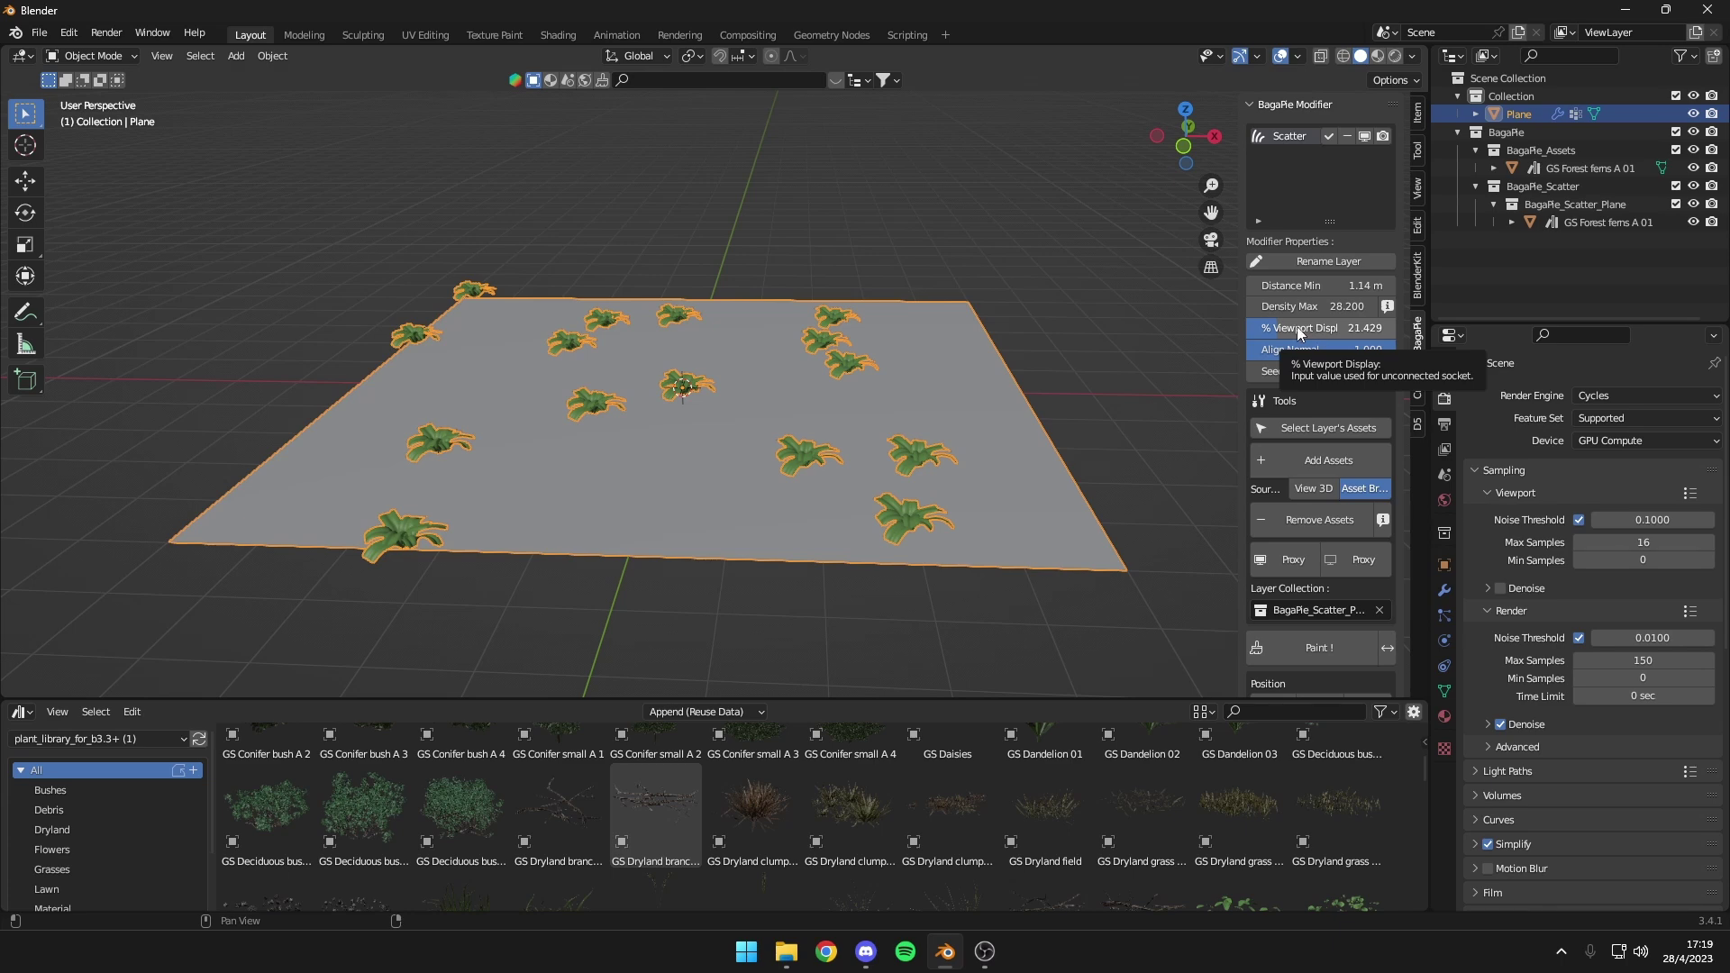
{"action": "left_click_drag", "start_coordinate": [1297, 331], "coordinate": [1283, 328]}
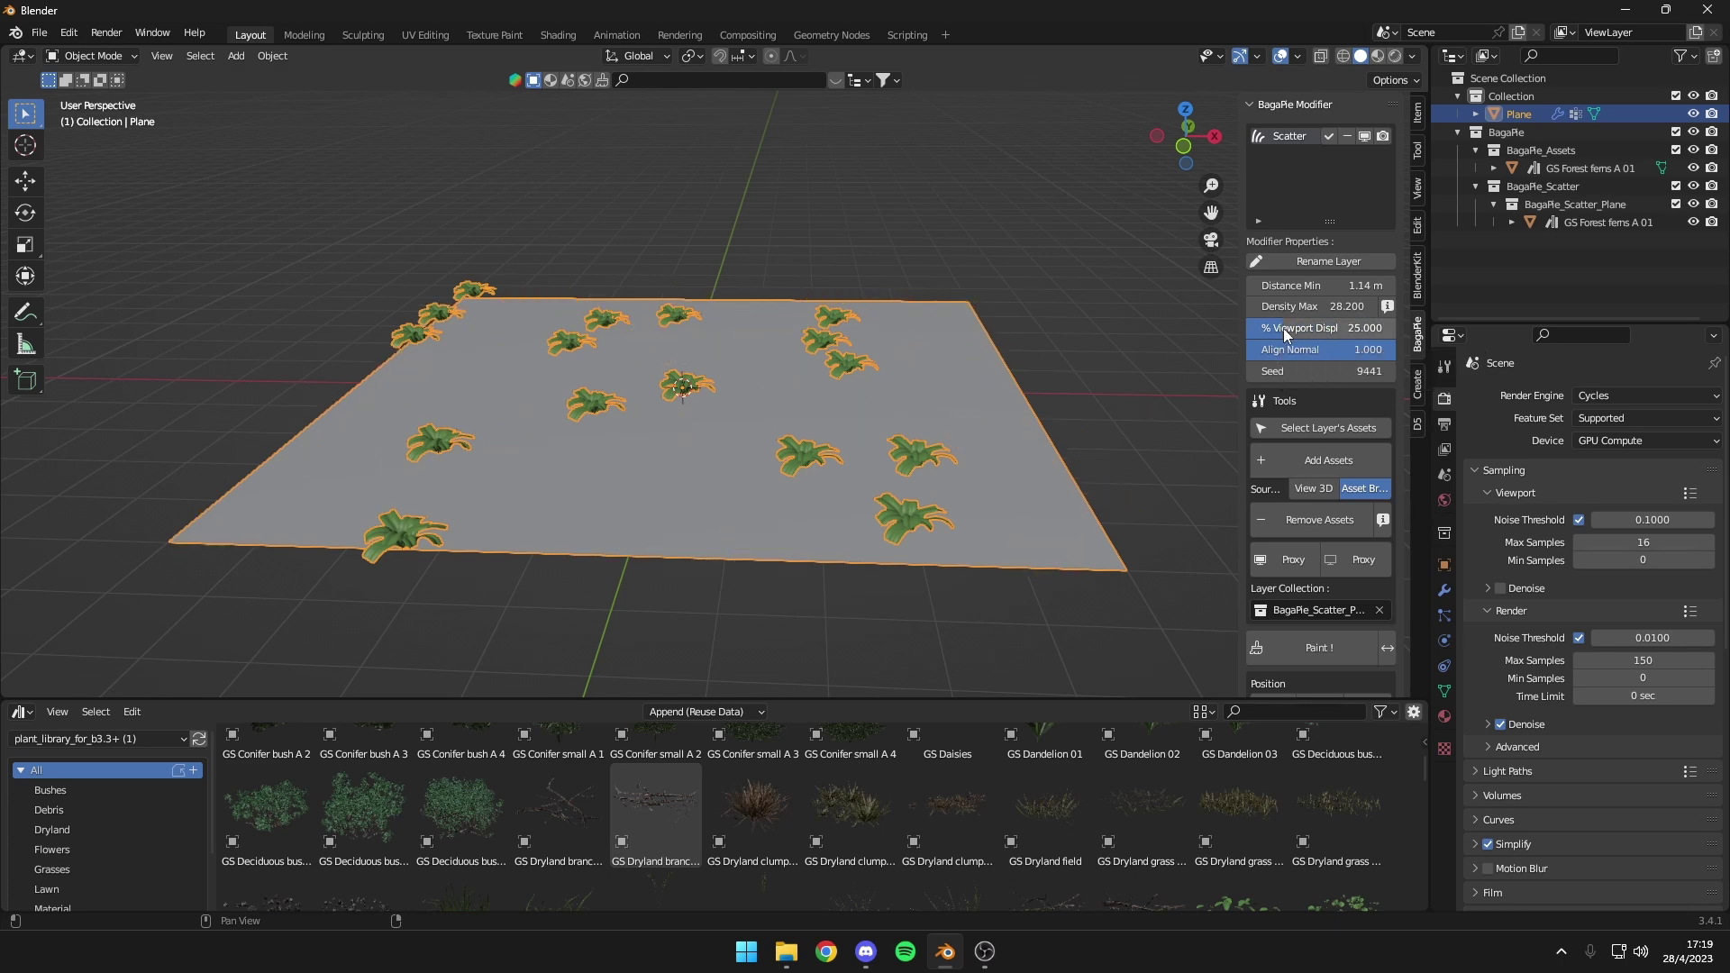
{"action": "left_click_drag", "start_coordinate": [1283, 327], "coordinate": [1396, 328]}
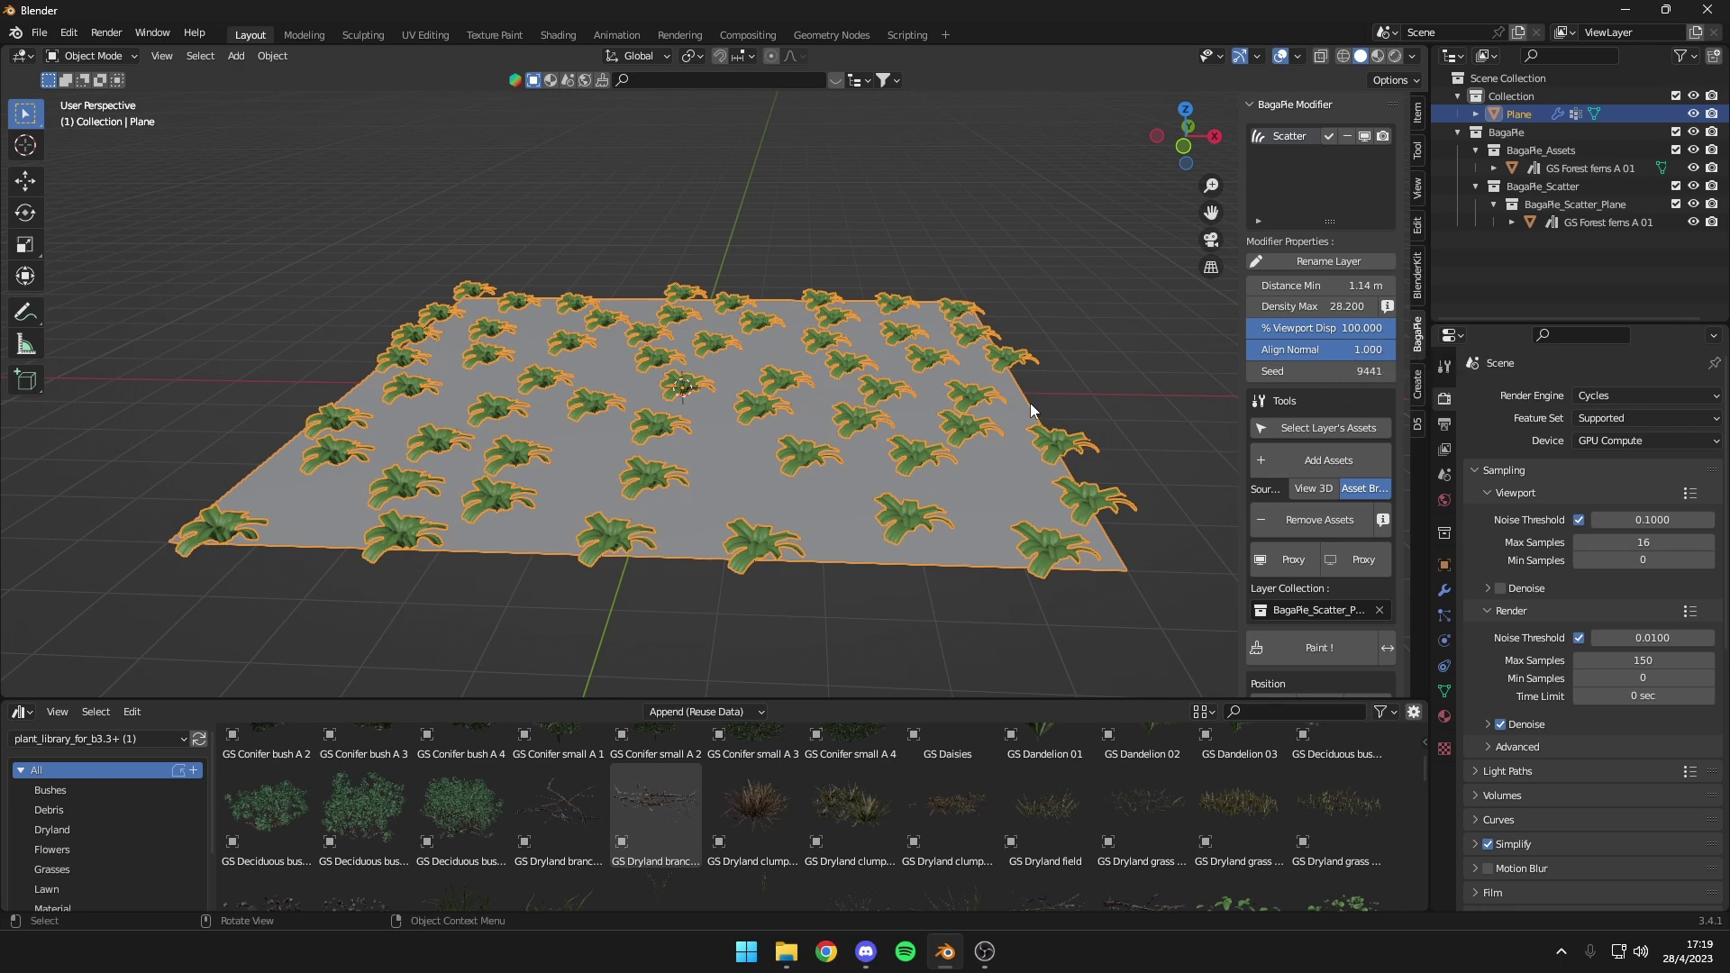
{"action": "scroll", "coordinate": [920, 350], "scroll_direction": "down", "scroll_amount": 3}
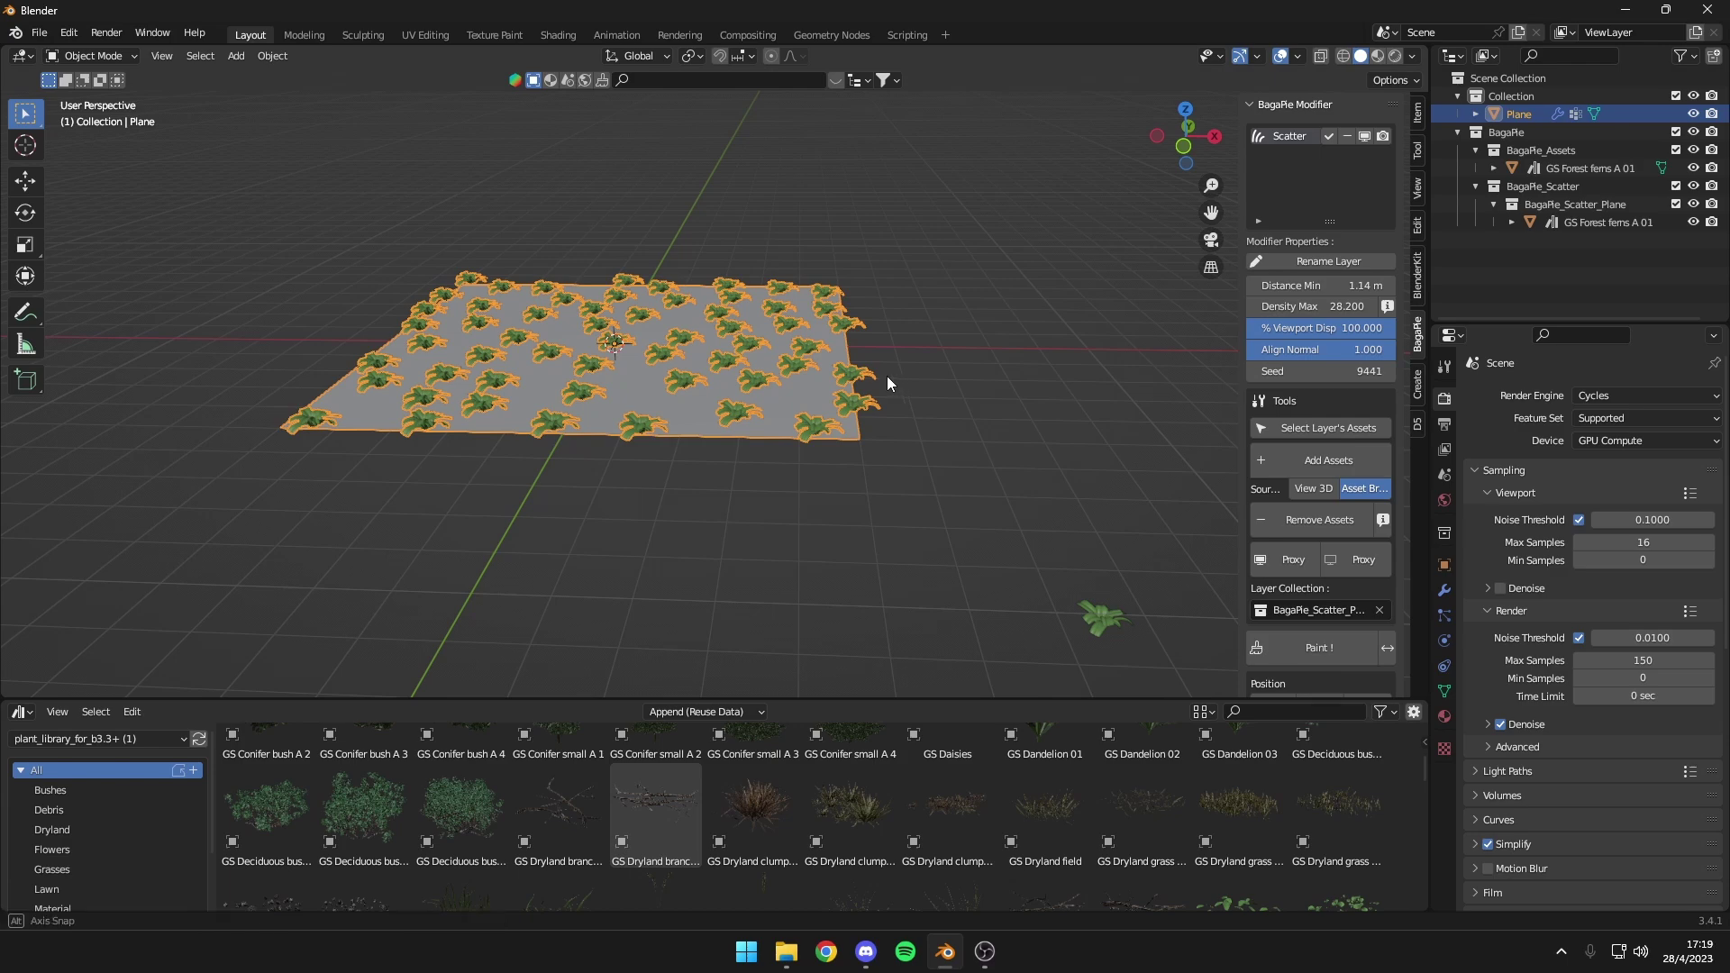
{"action": "scroll", "coordinate": [892, 376], "scroll_direction": "up", "scroll_amount": 3}
Extrude one plane edge downward into a sloping wall that the ferns also cover
{"action": "key", "text": "Tab"}
{"action": "left_click", "coordinate": [916, 364], "text": "alt"}
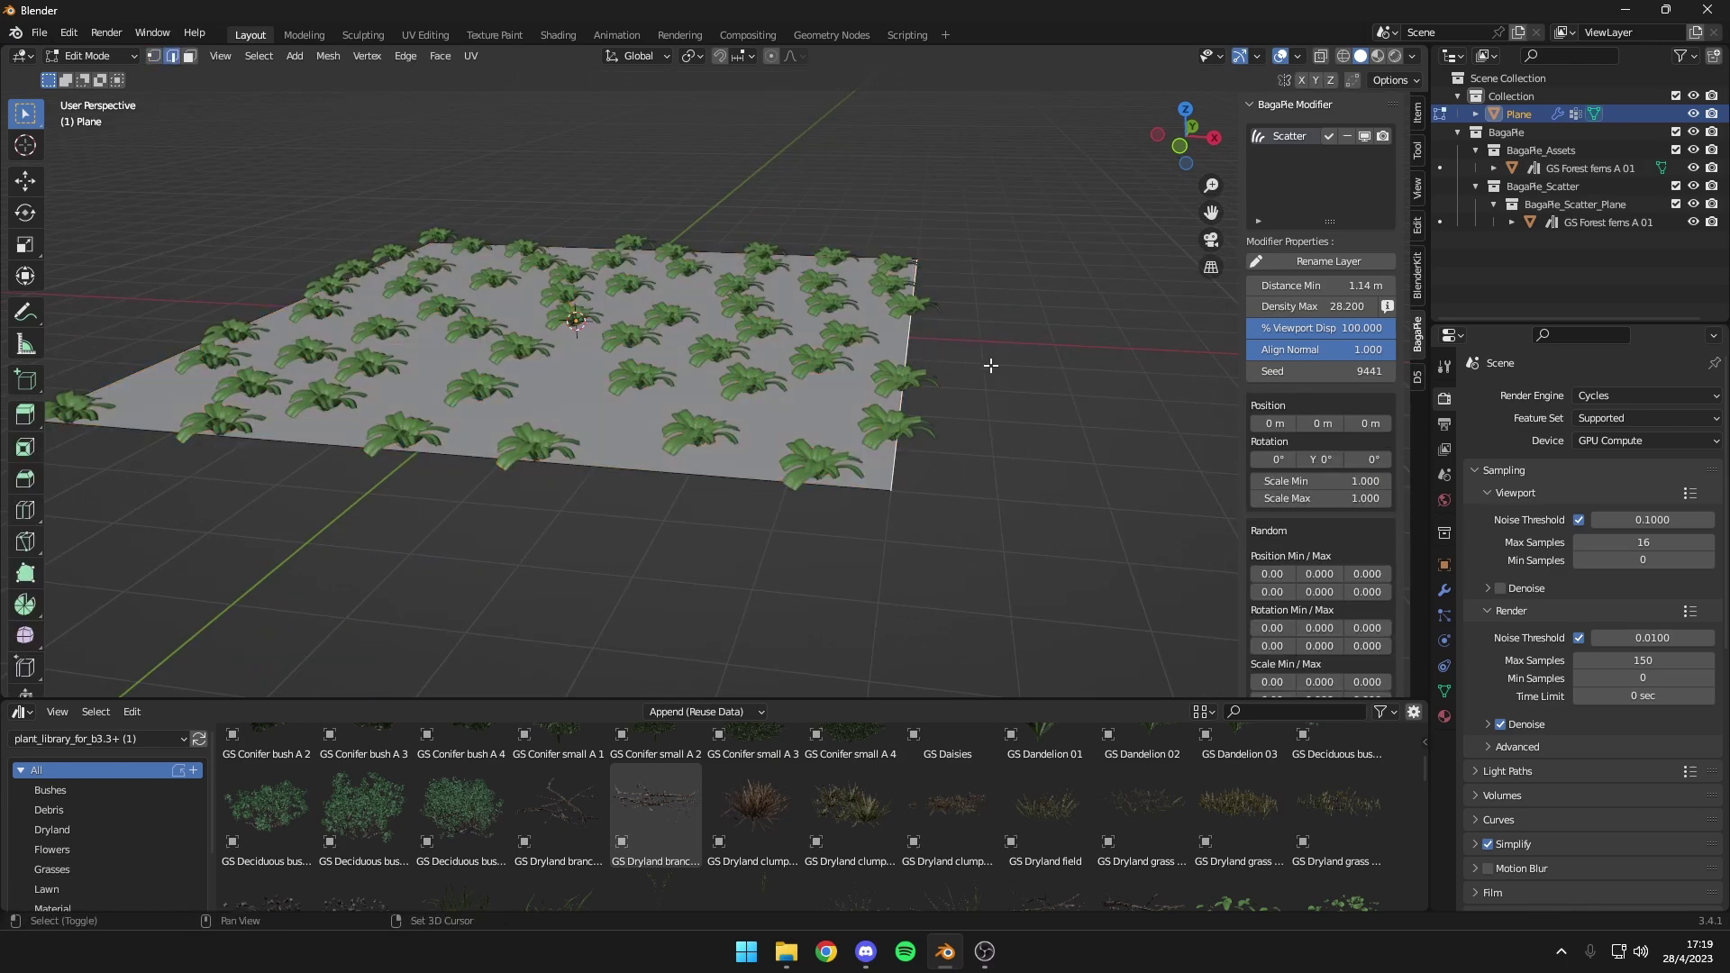
{"action": "middle_click_drag", "start_coordinate": [991, 367], "coordinate": [842, 321]}
{"action": "key", "text": "e"}
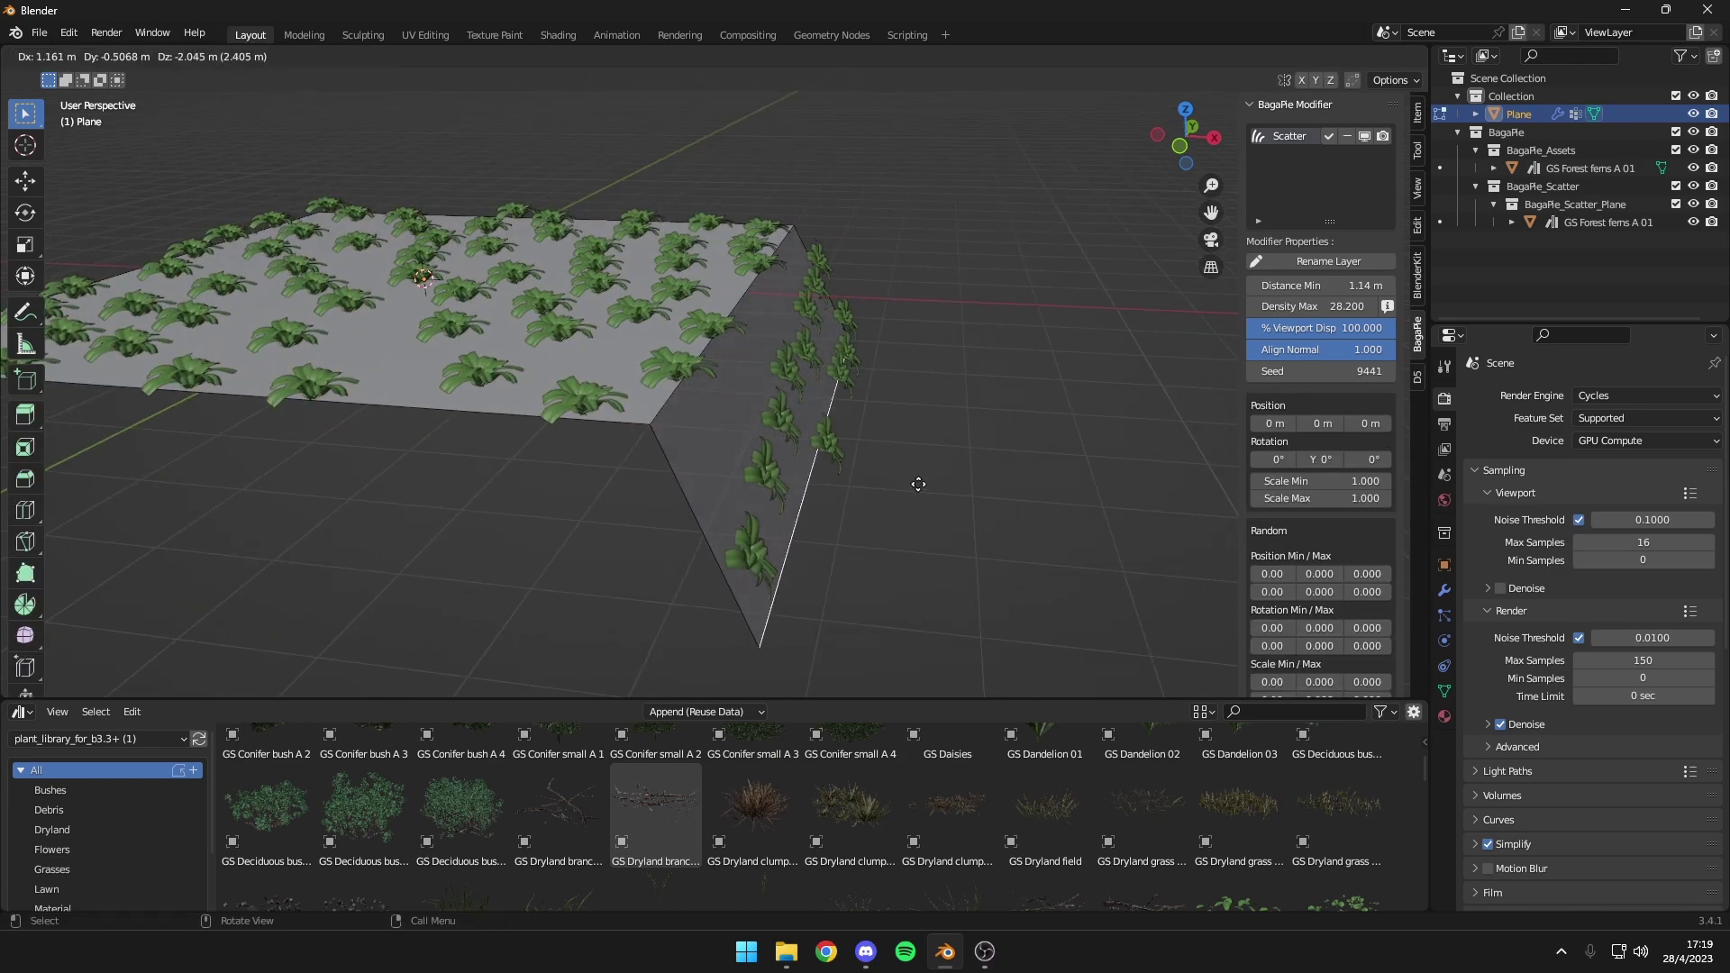
{"action": "left_click", "coordinate": [919, 491]}
{"action": "mouse_move", "coordinate": [922, 470]}
{"action": "middle_mouse_down"}
{"action": "mouse_move", "coordinate": [869, 443]}
{"action": "mouse_move", "coordinate": [916, 435]}
{"action": "mouse_move", "coordinate": [895, 429]}
{"action": "middle_mouse_up"}
{"action": "key", "text": "Tab"}
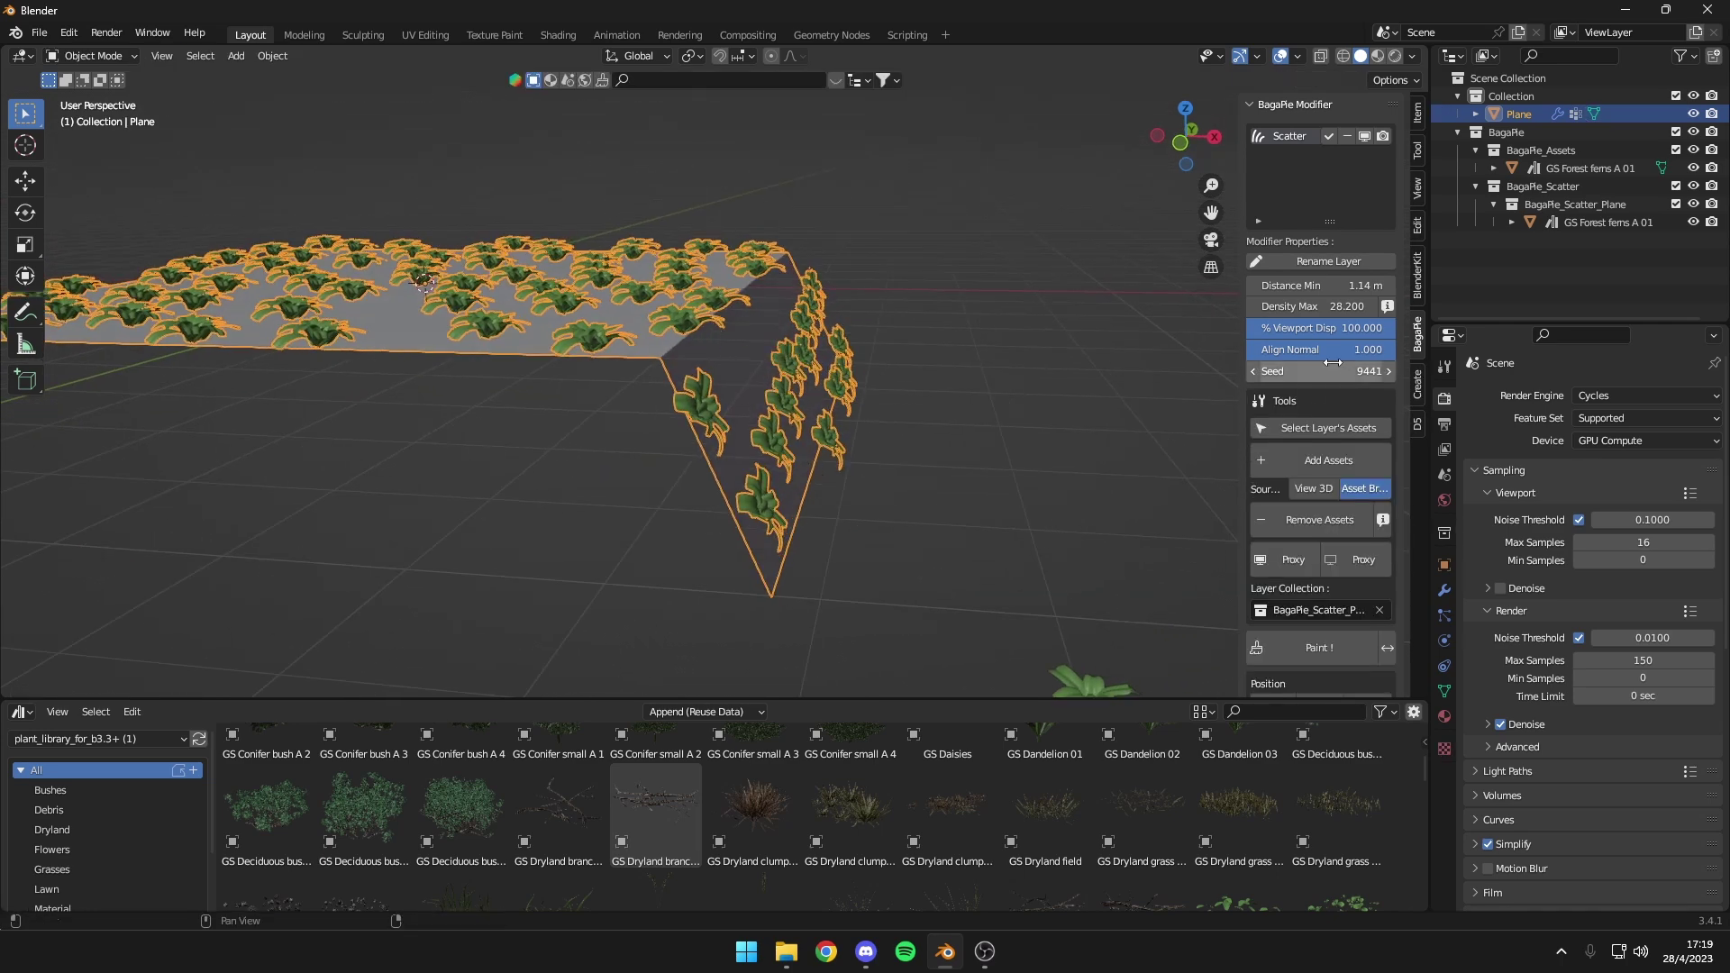
Try a lower fern Align Normal, then re-randomise the fern scatter with seed 8701
{"action": "left_click_drag", "start_coordinate": [1320, 350], "coordinate": [1184, 360]}
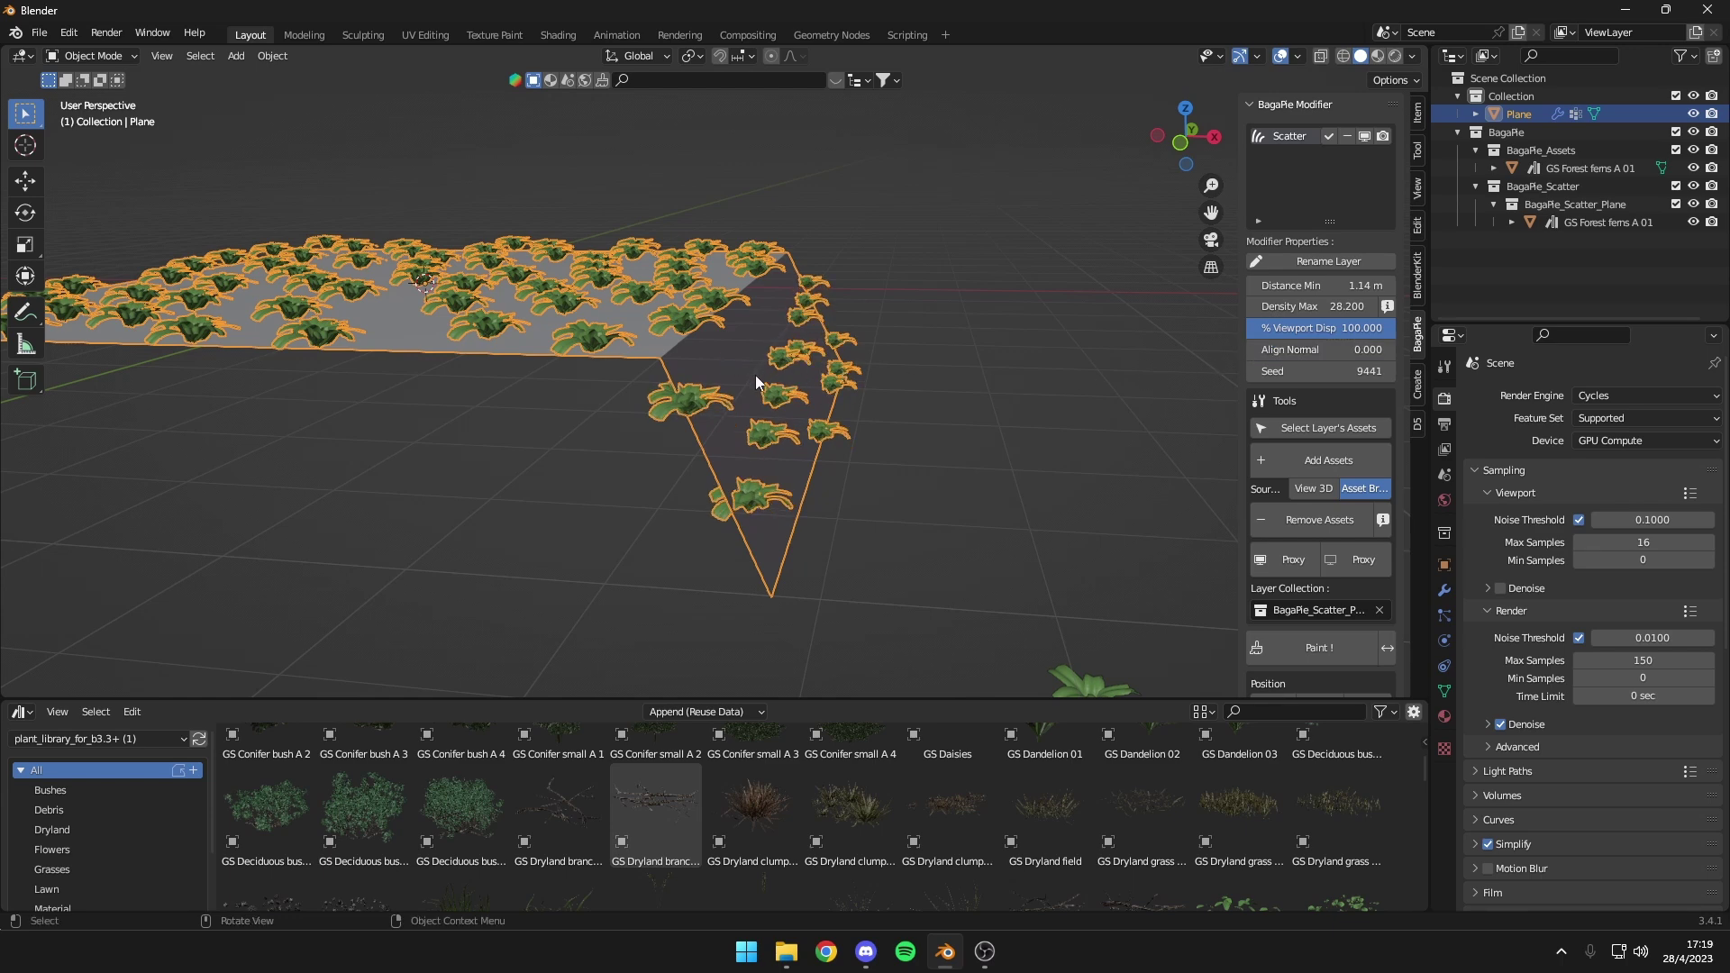
{"action": "scroll", "coordinate": [771, 337], "scroll_direction": "down", "scroll_amount": 2}
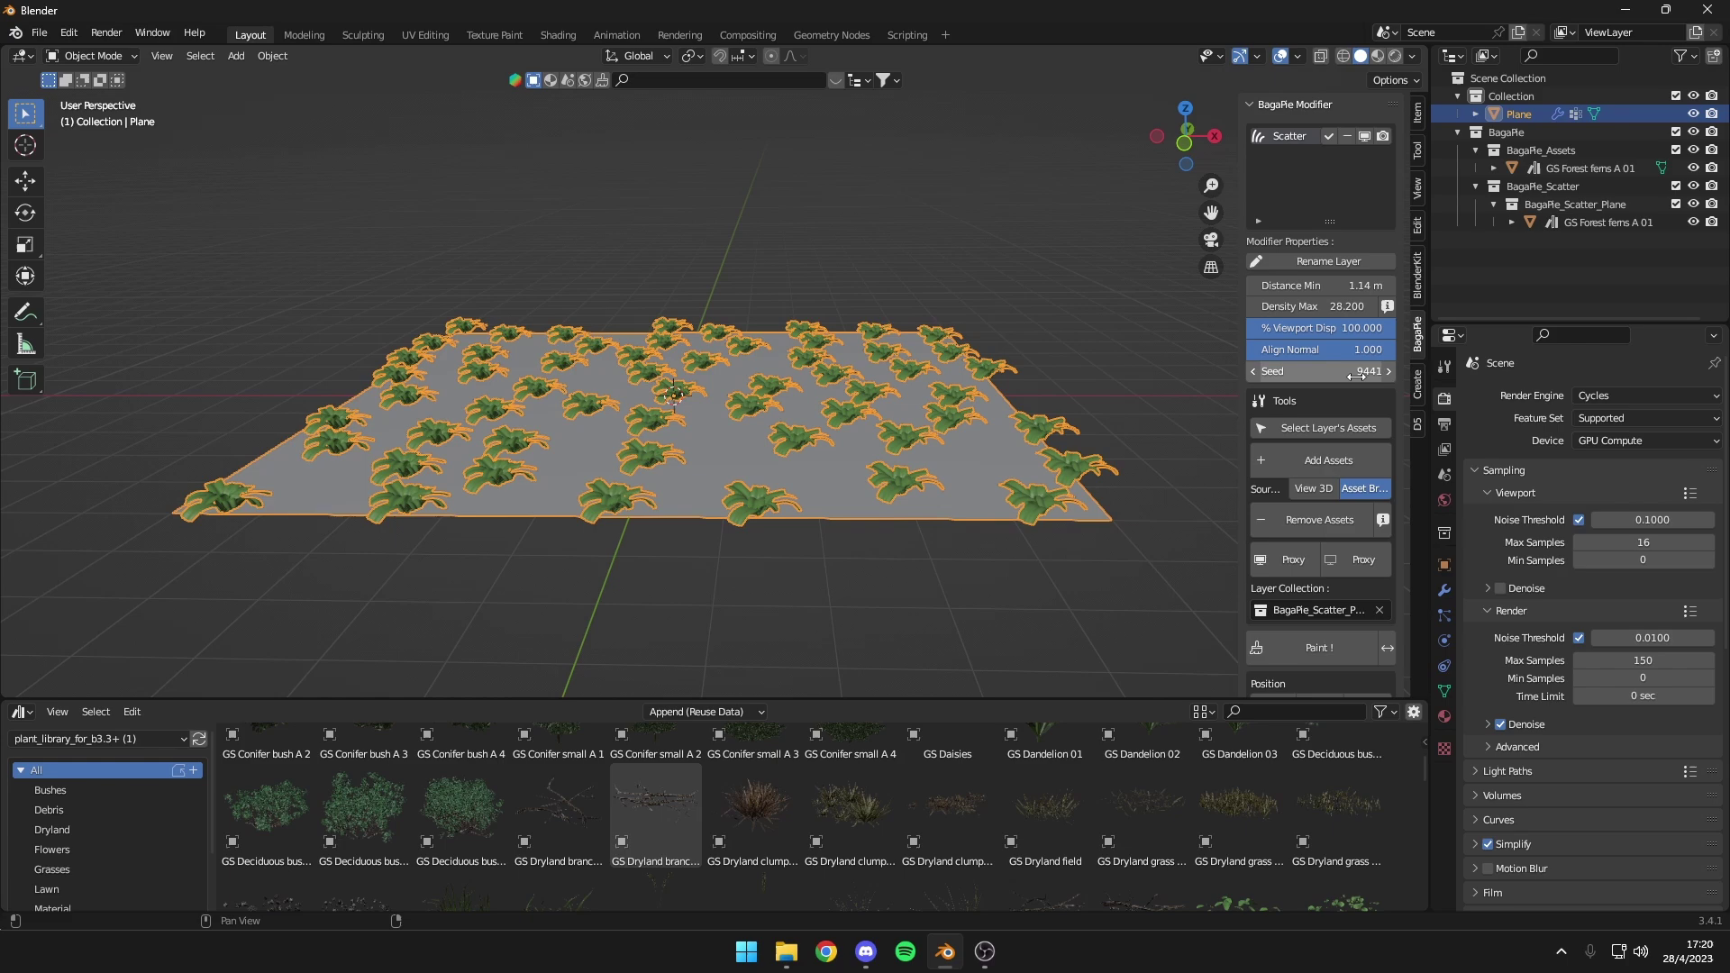
{"action": "left_click_drag", "start_coordinate": [1356, 375], "coordinate": [1261, 371]}
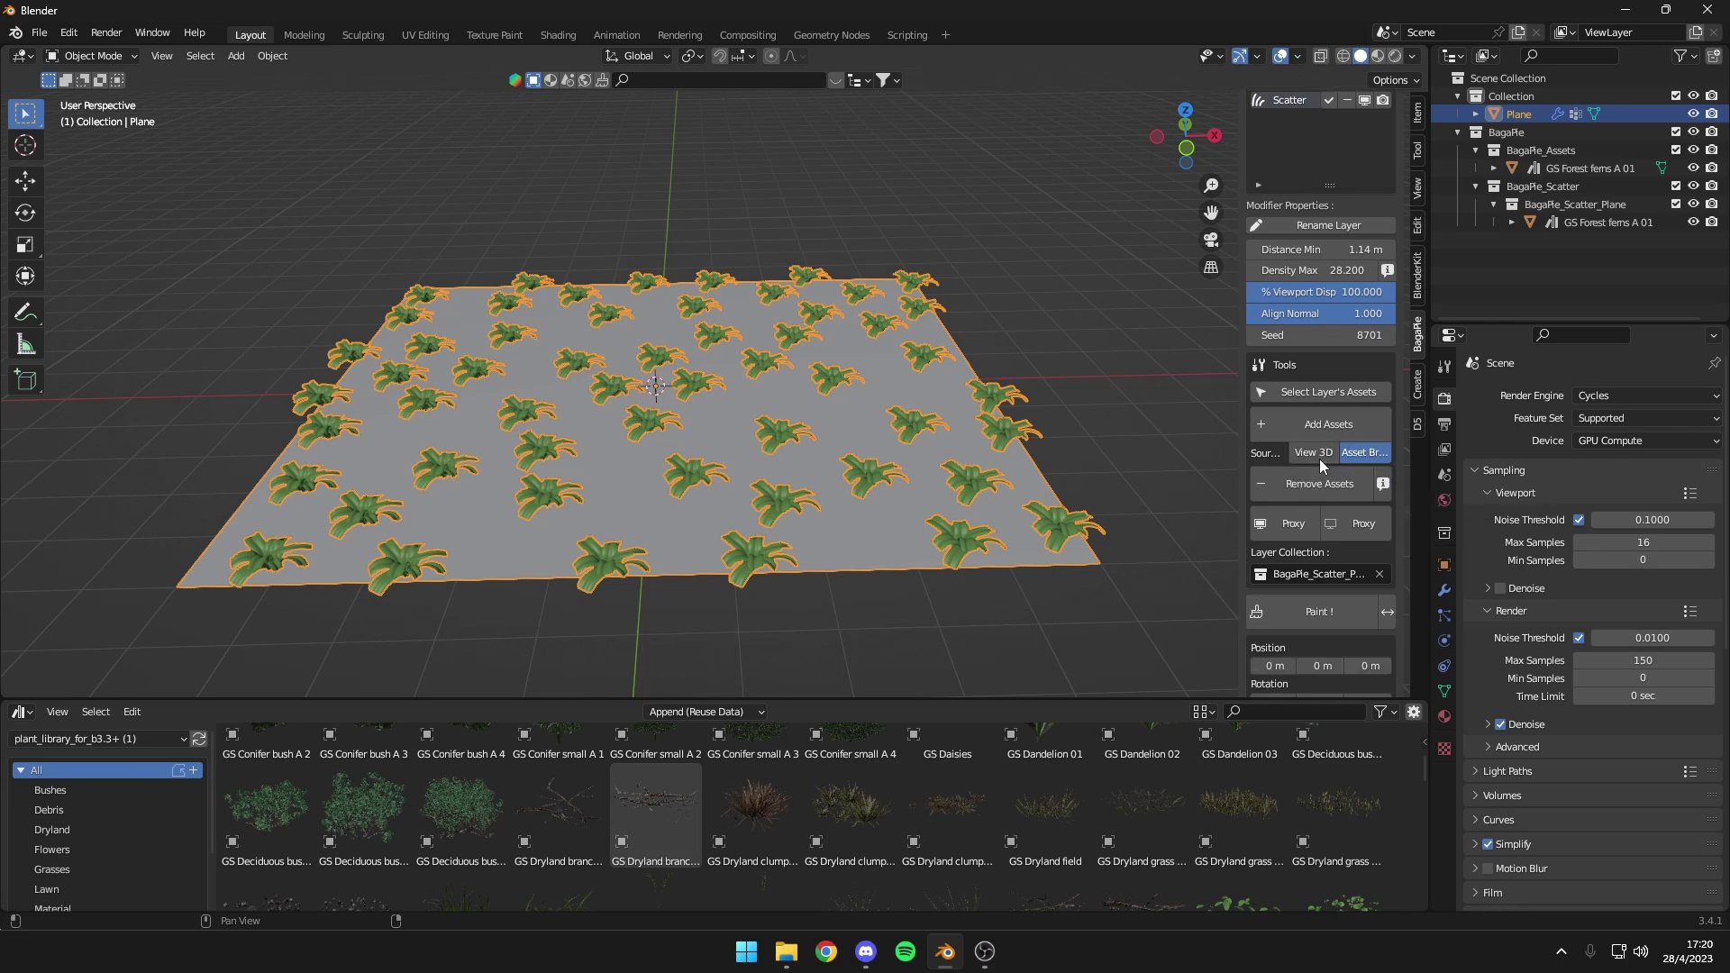
Switch the scattered ferns to lightweight proxy display
{"action": "scroll", "coordinate": [1328, 429], "scroll_direction": "down", "scroll_amount": 3}
{"action": "scroll", "coordinate": [1315, 361], "scroll_direction": "down", "scroll_amount": 1}
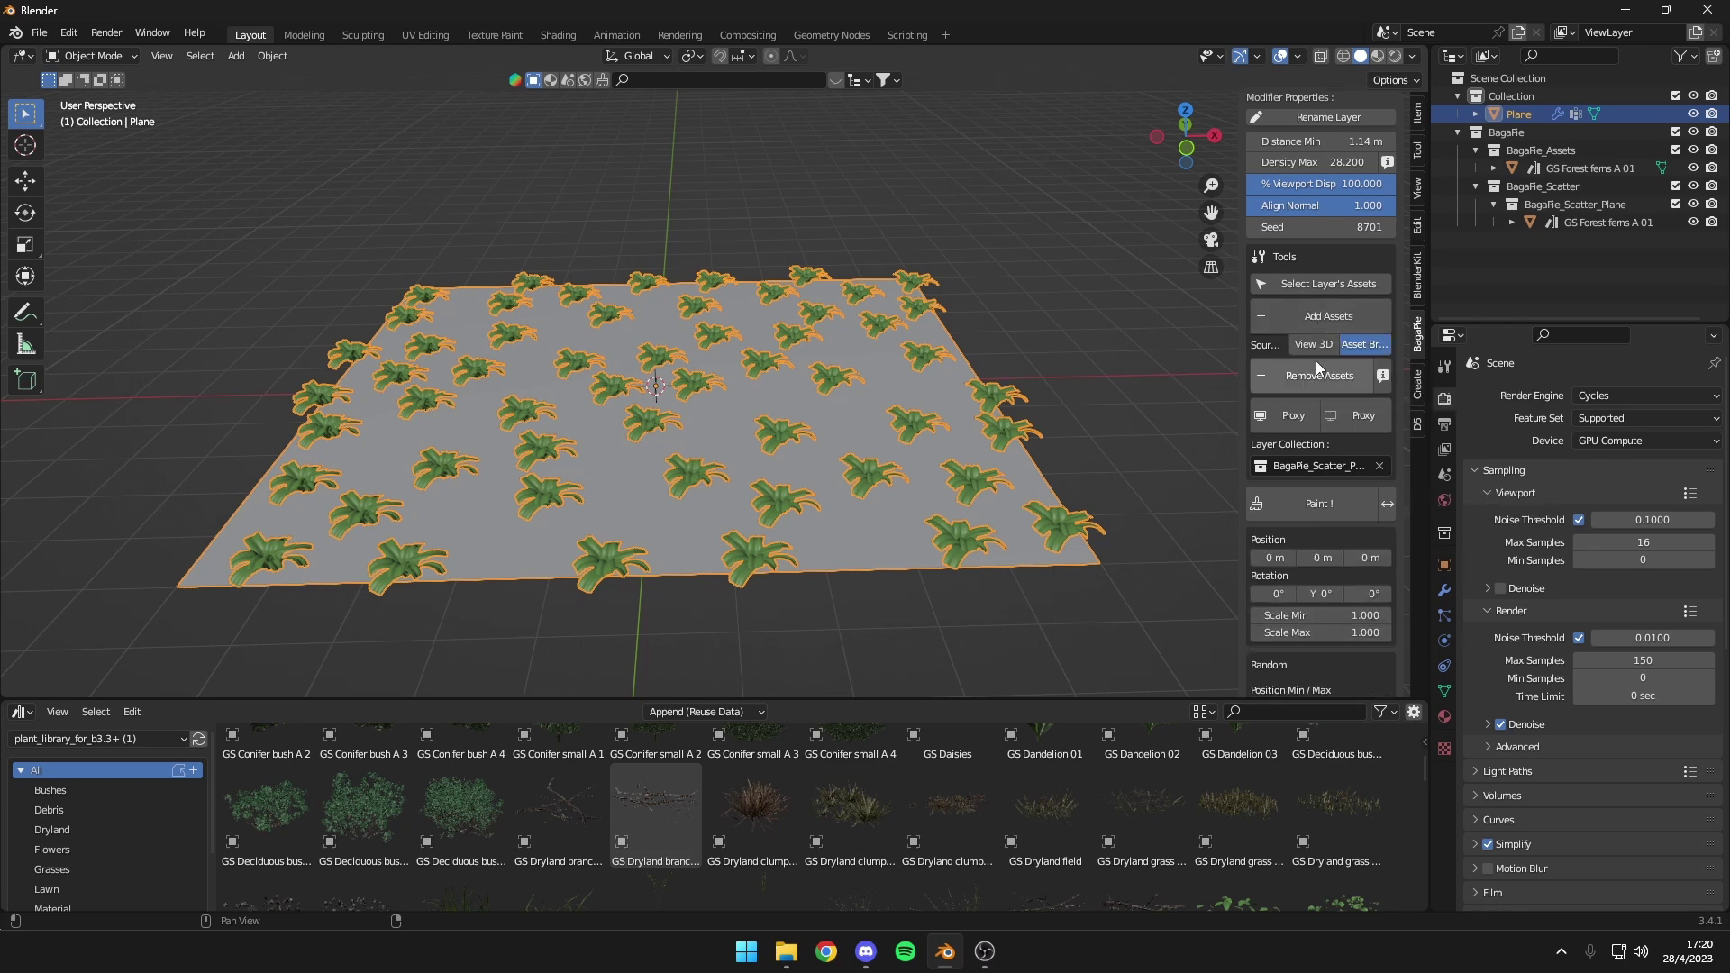
{"action": "left_click", "coordinate": [1279, 420]}
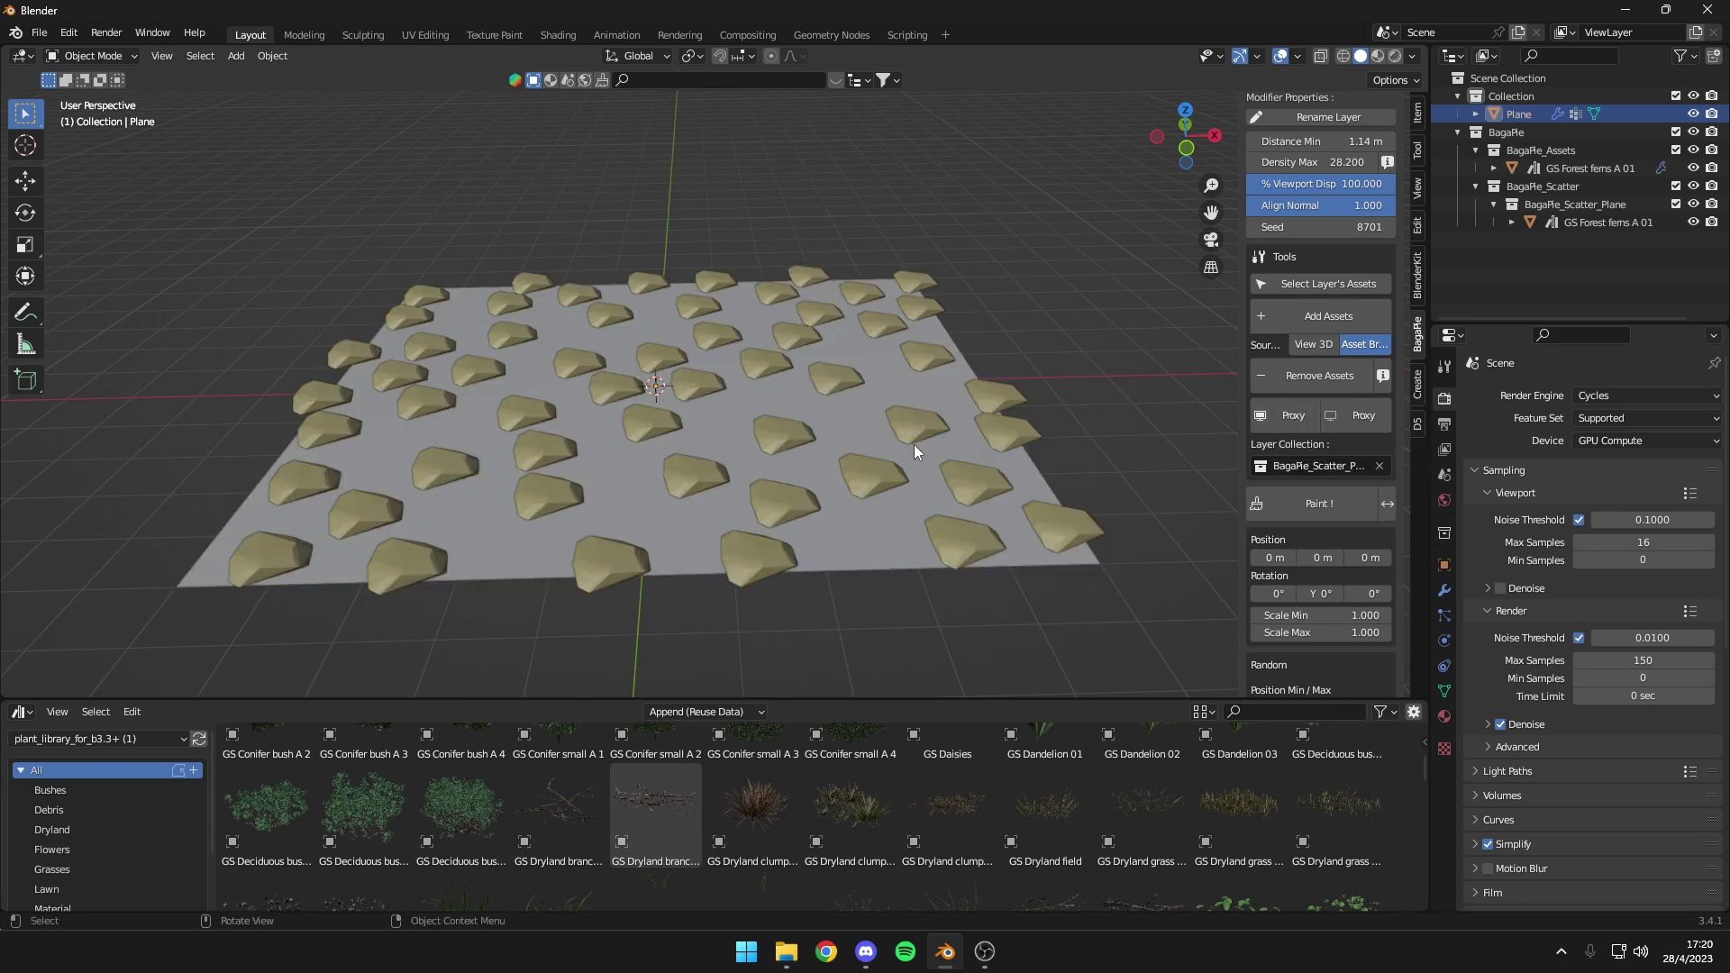
{"action": "scroll", "coordinate": [868, 441], "scroll_direction": "up", "scroll_amount": 1}
{"action": "scroll", "coordinate": [892, 415], "scroll_direction": "up", "scroll_amount": 3}
{"action": "scroll", "coordinate": [889, 364], "scroll_direction": "up", "scroll_amount": 1}
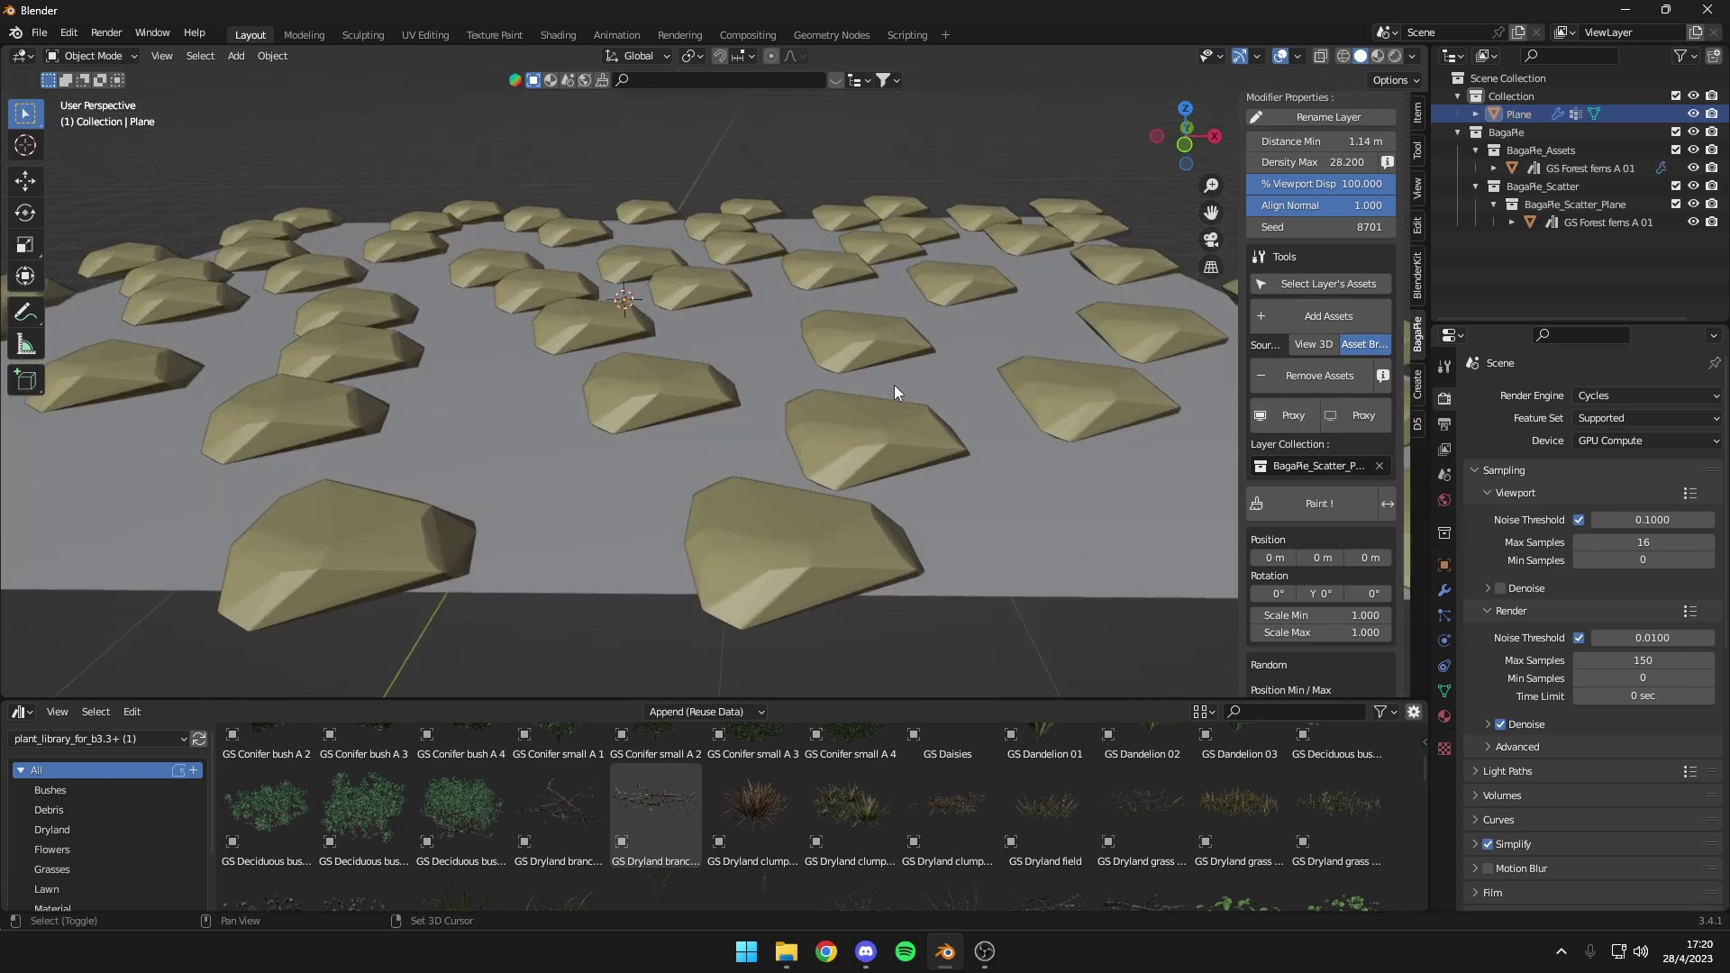
Select the plane and turn Proxy off so the full fern meshes display
{"action": "left_click", "coordinate": [679, 386]}
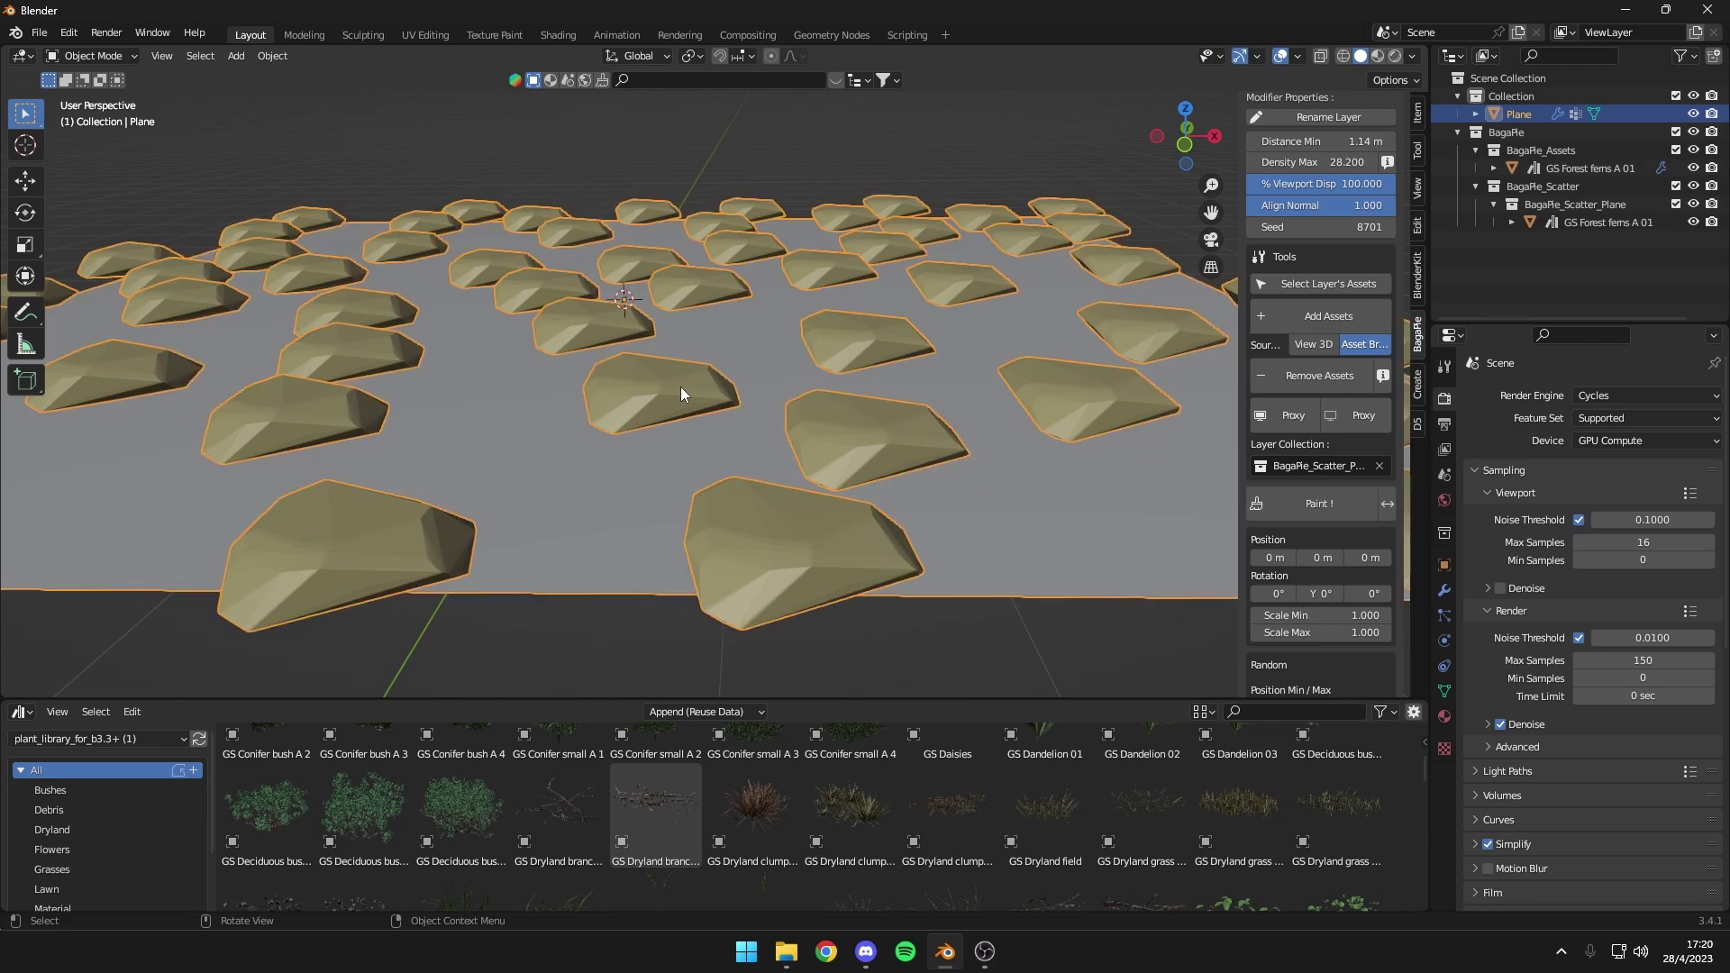
{"action": "left_click", "coordinate": [688, 387], "text": "shift"}
{"action": "scroll", "coordinate": [689, 389], "scroll_direction": "down", "scroll_amount": 5}
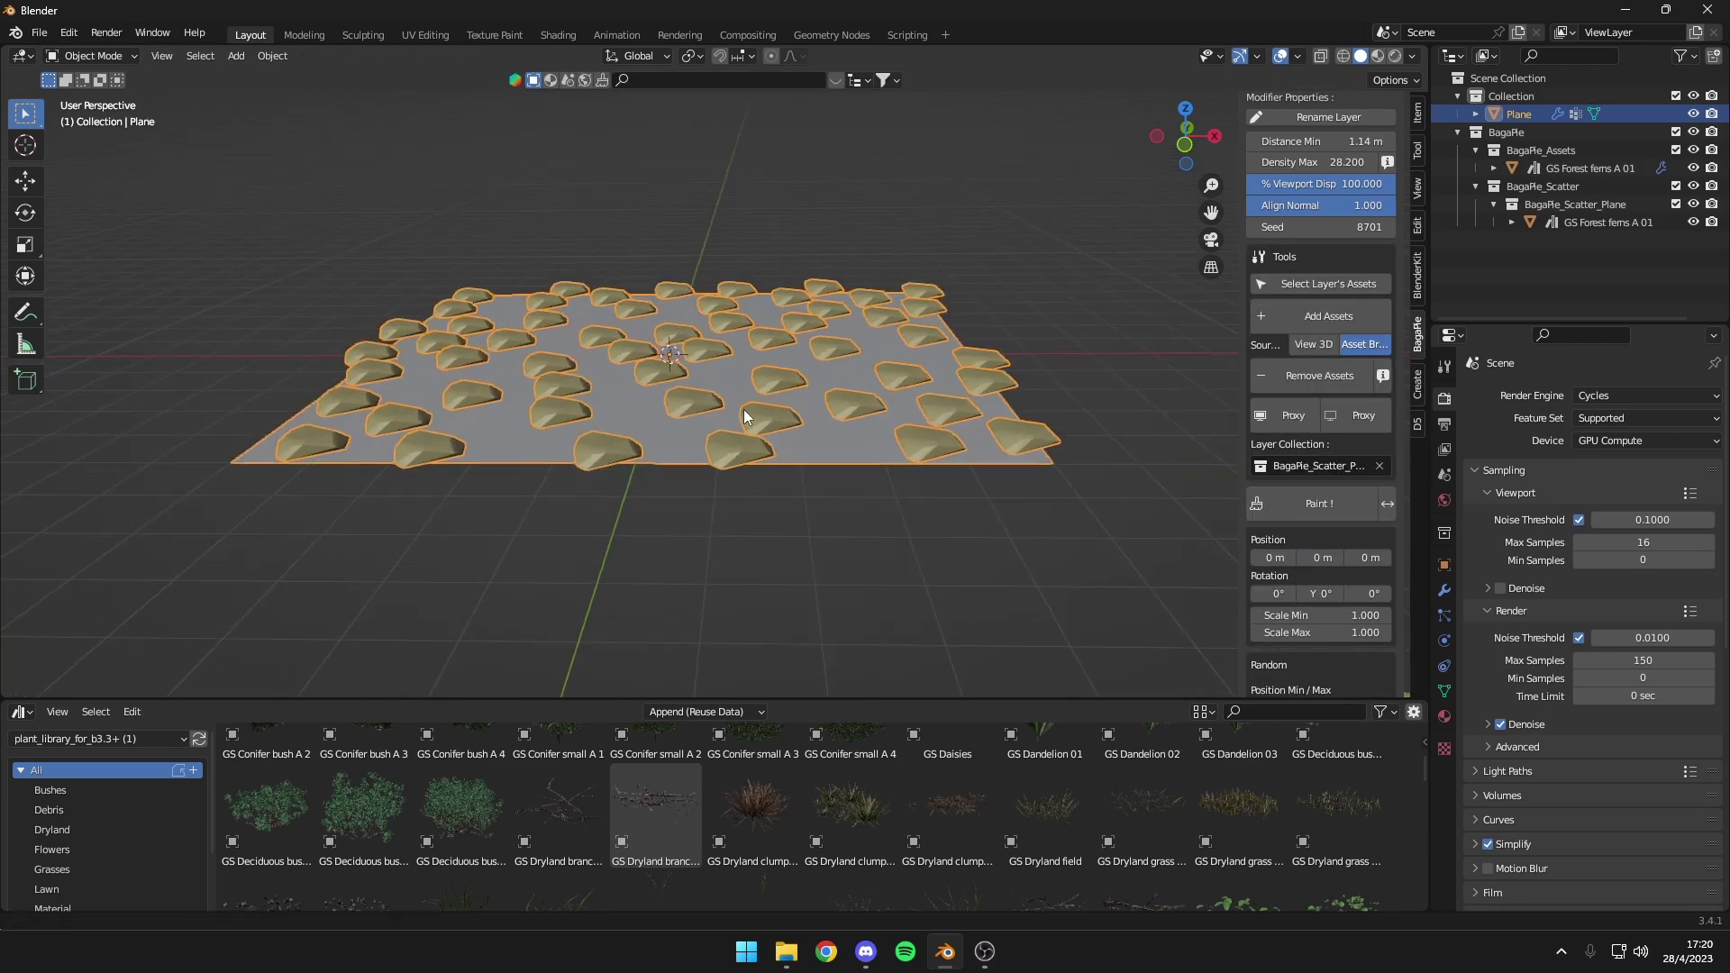
{"action": "mouse_move", "coordinate": [743, 409]}
{"action": "middle_mouse_down"}
{"action": "mouse_move", "coordinate": [755, 468]}
{"action": "mouse_move", "coordinate": [733, 378]}
{"action": "mouse_move", "coordinate": [699, 366]}
{"action": "mouse_move", "coordinate": [793, 429]}
{"action": "middle_mouse_up"}
{"action": "left_click", "coordinate": [1350, 415]}
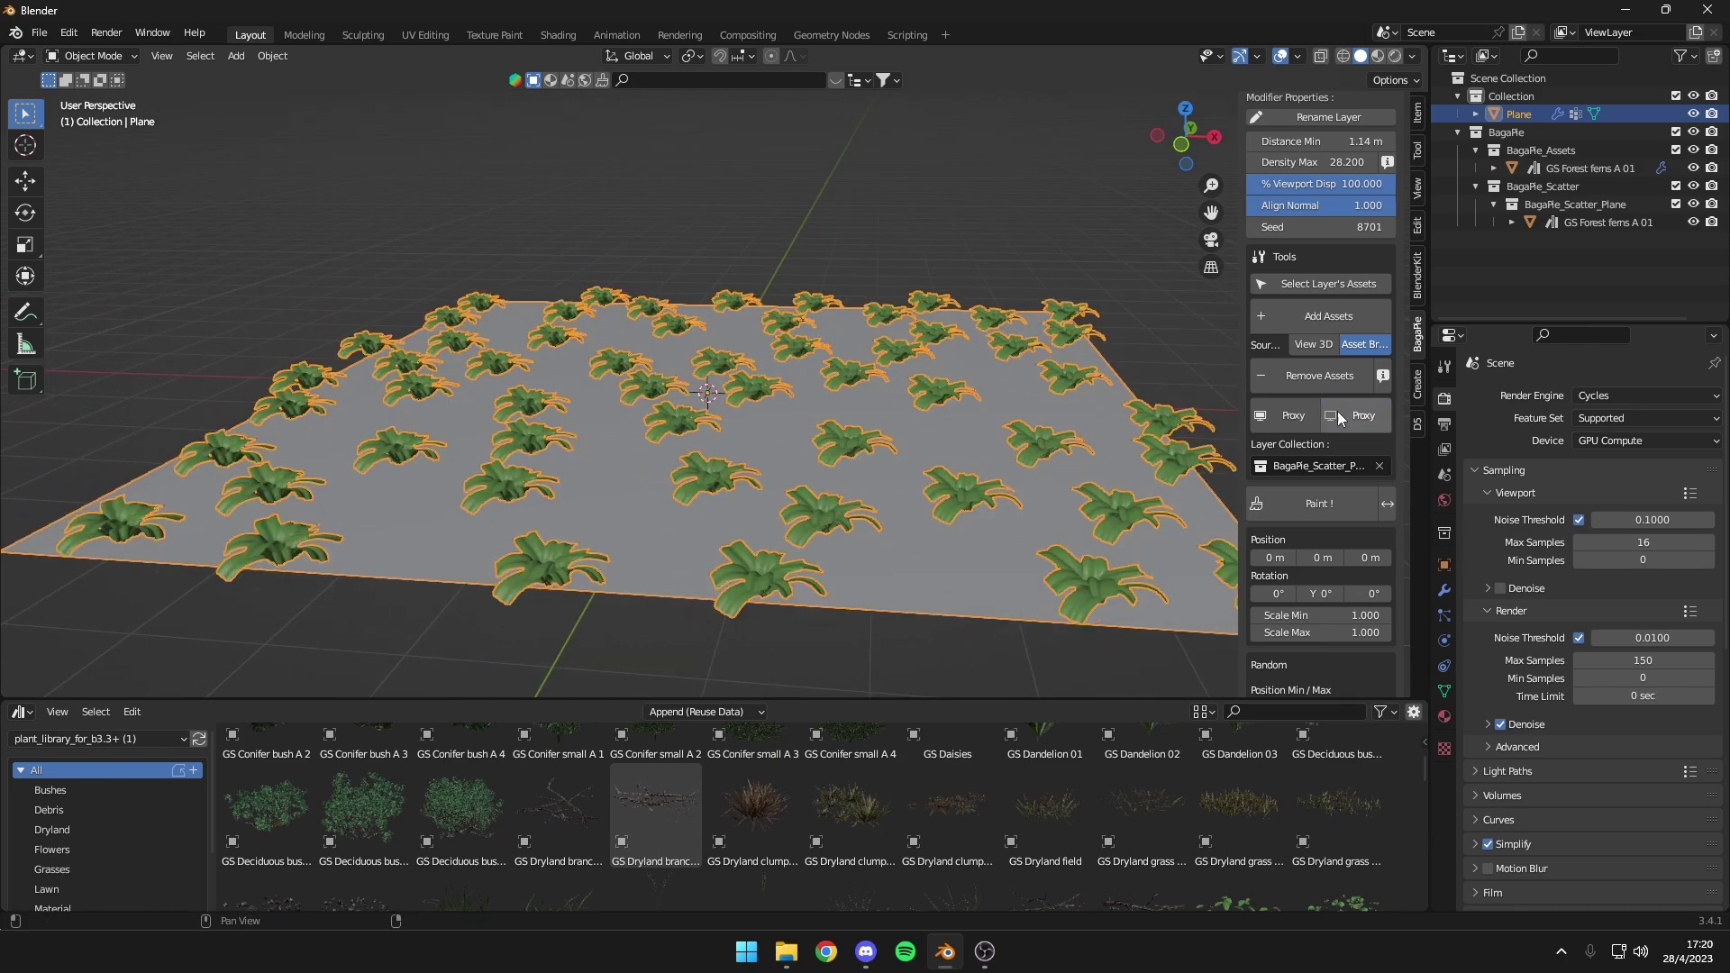
{"action": "scroll", "coordinate": [972, 424], "scroll_direction": "up", "scroll_amount": 1}
{"action": "scroll", "coordinate": [971, 425], "scroll_direction": "up", "scroll_amount": 4}
Enter Weight Paint mode for the fern scatter, brush weight 1.000, radius 50 px
{"action": "scroll", "coordinate": [1027, 424], "scroll_direction": "down", "scroll_amount": 6}
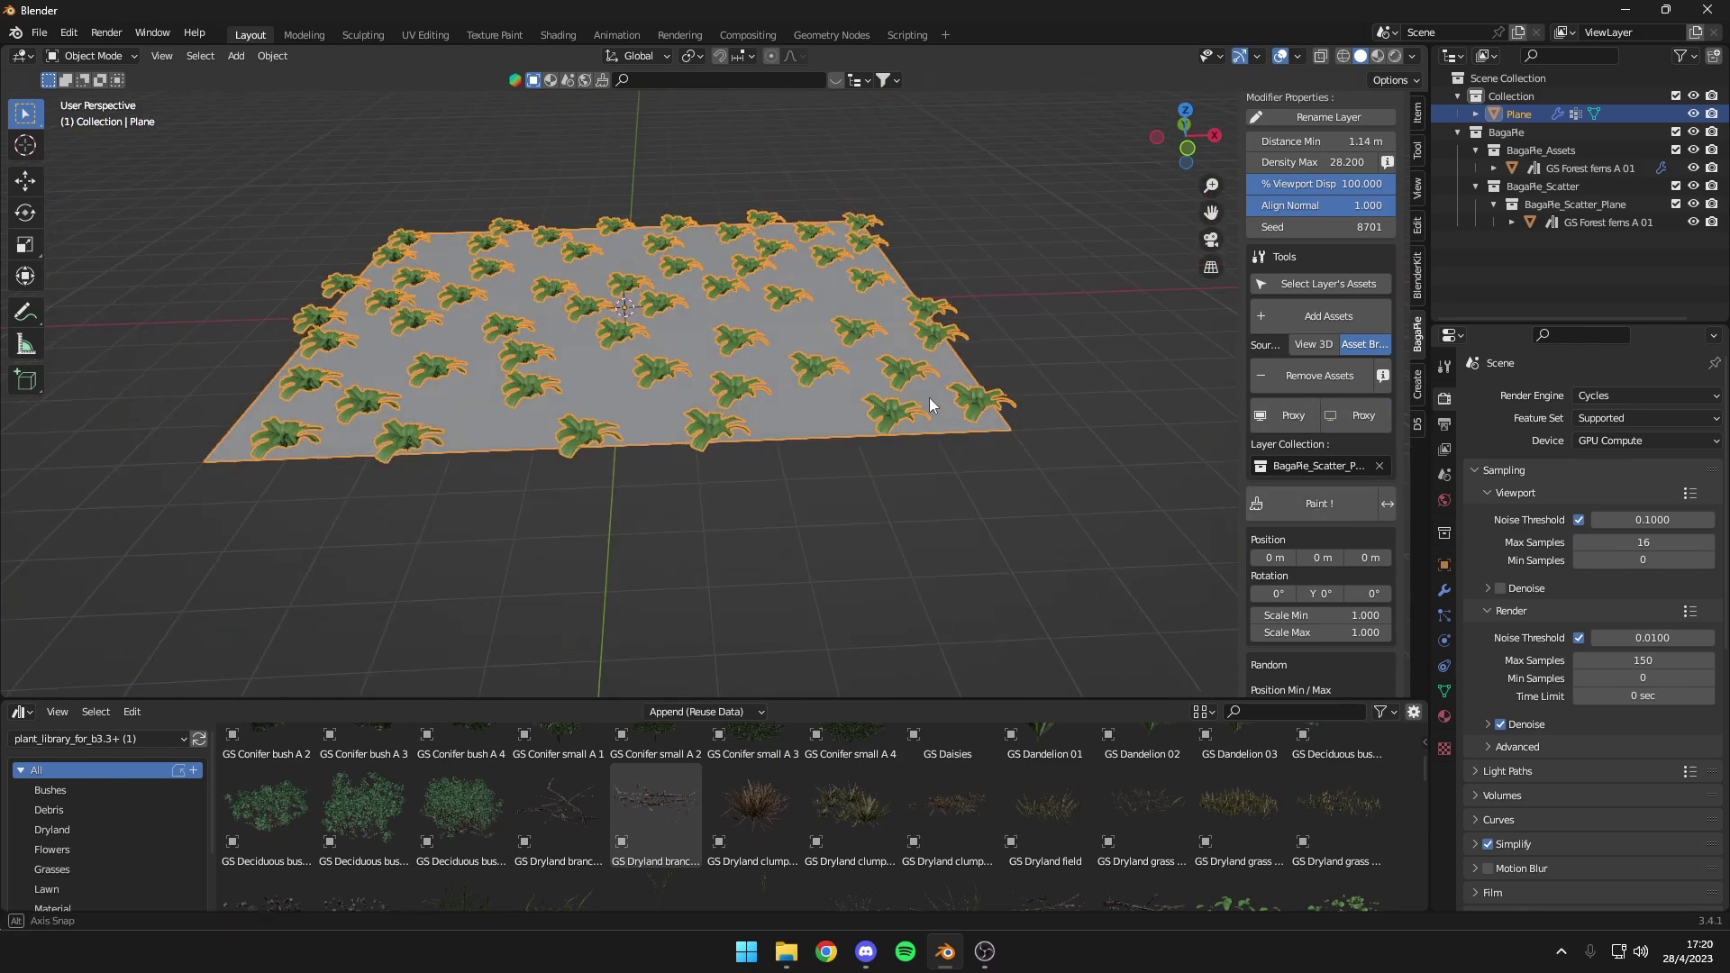
{"action": "scroll", "coordinate": [937, 462], "scroll_direction": "up", "scroll_amount": 2}
{"action": "scroll", "coordinate": [937, 462], "scroll_direction": "up", "scroll_amount": 1}
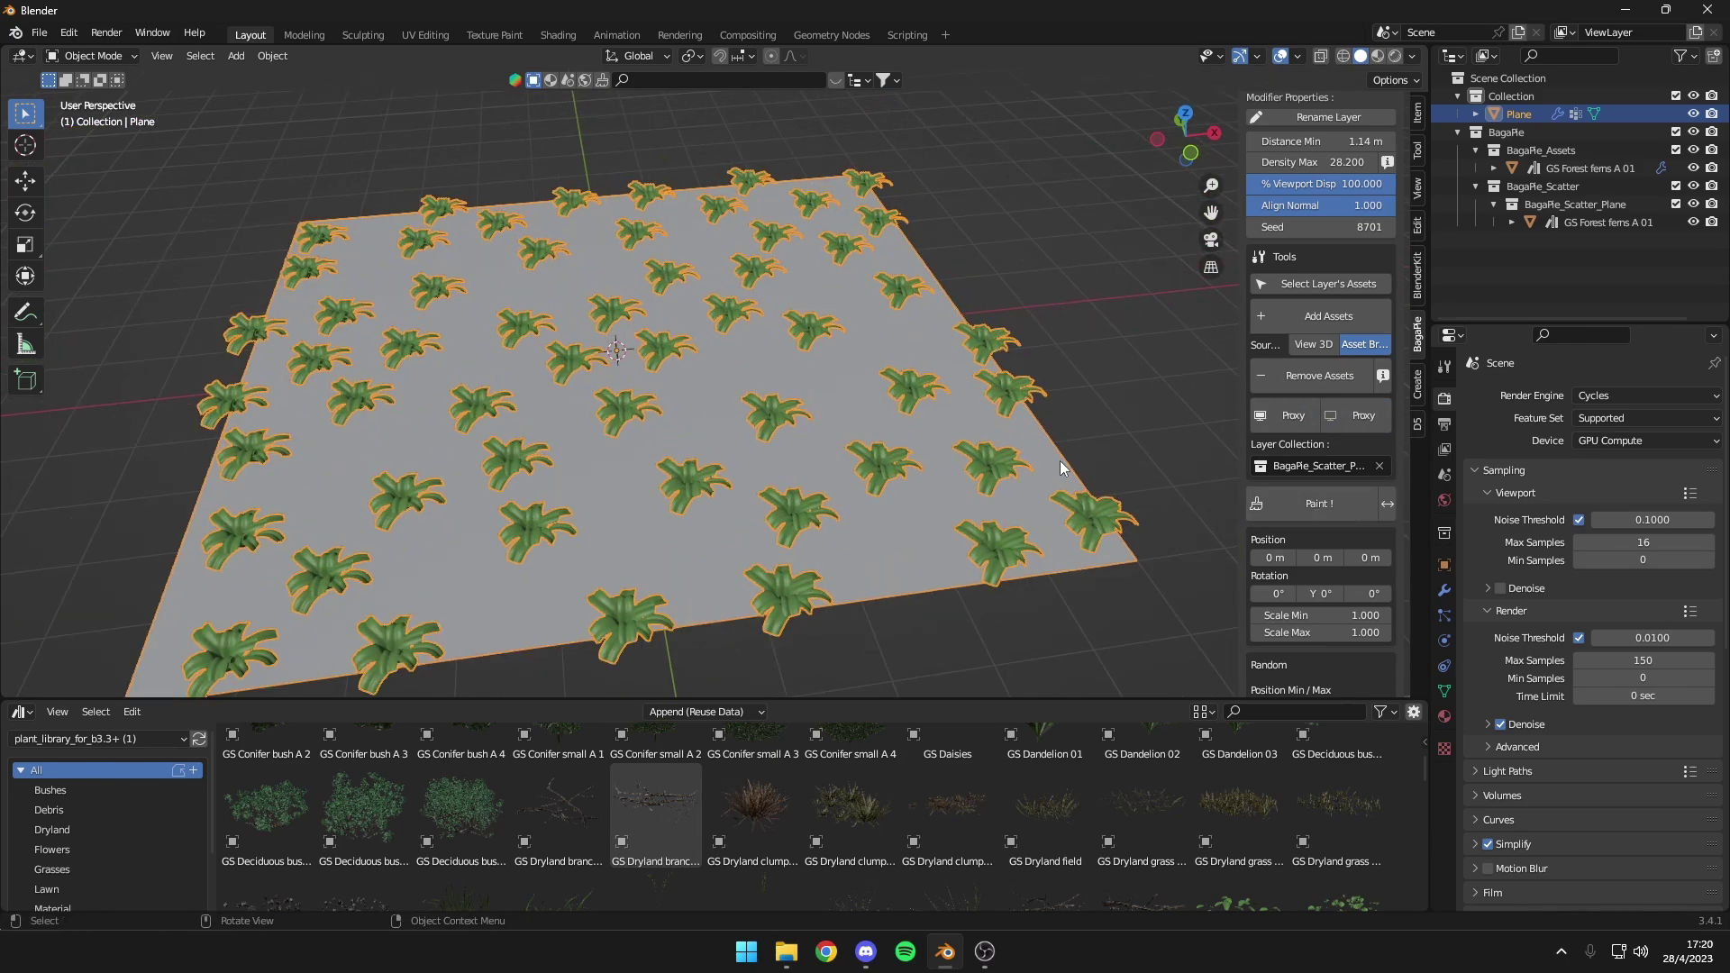
{"action": "left_click", "coordinate": [1311, 504]}
{"action": "scroll", "coordinate": [868, 395], "scroll_direction": "down", "scroll_amount": 1}
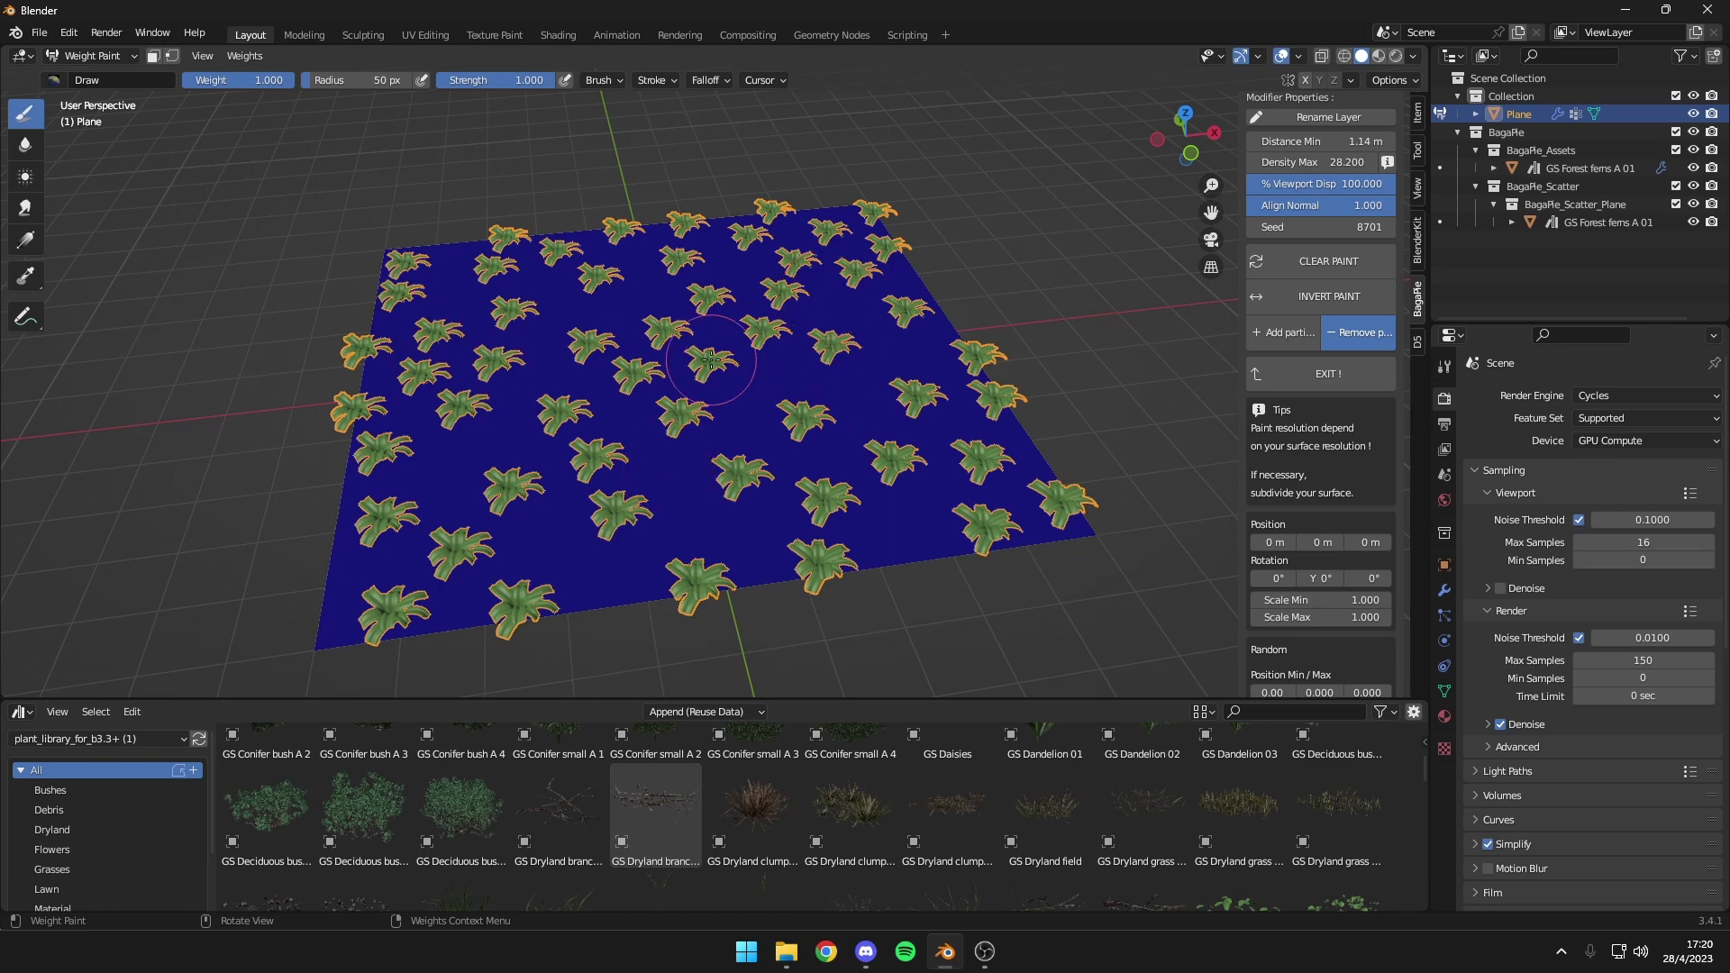
Exit fern painting and subdivide all of the plane's faces in Edit Mode
{"action": "left_click", "coordinate": [1322, 381]}
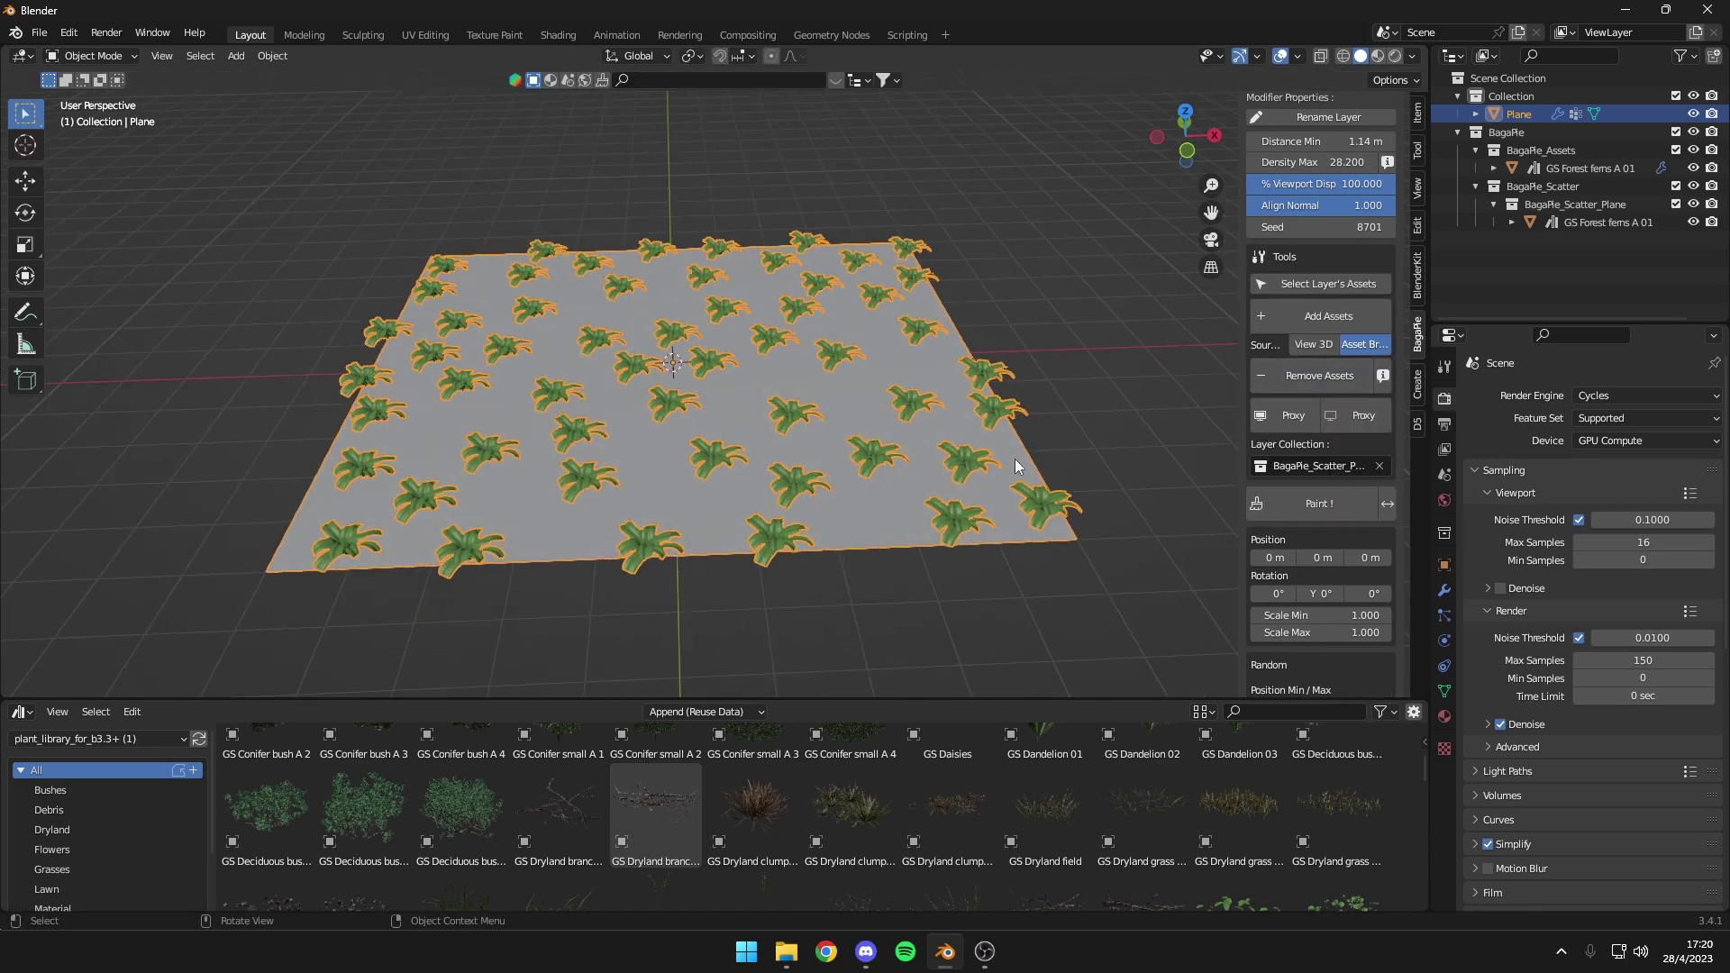
{"action": "key", "text": "Tab"}
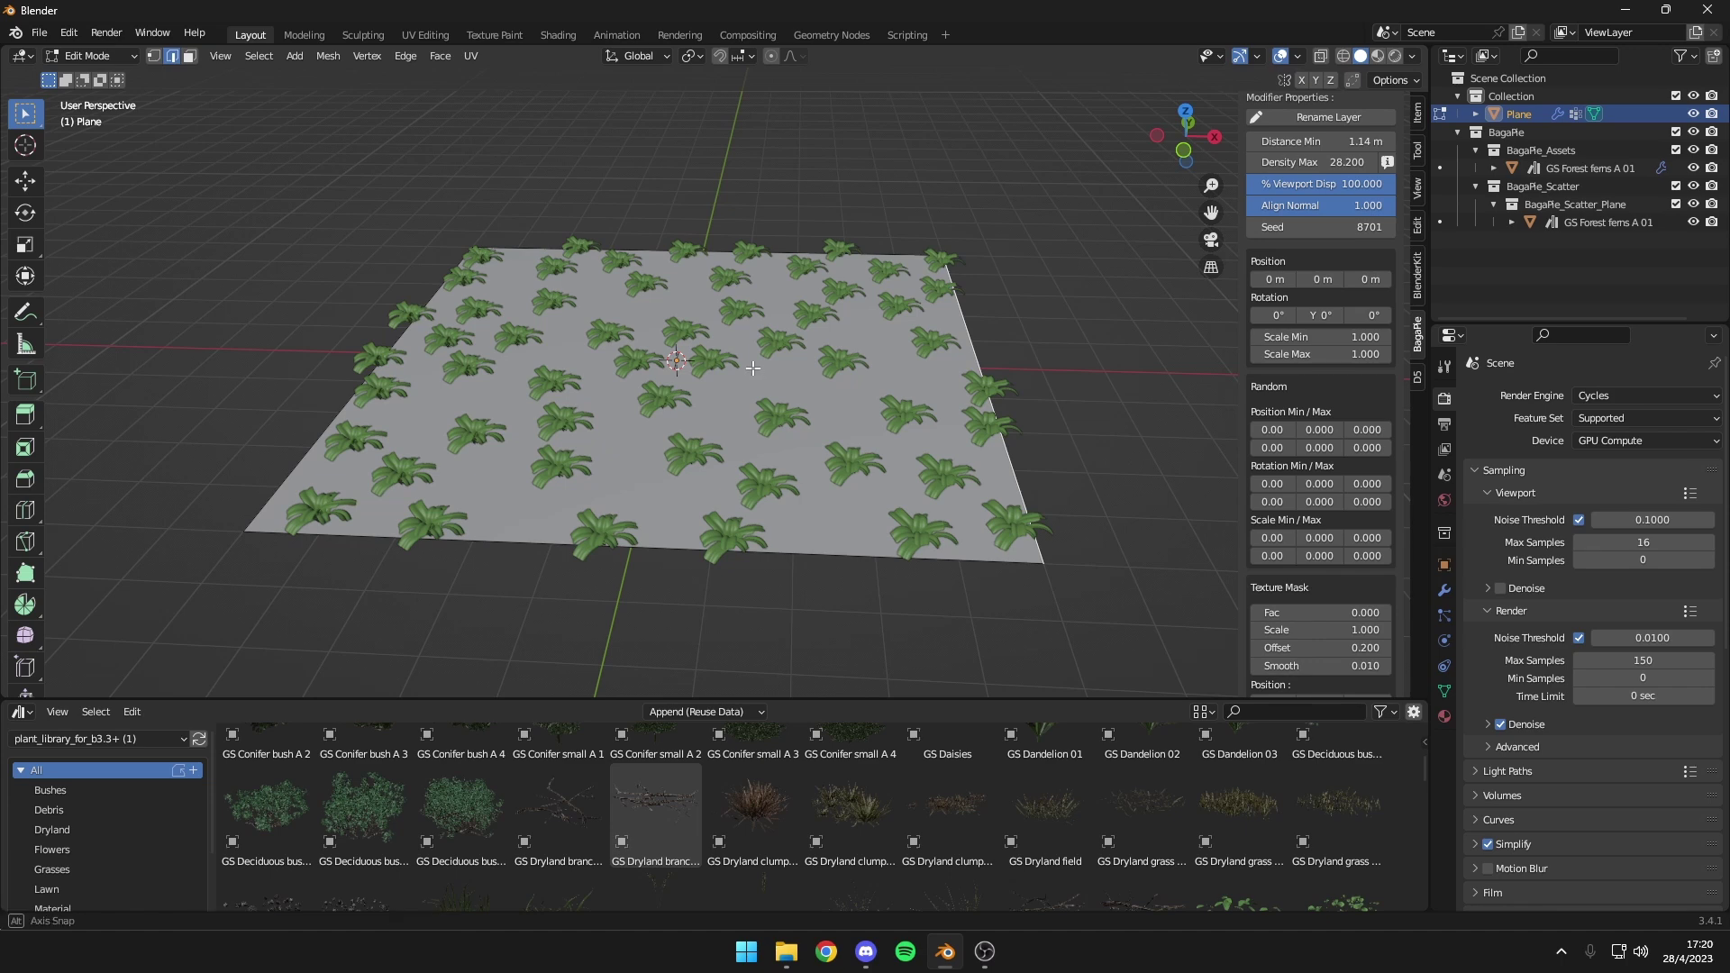
{"action": "key", "text": "a"}
{"action": "middle_click_drag", "start_coordinate": [774, 369], "coordinate": [793, 357]}
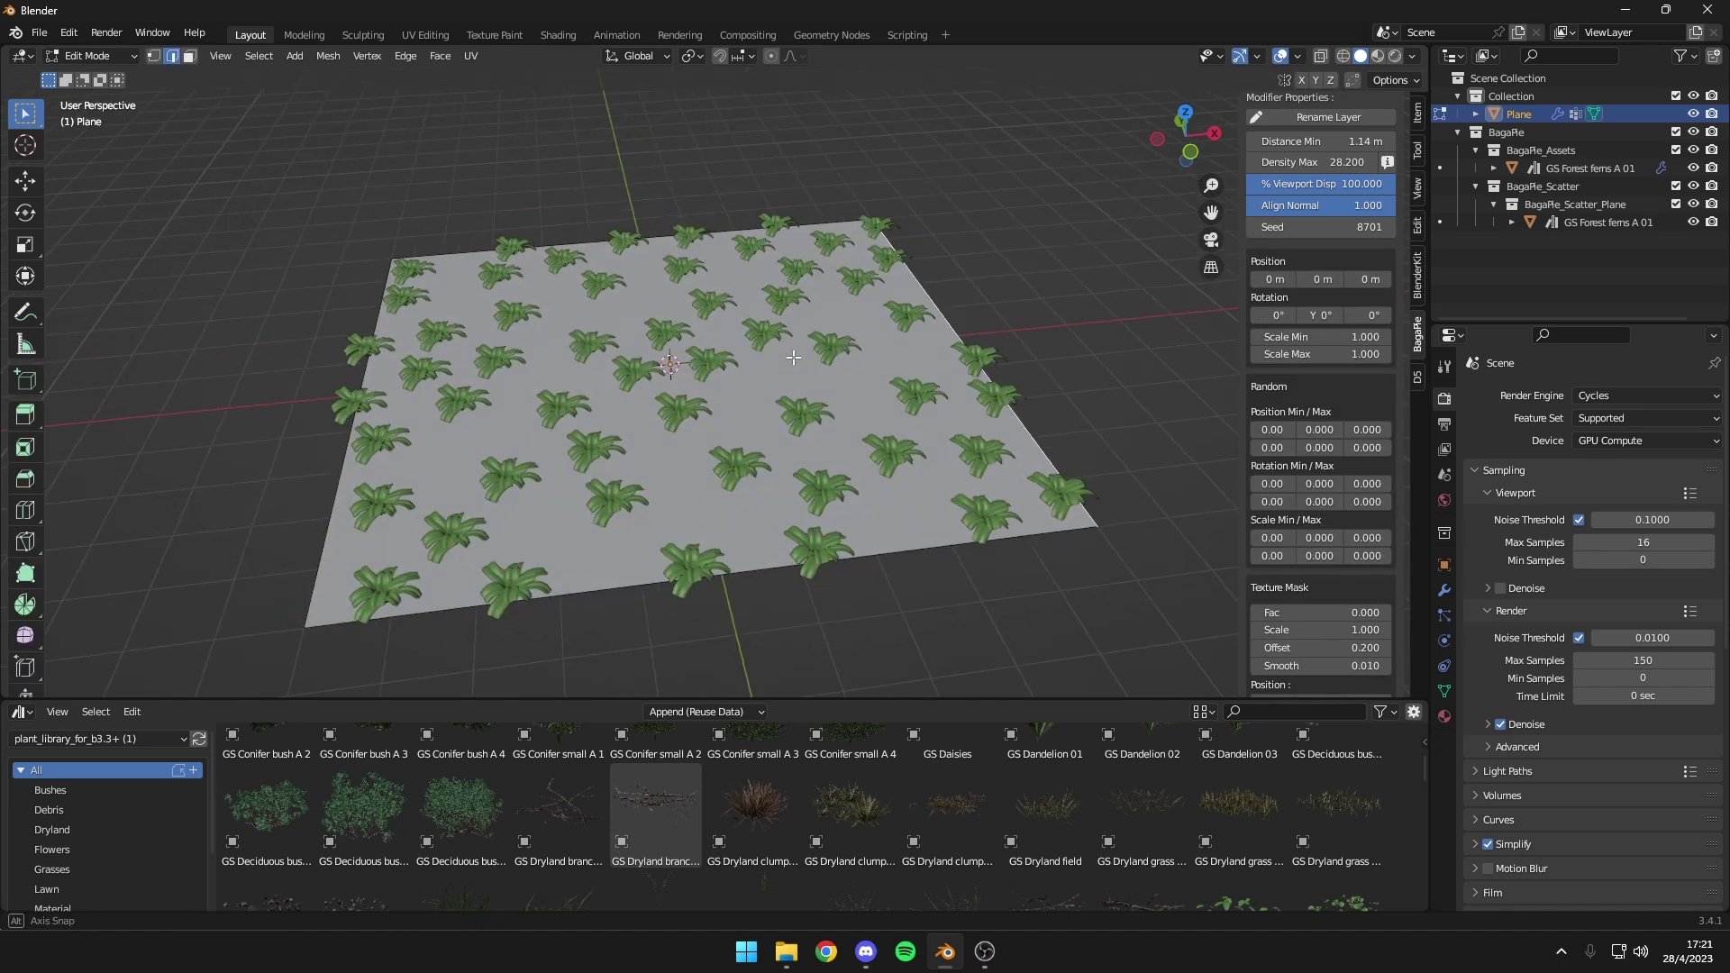
{"action": "right_click", "coordinate": [793, 357]}
{"action": "left_click", "coordinate": [732, 382]}
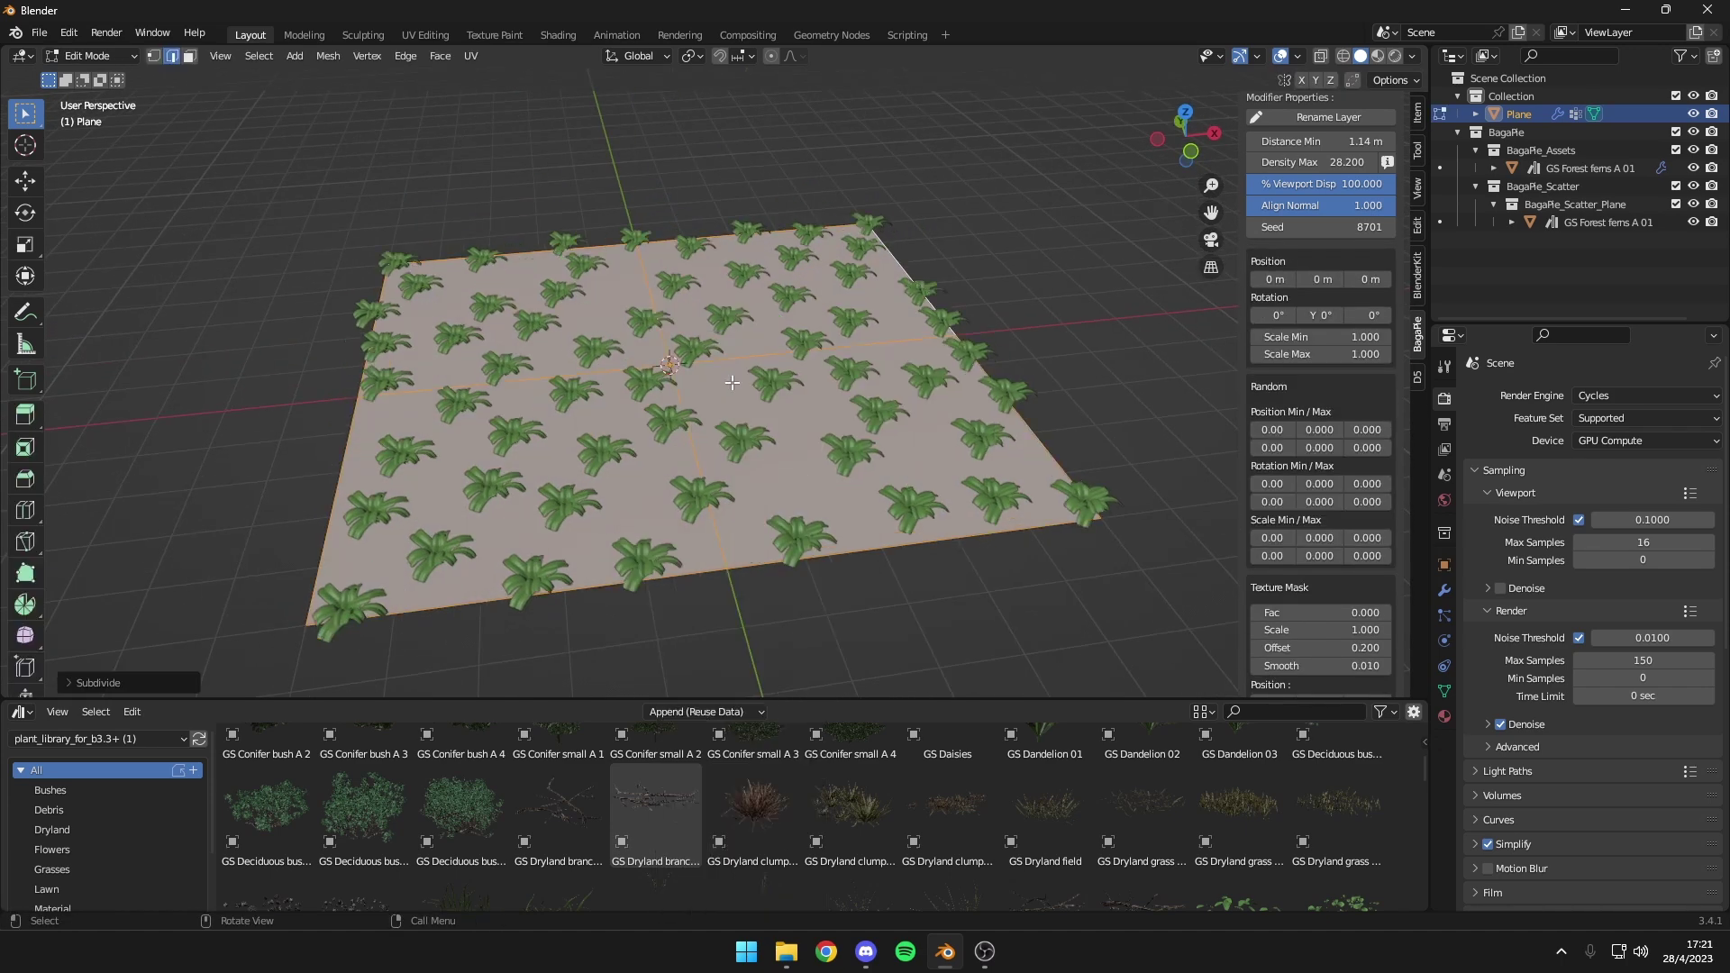
Set the subdivision to 20 cuts and return to Object Mode
{"action": "left_click", "coordinate": [74, 680]}
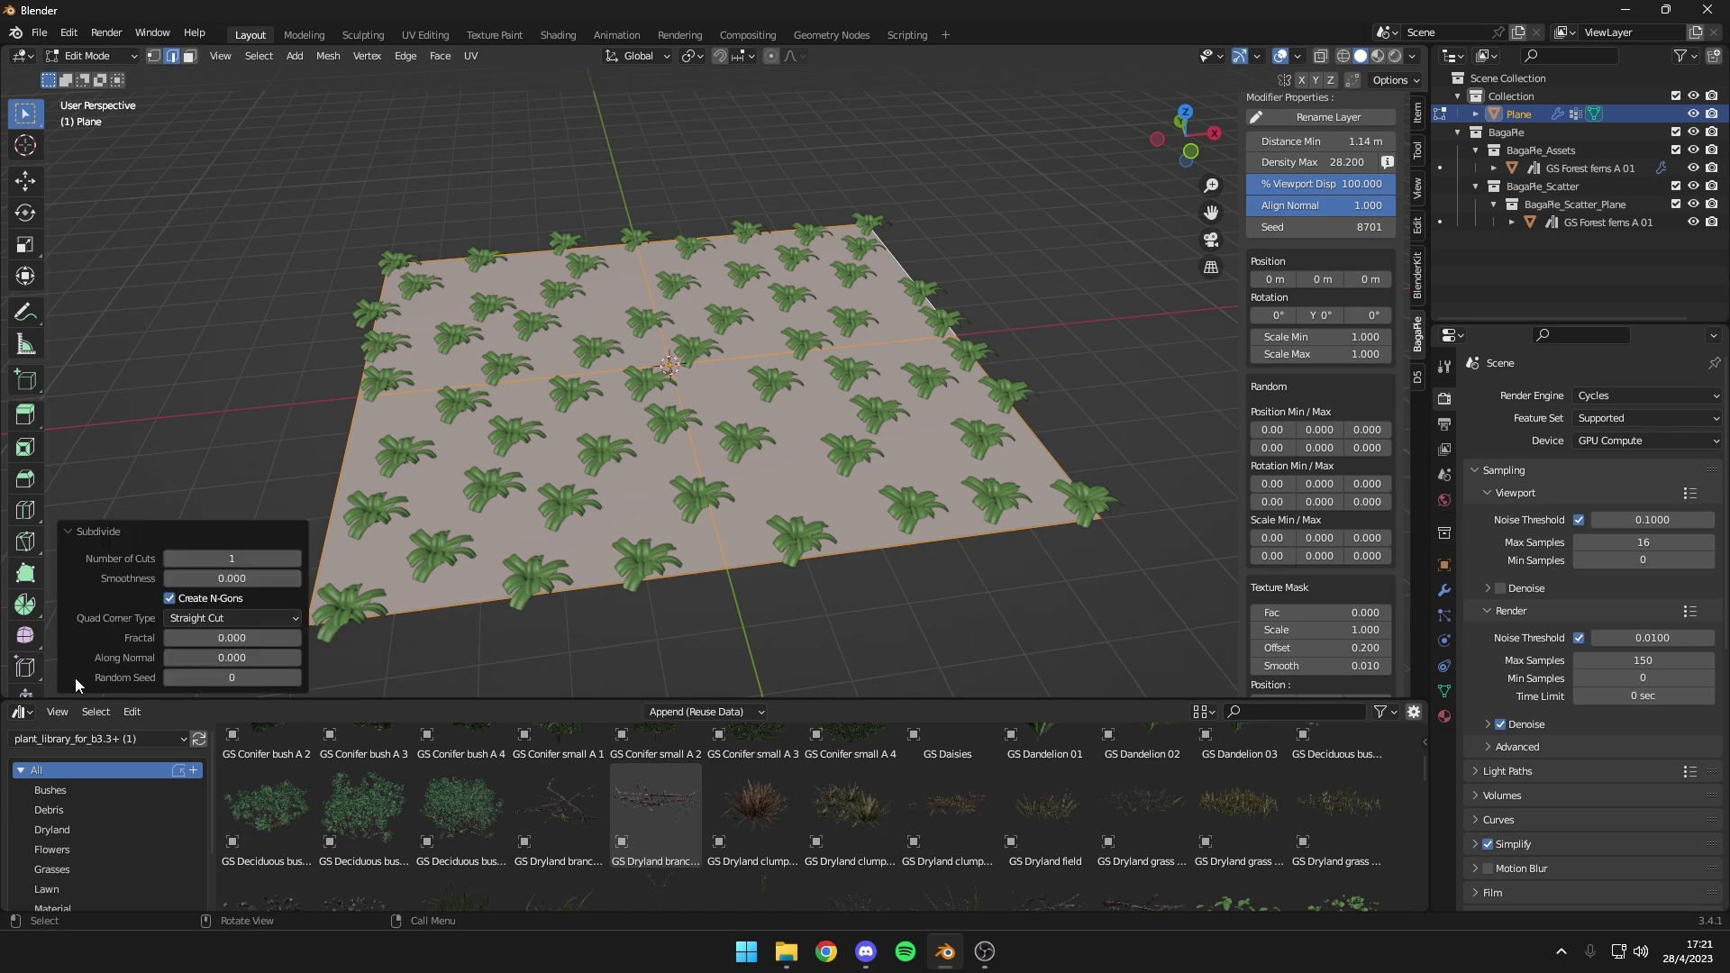
{"action": "left_click_drag", "start_coordinate": [217, 560], "coordinate": [304, 560]}
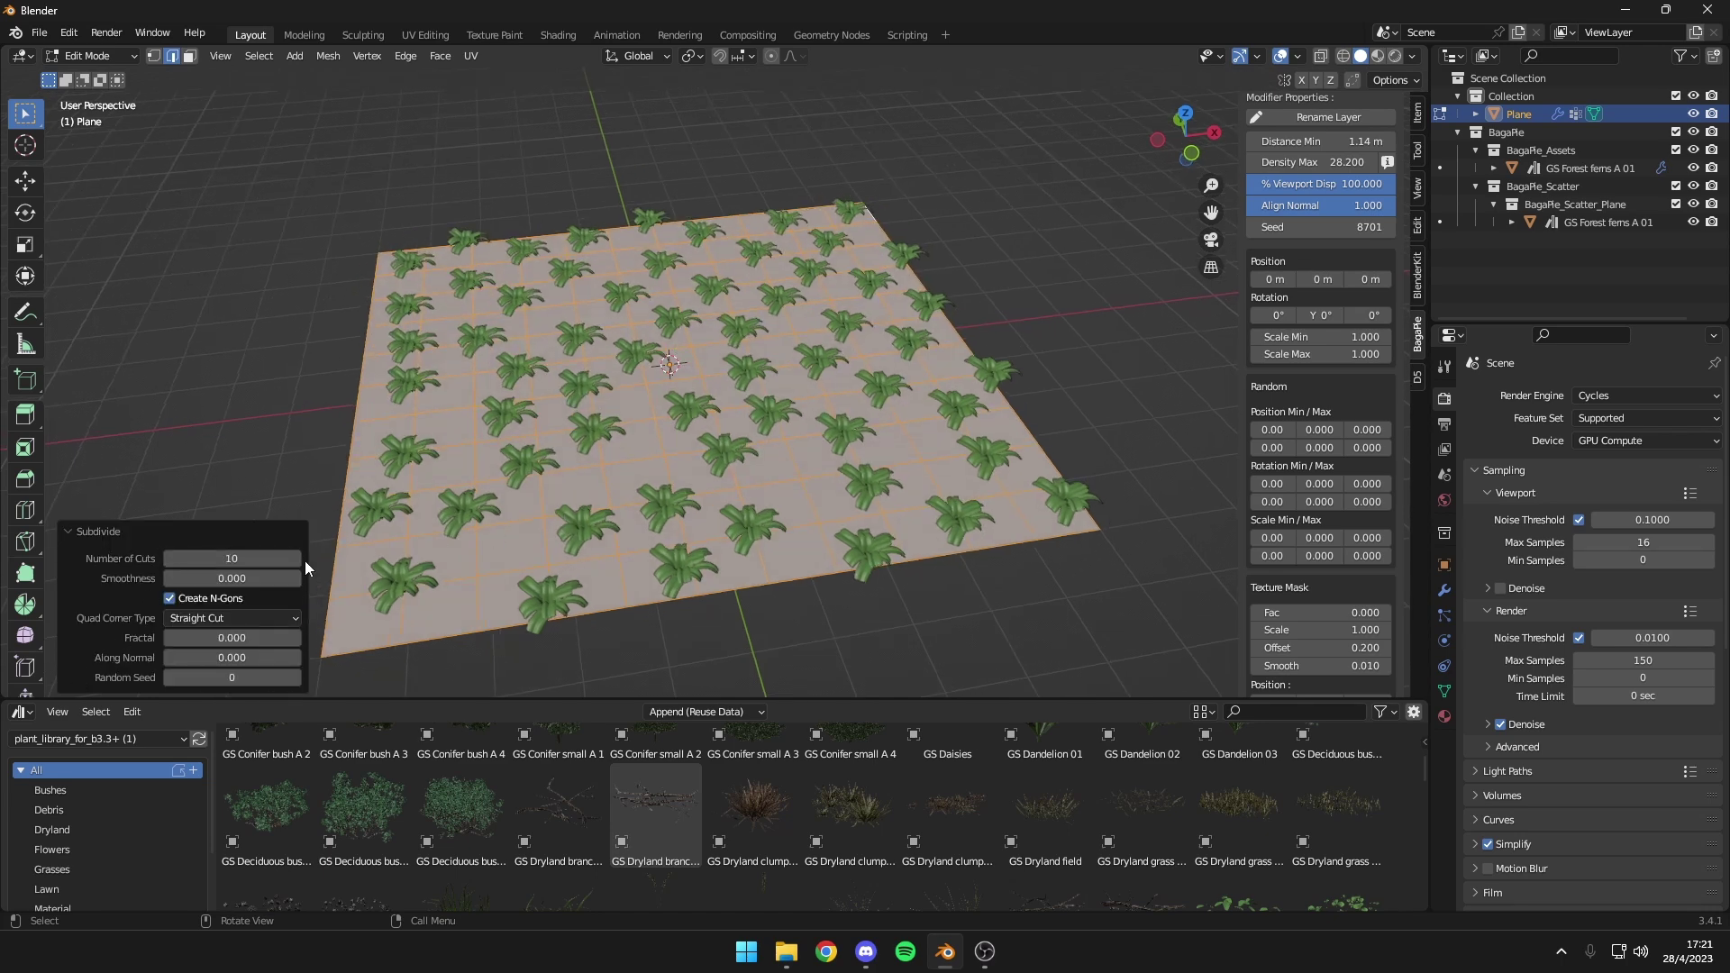
{"action": "left_click", "coordinate": [206, 561]}
{"action": "type", "text": "20"}
{"action": "key", "text": "Return"}
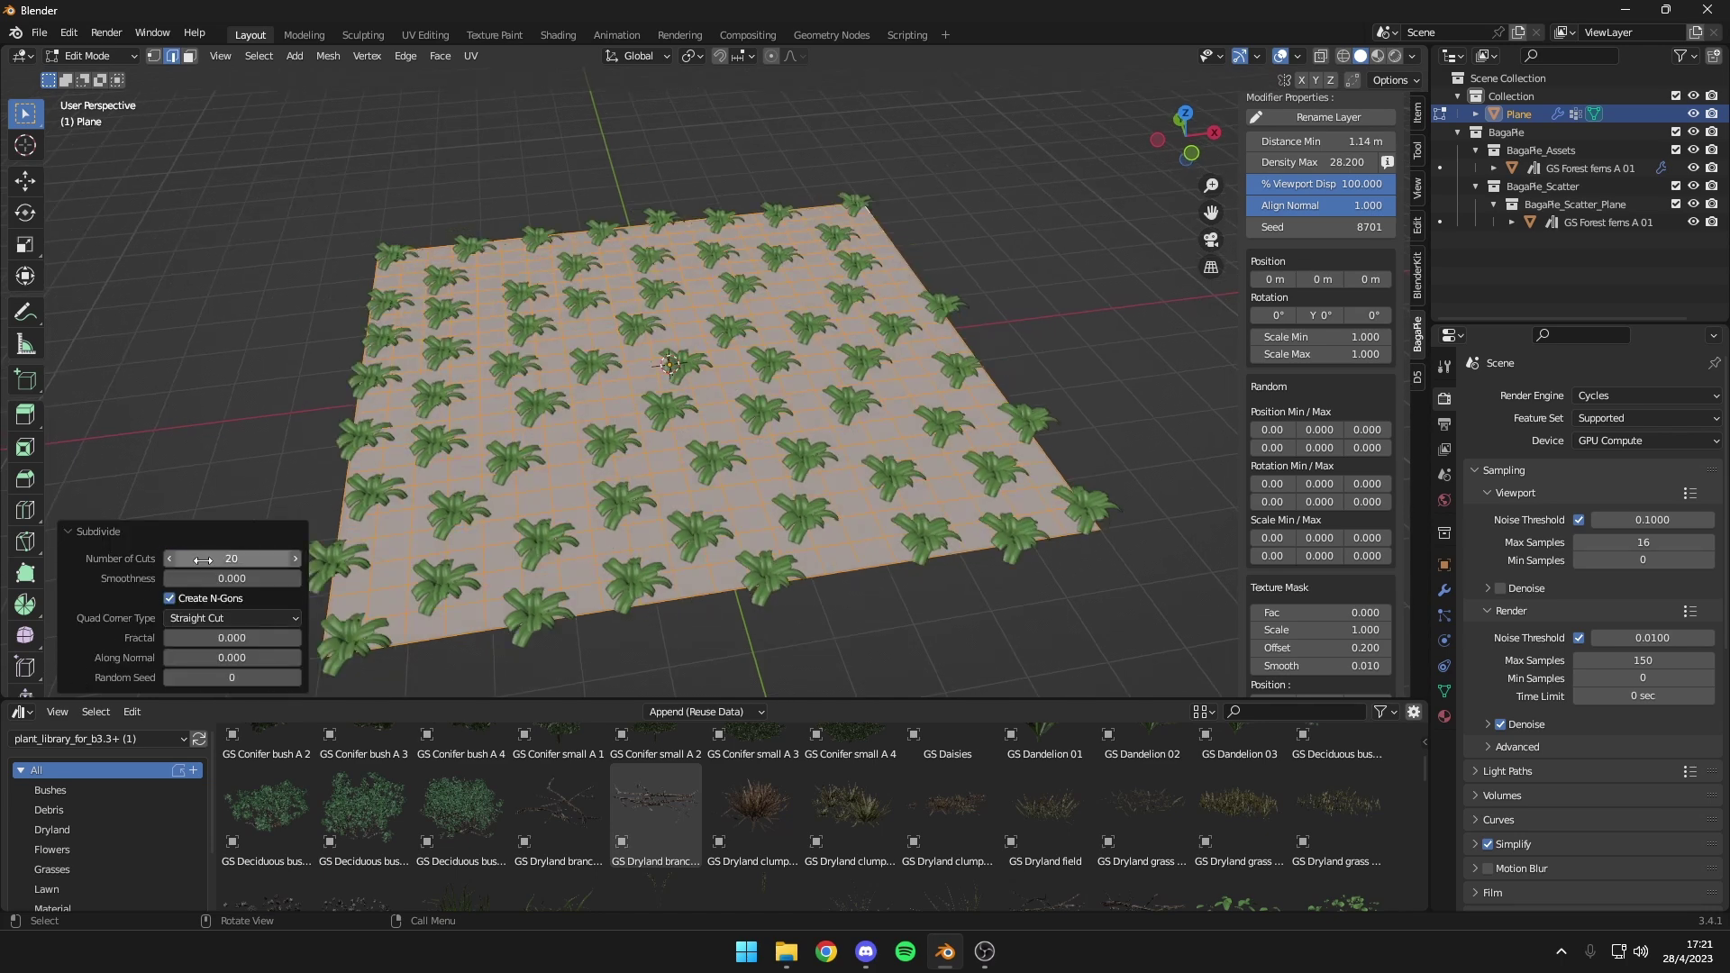
{"action": "key", "text": "Tab"}
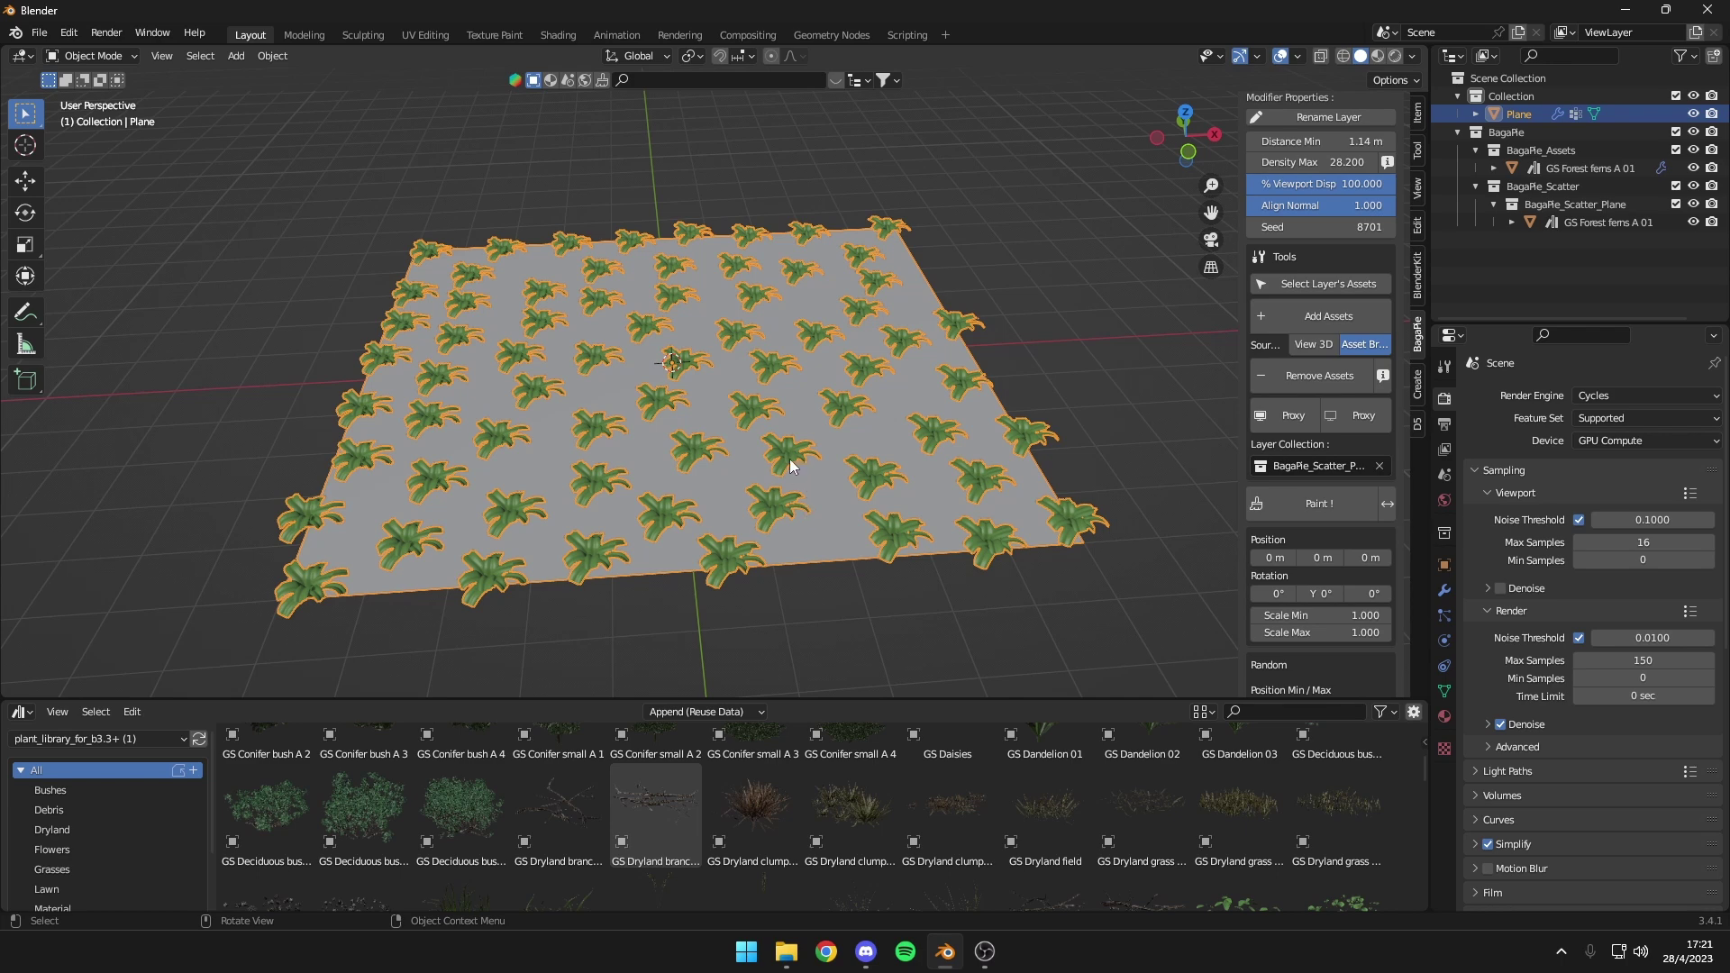
Paint ferns out of the plane's middle and right with a 179 px brush, then exit
{"action": "left_click", "coordinate": [1323, 505]}
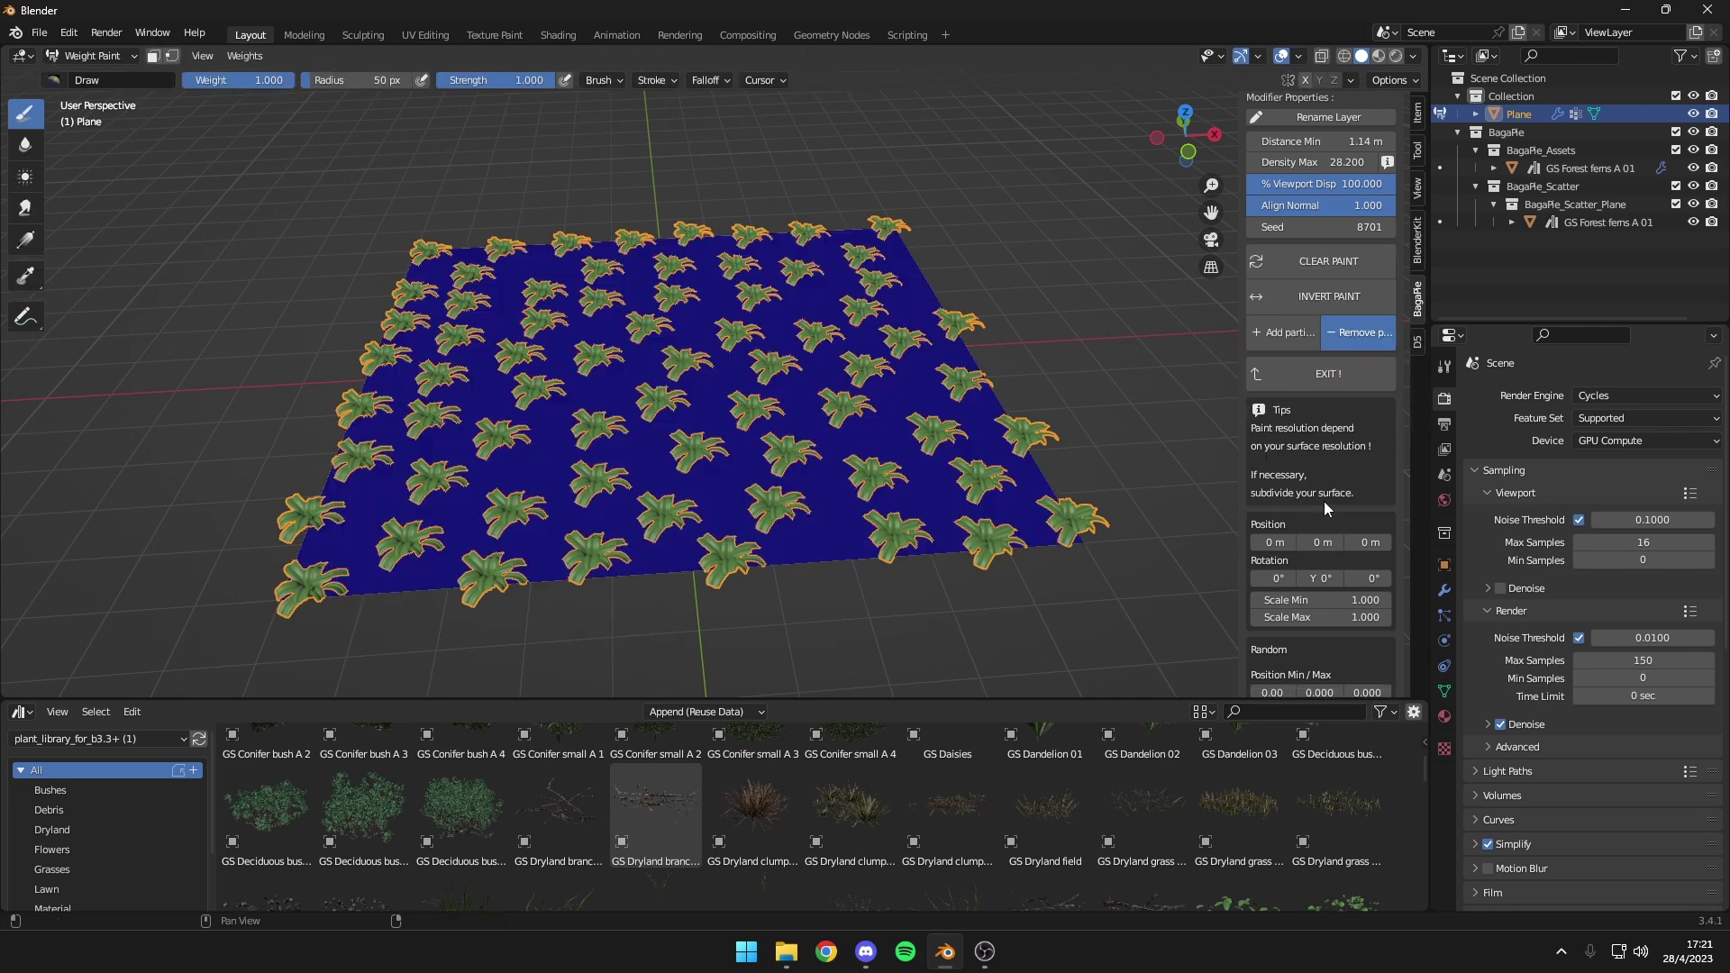
{"action": "mouse_move", "coordinate": [938, 313]}
{"action": "left_mouse_down"}
{"action": "mouse_move", "coordinate": [892, 450]}
{"action": "mouse_move", "coordinate": [763, 551]}
{"action": "mouse_move", "coordinate": [919, 263]}
{"action": "left_mouse_up"}
{"action": "key", "text": "f"}
{"action": "left_click", "coordinate": [923, 541]}
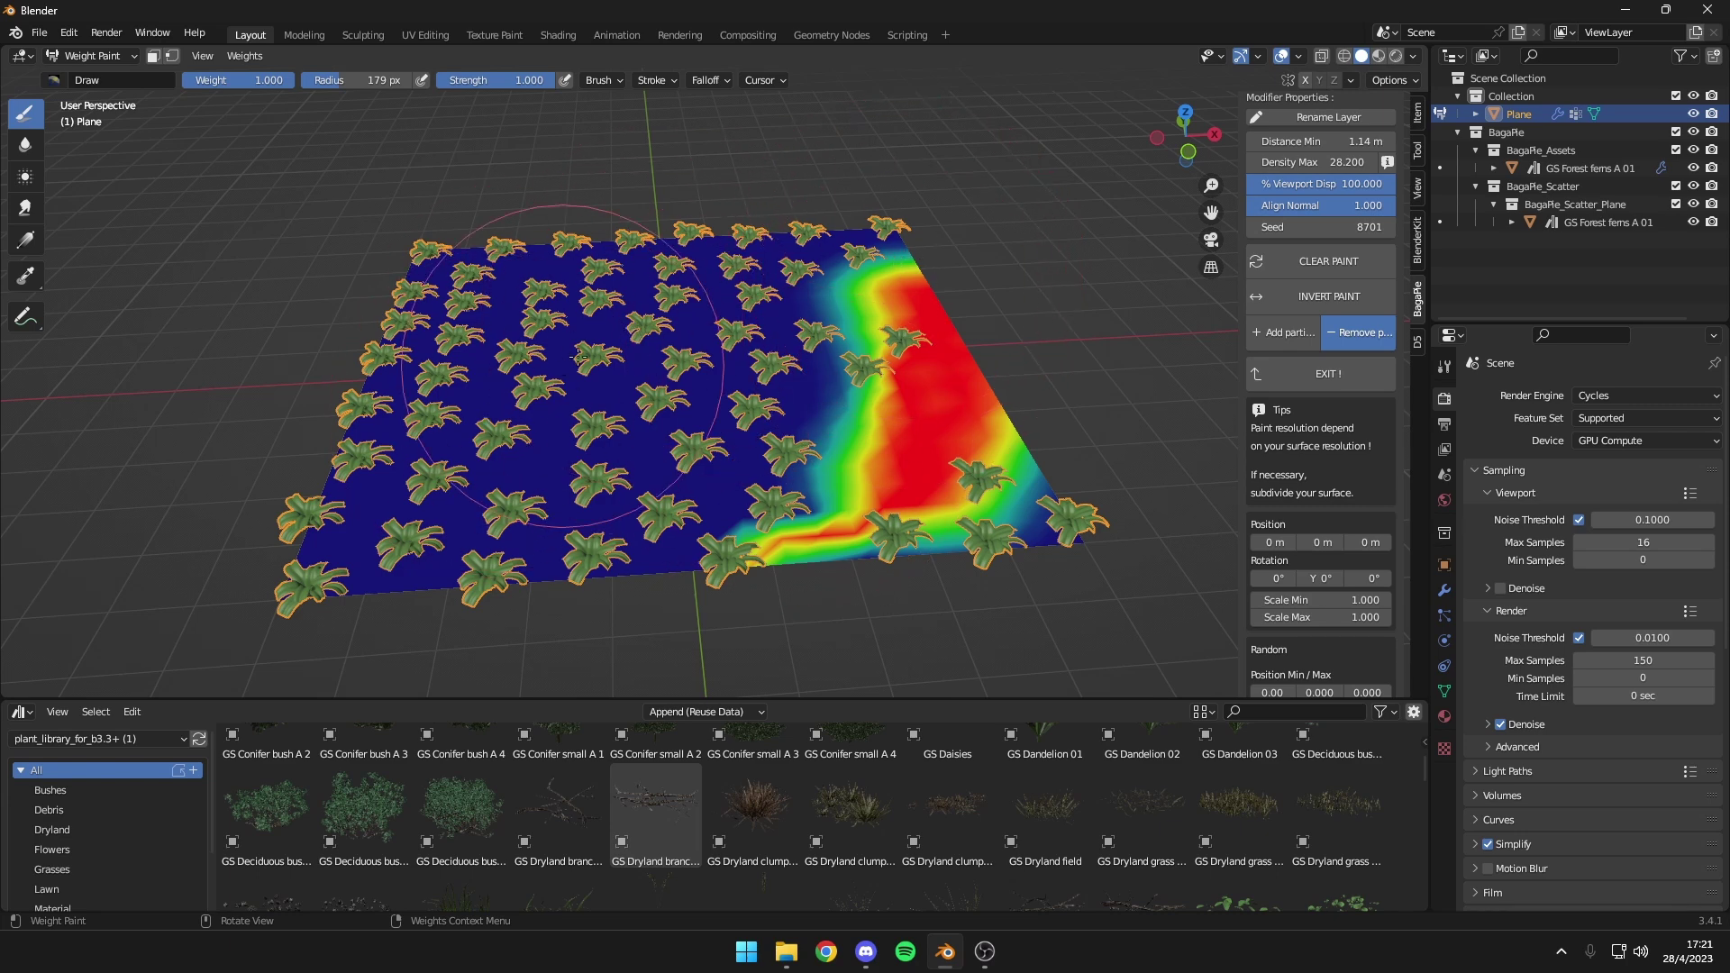
{"action": "mouse_move", "coordinate": [865, 306]}
{"action": "left_mouse_down"}
{"action": "mouse_move", "coordinate": [792, 378]}
{"action": "mouse_move", "coordinate": [714, 557]}
{"action": "mouse_move", "coordinate": [891, 287]}
{"action": "left_mouse_up"}
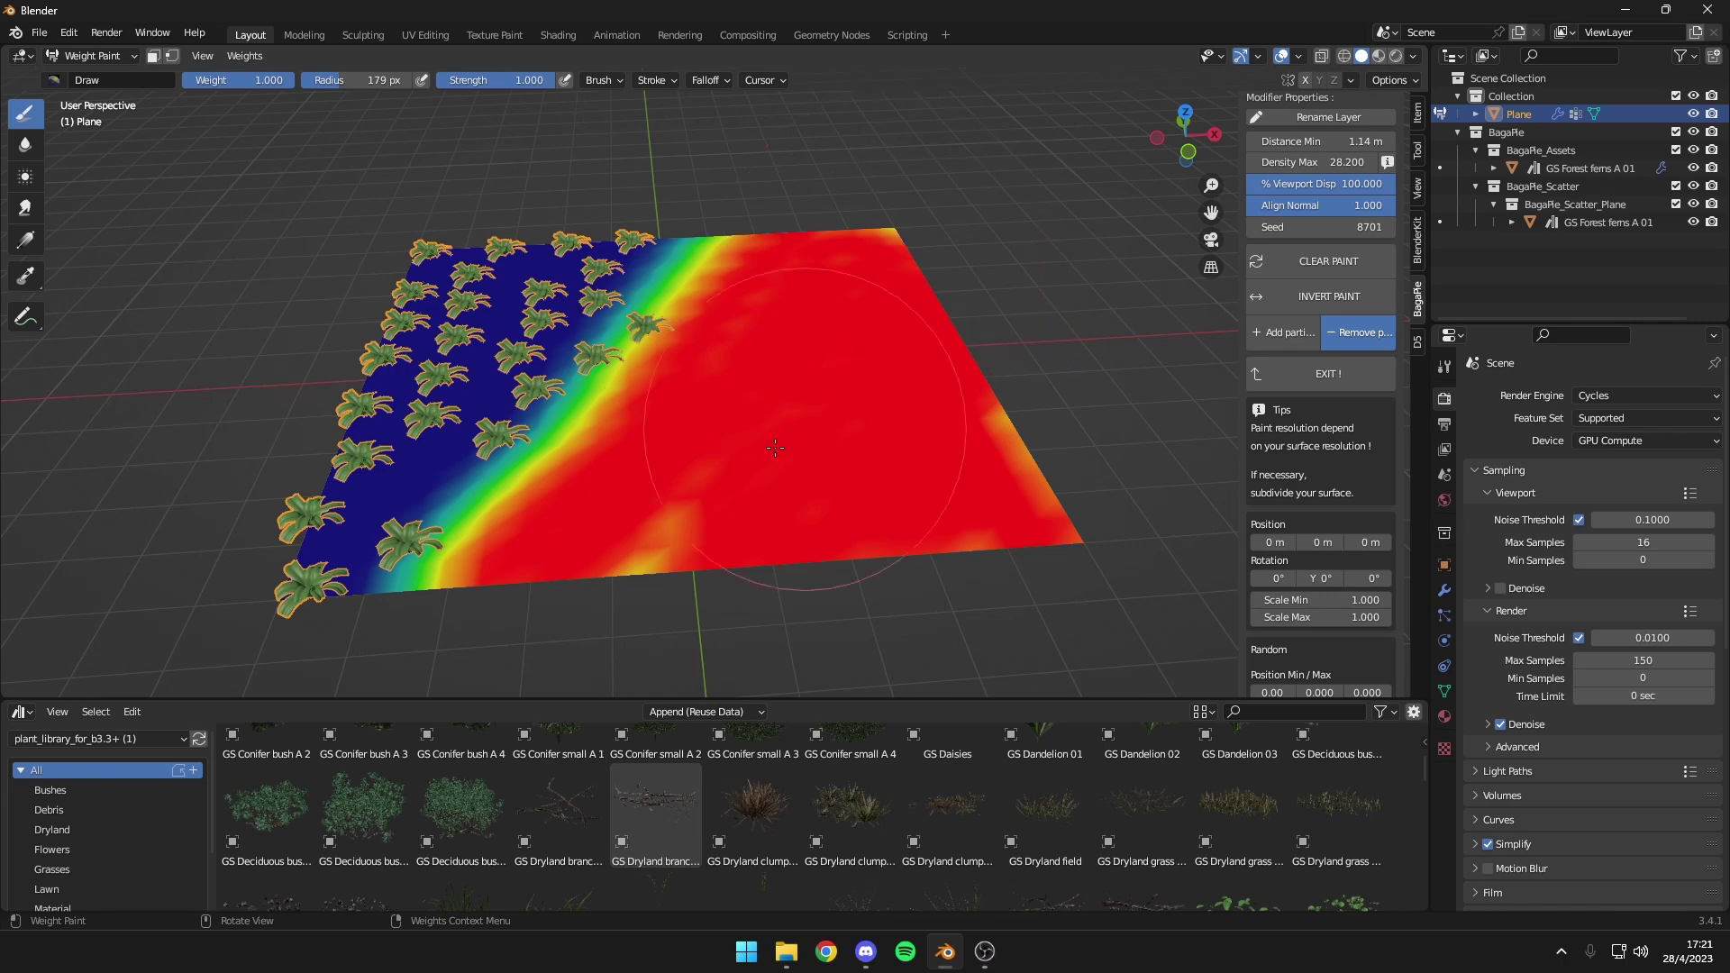
{"action": "middle_click_drag", "start_coordinate": [612, 351], "coordinate": [560, 361]}
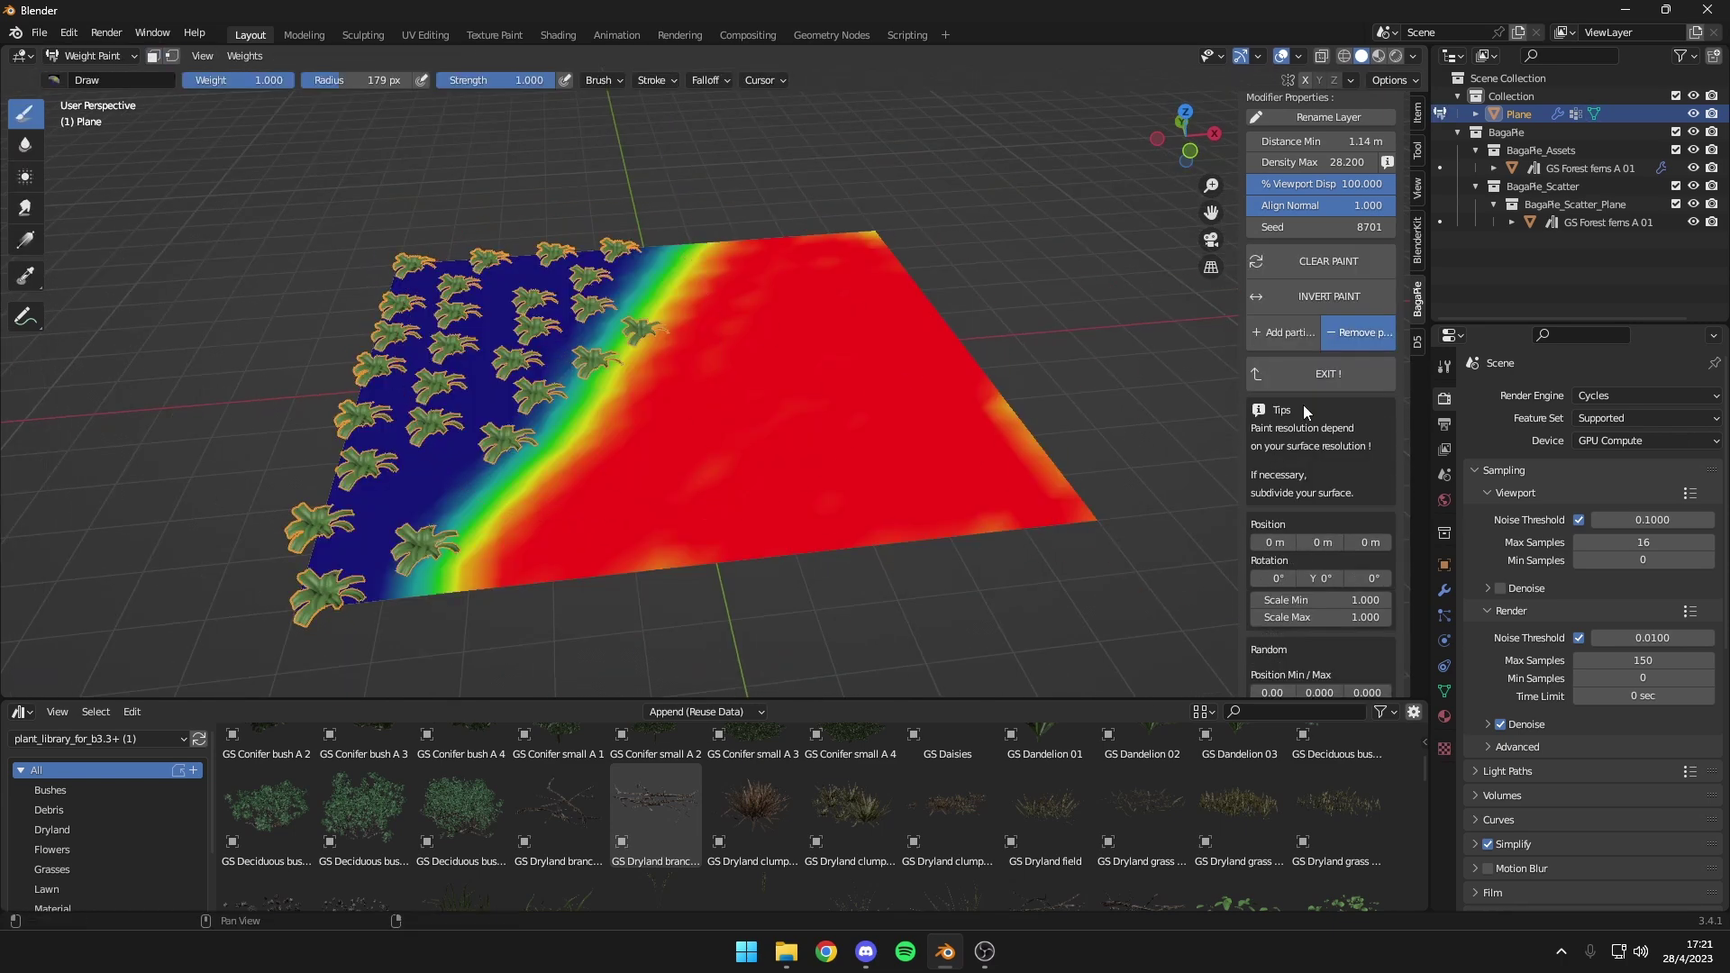
{"action": "left_click", "coordinate": [1315, 380]}
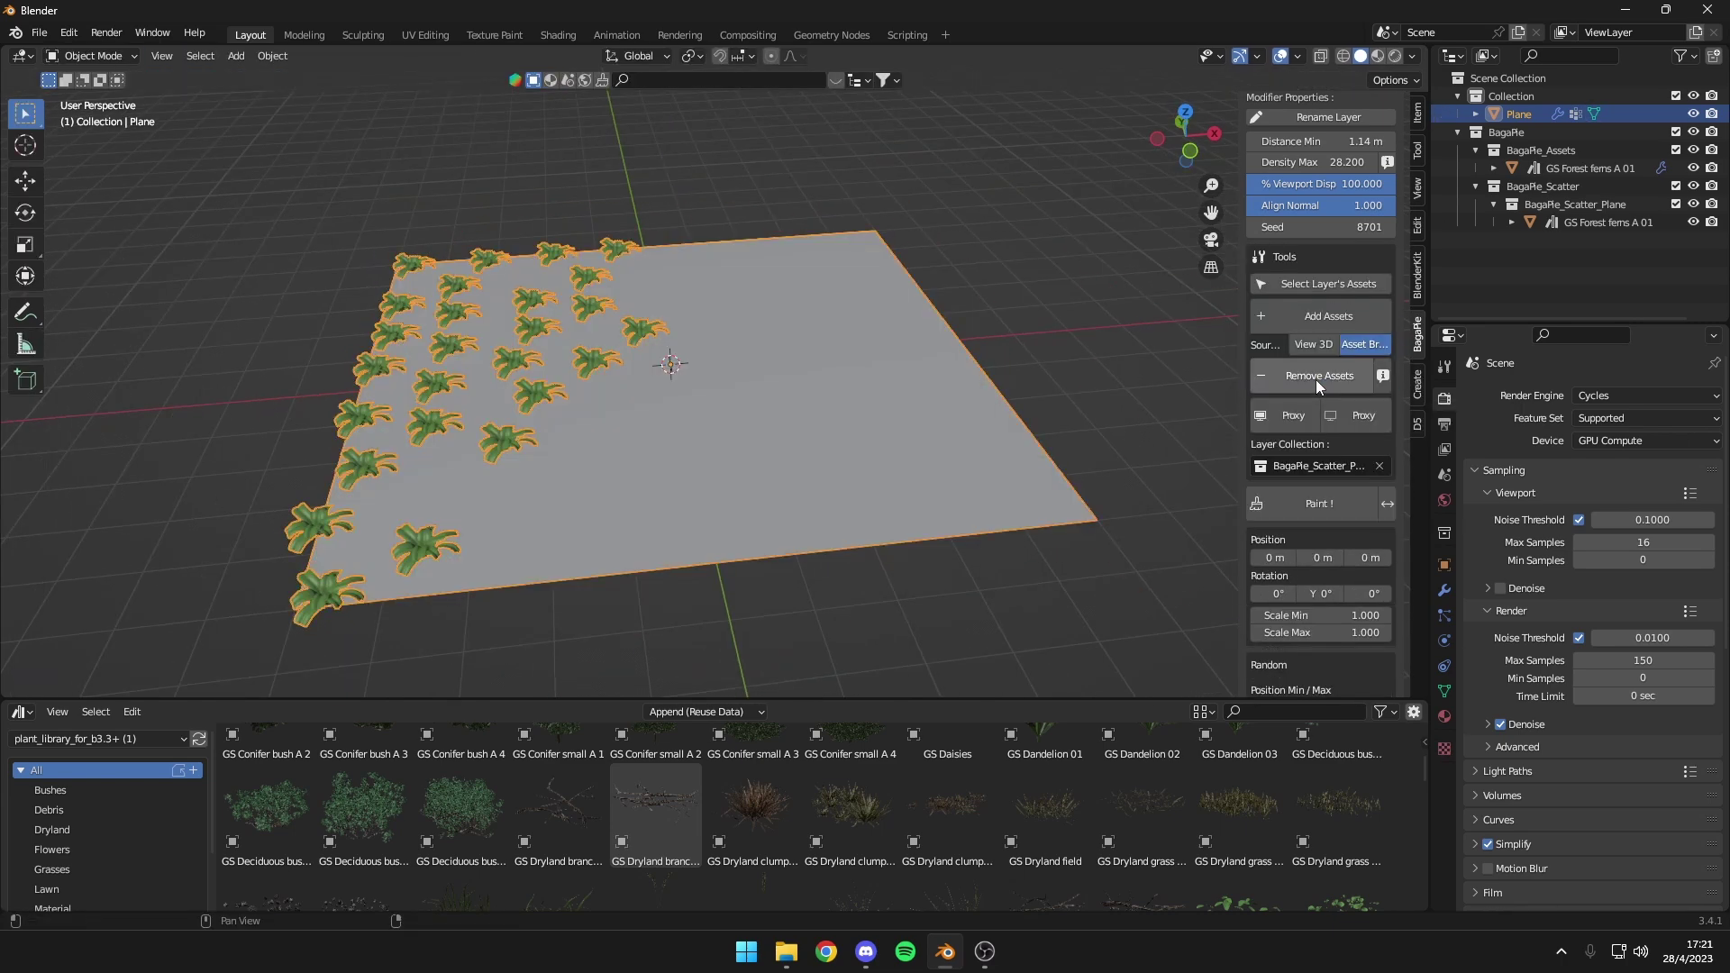
Set the fern scale range to Min 0.630 and Max 1.000
{"action": "middle_click_drag", "start_coordinate": [1047, 392], "coordinate": [975, 396]}
{"action": "scroll", "coordinate": [728, 539], "scroll_direction": "up", "scroll_amount": 2}
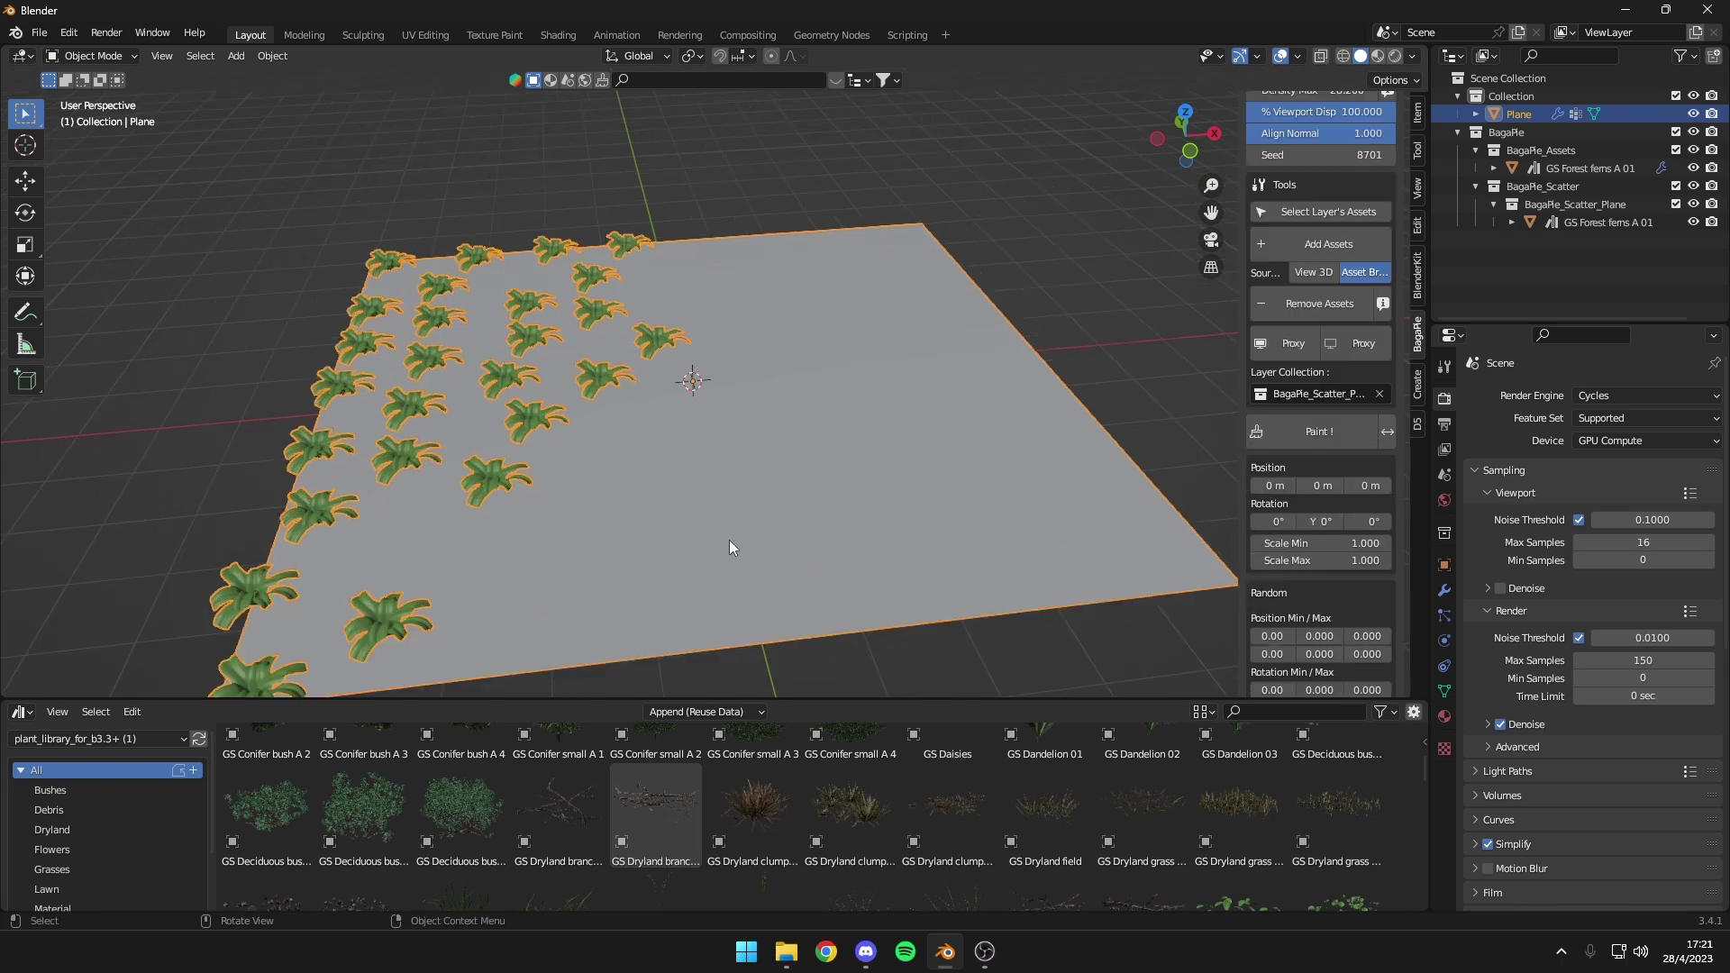
{"action": "scroll", "coordinate": [1321, 554], "scroll_direction": "down", "scroll_amount": 2}
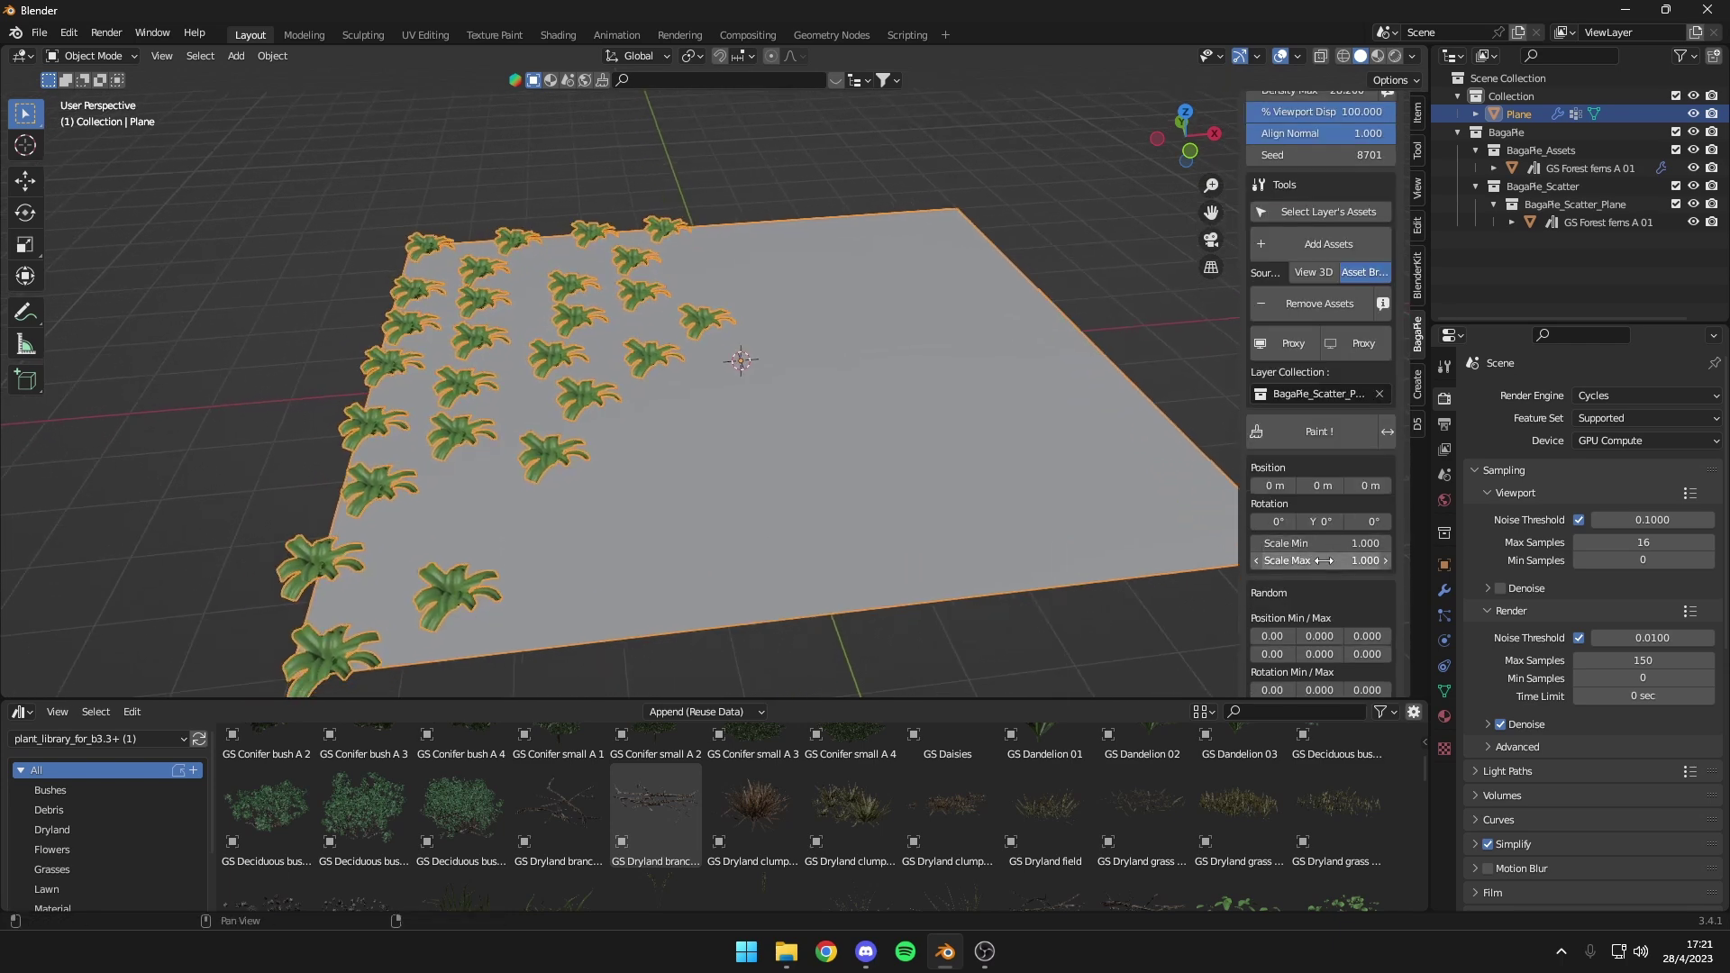
{"action": "mouse_move", "coordinate": [1325, 559]}
{"action": "left_mouse_down"}
{"action": "mouse_move", "coordinate": [1397, 560]}
{"action": "mouse_move", "coordinate": [1271, 543]}
{"action": "left_mouse_up"}
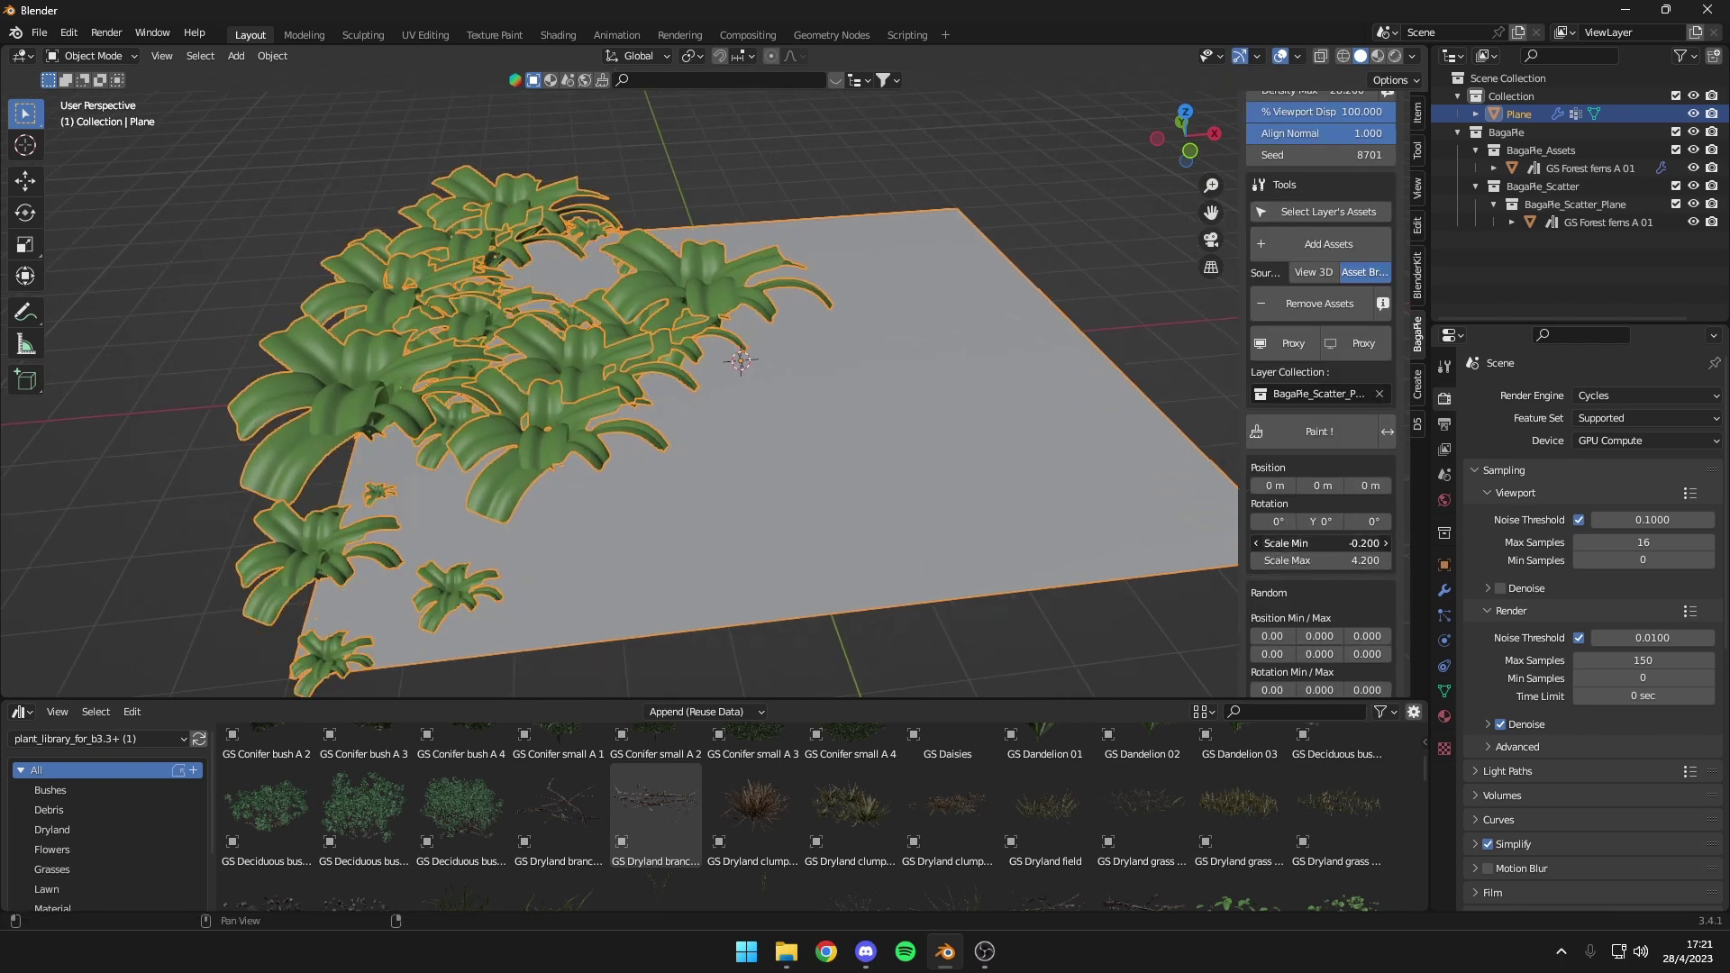
{"action": "scroll", "coordinate": [780, 462], "scroll_direction": "up", "scroll_amount": 3}
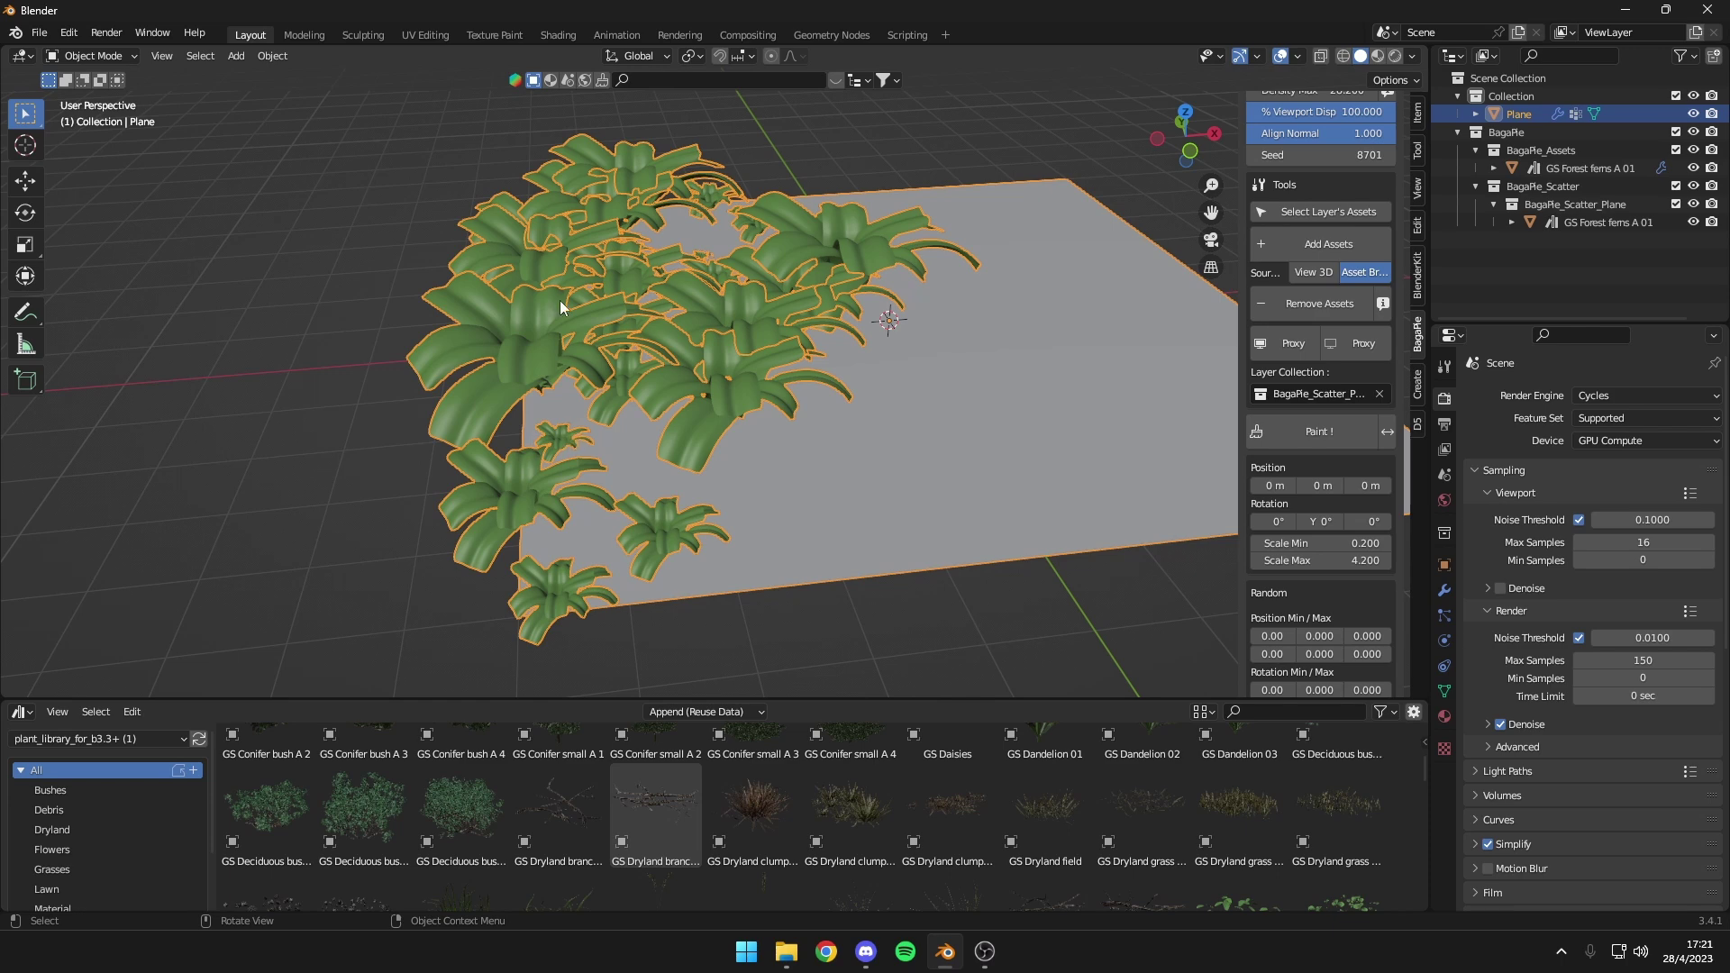
{"action": "mouse_move", "coordinate": [1321, 543]}
{"action": "left_mouse_down"}
{"action": "mouse_move", "coordinate": [1360, 543]}
{"action": "mouse_move", "coordinate": [1279, 559]}
{"action": "left_mouse_up"}
Randomise the ferns' rotation around Z by about 17°
{"action": "scroll", "coordinate": [721, 397], "scroll_direction": "up", "scroll_amount": 2}
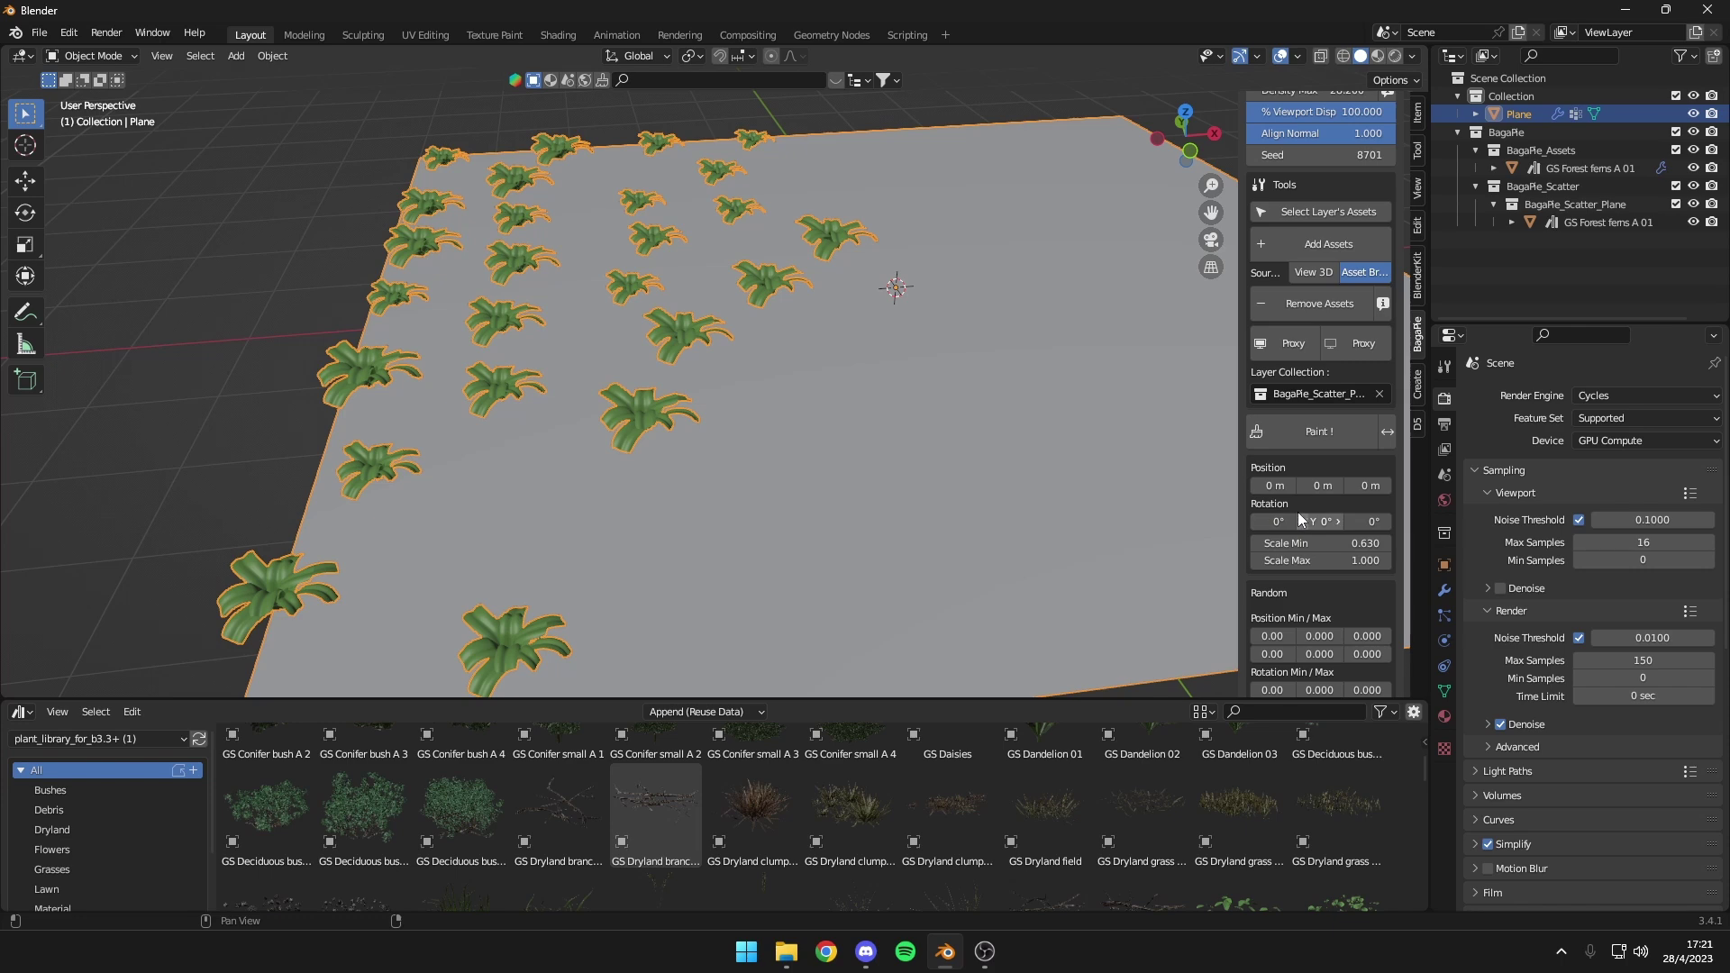
{"action": "mouse_move", "coordinate": [1370, 522]}
{"action": "left_mouse_down"}
{"action": "mouse_move", "coordinate": [1387, 521]}
{"action": "mouse_move", "coordinate": [1381, 491]}
{"action": "mouse_move", "coordinate": [1324, 491]}
{"action": "left_mouse_up"}
{"action": "scroll", "coordinate": [1352, 466], "scroll_direction": "down", "scroll_amount": 5}
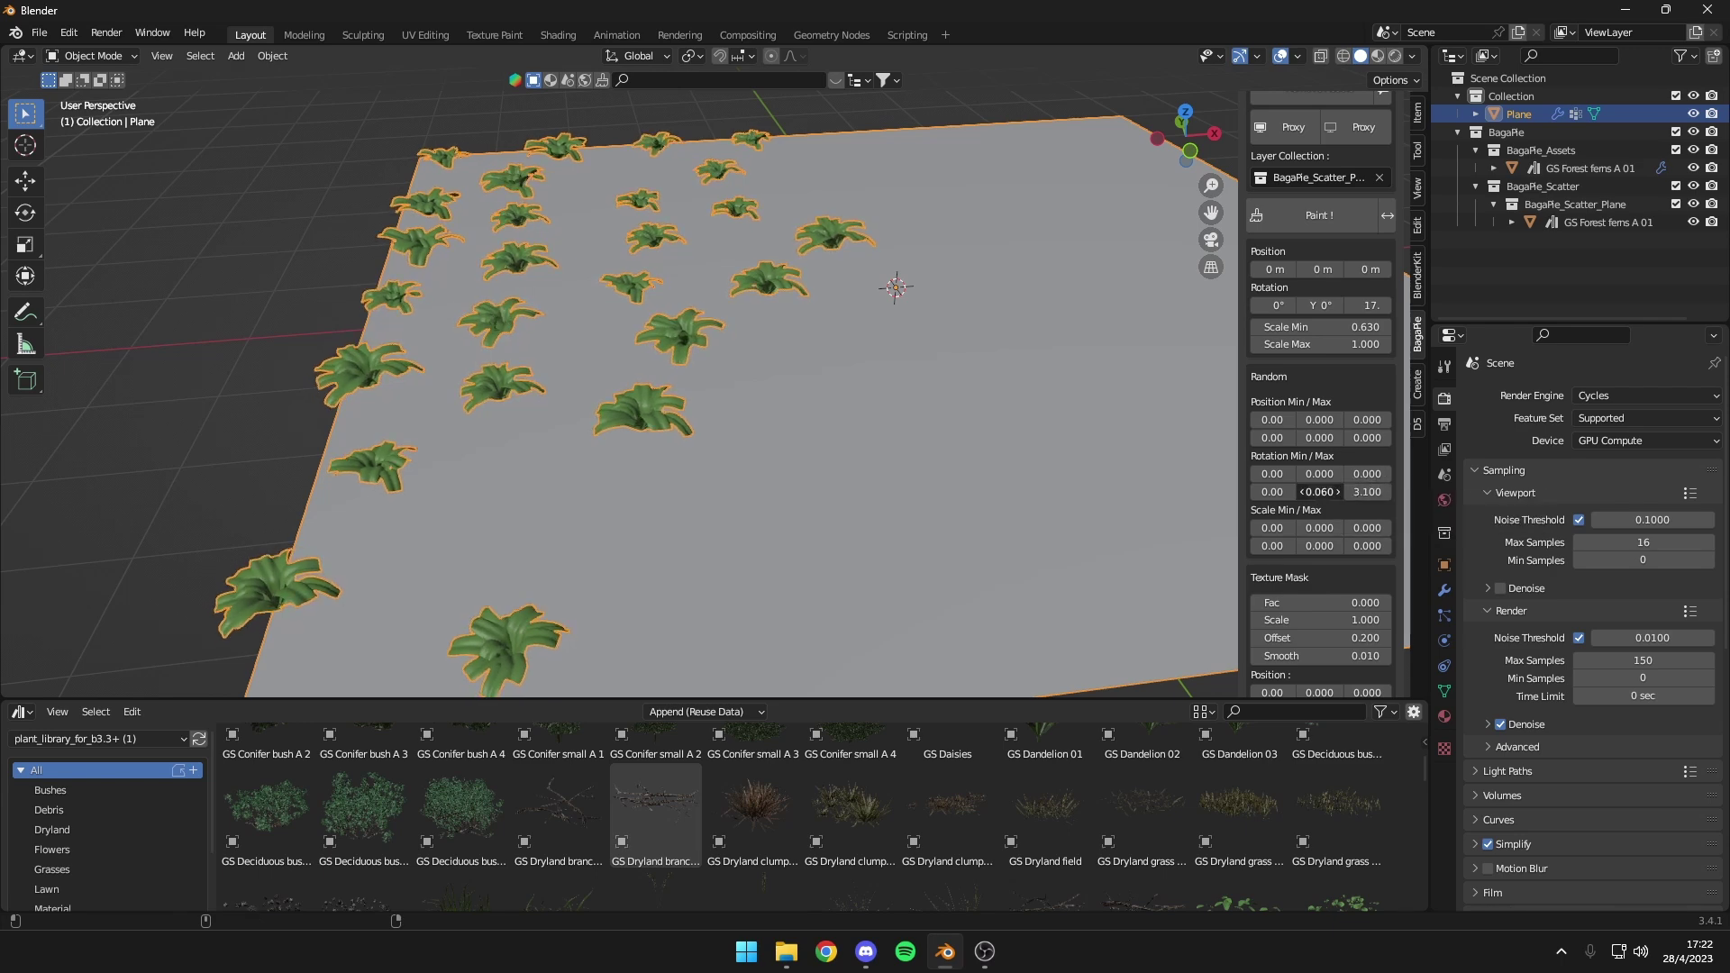
{"action": "mouse_move", "coordinate": [747, 423]}
{"action": "middle_mouse_down"}
{"action": "mouse_move", "coordinate": [966, 424]}
{"action": "mouse_move", "coordinate": [971, 573]}
{"action": "mouse_move", "coordinate": [1077, 567]}
{"action": "middle_mouse_up"}
{"action": "scroll", "coordinate": [1077, 567], "scroll_direction": "down", "scroll_amount": 5}
{"action": "scroll", "coordinate": [1292, 420], "scroll_direction": "down", "scroll_amount": 5}
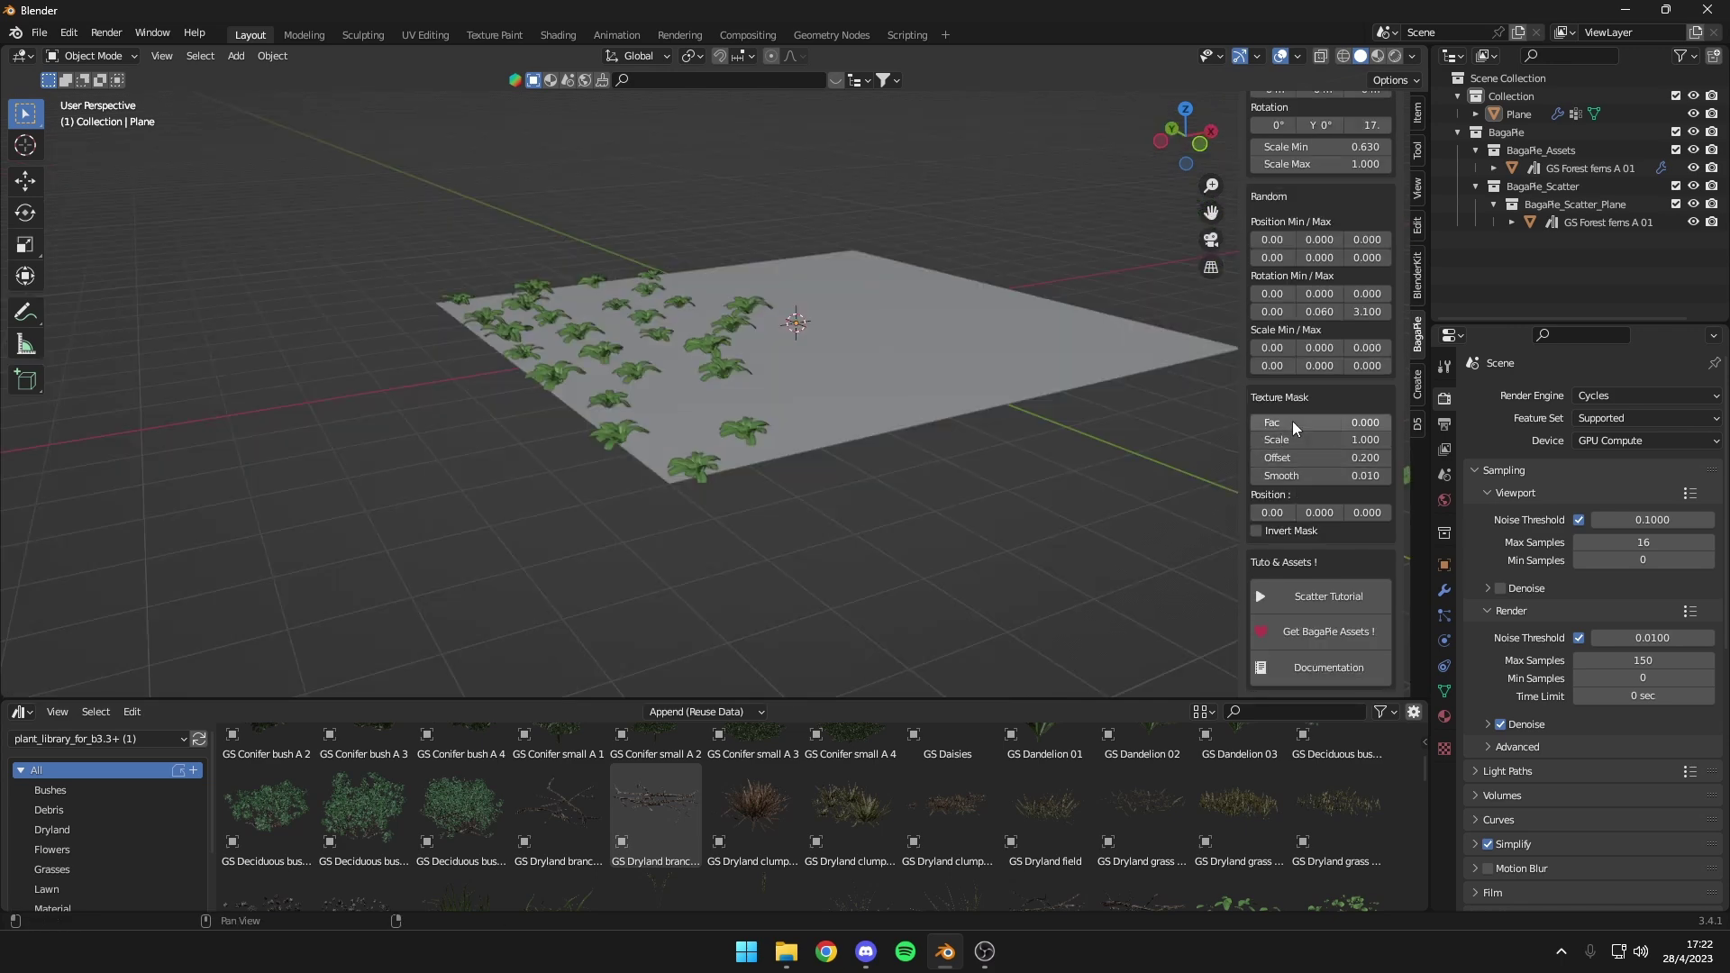
{"action": "scroll", "coordinate": [1312, 490], "scroll_direction": "up", "scroll_amount": 2}
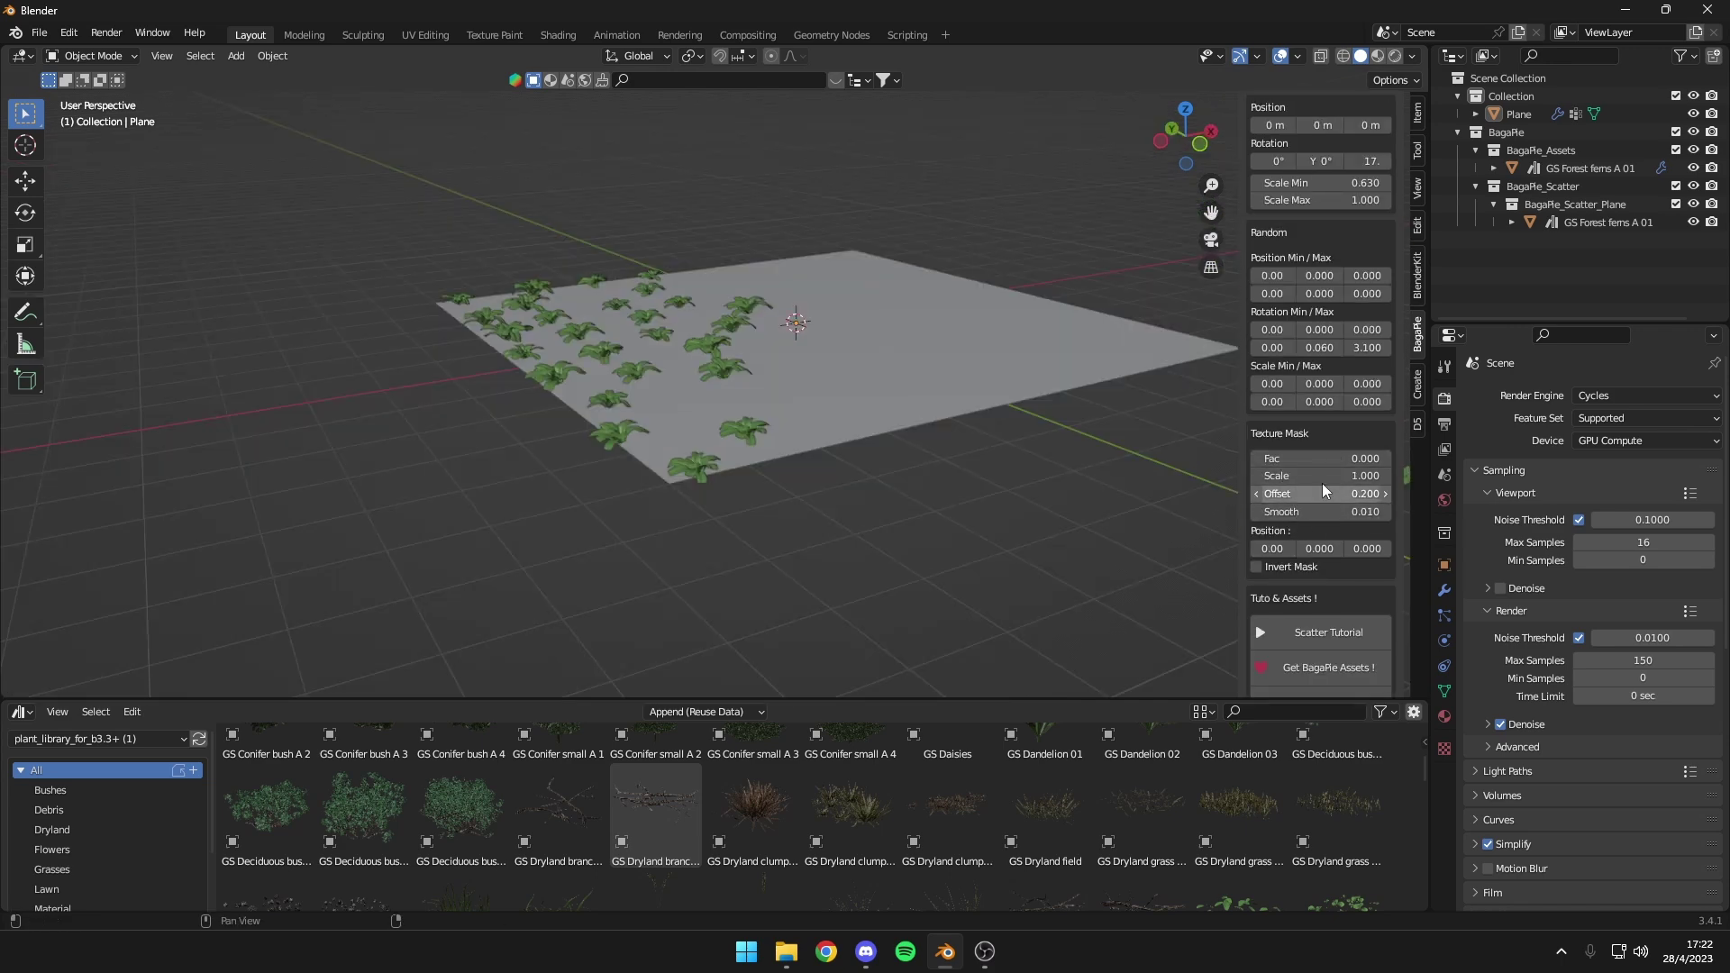
{"action": "scroll", "coordinate": [1321, 483], "scroll_direction": "up", "scroll_amount": 2}
{"action": "scroll", "coordinate": [1317, 545], "scroll_direction": "up", "scroll_amount": 3}
Add the GS Grass 01 asset to the plane's fern scatter layer
{"action": "scroll", "coordinate": [1123, 461], "scroll_direction": "up", "scroll_amount": 3}
{"action": "left_click", "coordinate": [1122, 462]}
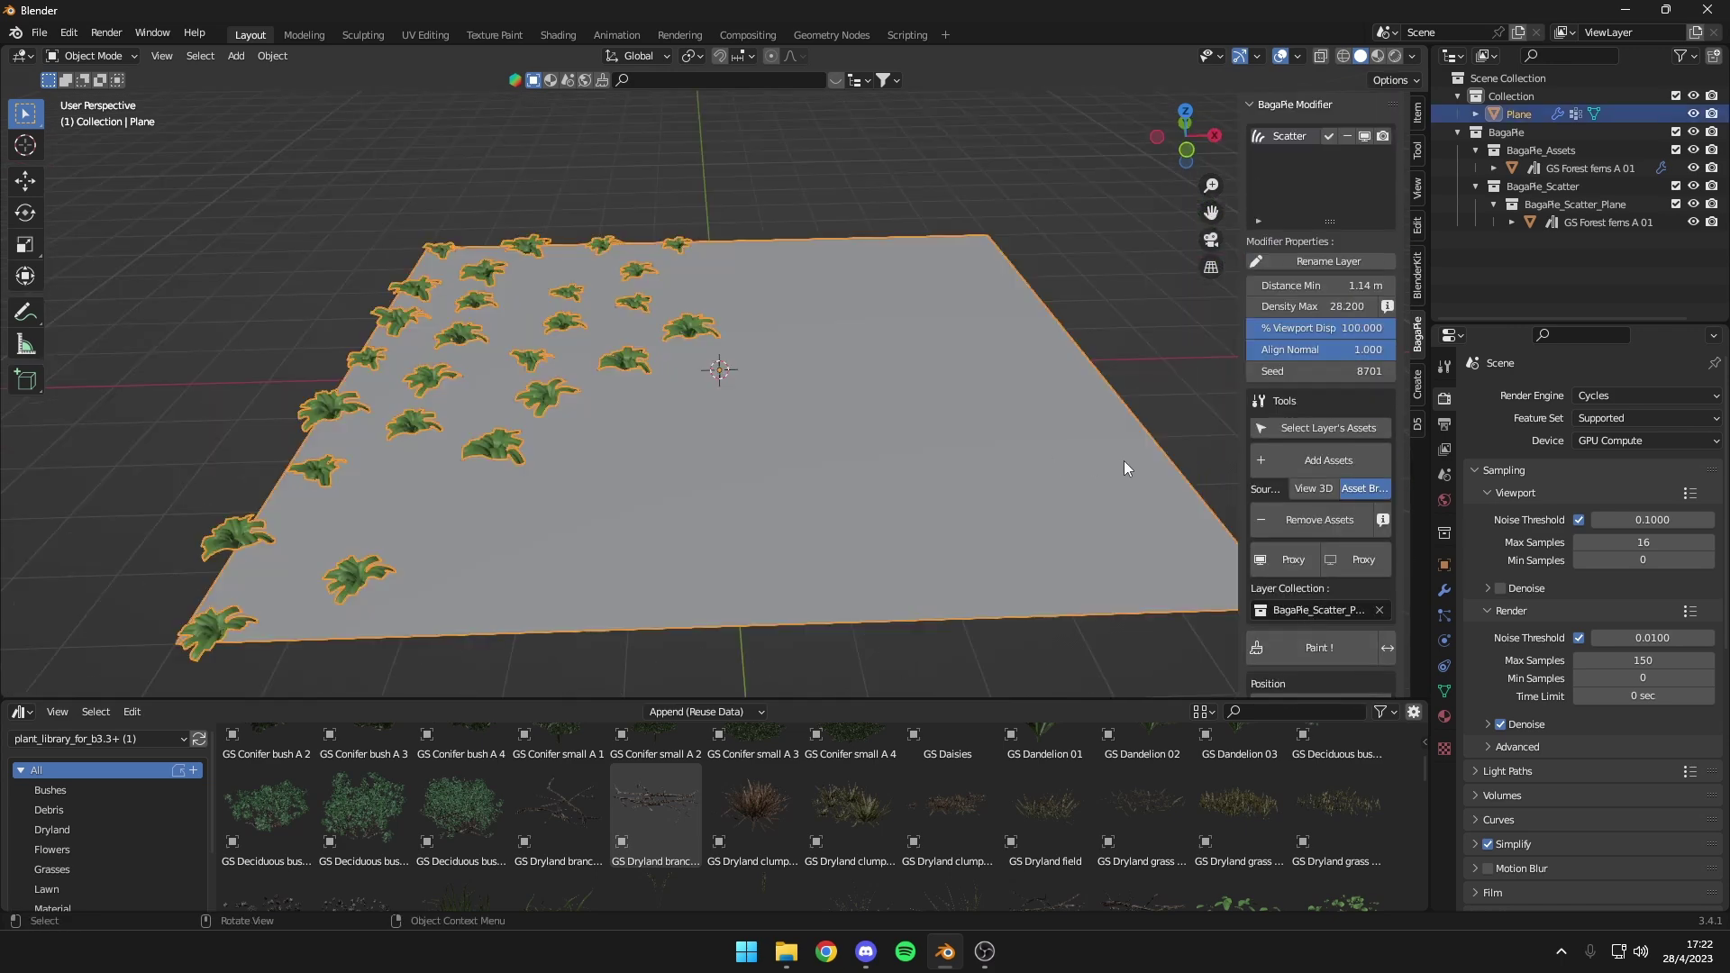
{"action": "scroll", "coordinate": [874, 452], "scroll_direction": "up", "scroll_amount": 2}
{"action": "scroll", "coordinate": [888, 808], "scroll_direction": "down", "scroll_amount": 3}
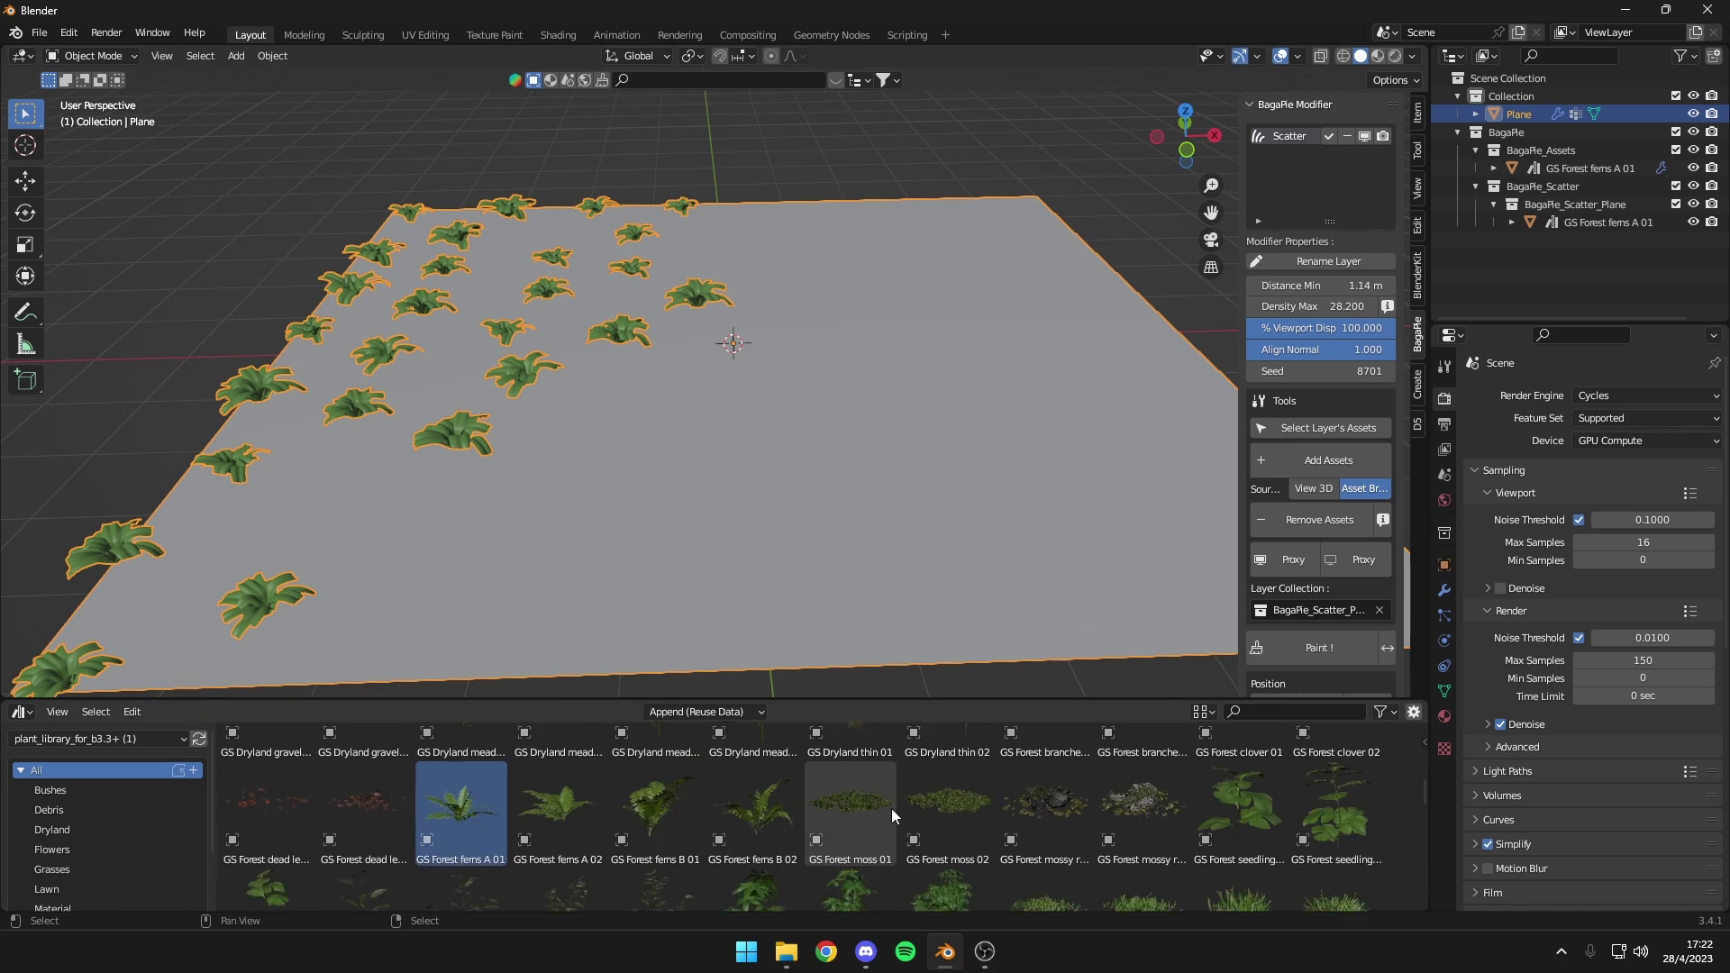
{"action": "scroll", "coordinate": [884, 805], "scroll_direction": "down", "scroll_amount": 1}
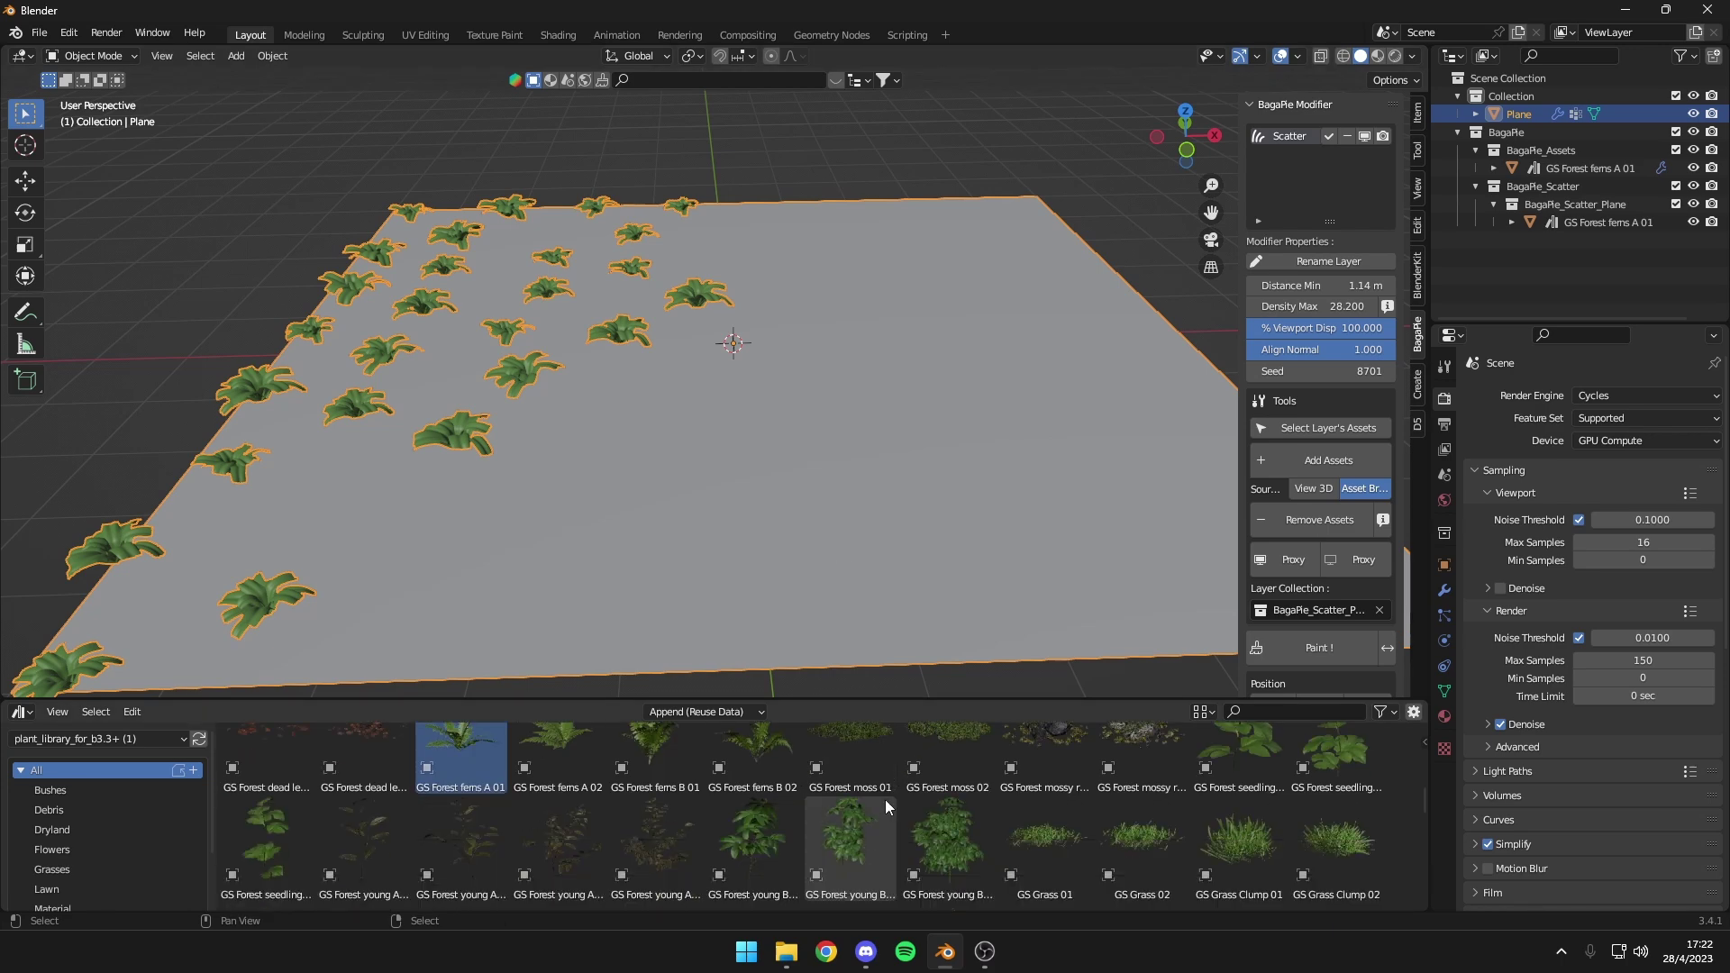
{"action": "left_click", "coordinate": [1037, 833]}
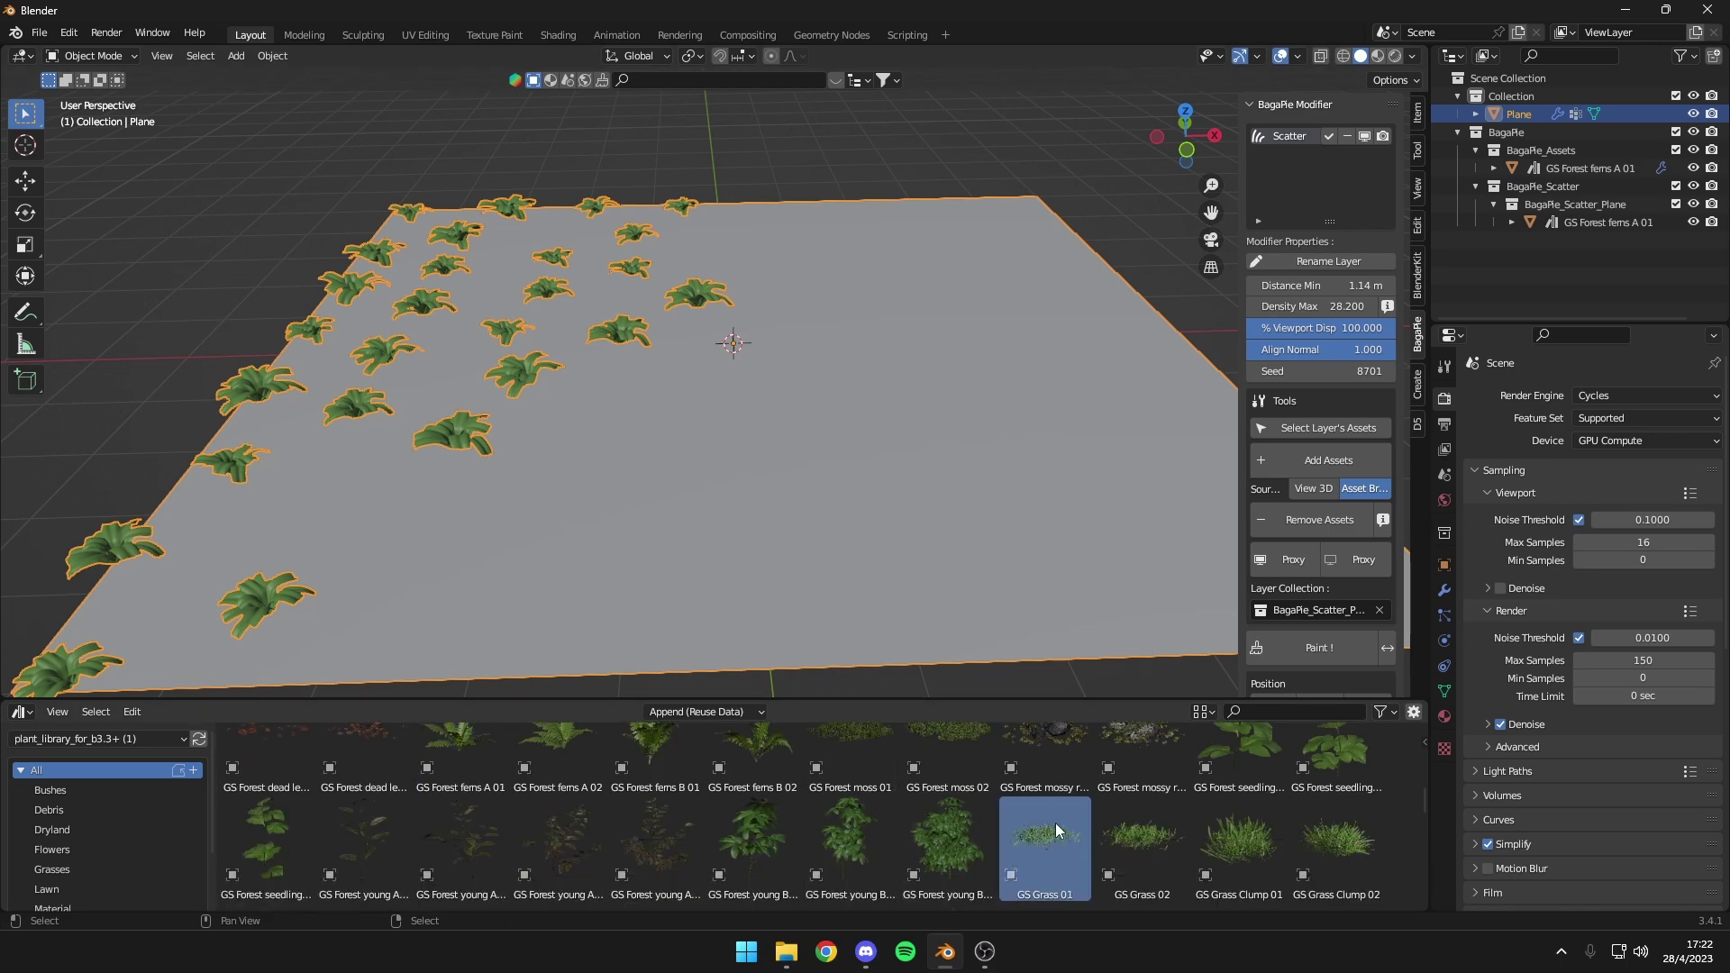
{"action": "left_click", "coordinate": [1351, 465]}
{"action": "left_click", "coordinate": [637, 479]}
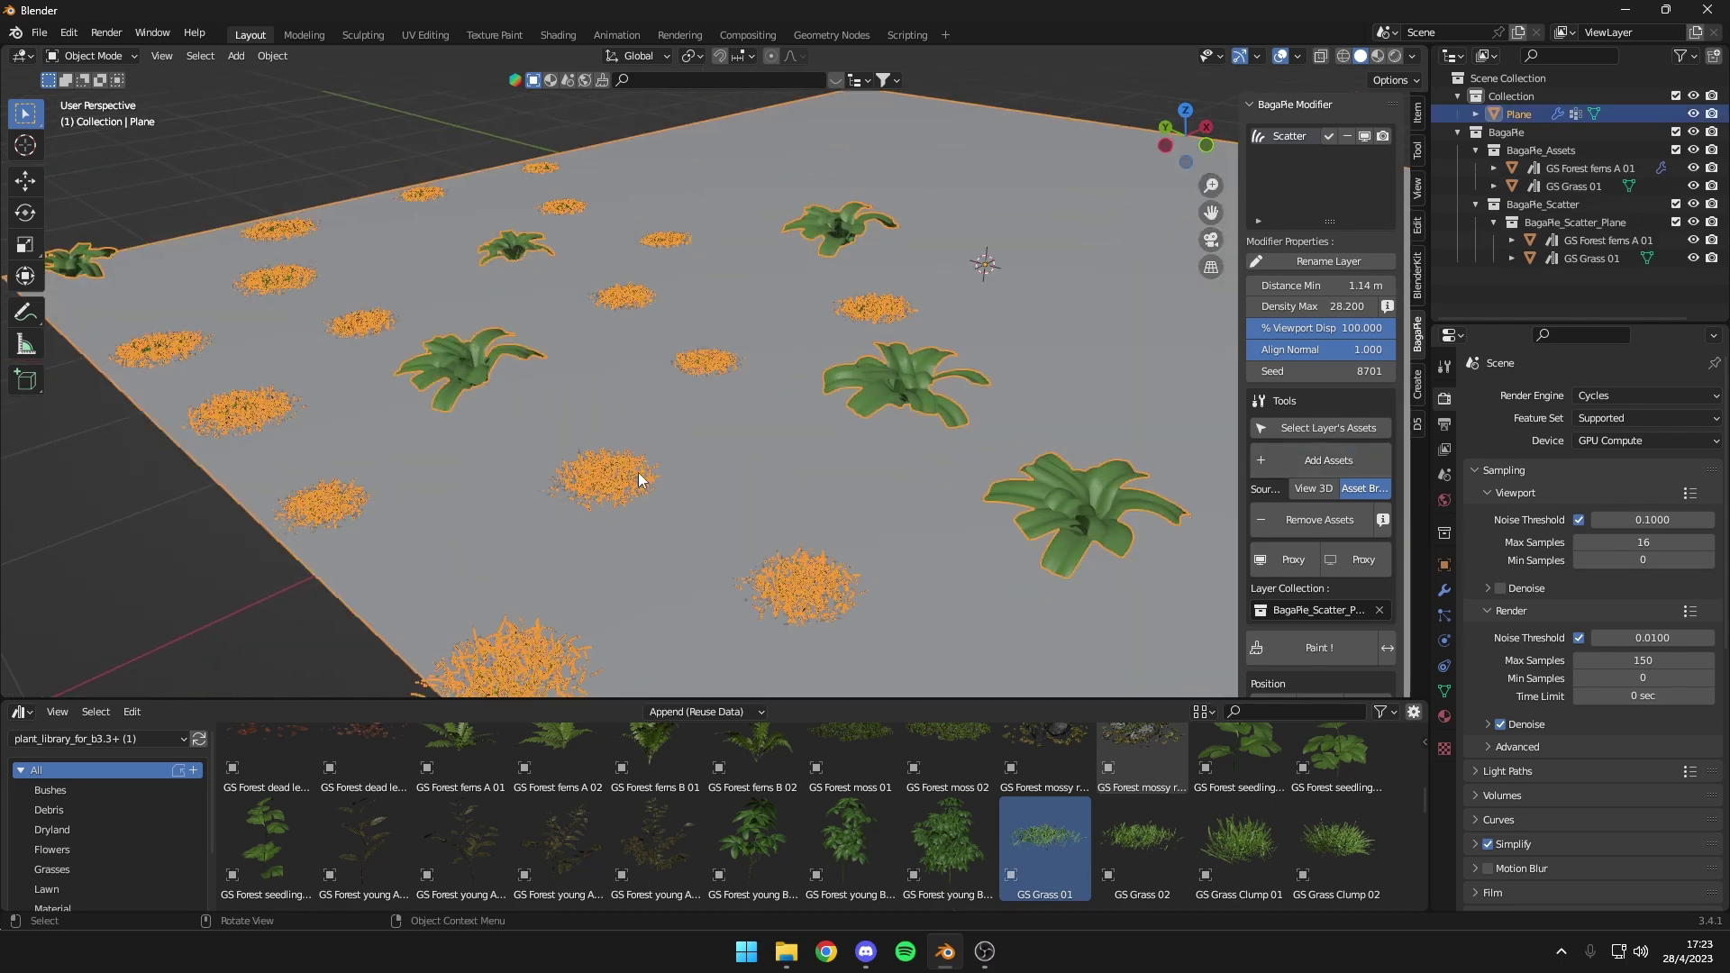
{"action": "scroll", "coordinate": [900, 393], "scroll_direction": "down", "scroll_amount": 3}
{"action": "mouse_move", "coordinate": [901, 392]}
{"action": "middle_mouse_down"}
{"action": "mouse_move", "coordinate": [807, 398]}
{"action": "mouse_move", "coordinate": [758, 343]}
{"action": "mouse_move", "coordinate": [796, 331]}
{"action": "middle_mouse_up"}
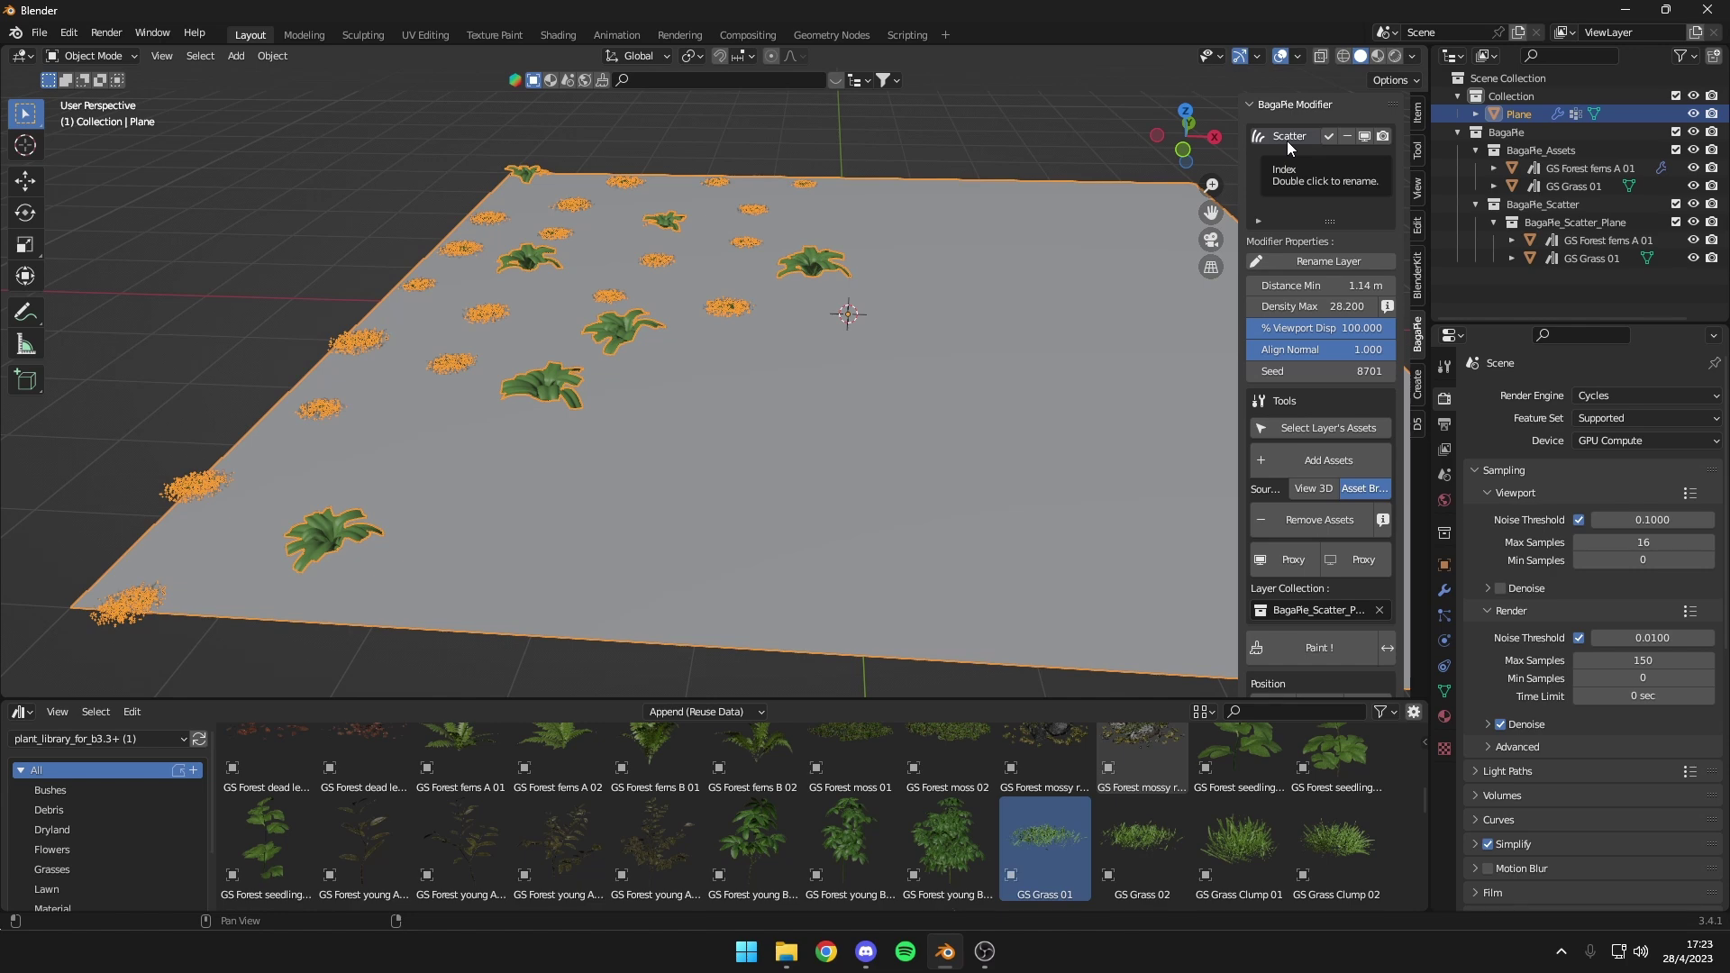
Undo the grass addition, leaving only GS Forest ferns A 01, and reselect the Plane
{"action": "scroll", "coordinate": [777, 255], "scroll_direction": "down", "scroll_amount": 3}
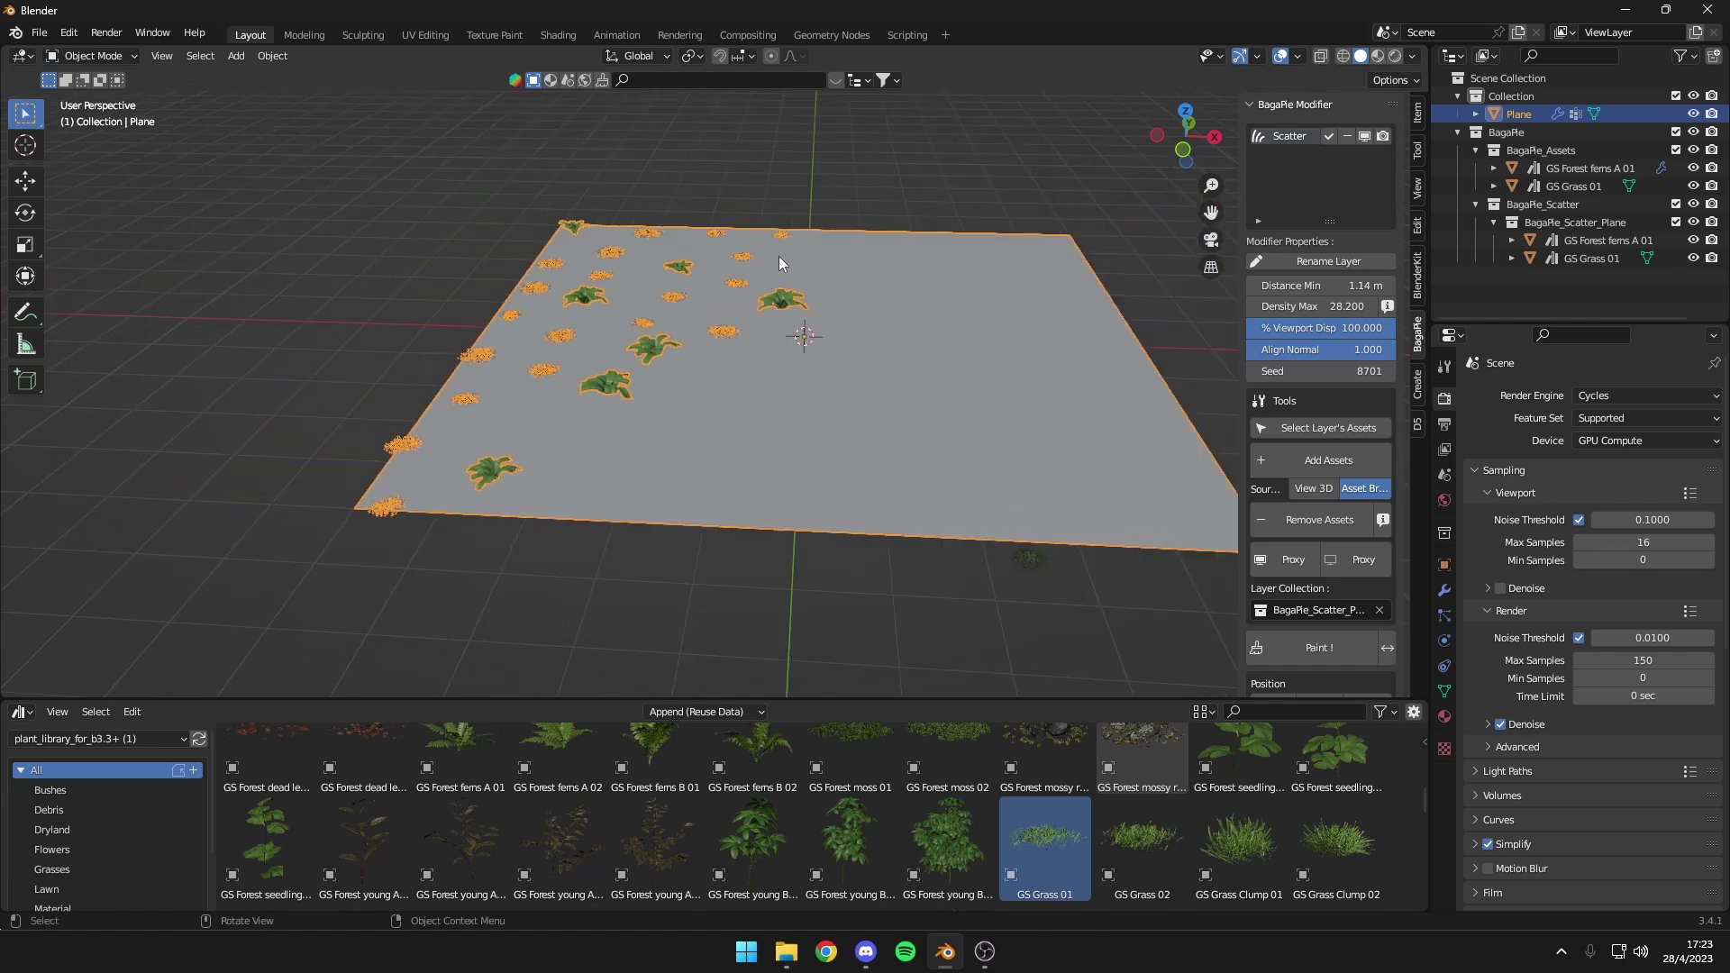
{"action": "scroll", "coordinate": [786, 256], "scroll_direction": "down", "scroll_amount": 2}
{"action": "scroll", "coordinate": [793, 257], "scroll_direction": "up", "scroll_amount": 2}
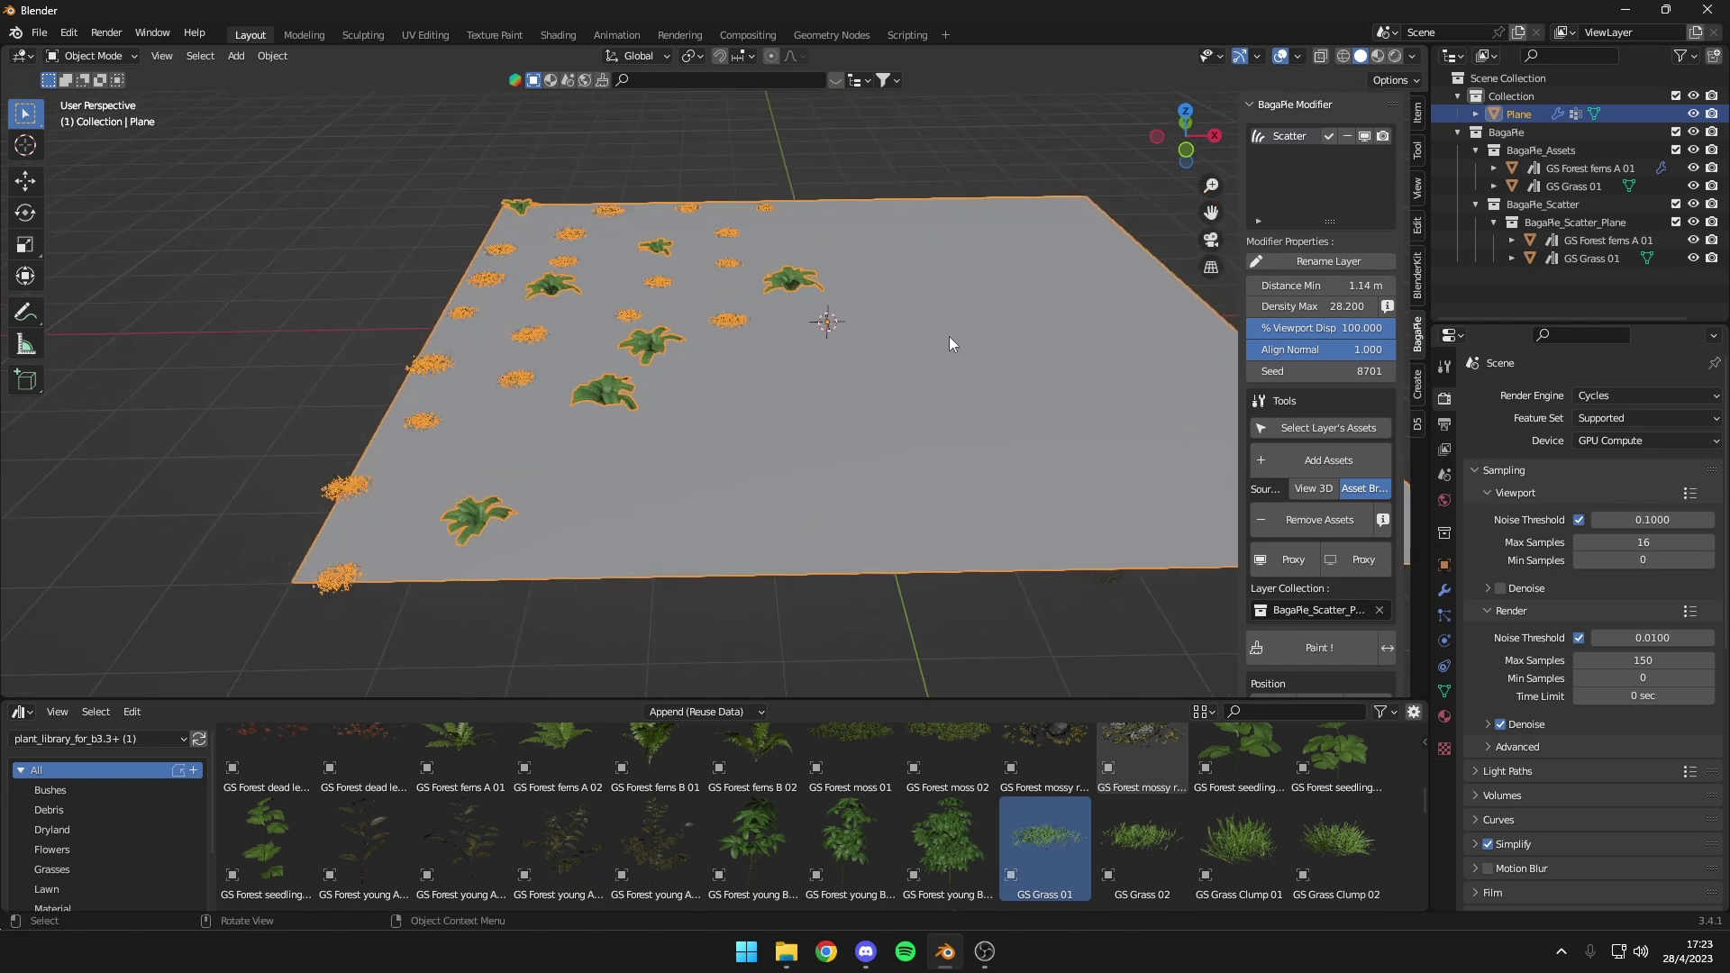
{"action": "scroll", "coordinate": [949, 342], "scroll_direction": "up", "scroll_amount": 2}
{"action": "scroll", "coordinate": [679, 324], "scroll_direction": "down", "scroll_amount": 3}
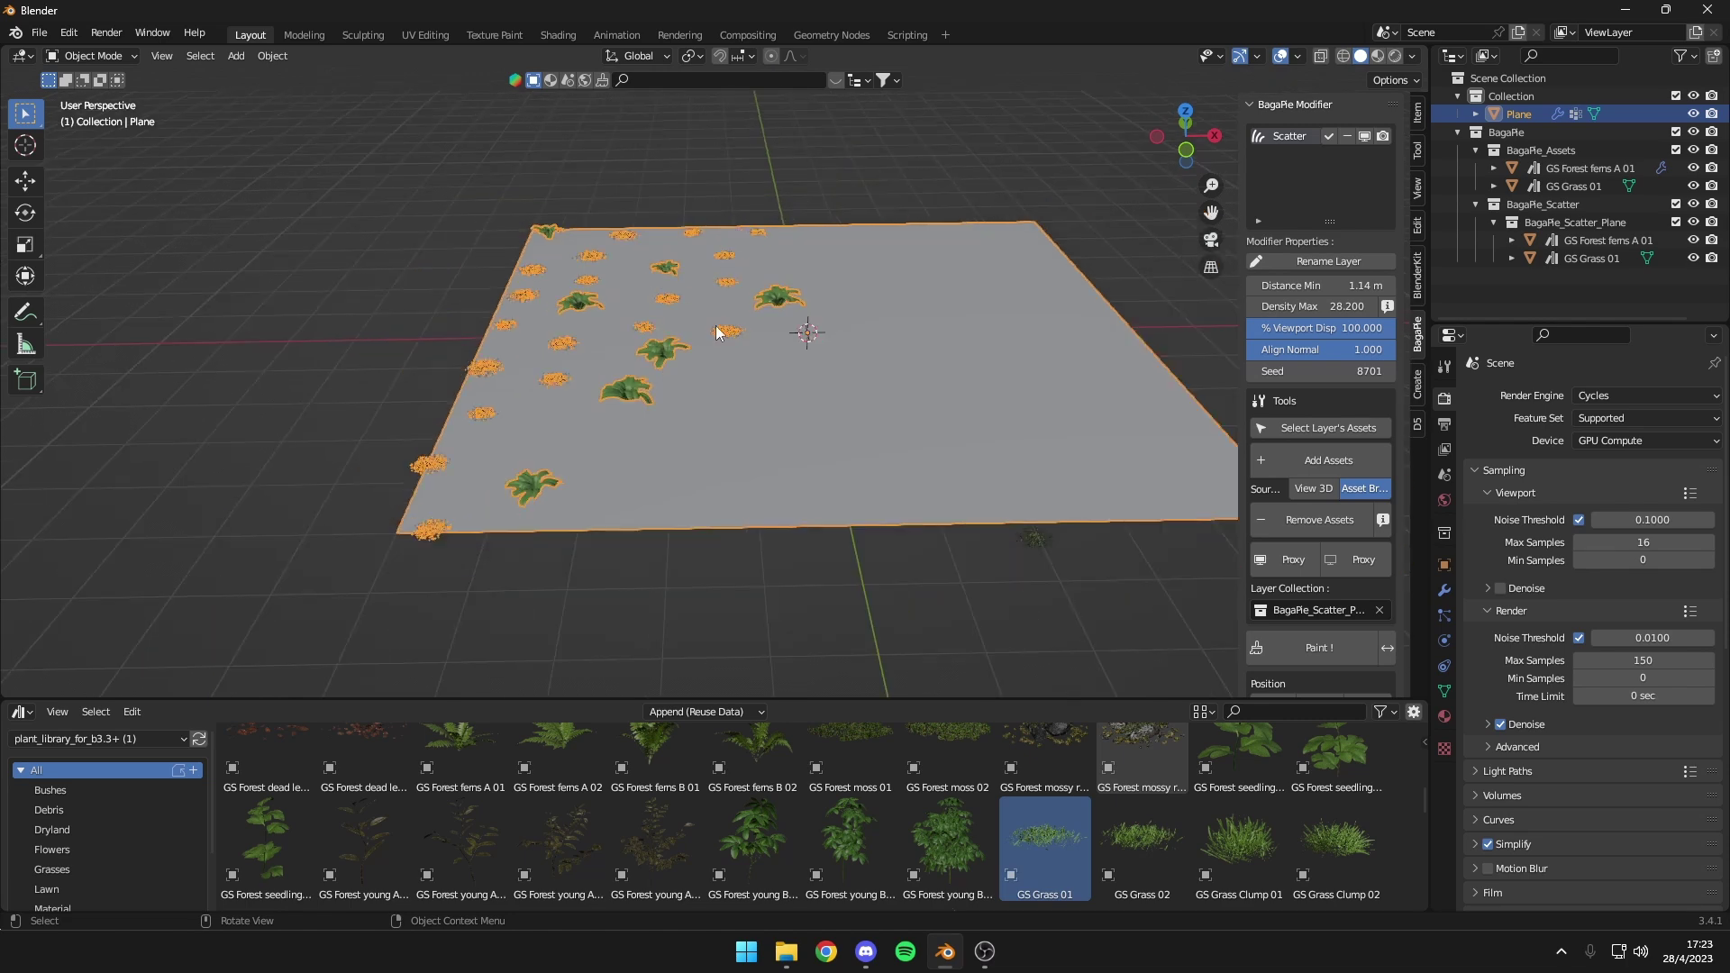
{"action": "scroll", "coordinate": [712, 344], "scroll_direction": "up", "scroll_amount": 1}
{"action": "scroll", "coordinate": [715, 356], "scroll_direction": "up", "scroll_amount": 1}
{"action": "key", "text": "ctrl+z"}
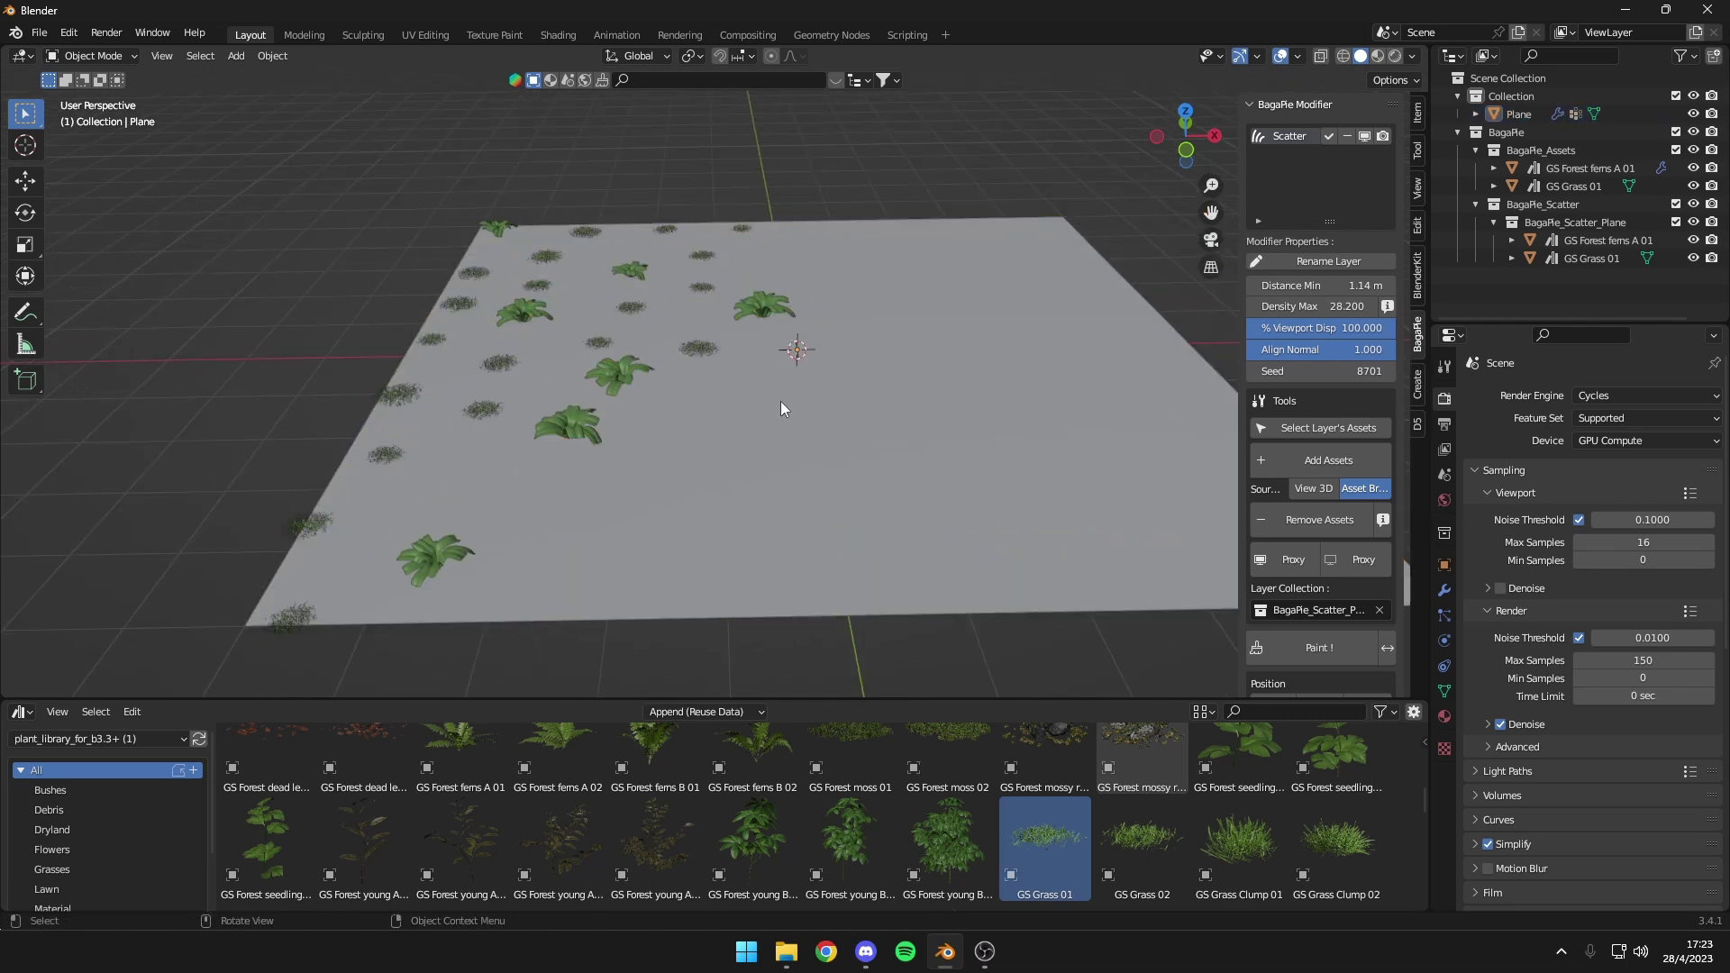
{"action": "middle_click_drag", "start_coordinate": [782, 401], "coordinate": [742, 387], "text": "shift"}
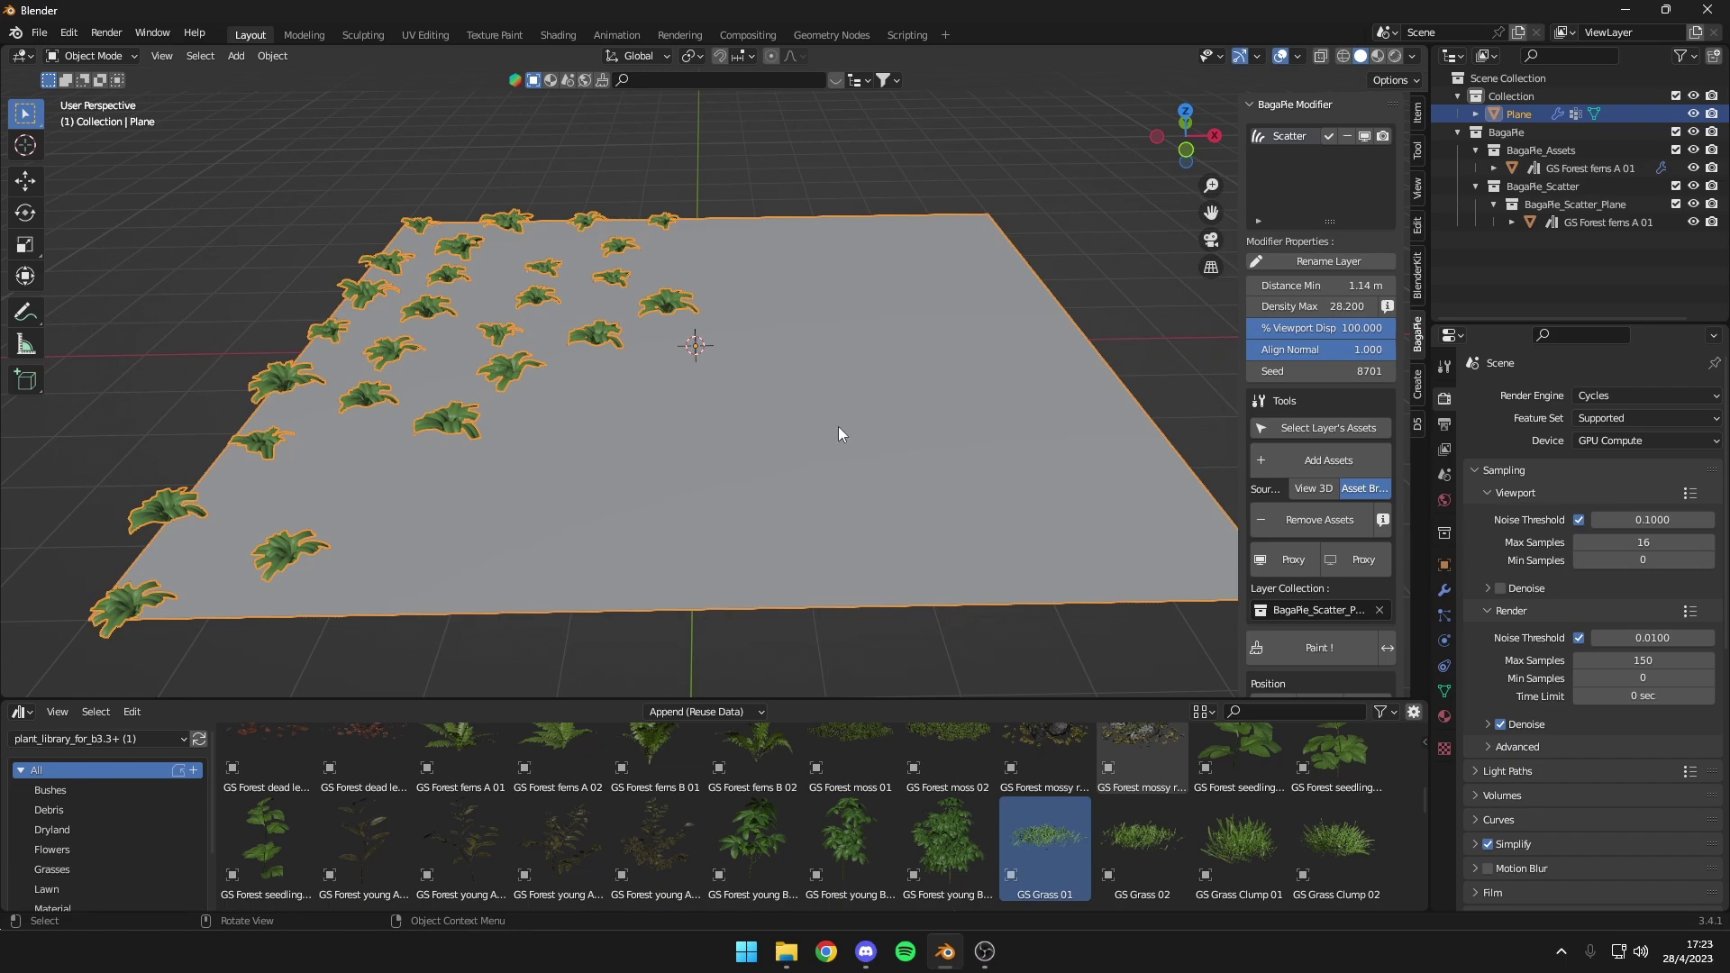
{"action": "left_click", "coordinate": [910, 171]}
{"action": "left_click", "coordinate": [825, 333]}
Scatter the selected GS Grass 01 asset over the plane as a new BagaPie layer
{"action": "key", "text": "j"}
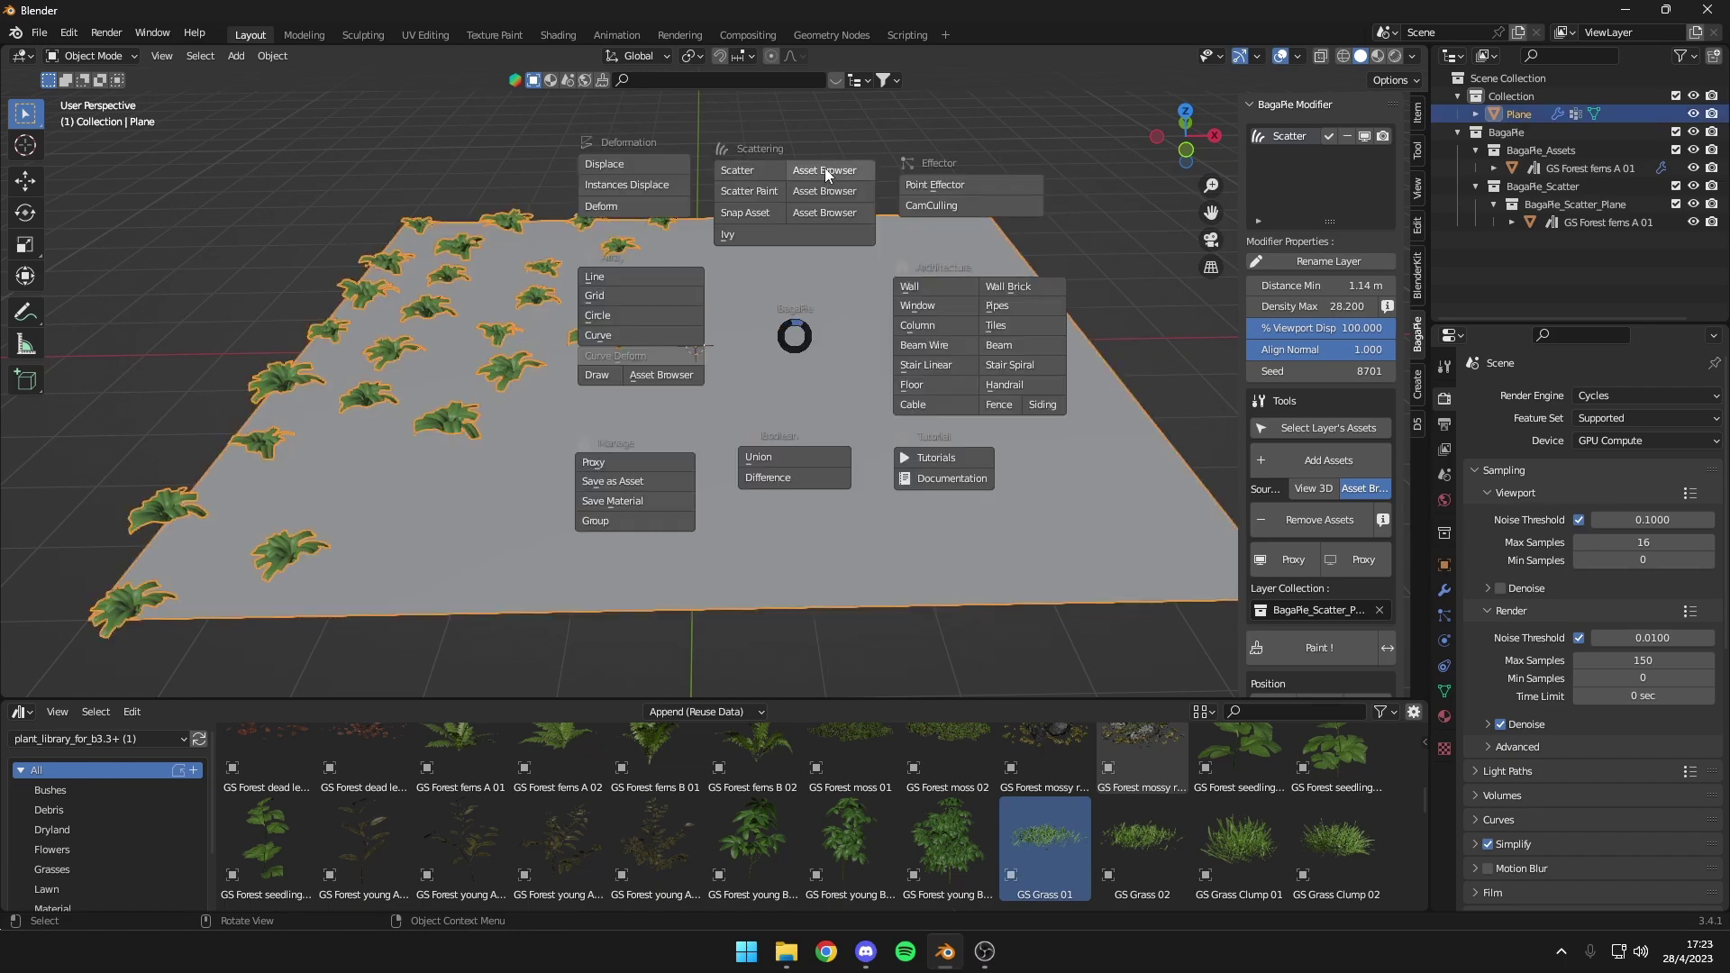
{"action": "left_click", "coordinate": [832, 170]}
{"action": "mouse_move", "coordinate": [1072, 272]}
{"action": "middle_mouse_down"}
{"action": "mouse_move", "coordinate": [992, 265]}
{"action": "mouse_move", "coordinate": [1028, 285]}
{"action": "middle_mouse_up"}
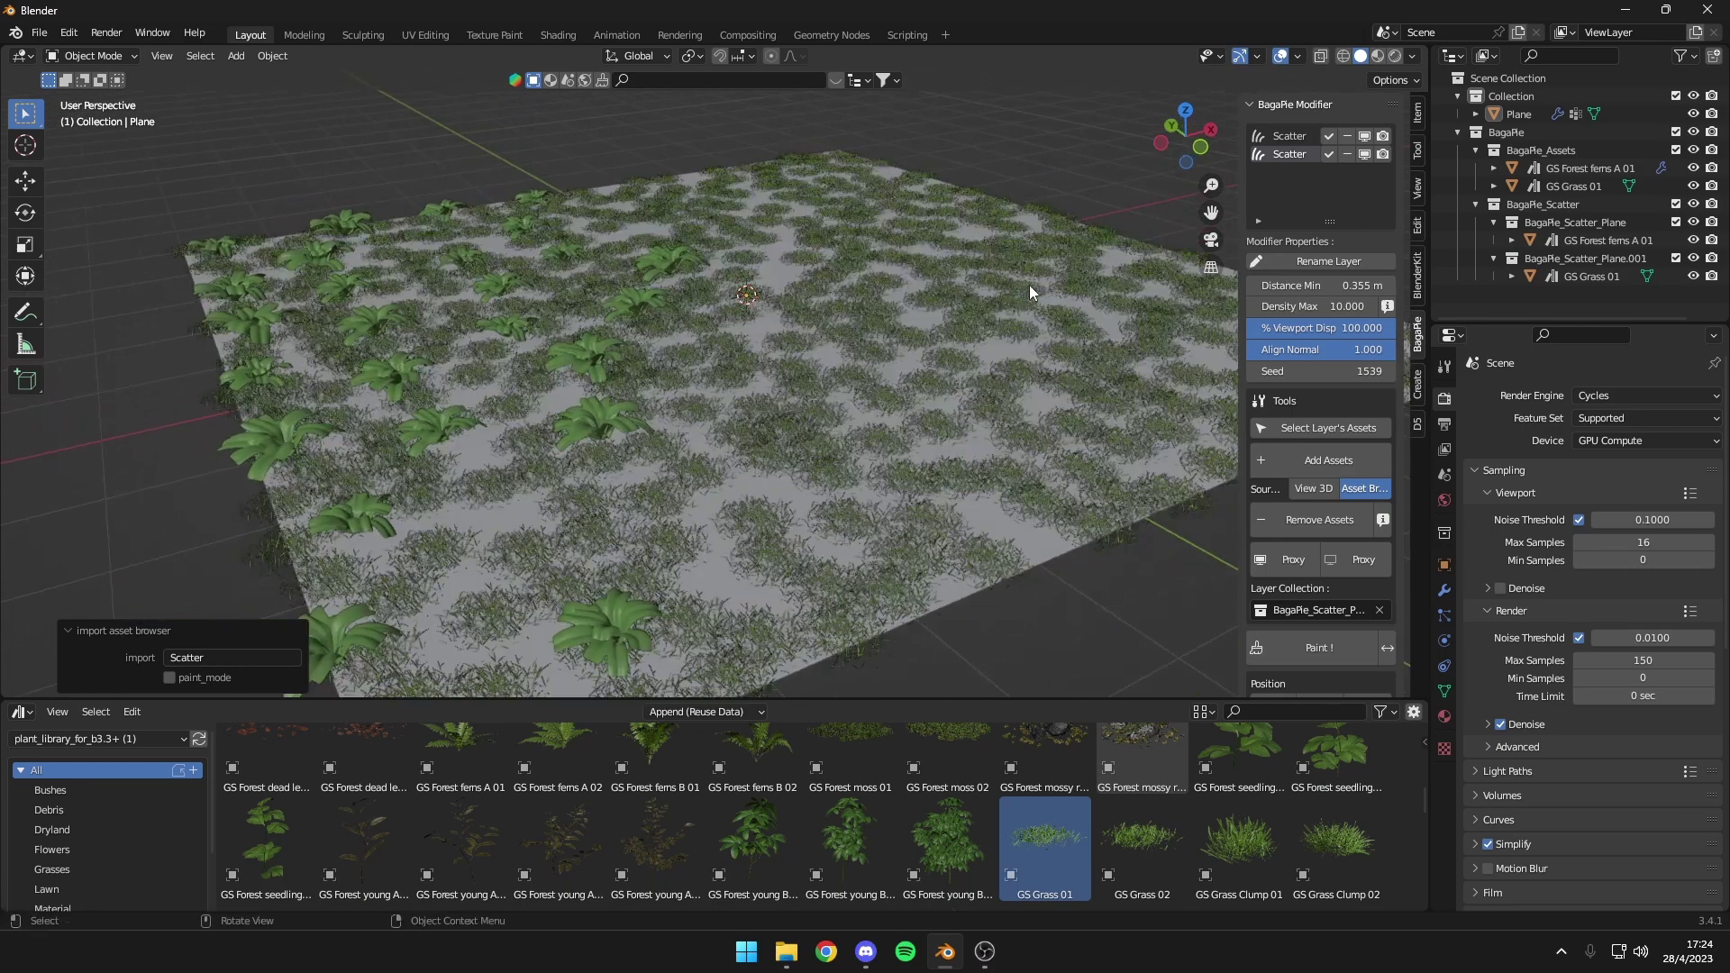
{"action": "left_click", "coordinate": [1366, 155]}
{"action": "left_click", "coordinate": [1366, 155]}
{"action": "scroll", "coordinate": [1339, 607], "scroll_direction": "down", "scroll_amount": 5}
{"action": "scroll", "coordinate": [1332, 611], "scroll_direction": "down", "scroll_amount": 5}
{"action": "scroll", "coordinate": [1332, 611], "scroll_direction": "up", "scroll_amount": 10}
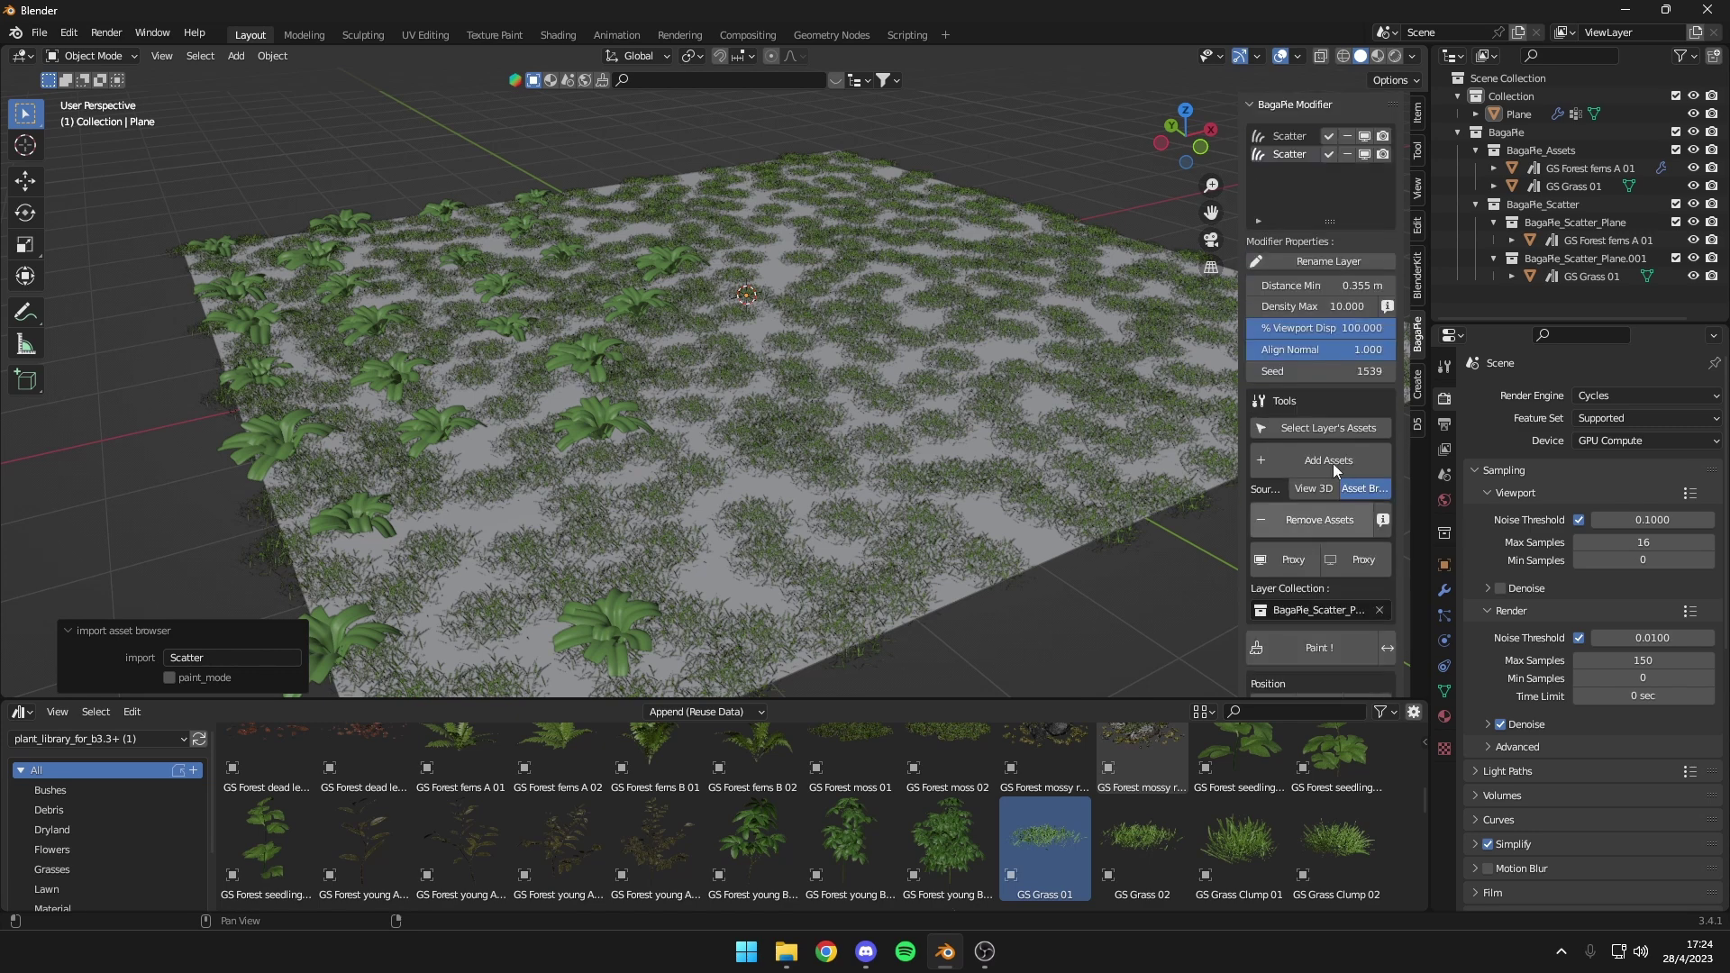
Give the grass layer Distance Min 0 m and Density Max 5.730
{"action": "left_click", "coordinate": [1280, 137]}
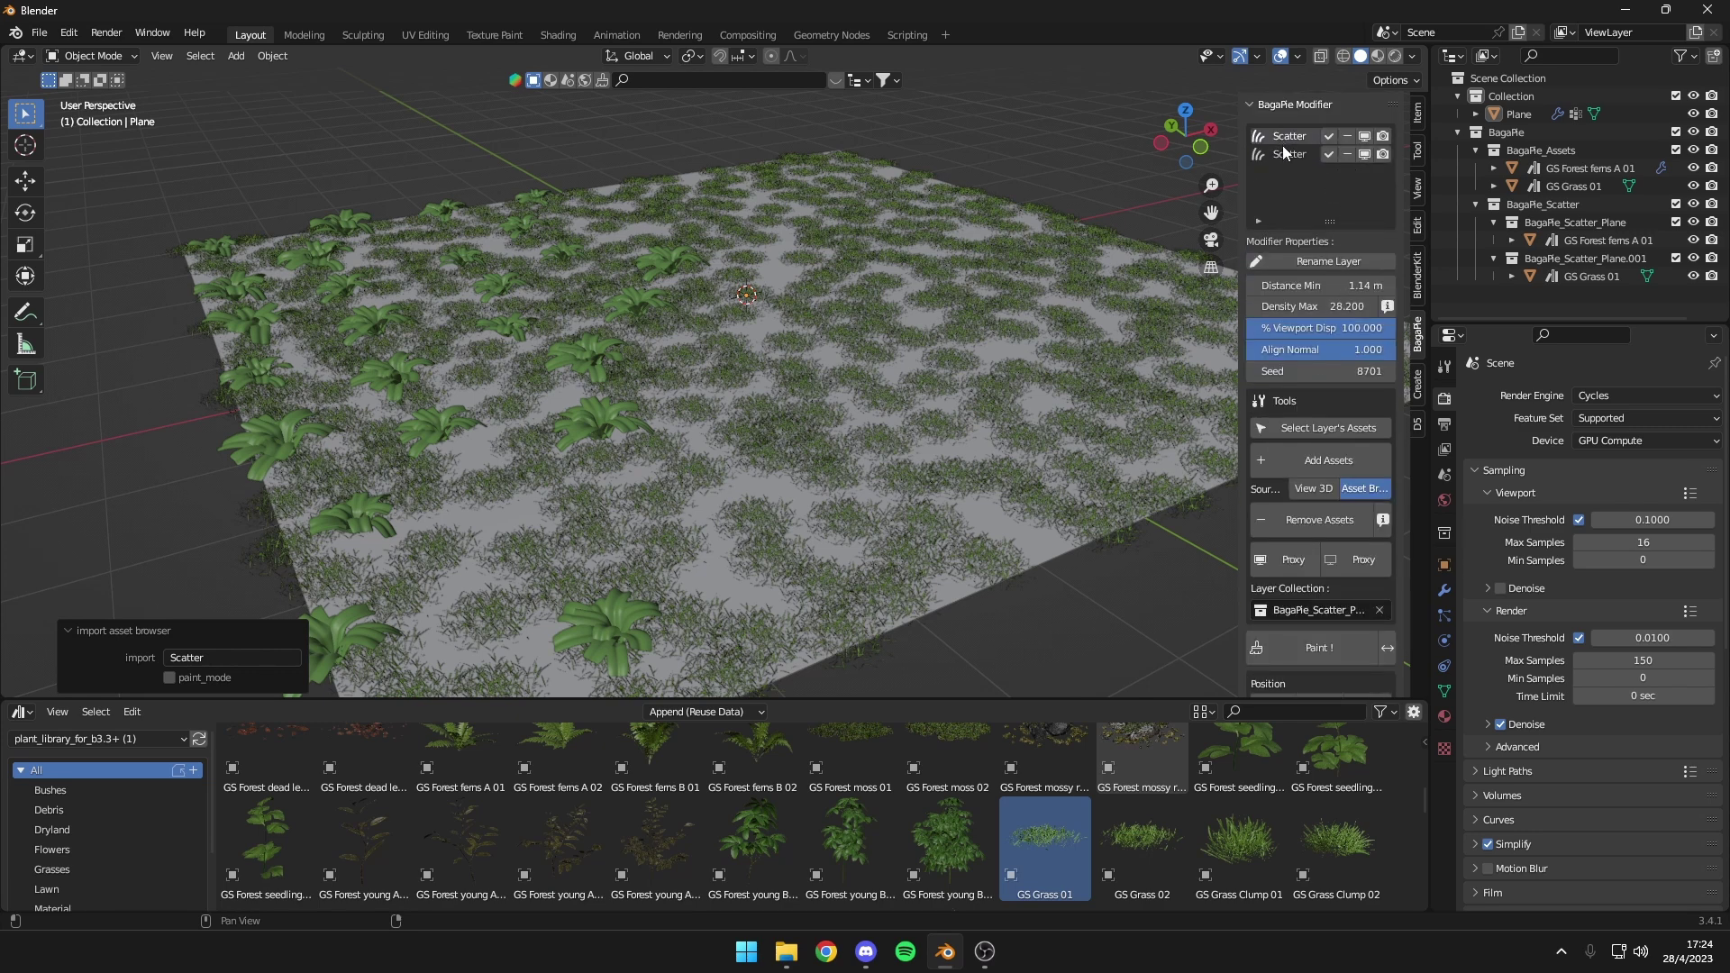
{"action": "left_click", "coordinate": [1283, 153]}
{"action": "left_click", "coordinate": [1298, 137]}
{"action": "left_click", "coordinate": [1285, 153]}
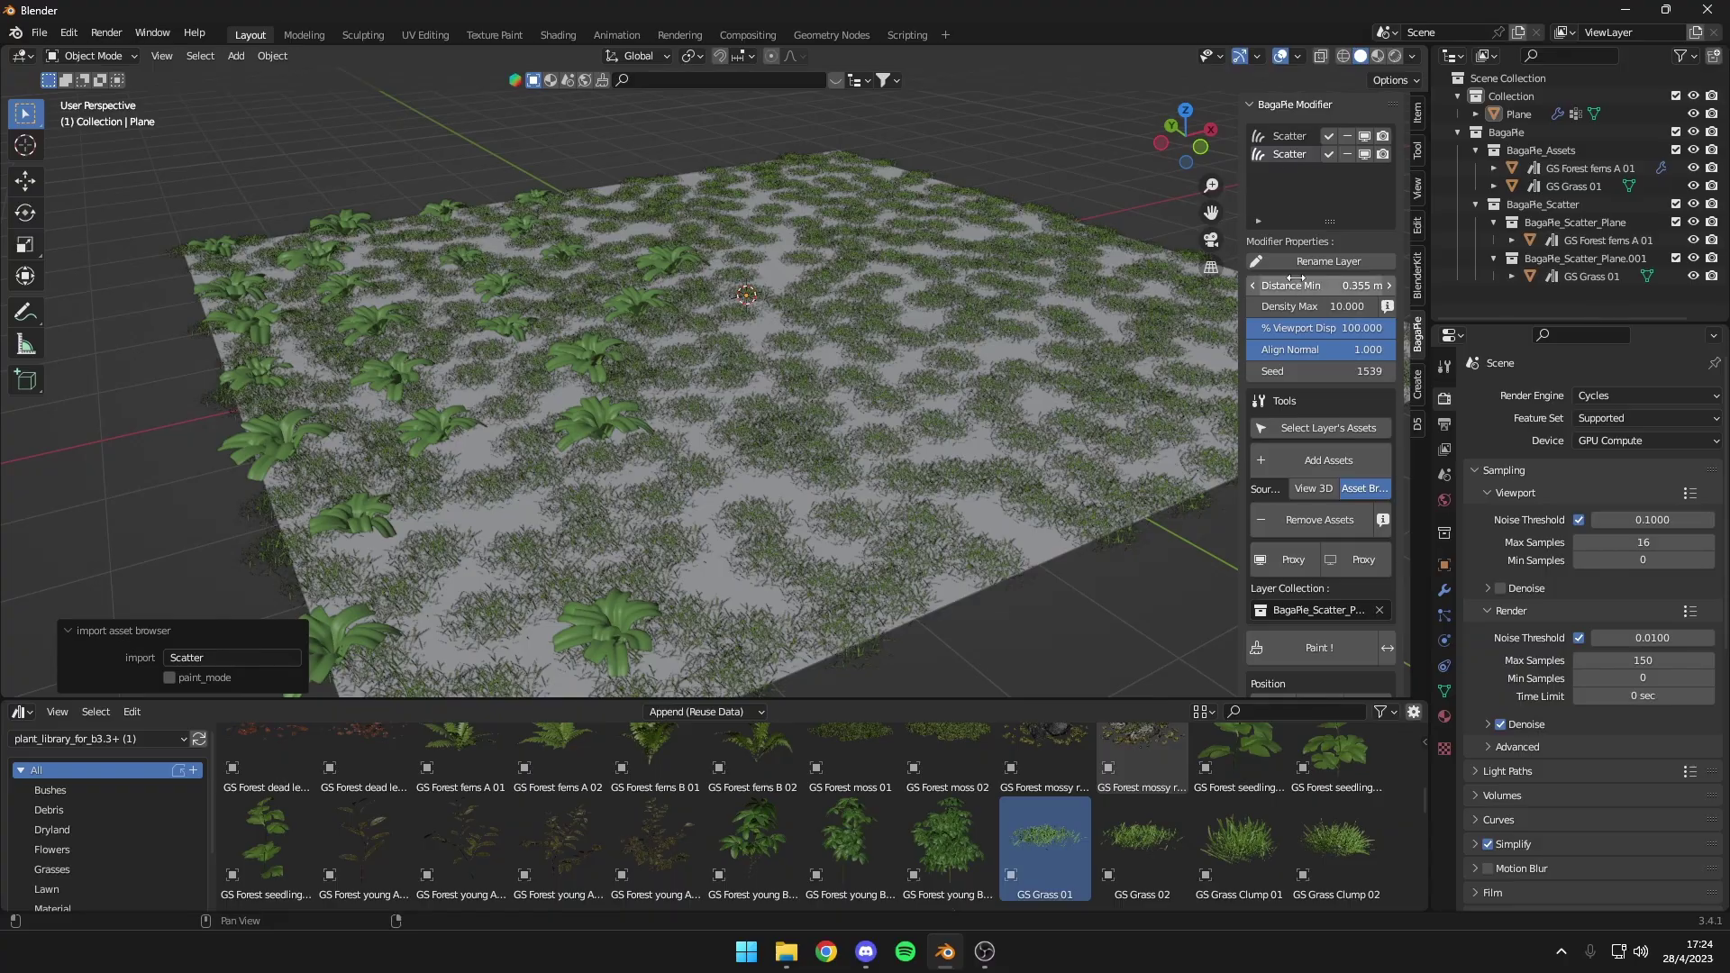
{"action": "middle_click_drag", "start_coordinate": [942, 340], "coordinate": [945, 317]}
{"action": "mouse_move", "coordinate": [1351, 285]}
{"action": "left_mouse_down"}
{"action": "mouse_move", "coordinate": [1261, 285]}
{"action": "mouse_move", "coordinate": [1306, 306]}
{"action": "mouse_move", "coordinate": [1280, 306]}
{"action": "left_mouse_up"}
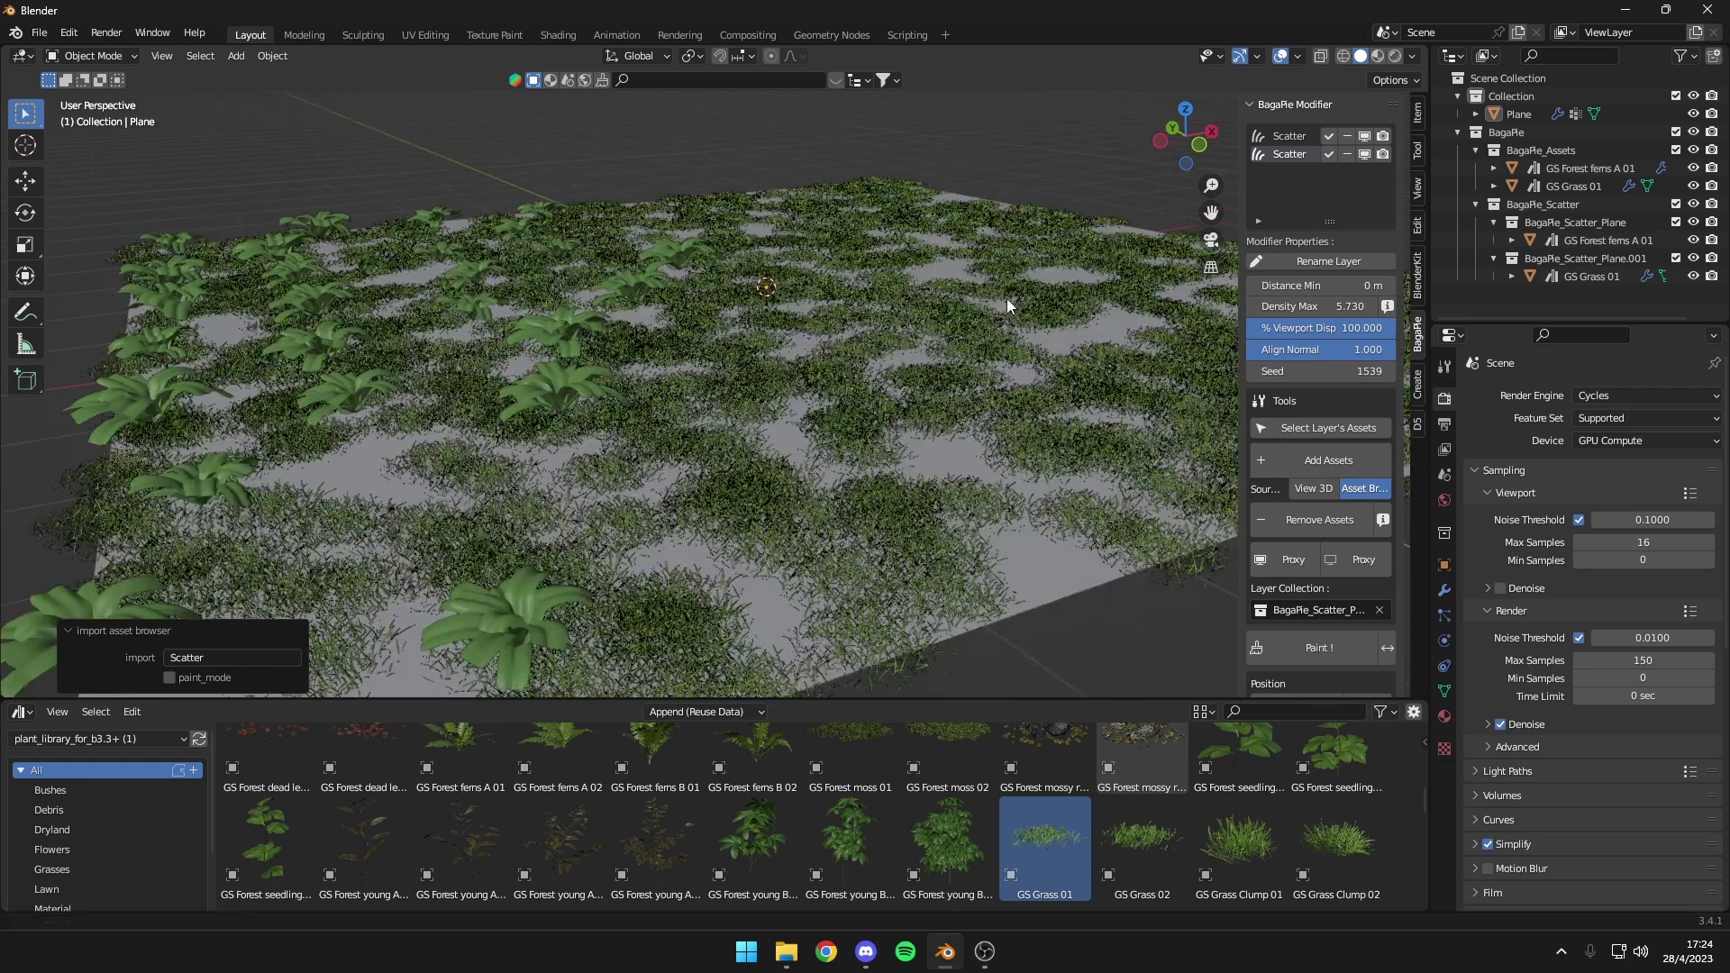
{"action": "middle_click_drag", "start_coordinate": [1007, 299], "coordinate": [938, 389]}
{"action": "left_click", "coordinate": [938, 389]}
{"action": "scroll", "coordinate": [1113, 728], "scroll_direction": "down", "scroll_amount": 2}
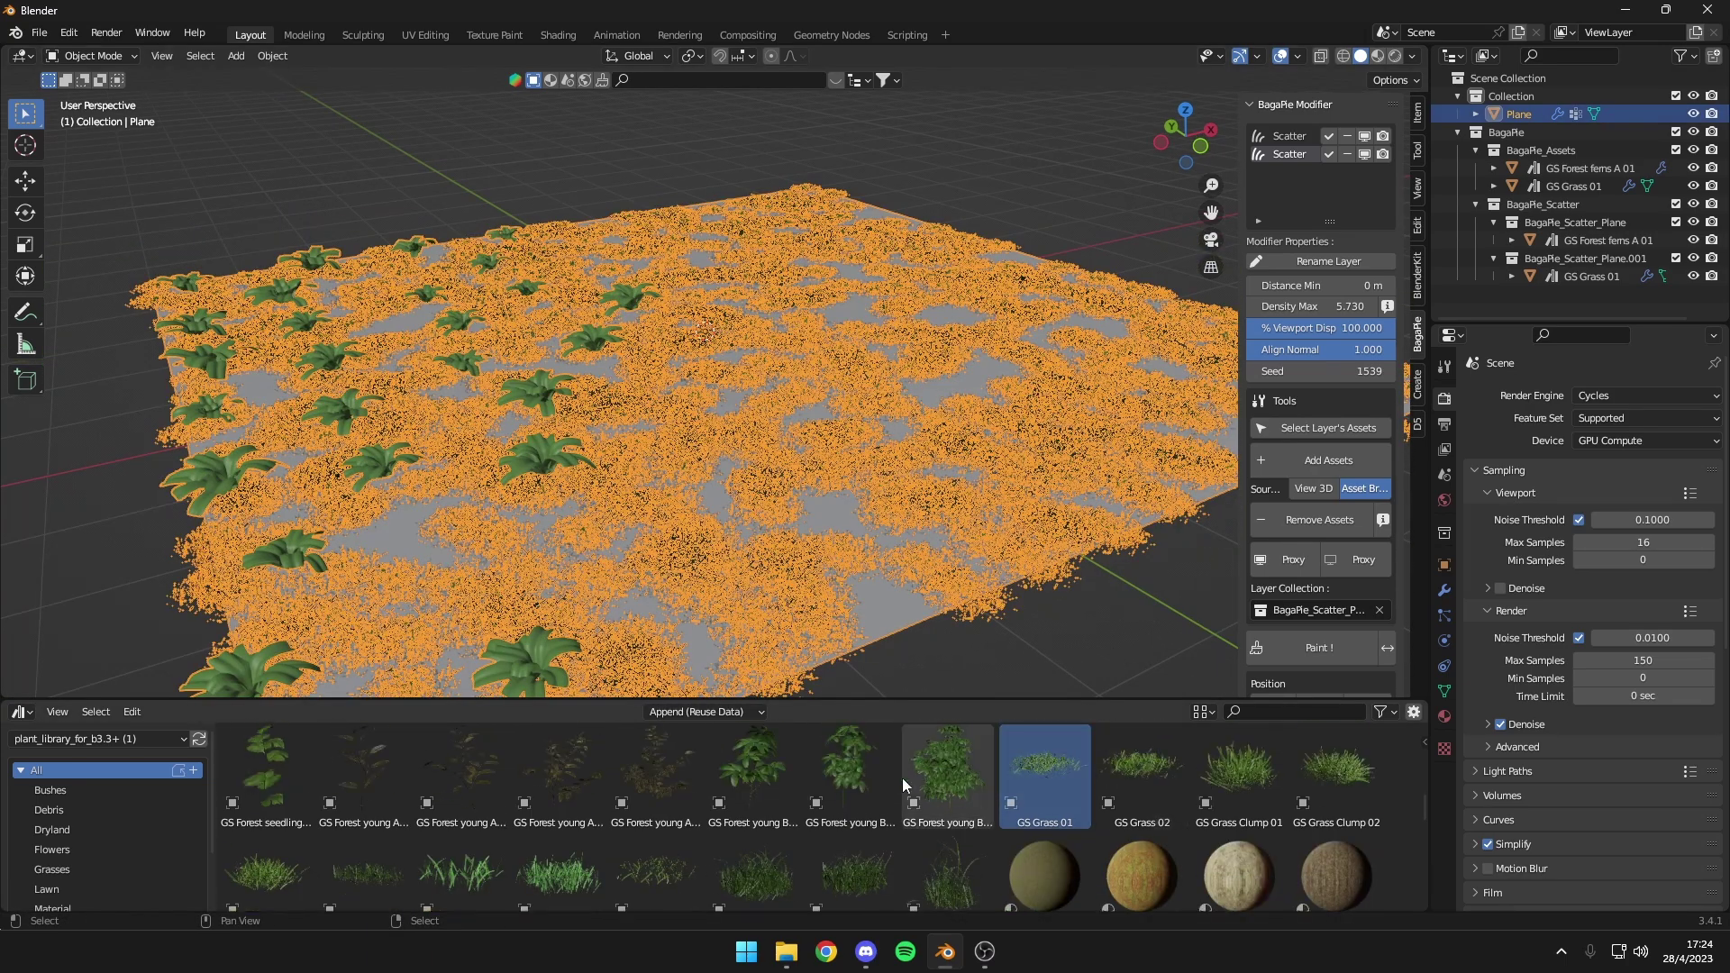
Scatter GS Forest young B 01 over the plane with Density Max 0.320
{"action": "left_click", "coordinate": [772, 772]}
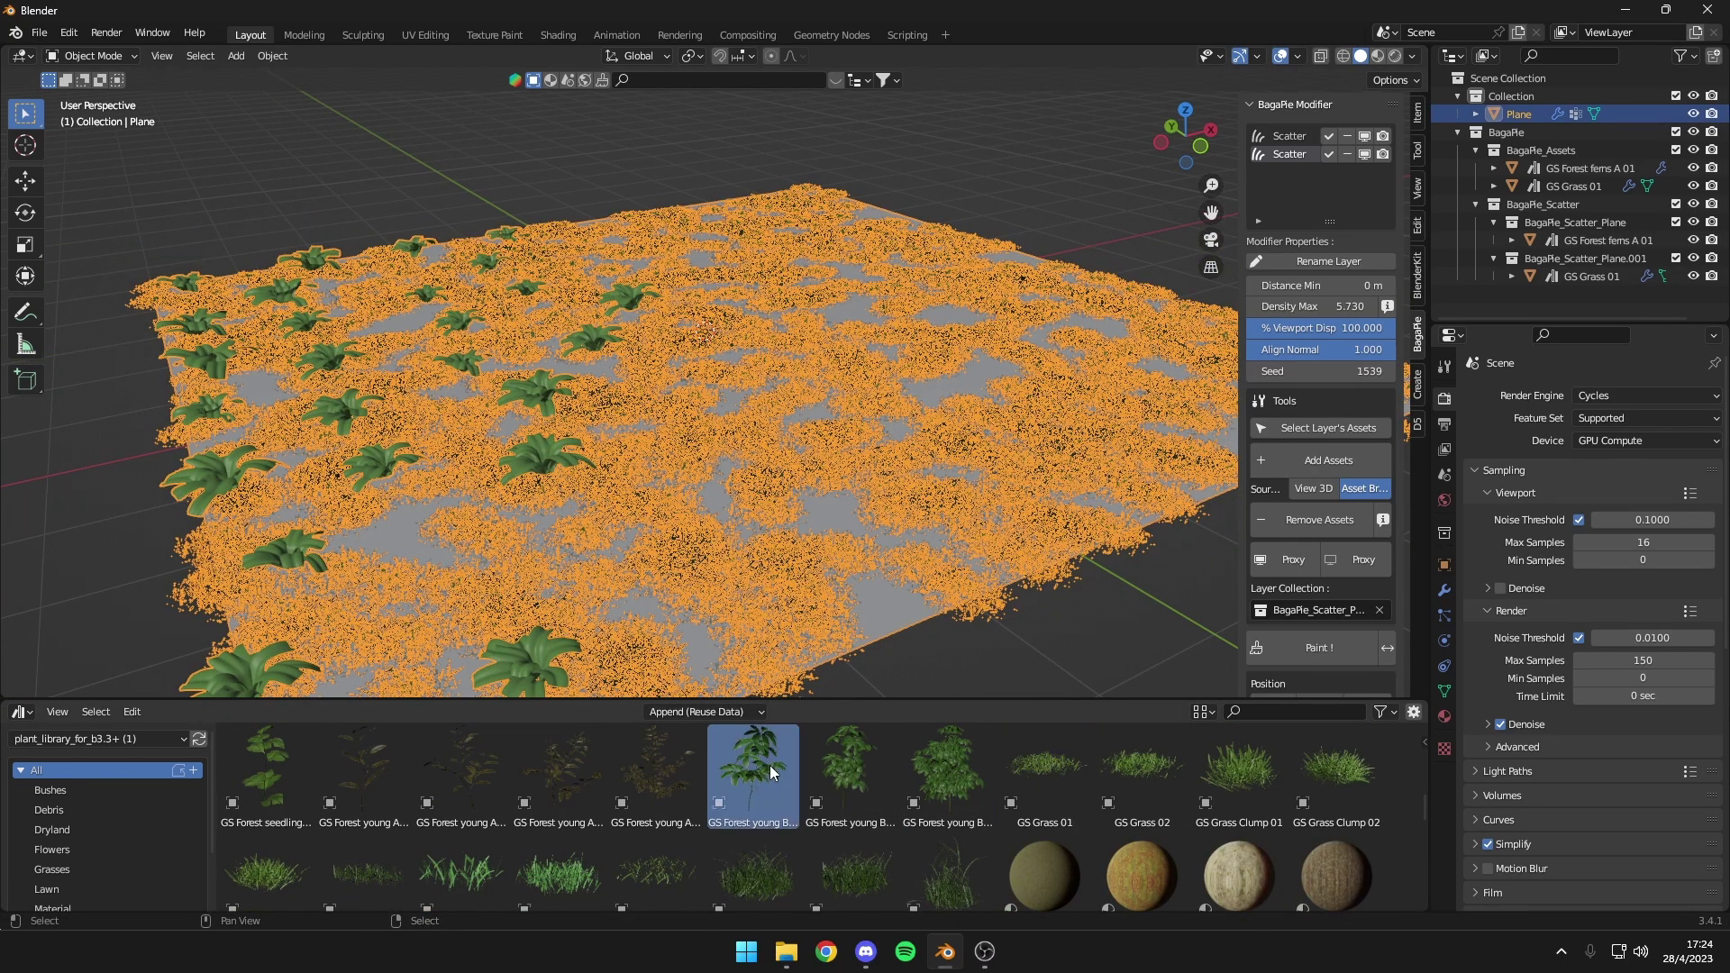
{"action": "key", "text": "j"}
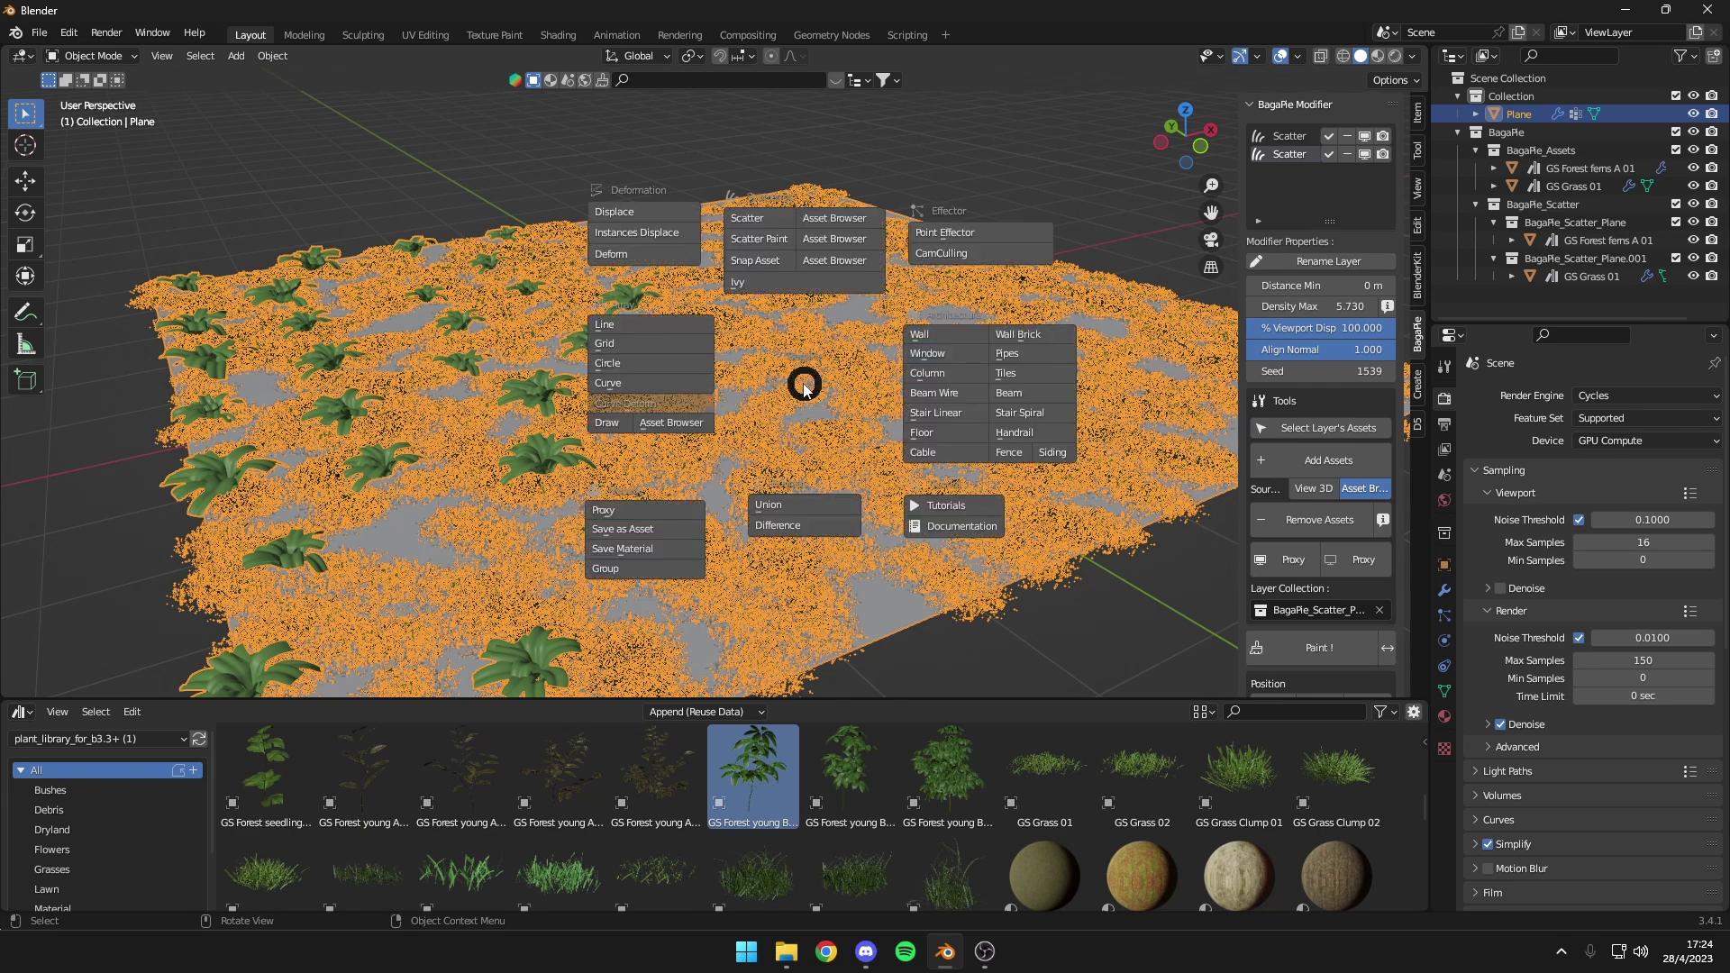
{"action": "left_click", "coordinate": [862, 220]}
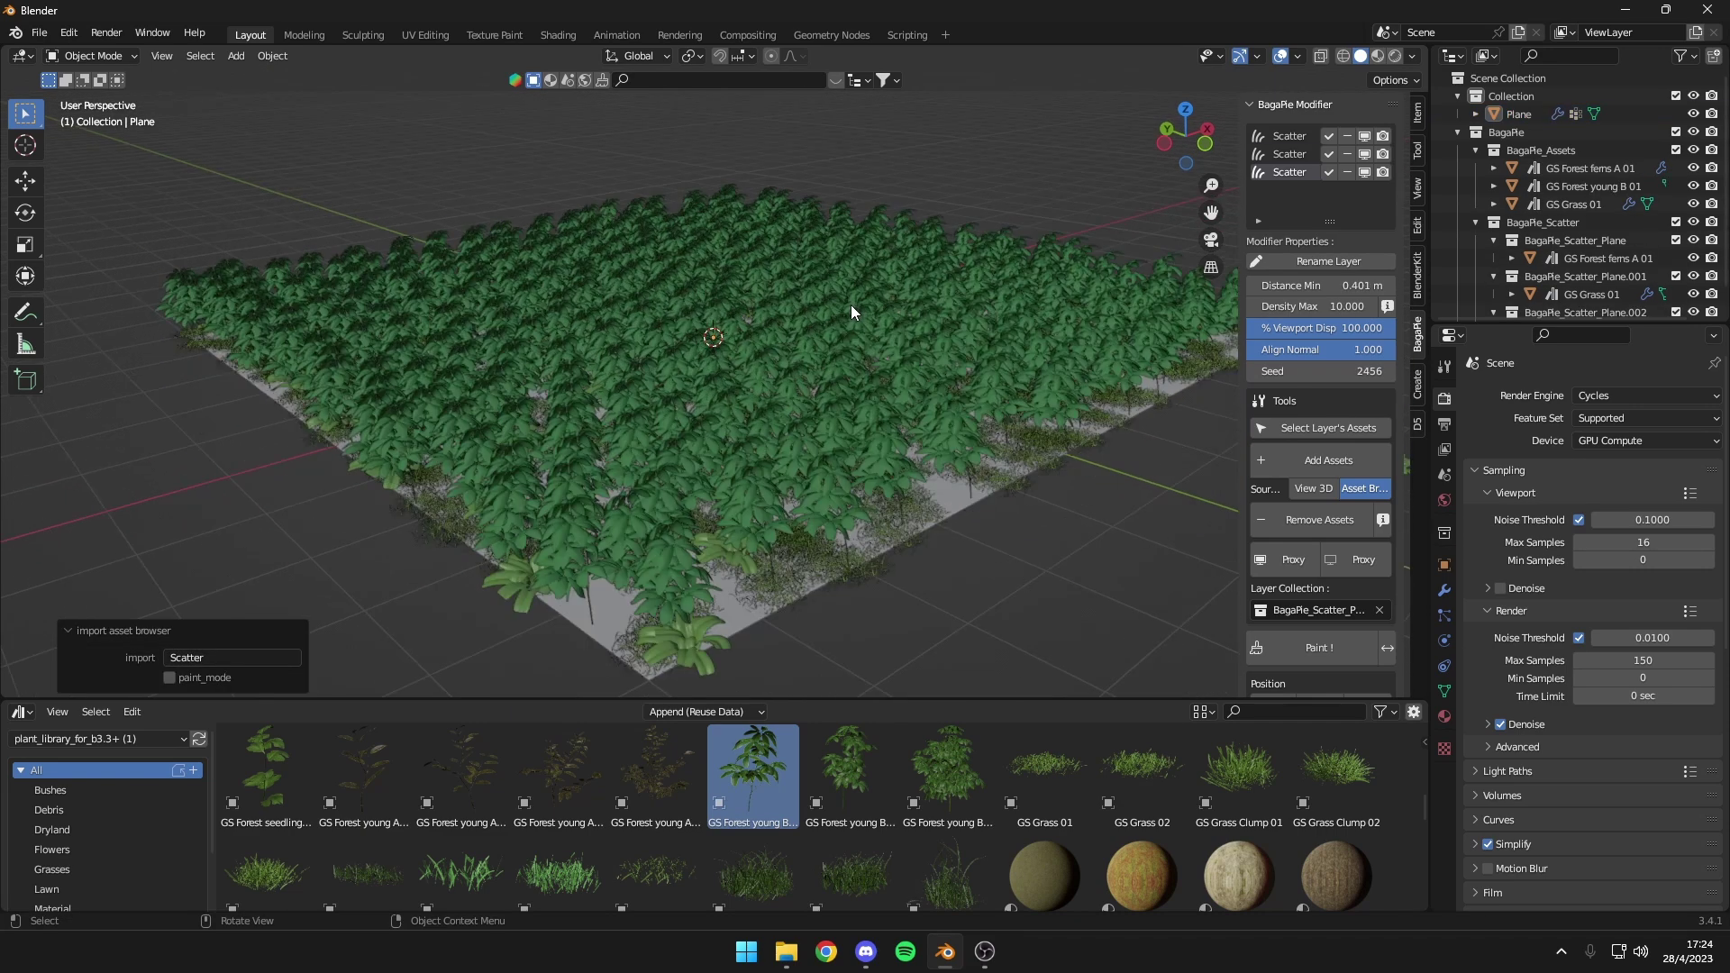
{"action": "scroll", "coordinate": [906, 327], "scroll_direction": "up", "scroll_amount": 4}
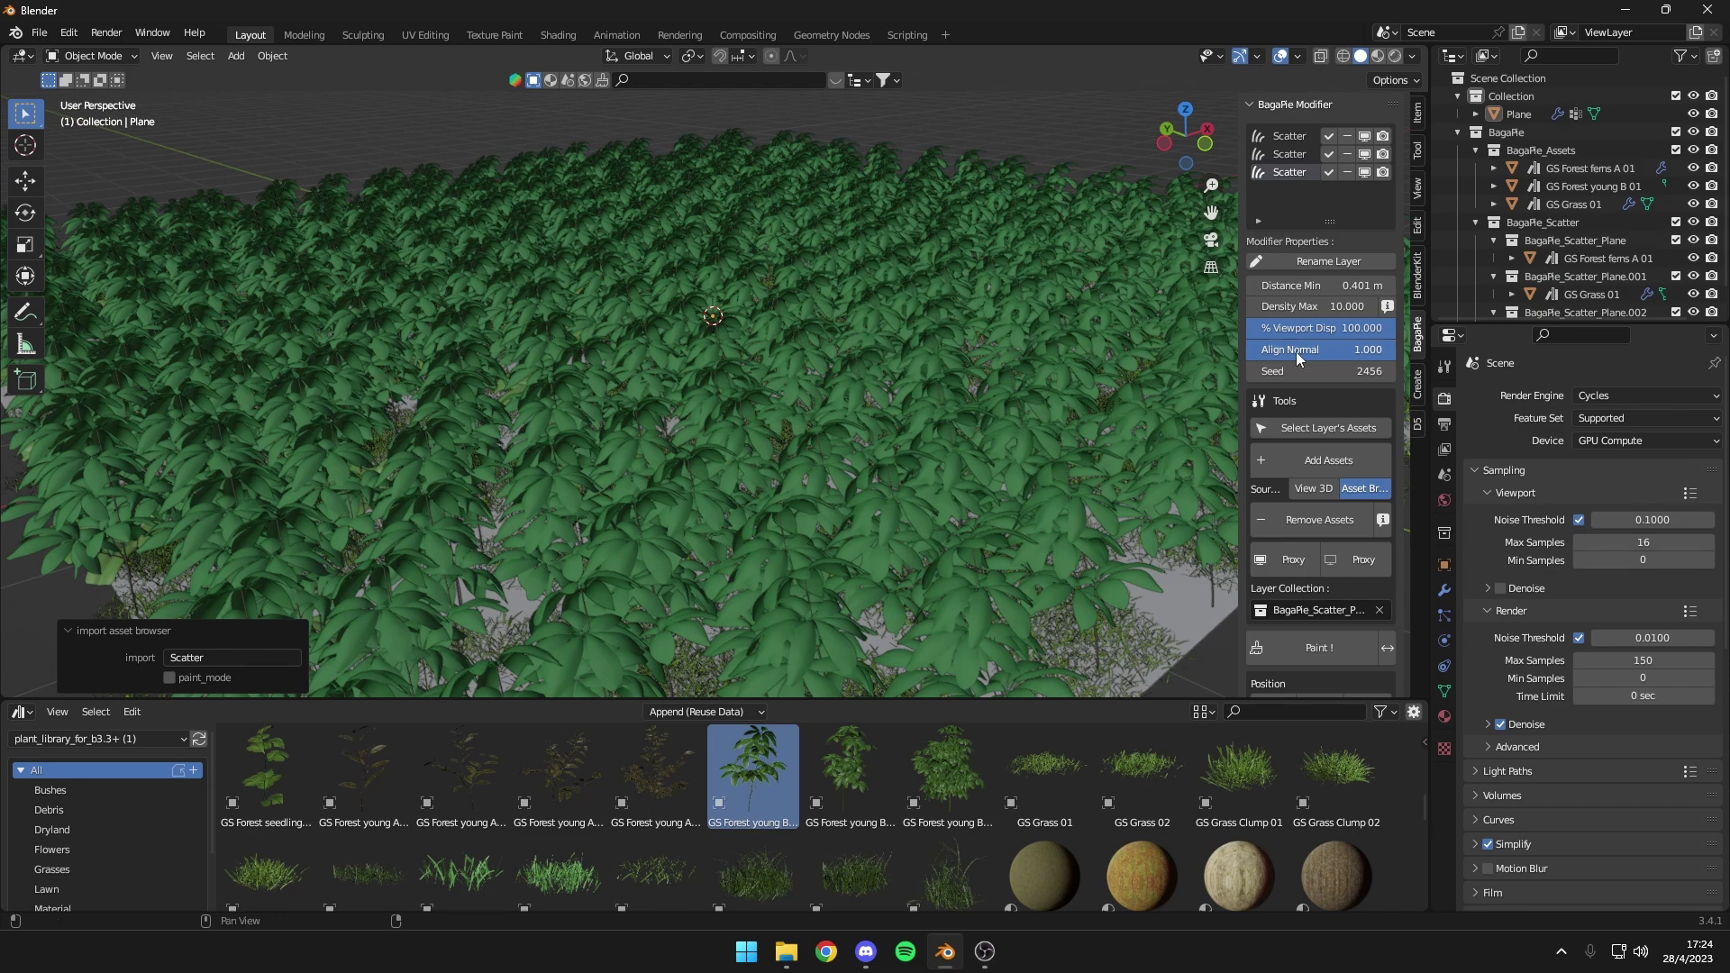
{"action": "left_click_drag", "start_coordinate": [1336, 307], "coordinate": [1279, 307]}
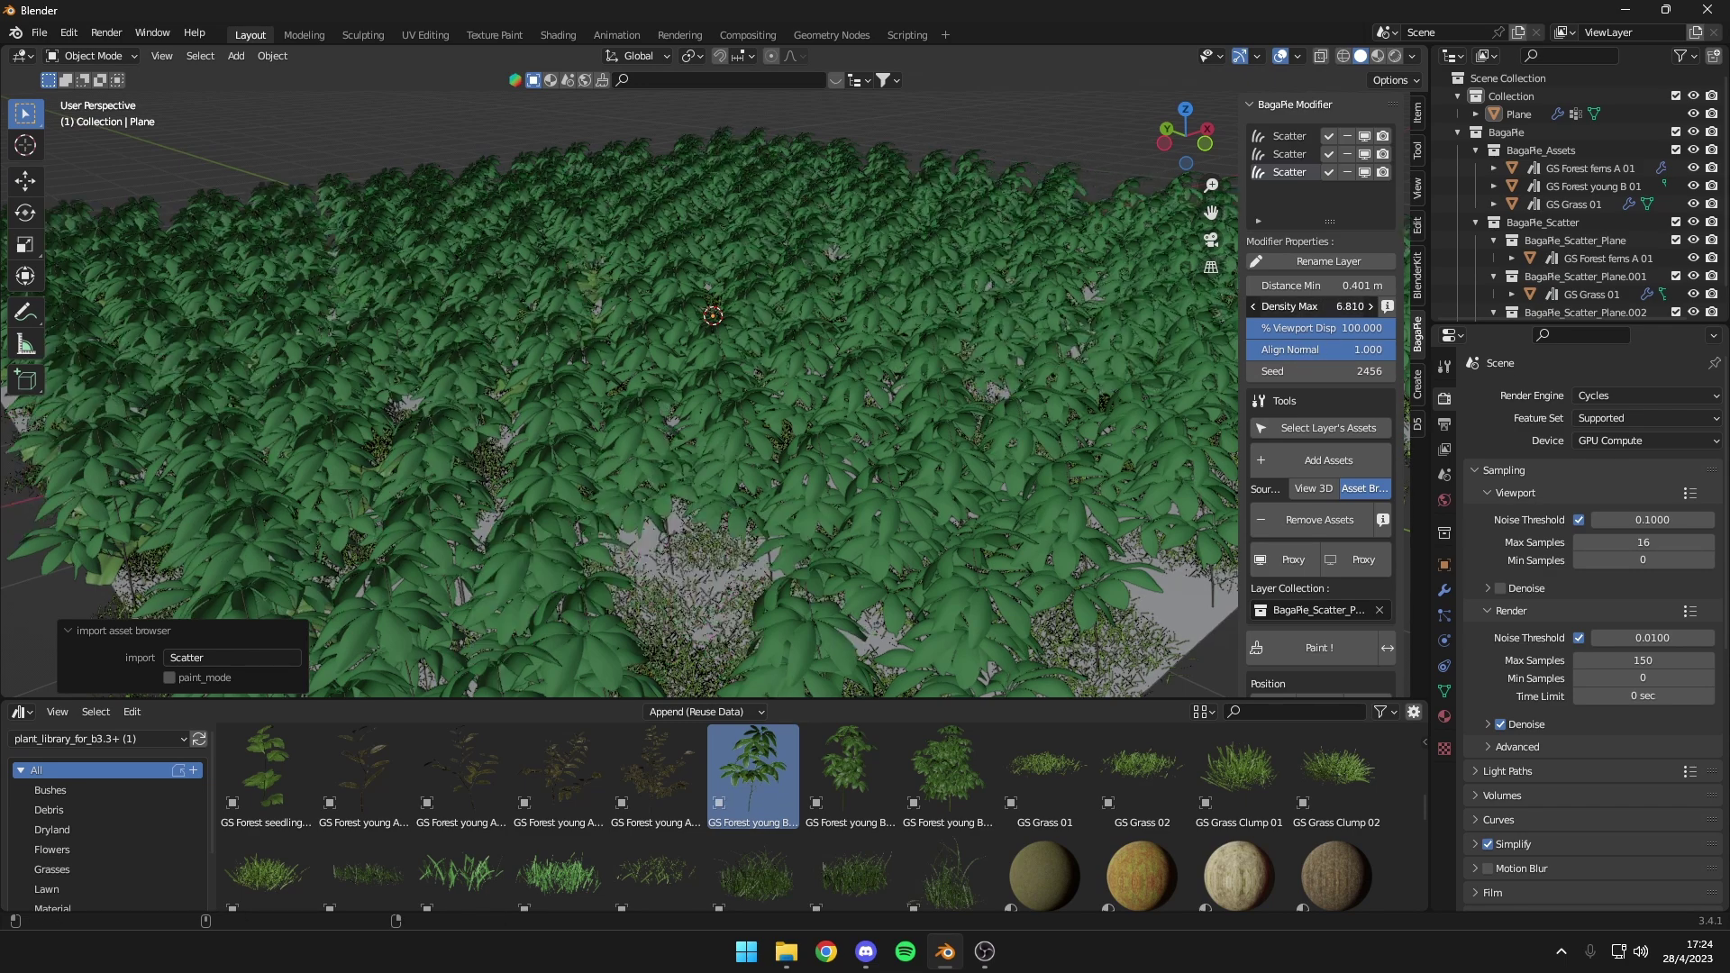
Scale the young plants 0.110–0.670 and randomise their Z rotation up to 3.400
{"action": "scroll", "coordinate": [1328, 478], "scroll_direction": "down", "scroll_amount": 4}
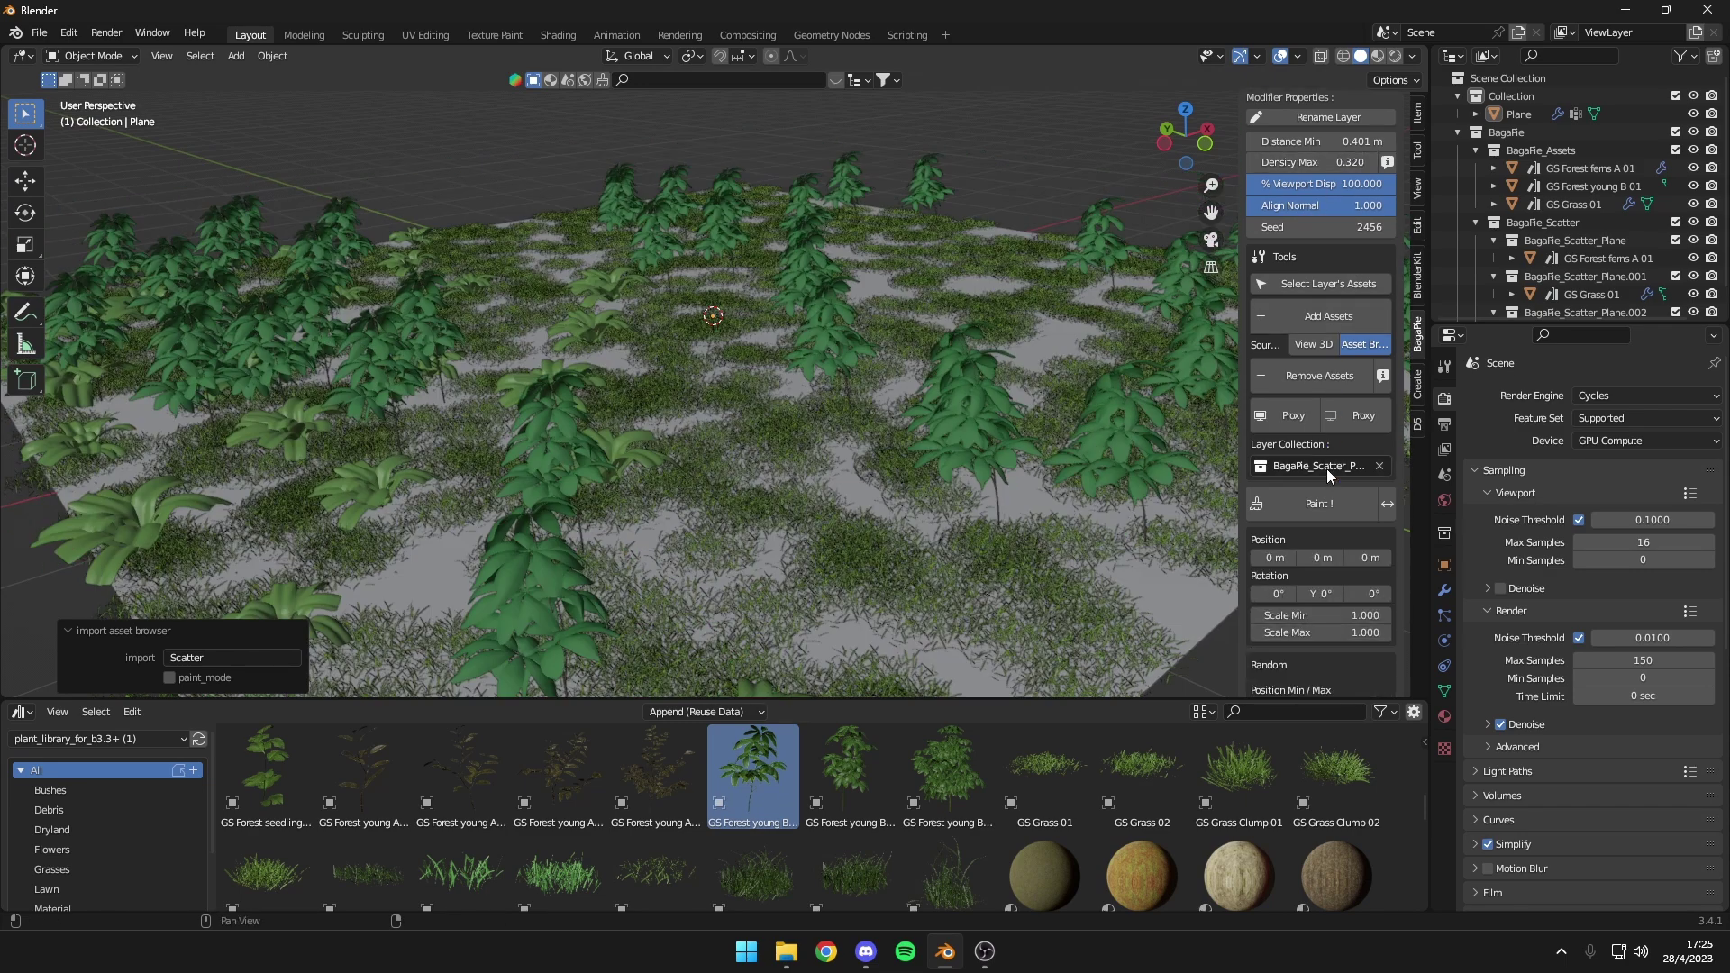
{"action": "scroll", "coordinate": [1328, 477], "scroll_direction": "down", "scroll_amount": 3}
{"action": "mouse_move", "coordinate": [1351, 509]}
{"action": "left_mouse_down"}
{"action": "mouse_move", "coordinate": [1297, 509]}
{"action": "mouse_move", "coordinate": [1297, 525]}
{"action": "left_mouse_up"}
{"action": "scroll", "coordinate": [1351, 558], "scroll_direction": "down", "scroll_amount": 2}
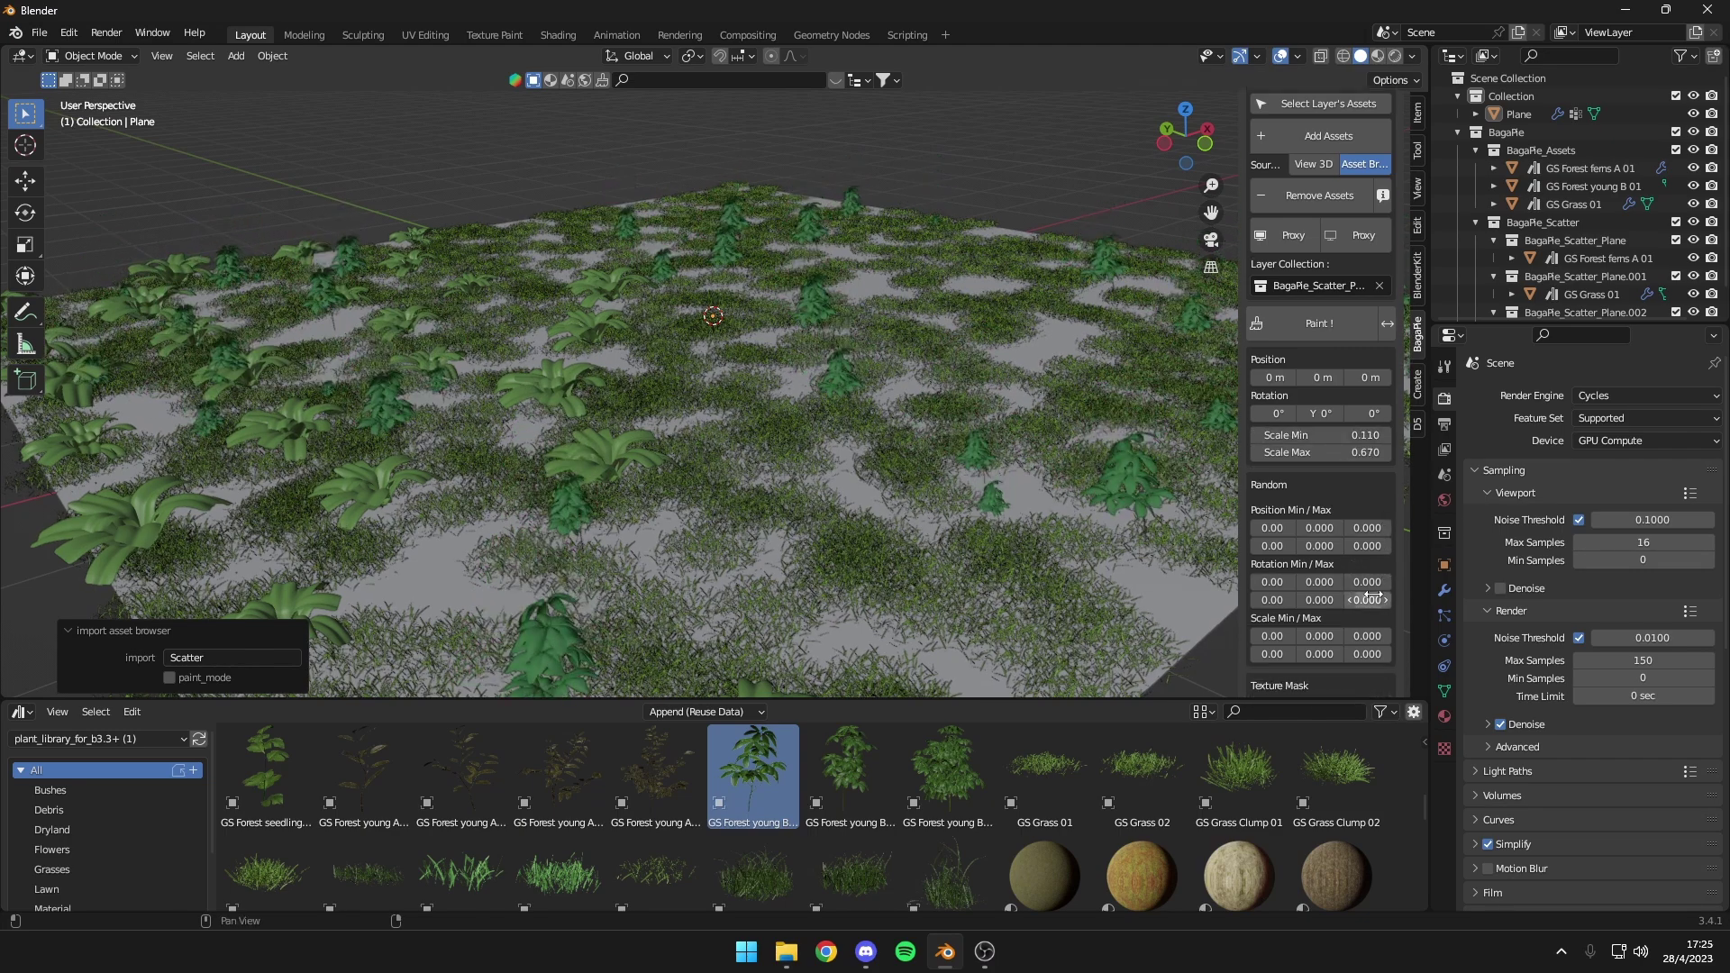
{"action": "left_click_drag", "start_coordinate": [1367, 600], "coordinate": [1415, 600]}
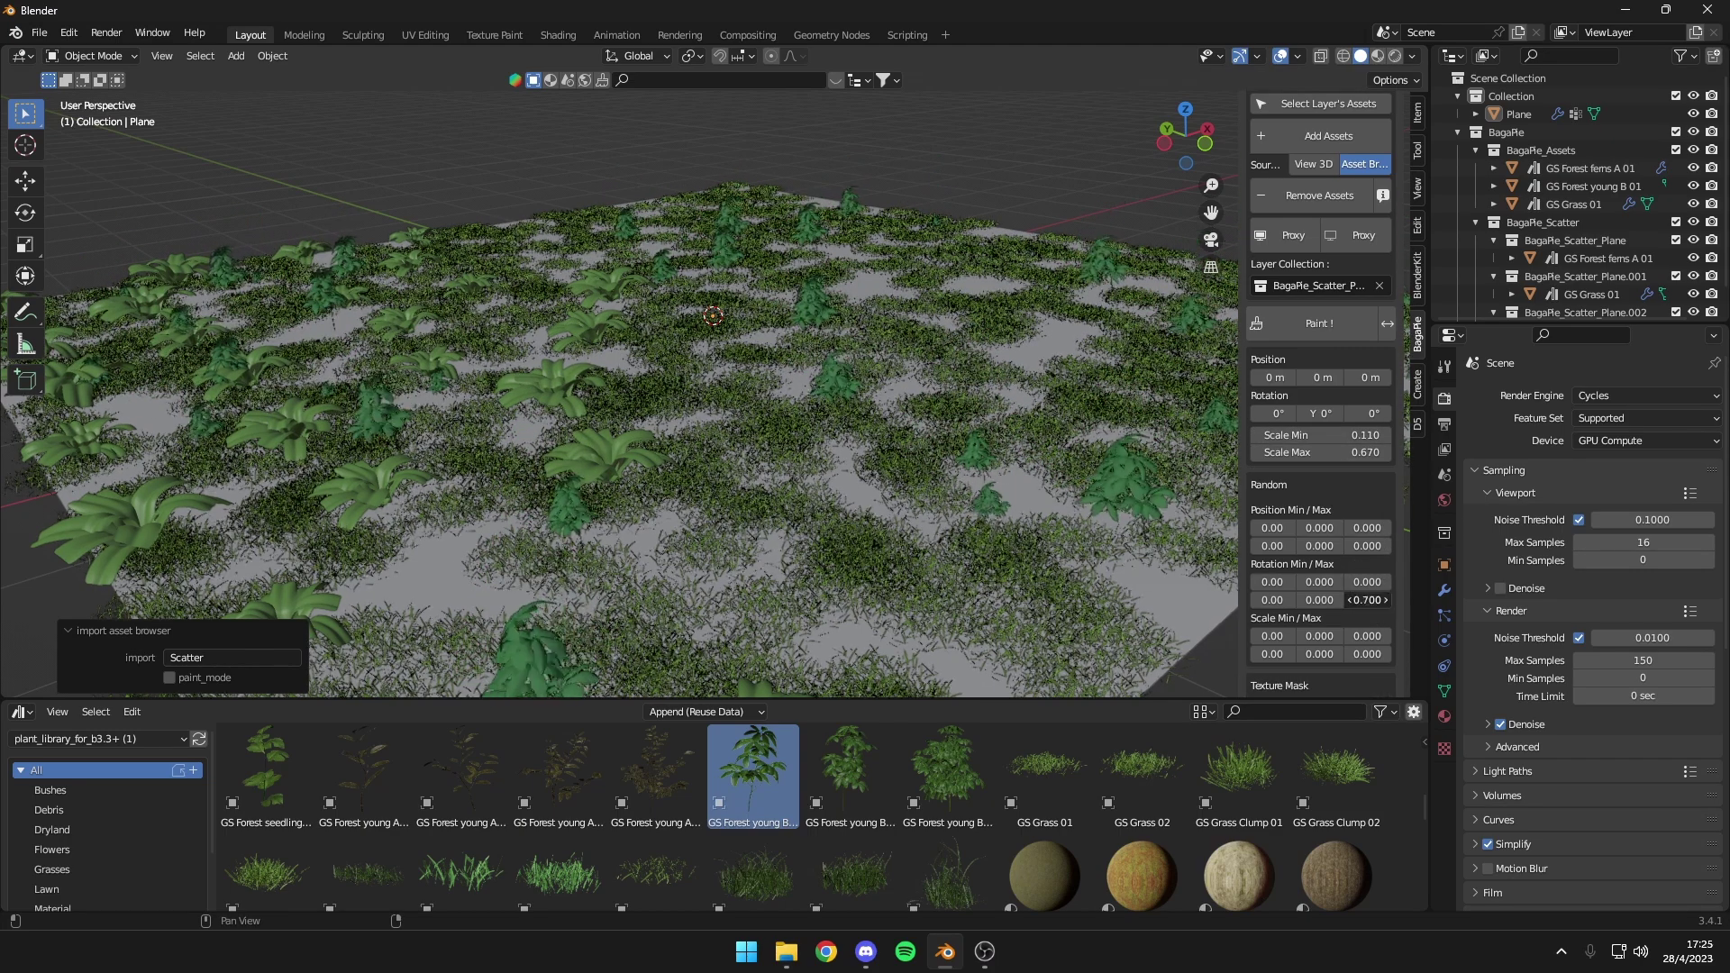
{"action": "scroll", "coordinate": [1091, 472], "scroll_direction": "down", "scroll_amount": 3}
{"action": "mouse_move", "coordinate": [980, 423]}
{"action": "middle_mouse_down"}
{"action": "mouse_move", "coordinate": [897, 418]}
{"action": "mouse_move", "coordinate": [928, 446]}
{"action": "middle_mouse_up"}
{"action": "mouse_move", "coordinate": [818, 185]}
{"action": "middle_mouse_down"}
{"action": "mouse_move", "coordinate": [890, 299]}
{"action": "mouse_move", "coordinate": [960, 609]}
{"action": "middle_mouse_up"}
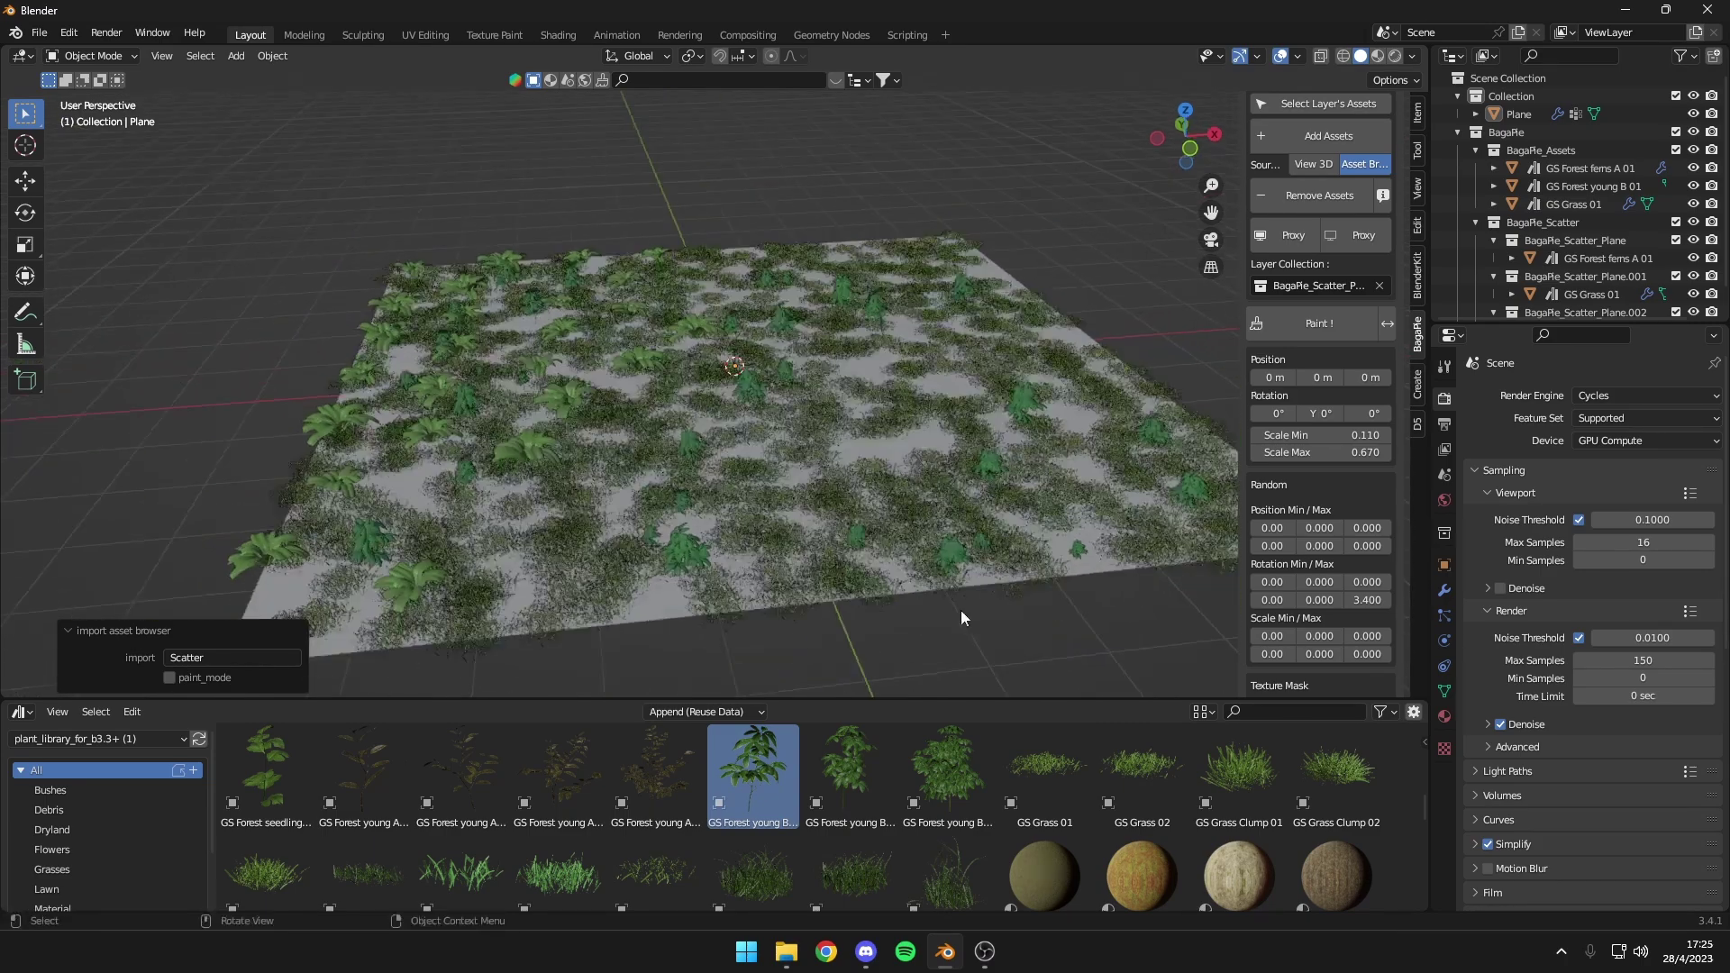
{"action": "scroll", "coordinate": [613, 789], "scroll_direction": "up", "scroll_amount": 5}
Paint-scatter GS Conifer small A 1 trees along the plane's left side, then return to Object Mode
{"action": "left_click", "coordinate": [778, 502]}
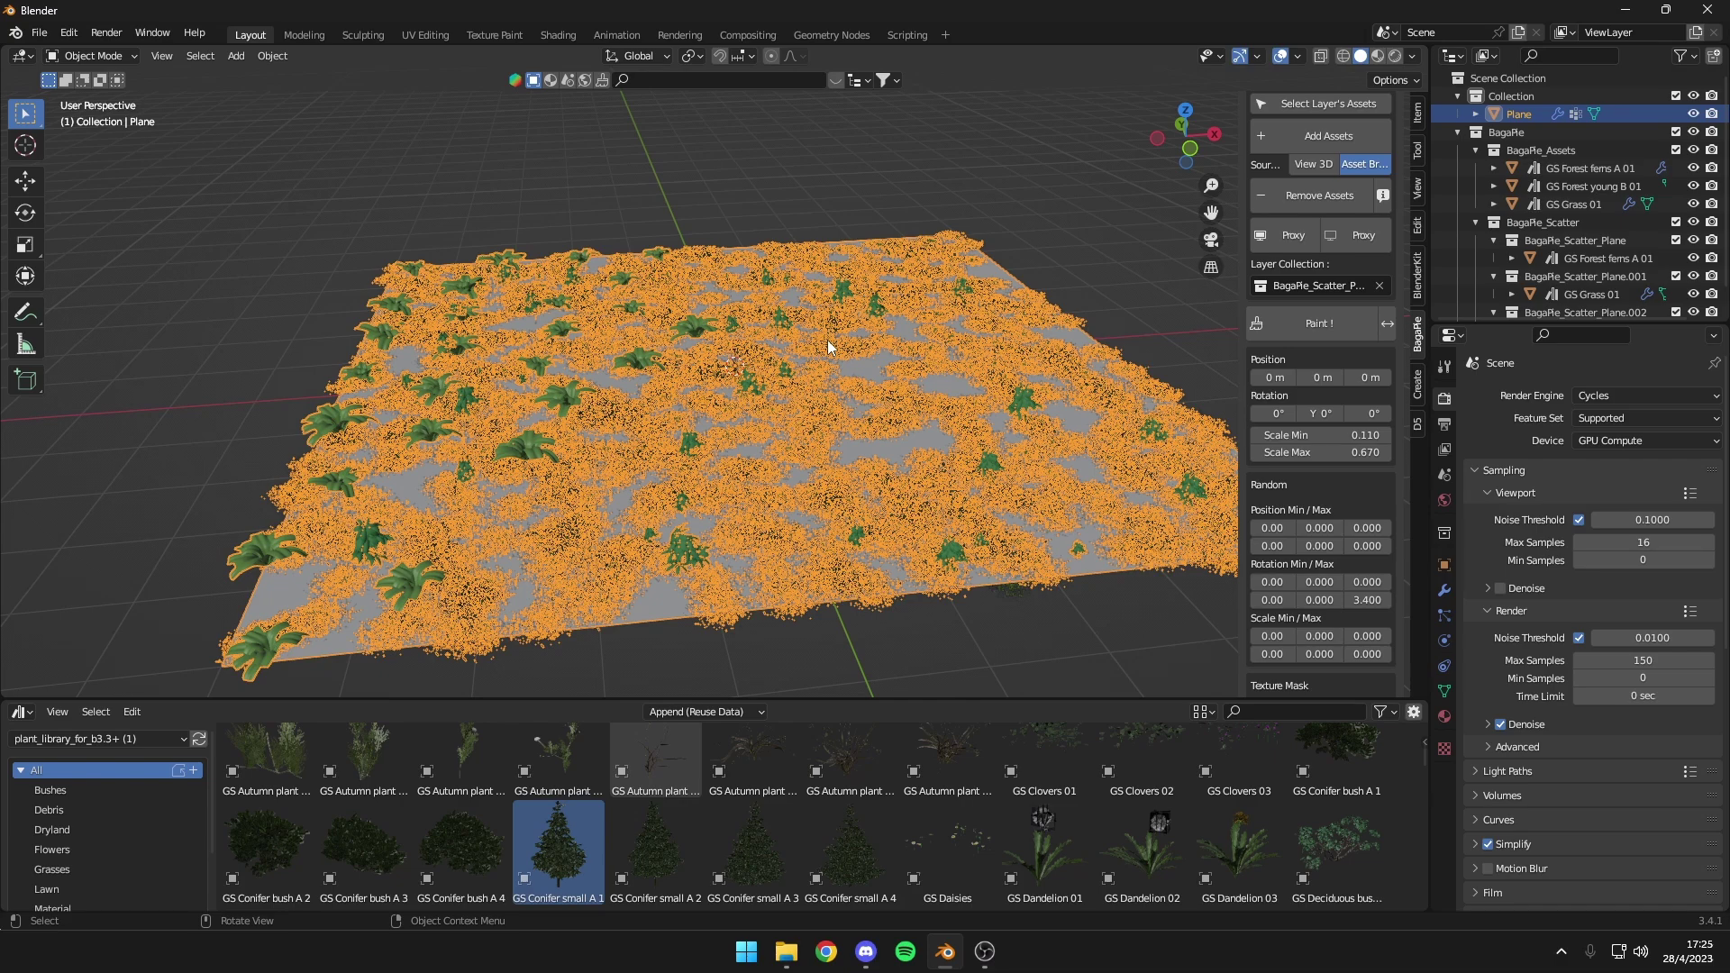
{"action": "middle_click_drag", "start_coordinate": [828, 347], "coordinate": [852, 337]}
{"action": "key", "text": "j"}
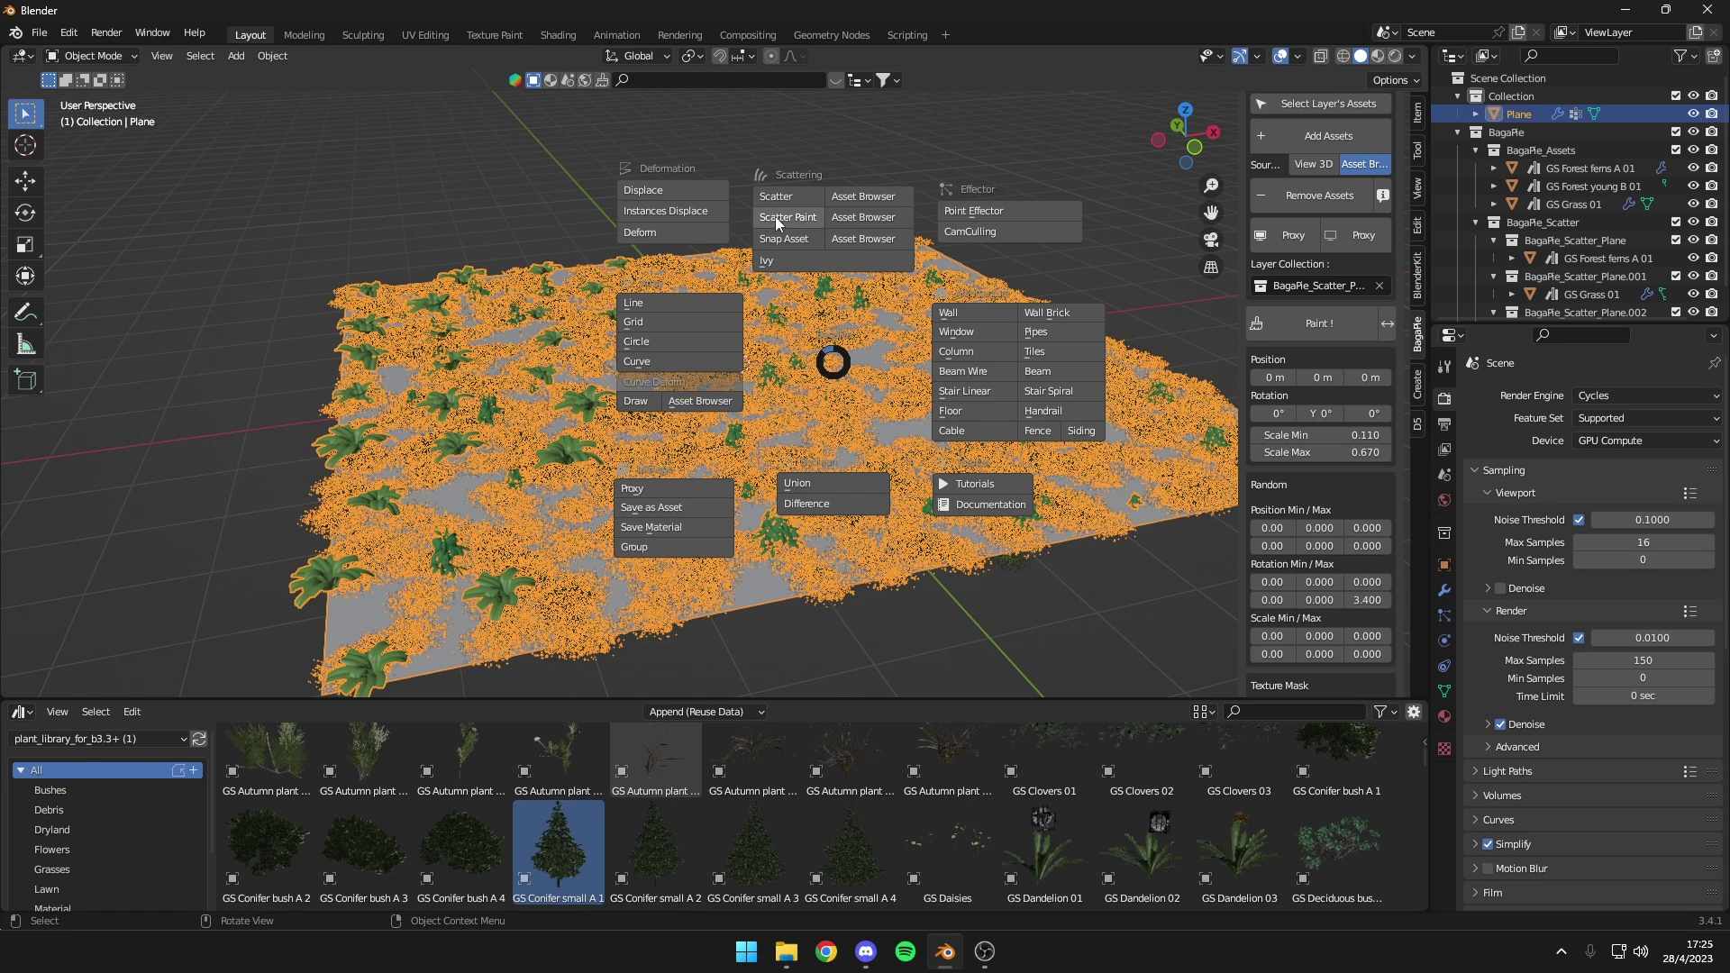
{"action": "left_click", "coordinate": [873, 218]}
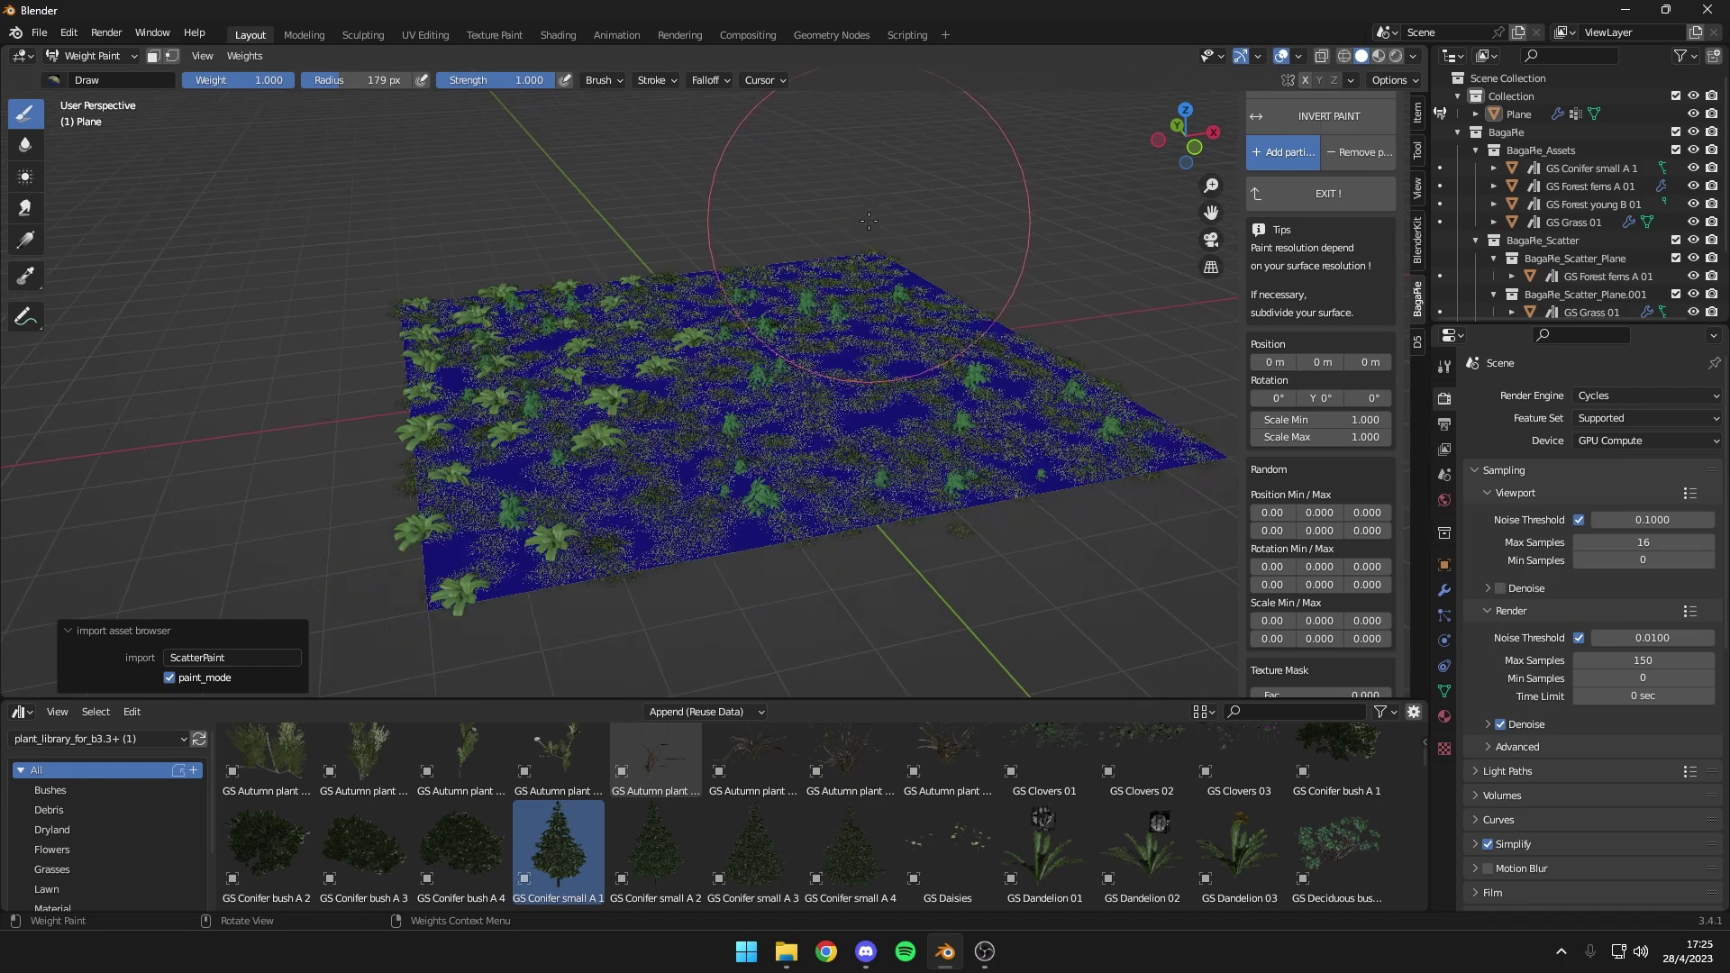
{"action": "key", "text": "f"}
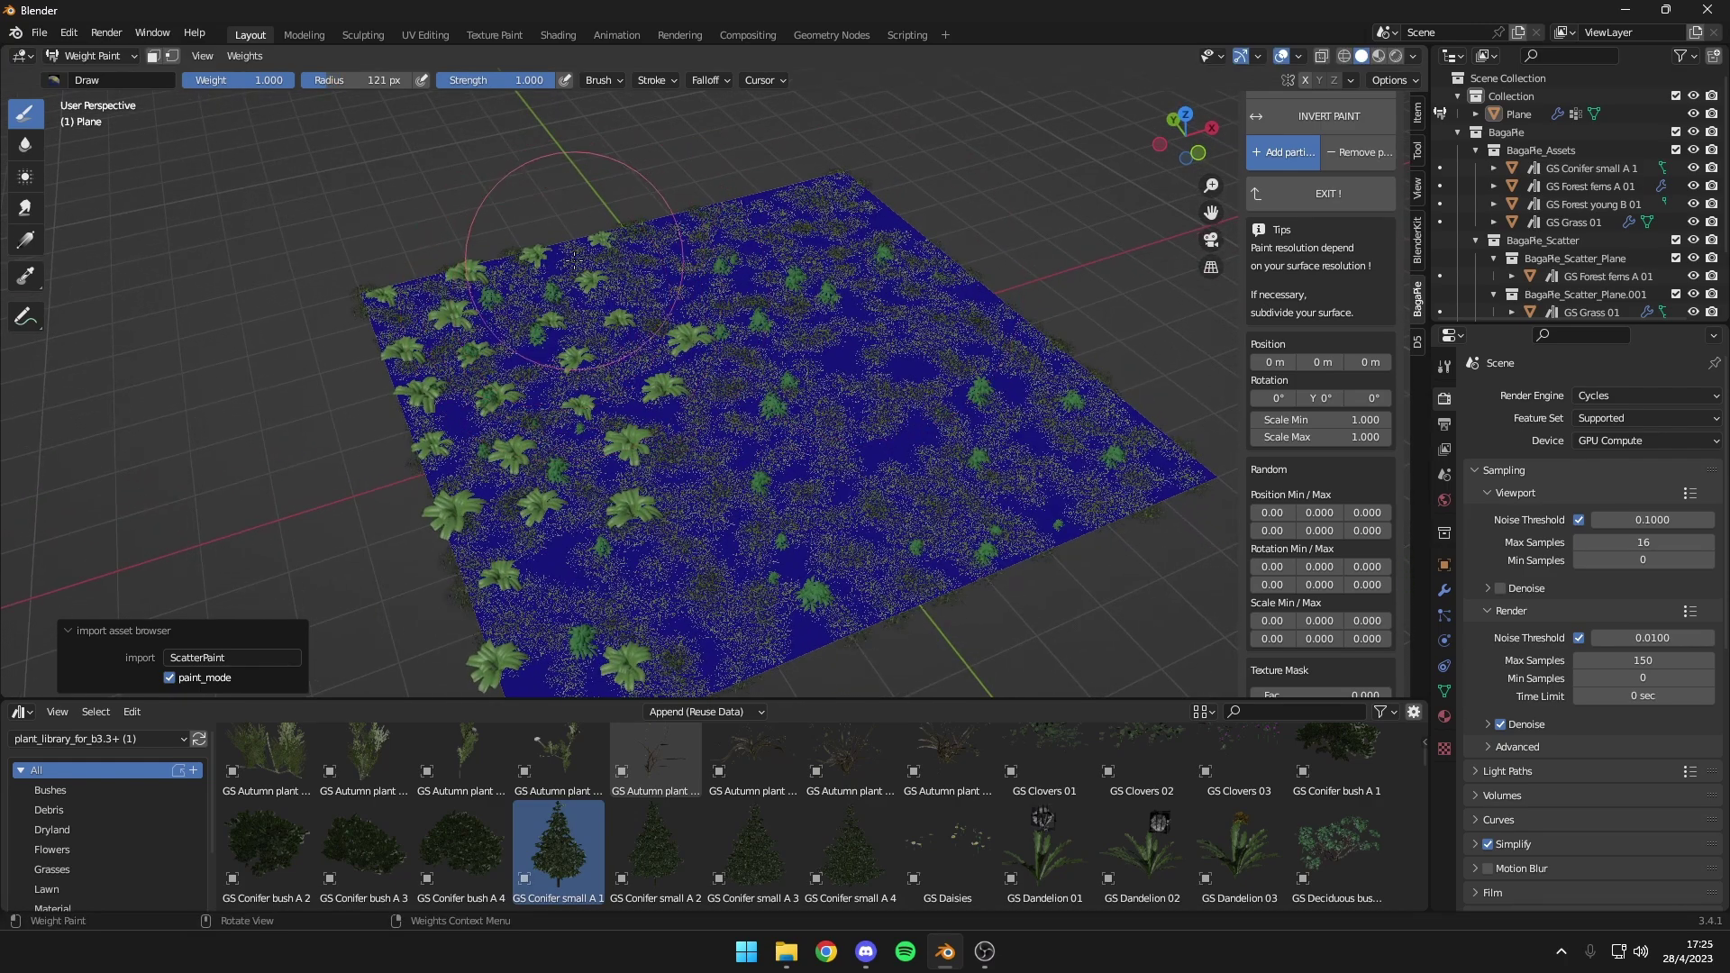
{"action": "mouse_move", "coordinate": [577, 270]}
{"action": "left_mouse_down"}
{"action": "mouse_move", "coordinate": [505, 437]}
{"action": "mouse_move", "coordinate": [501, 303]}
{"action": "mouse_move", "coordinate": [631, 225]}
{"action": "left_mouse_up"}
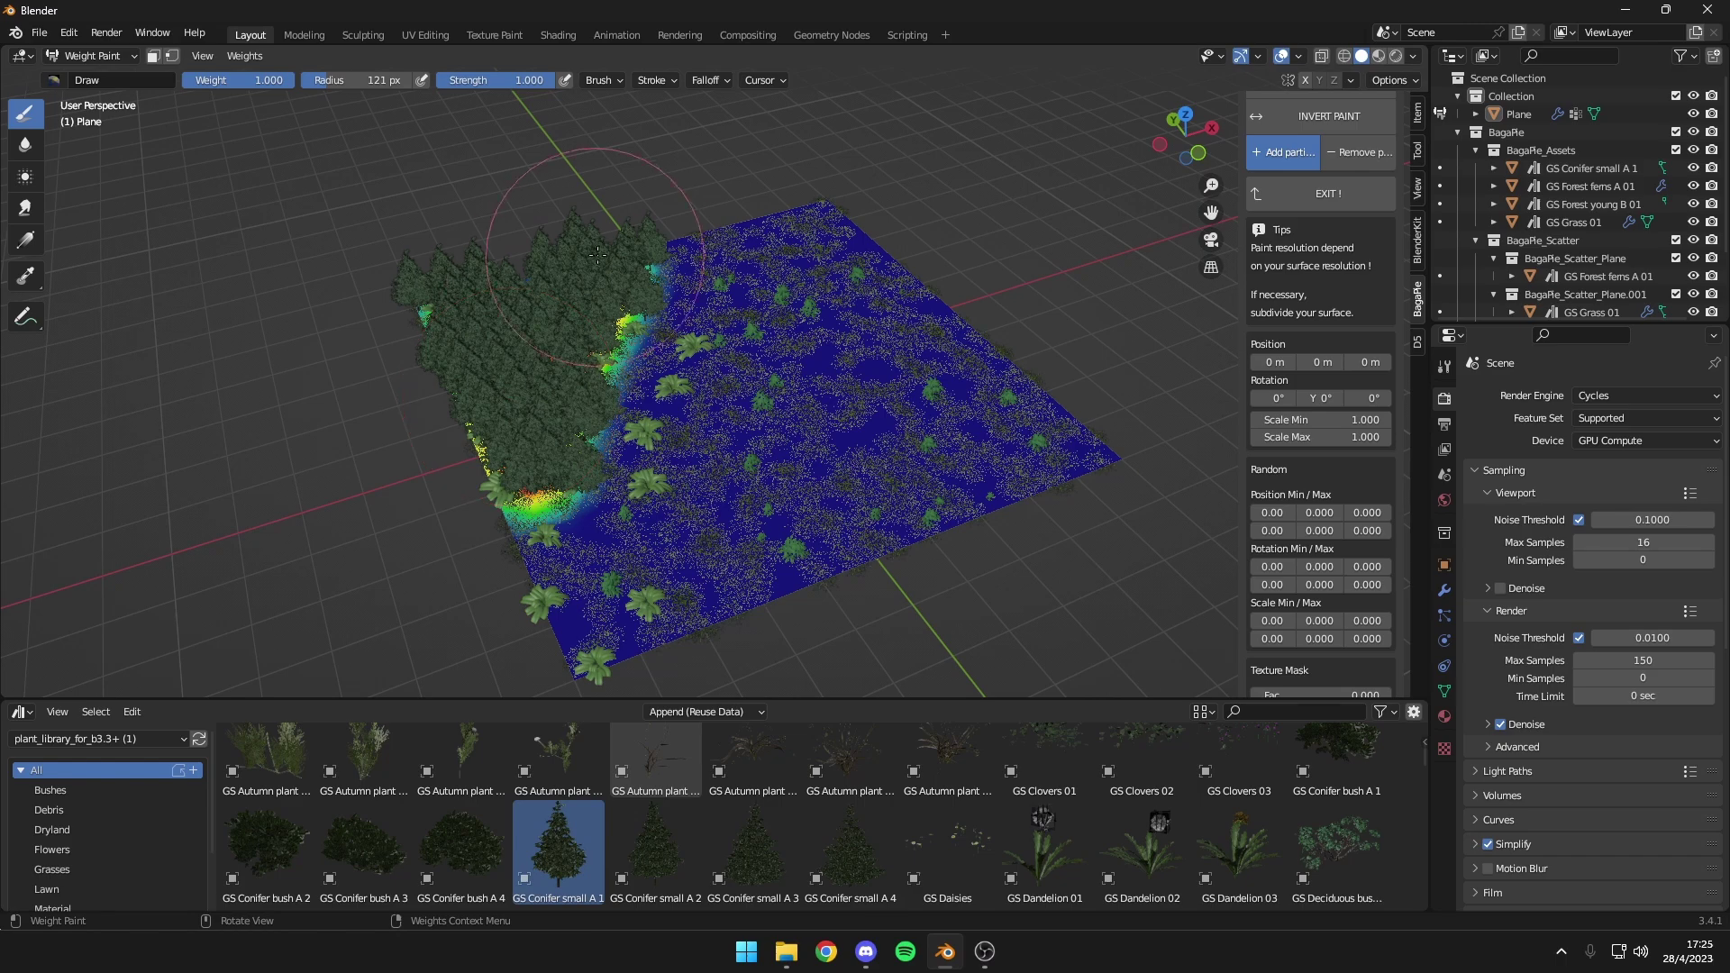
{"action": "mouse_move", "coordinate": [630, 225]}
{"action": "middle_mouse_down"}
{"action": "mouse_move", "coordinate": [618, 408]}
{"action": "mouse_move", "coordinate": [741, 364]}
{"action": "middle_mouse_up"}
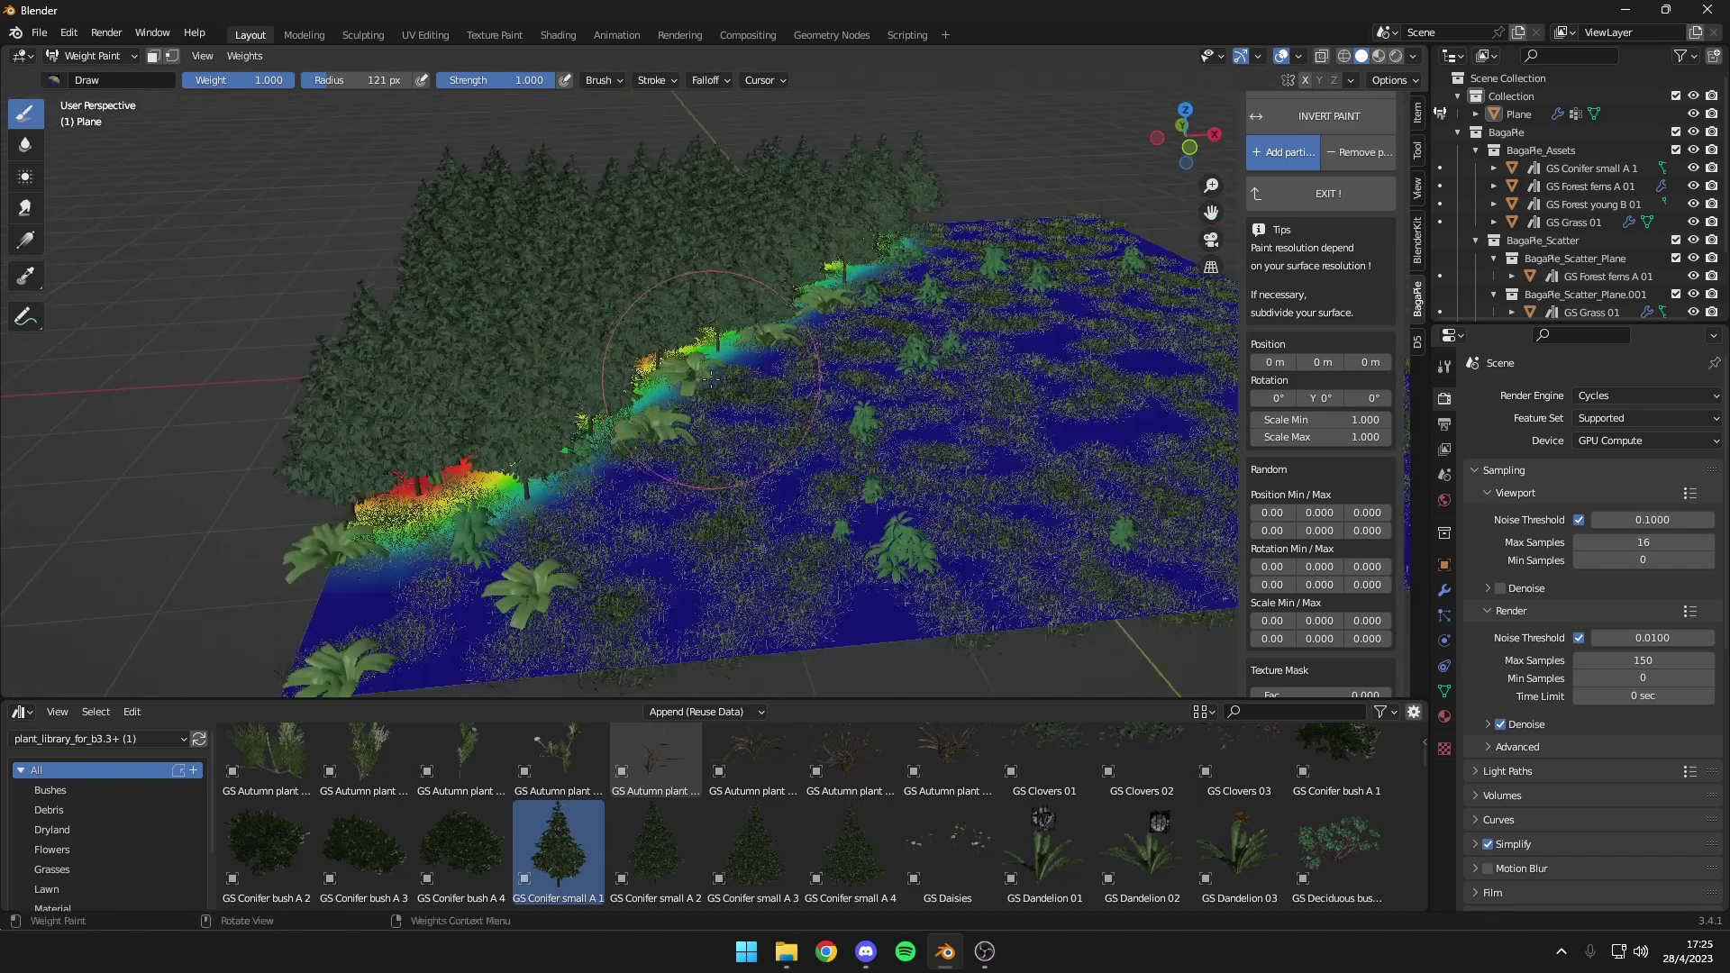
{"action": "scroll", "coordinate": [741, 365], "scroll_direction": "up", "scroll_amount": 5}
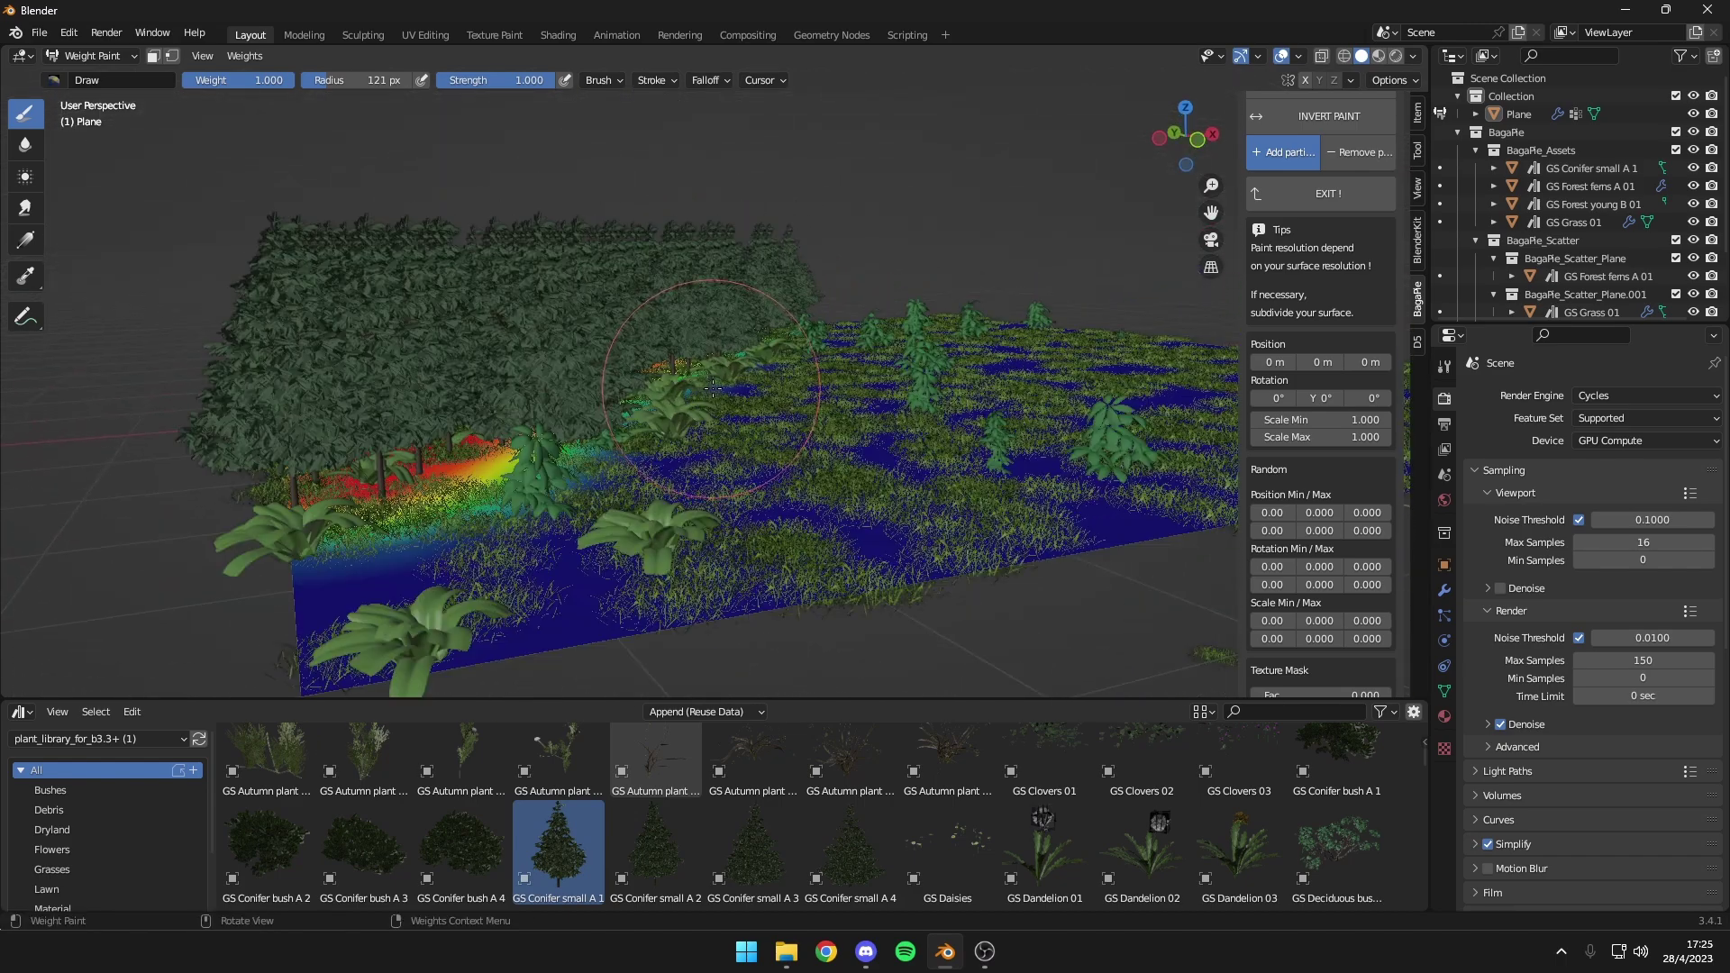
{"action": "scroll", "coordinate": [1323, 331], "scroll_direction": "up", "scroll_amount": 4}
{"action": "scroll", "coordinate": [1324, 450], "scroll_direction": "up", "scroll_amount": 5}
{"action": "left_click", "coordinate": [1326, 521]}
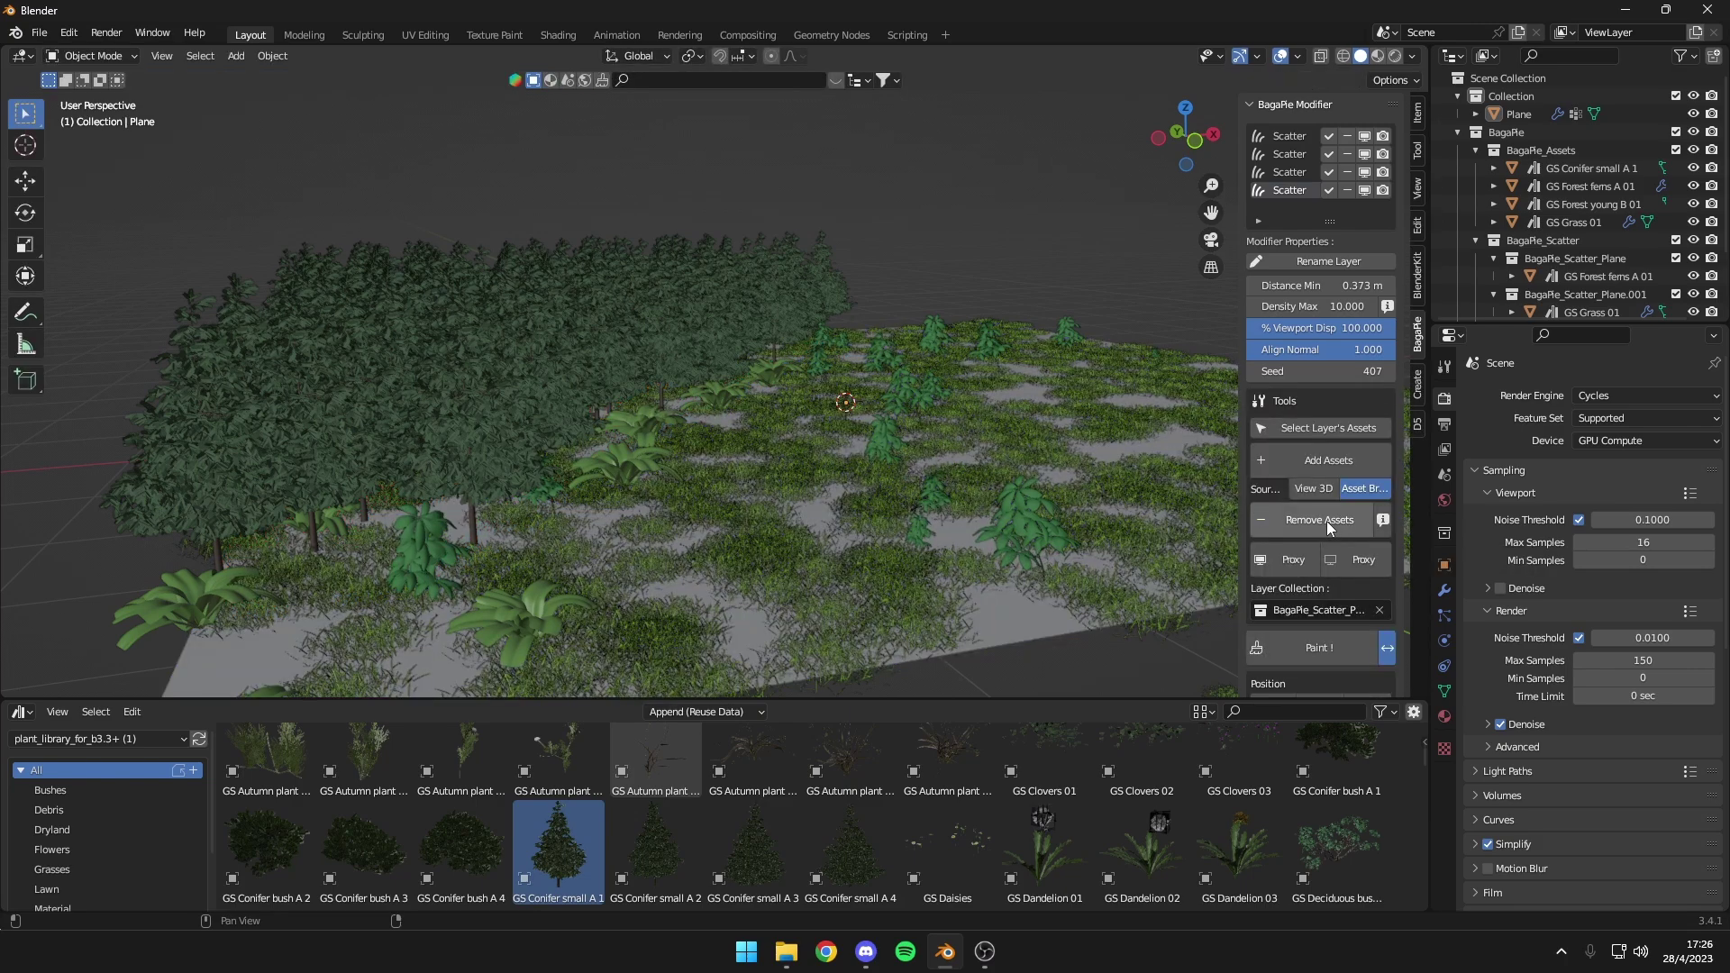
Give the conifers Scale Max 2.2, Rotation Max Z 2.9 and Rotation Max Y 0.09
{"action": "mouse_move", "coordinate": [928, 395]}
{"action": "middle_mouse_down"}
{"action": "mouse_move", "coordinate": [872, 403]}
{"action": "mouse_move", "coordinate": [986, 411]}
{"action": "middle_mouse_up"}
{"action": "scroll", "coordinate": [871, 404], "scroll_direction": "up", "scroll_amount": 2}
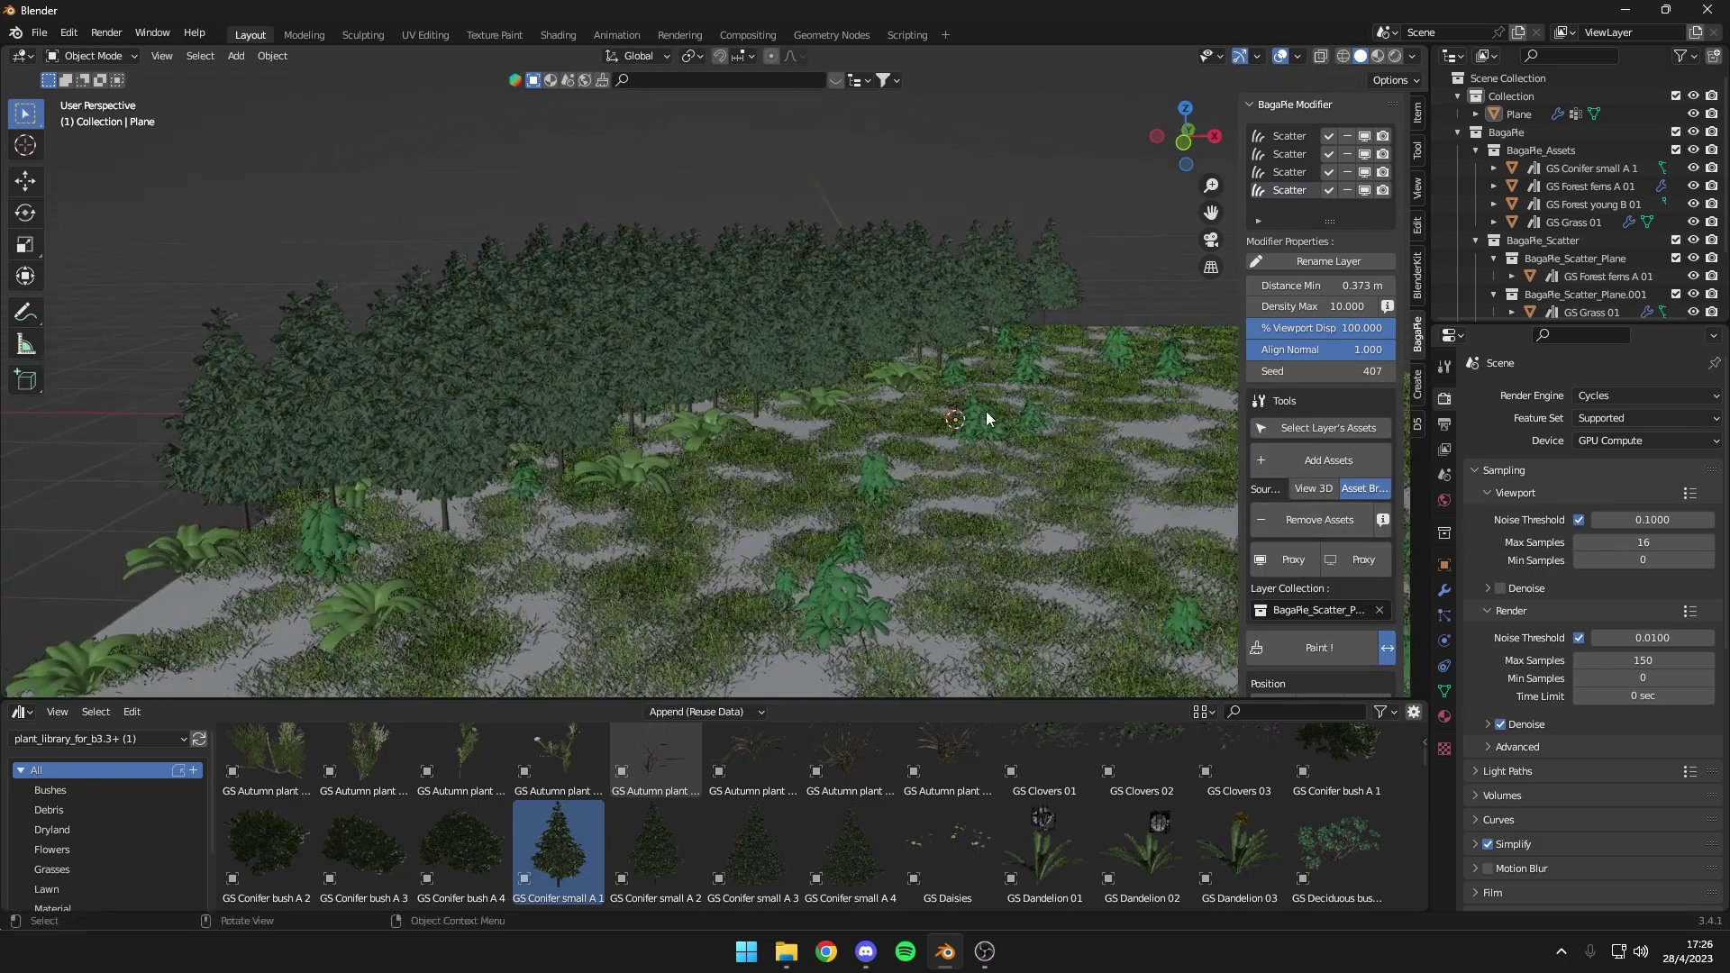
{"action": "scroll", "coordinate": [1369, 500], "scroll_direction": "down", "scroll_amount": 4}
{"action": "scroll", "coordinate": [1337, 524], "scroll_direction": "down", "scroll_amount": 2}
{"action": "left_click_drag", "start_coordinate": [1342, 560], "coordinate": [1432, 559]}
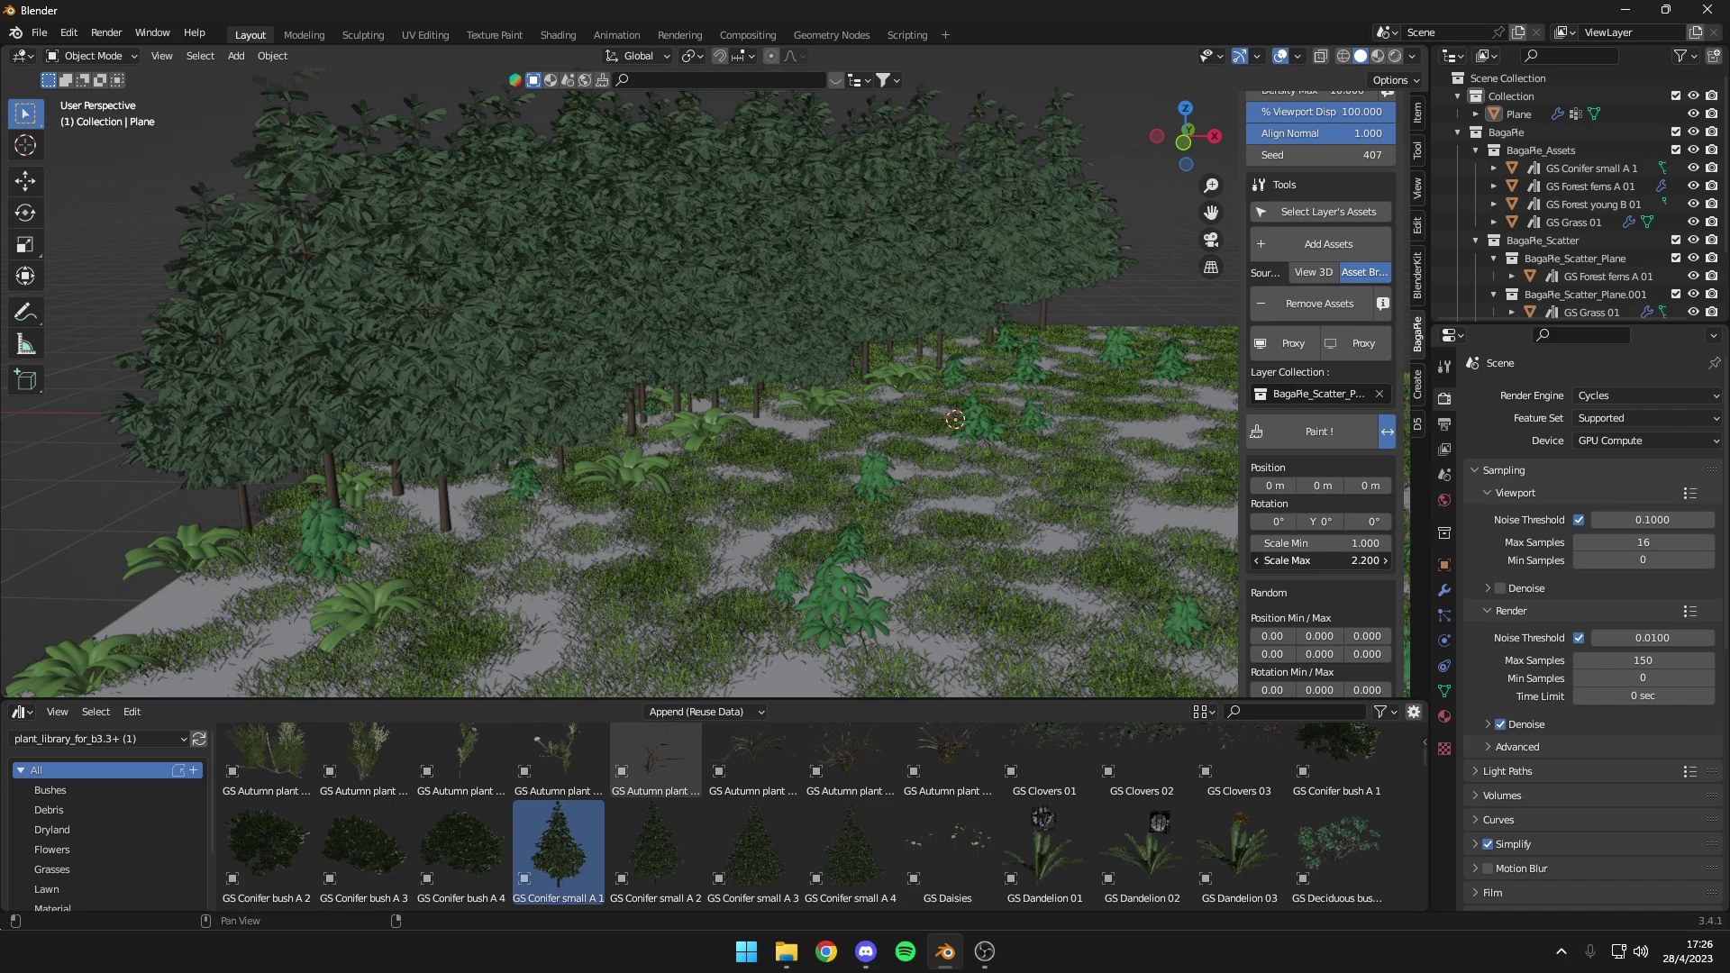
{"action": "scroll", "coordinate": [1338, 581], "scroll_direction": "down", "scroll_amount": 4}
{"action": "left_click_drag", "start_coordinate": [1363, 565], "coordinate": [1442, 564]}
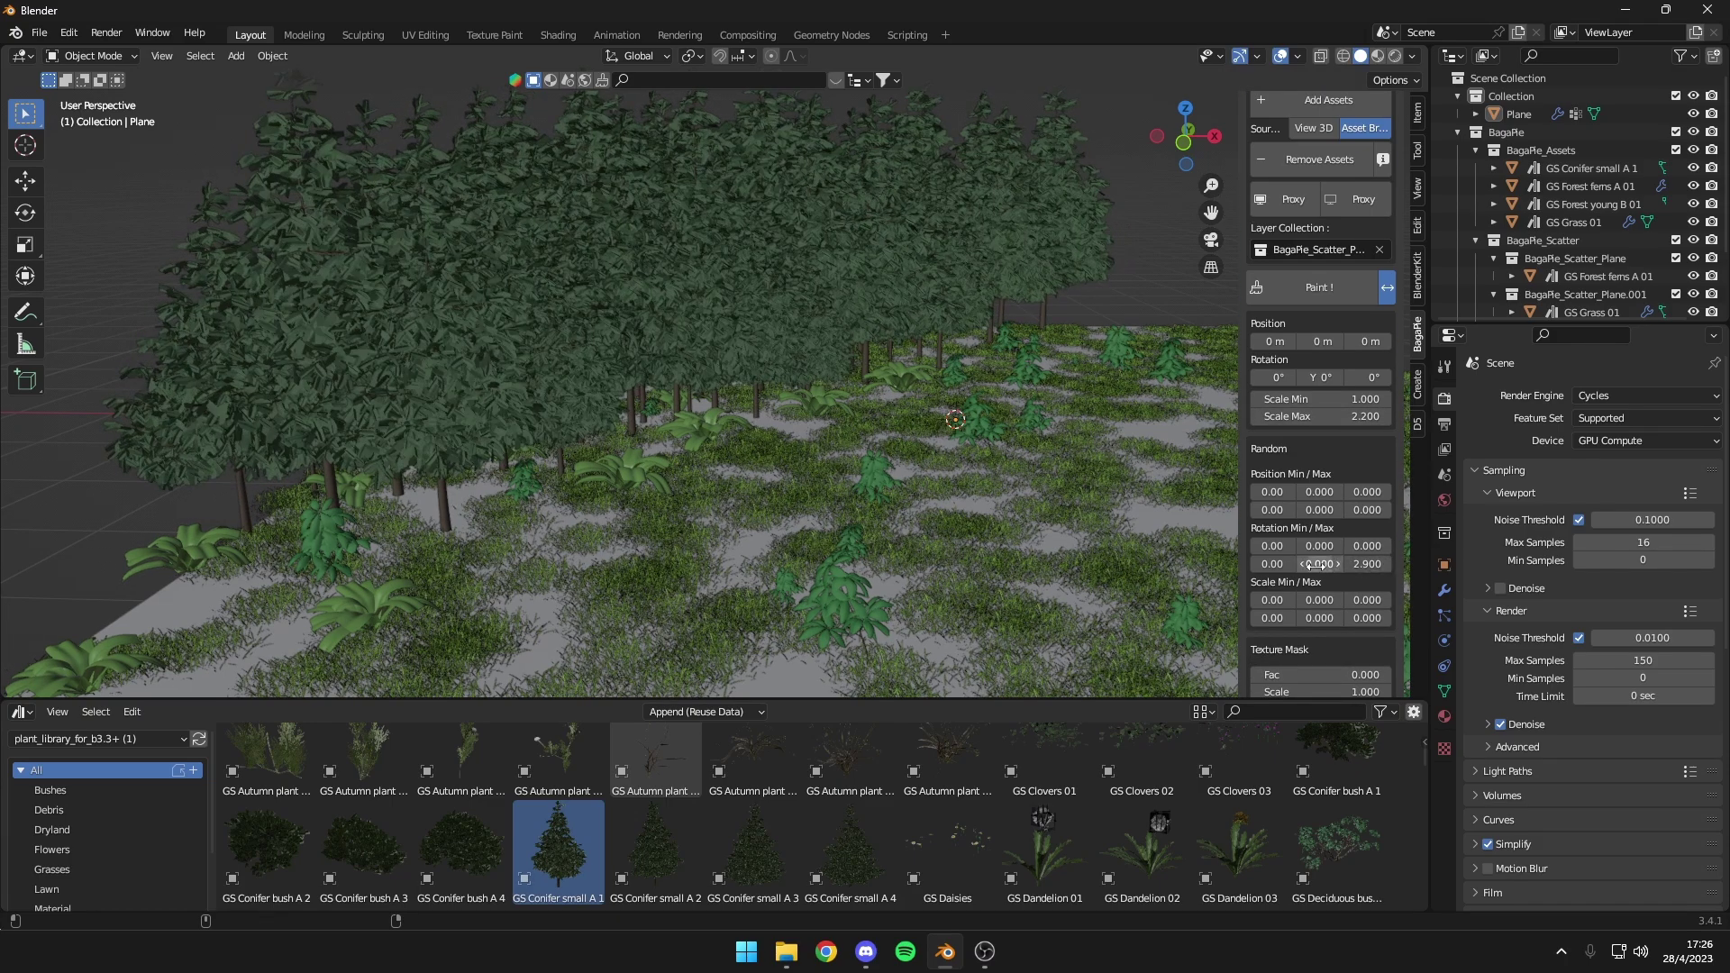
{"action": "left_click_drag", "start_coordinate": [1319, 564], "coordinate": [1327, 564]}
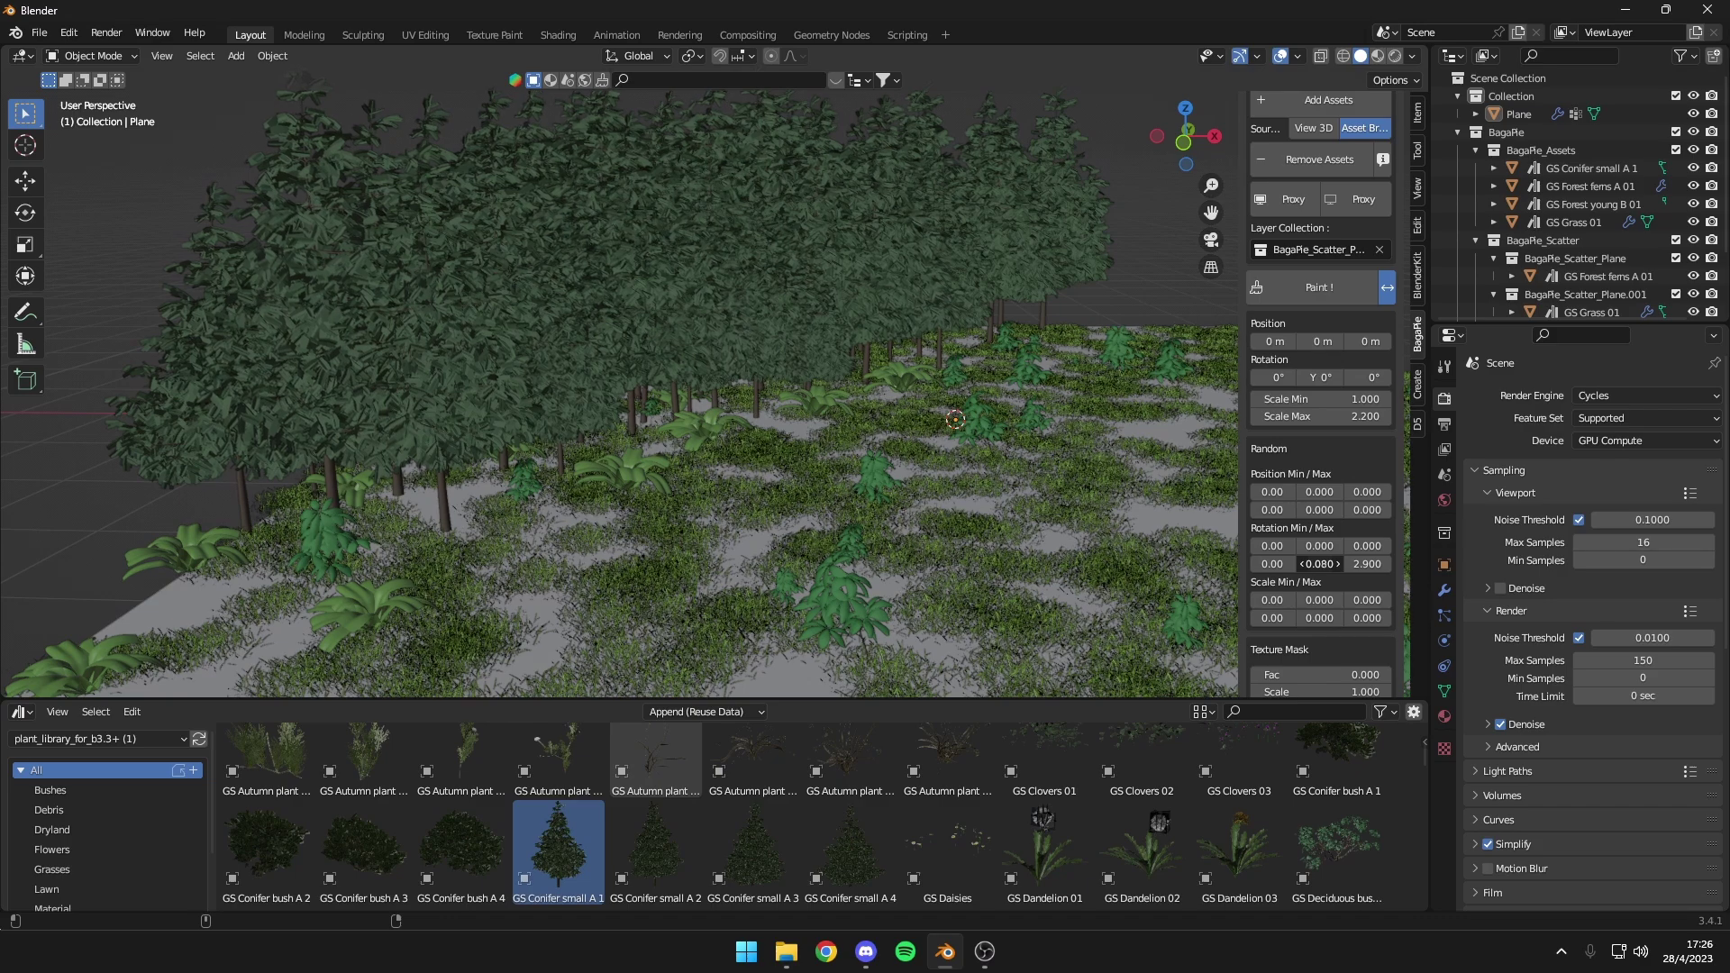
{"action": "scroll", "coordinate": [1318, 564], "scroll_direction": "up", "scroll_amount": 8}
{"action": "scroll", "coordinate": [927, 485], "scroll_direction": "down", "scroll_amount": 6}
{"action": "middle_click_drag", "start_coordinate": [927, 484], "coordinate": [923, 443]}
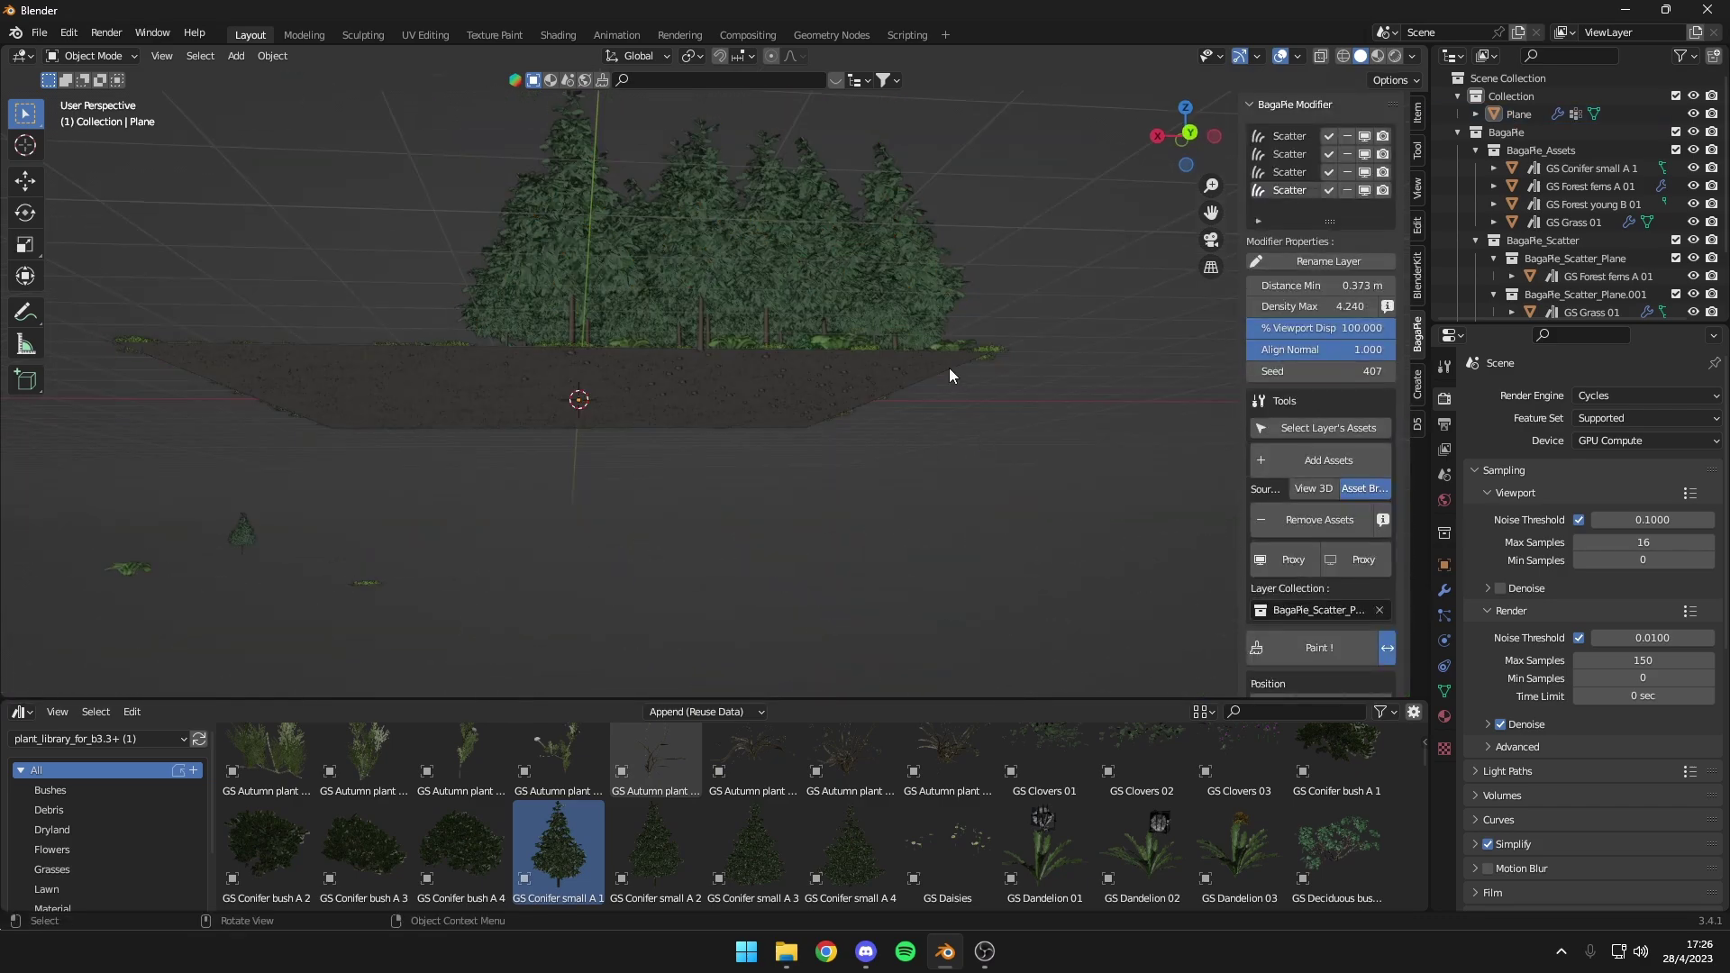
Lift one edge of the plane along Z into a hill in Edit Mode
{"action": "key", "text": "Tab"}
{"action": "middle_click_drag", "start_coordinate": [948, 368], "coordinate": [803, 72]}
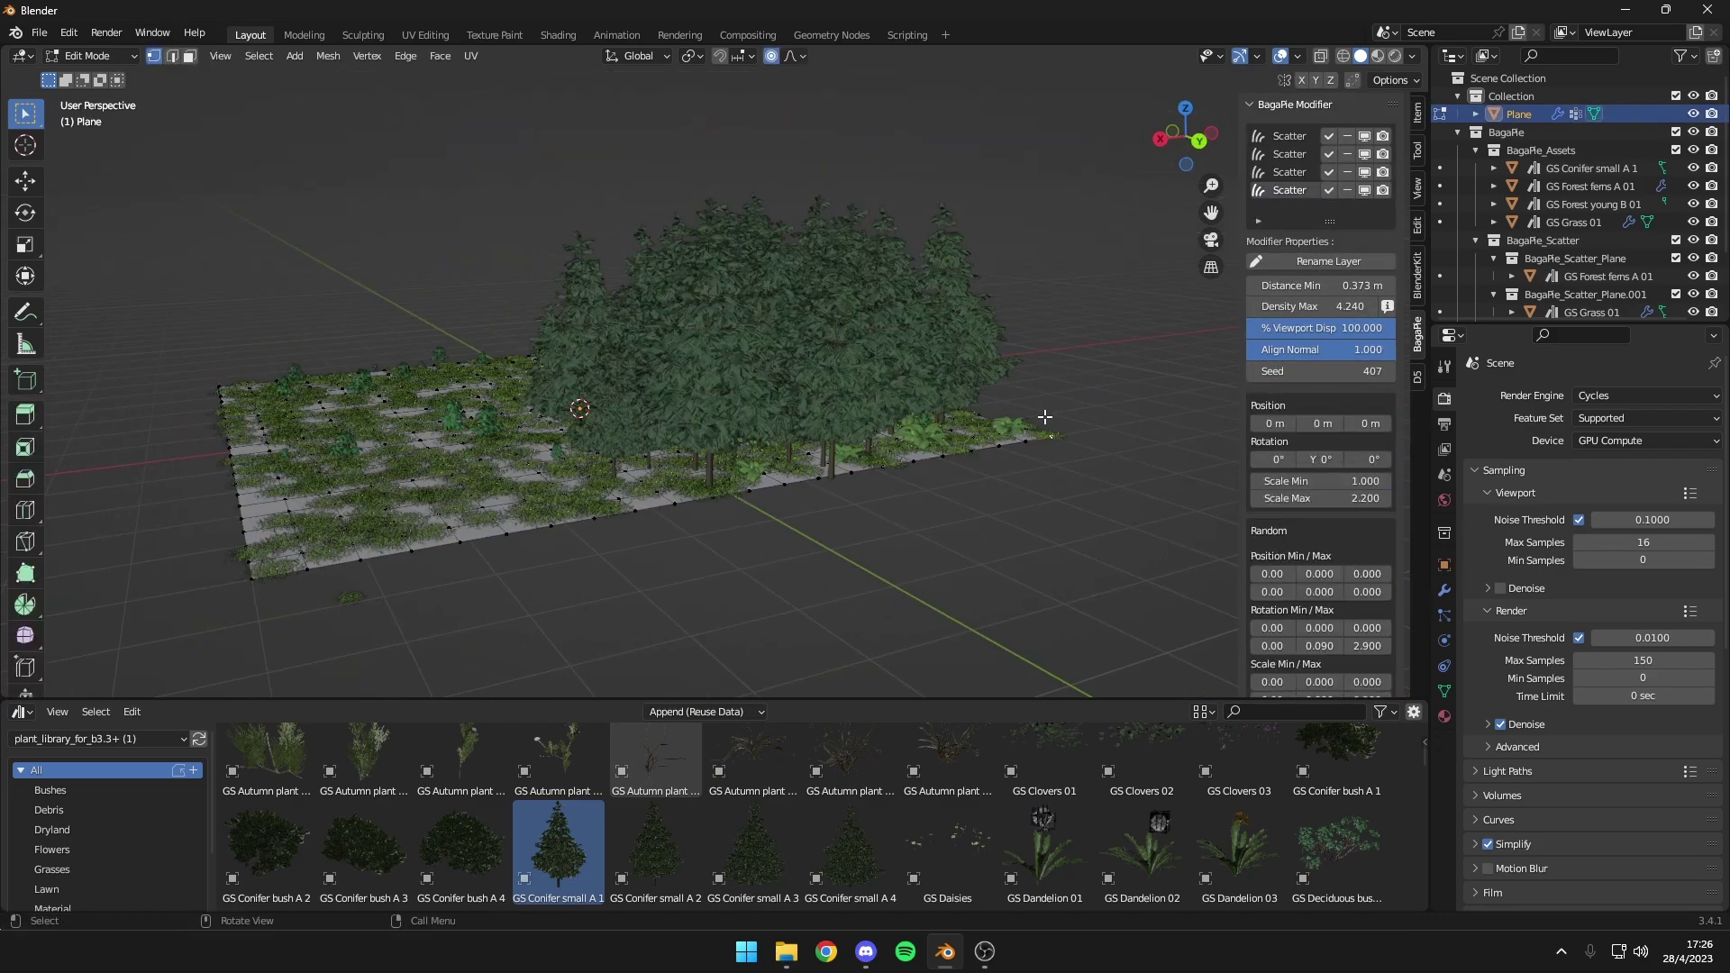
{"action": "key", "text": "g"}
{"action": "key", "text": "z"}
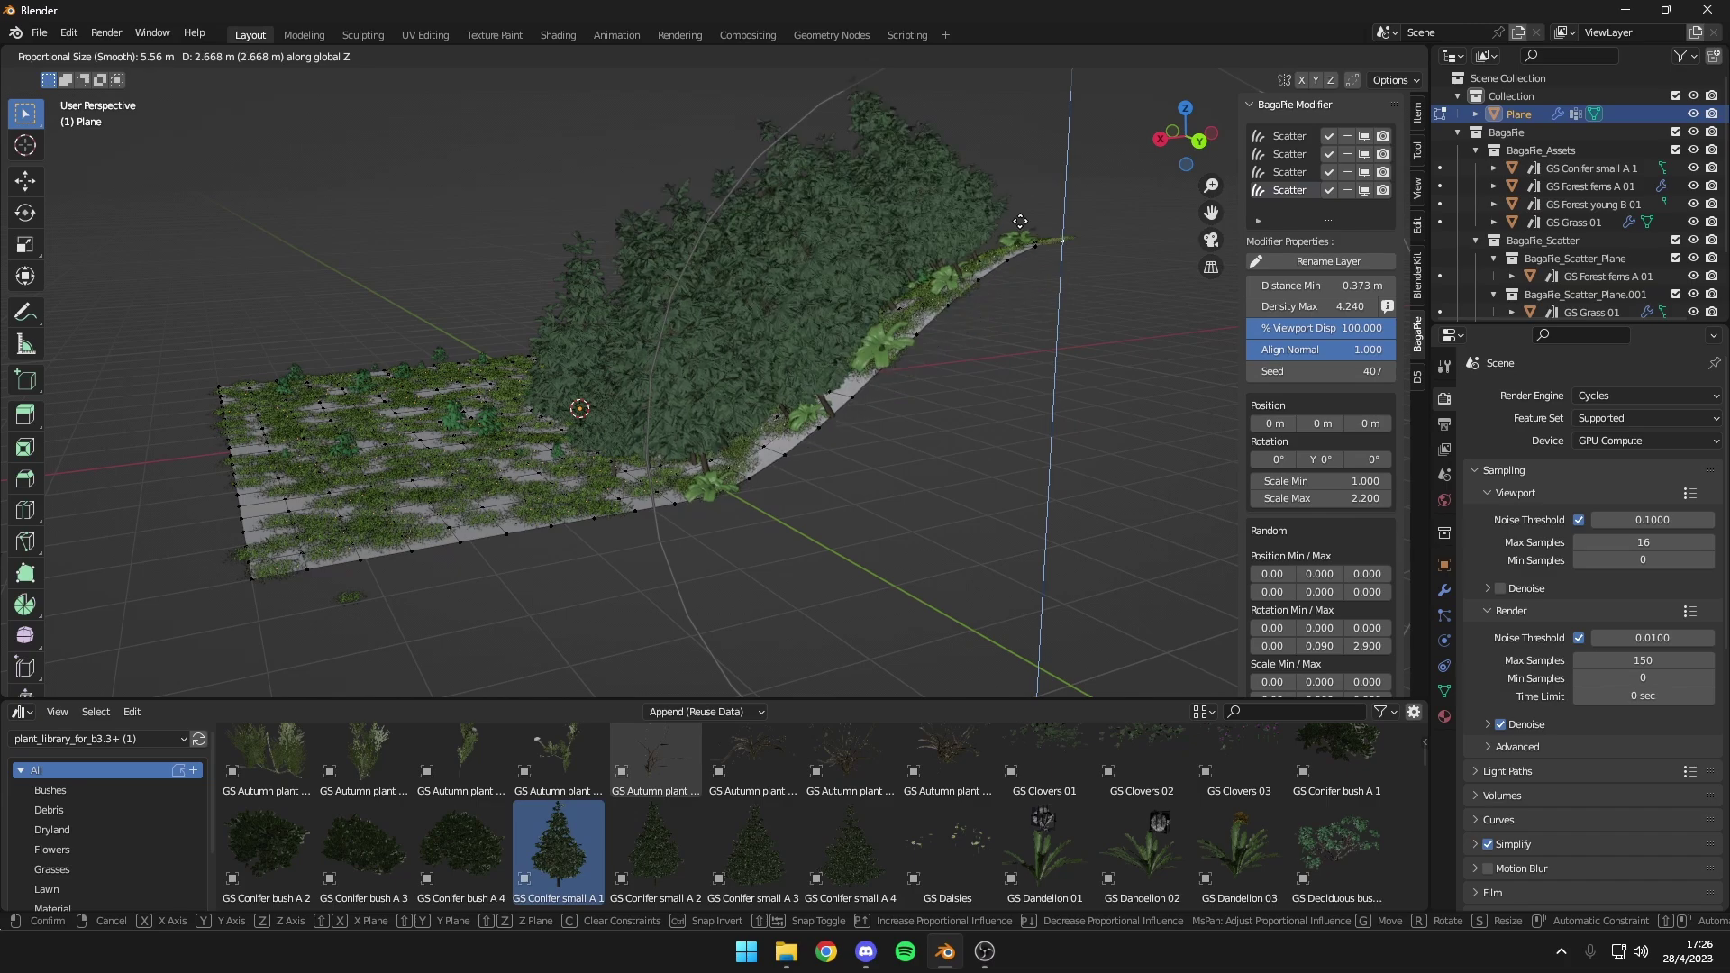
{"action": "scroll", "coordinate": [1020, 220], "scroll_direction": "up", "scroll_amount": 2}
{"action": "left_click", "coordinate": [1018, 221]}
{"action": "key", "text": "Tab"}
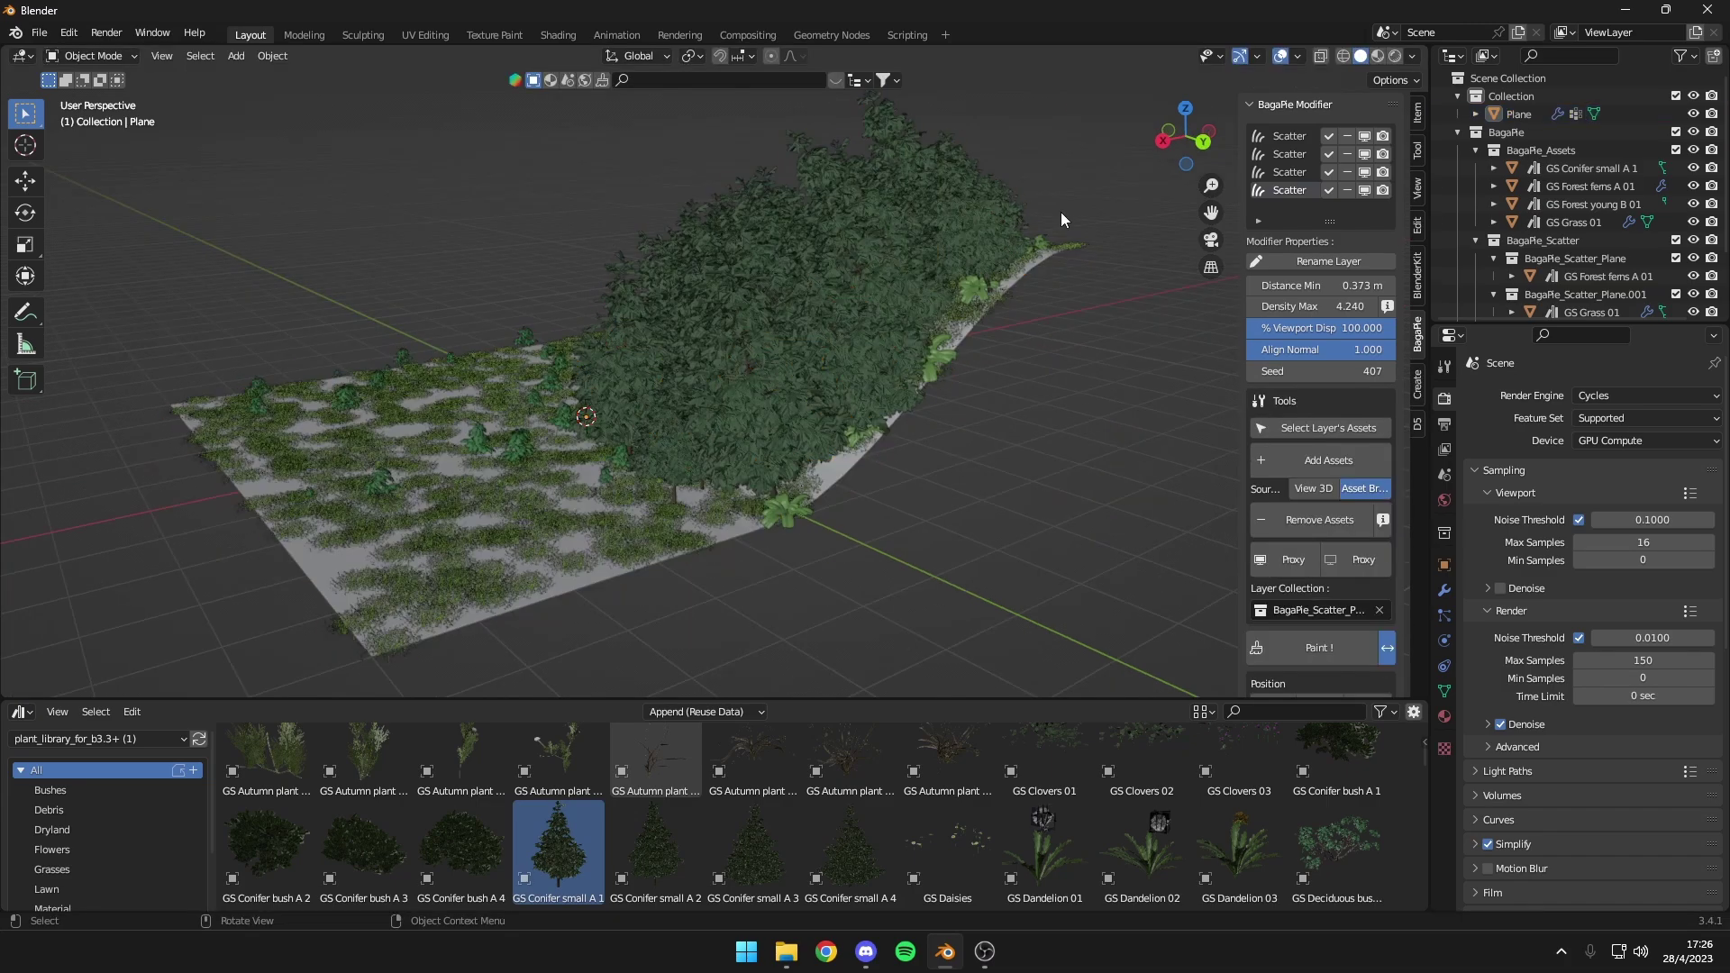
{"action": "mouse_move", "coordinate": [1061, 212]}
{"action": "middle_mouse_down"}
{"action": "mouse_move", "coordinate": [928, 272]}
{"action": "mouse_move", "coordinate": [868, 274]}
{"action": "middle_mouse_up"}
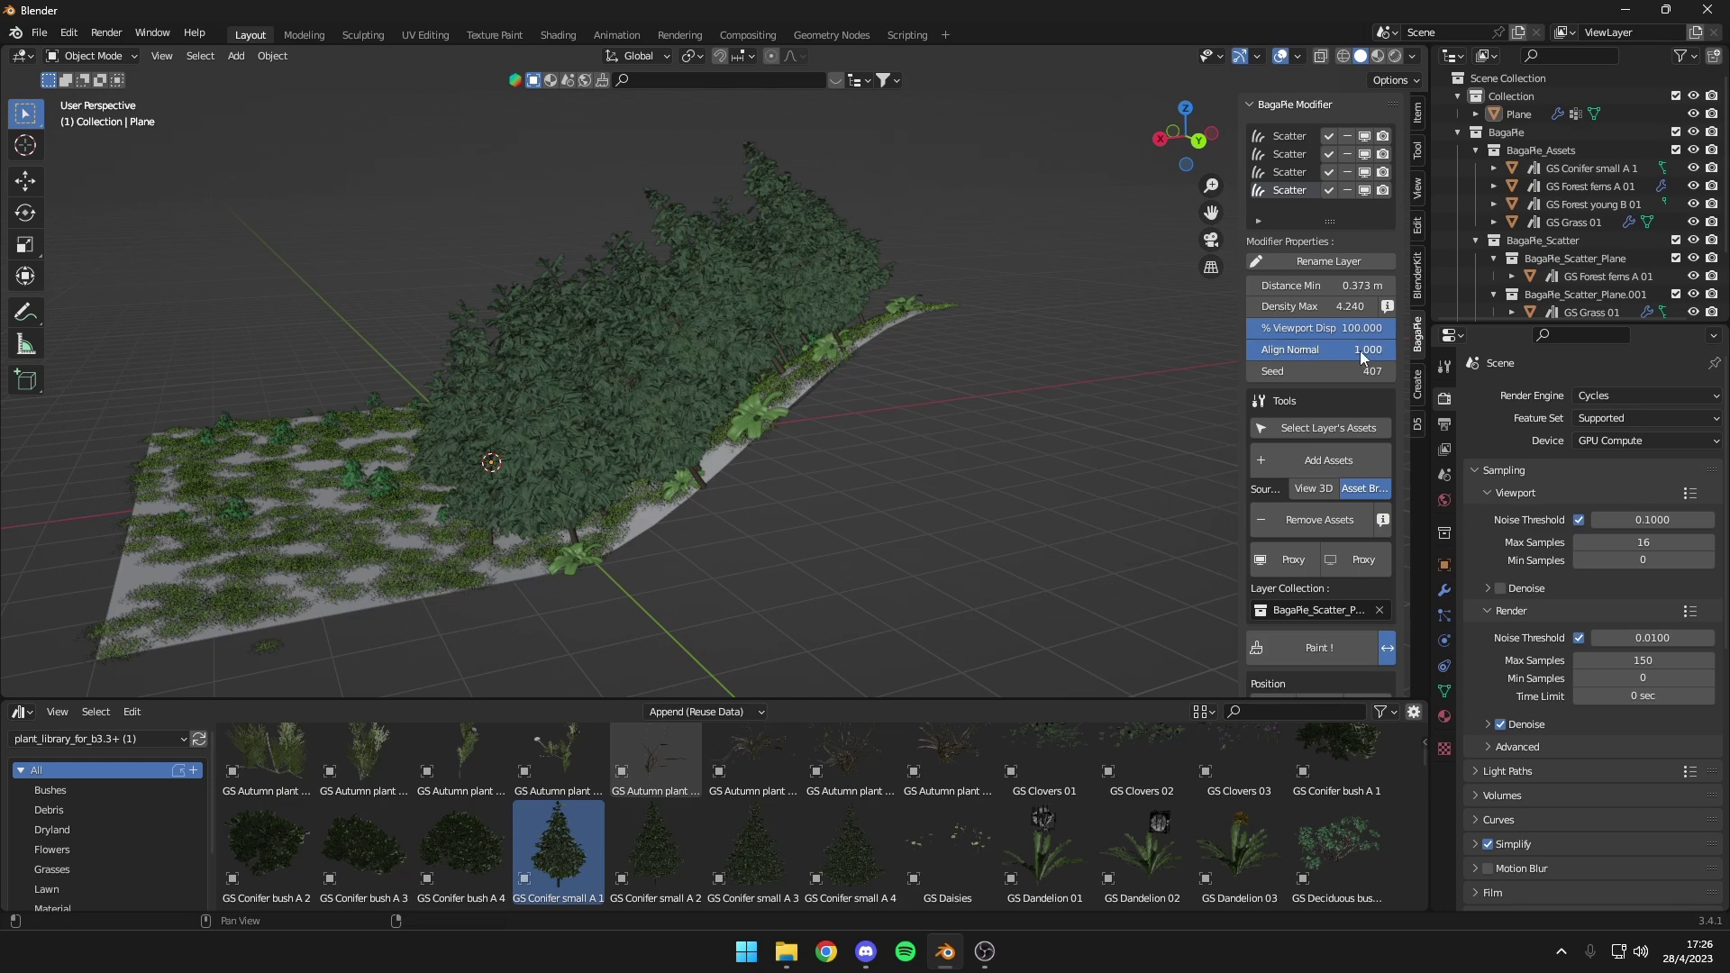
Lower the conifer layer's Align Normal to 0.113 so the trees stand upright
{"action": "left_click_drag", "start_coordinate": [1359, 349], "coordinate": [1259, 349]}
{"action": "middle_click_drag", "start_coordinate": [1262, 350], "coordinate": [1218, 358]}
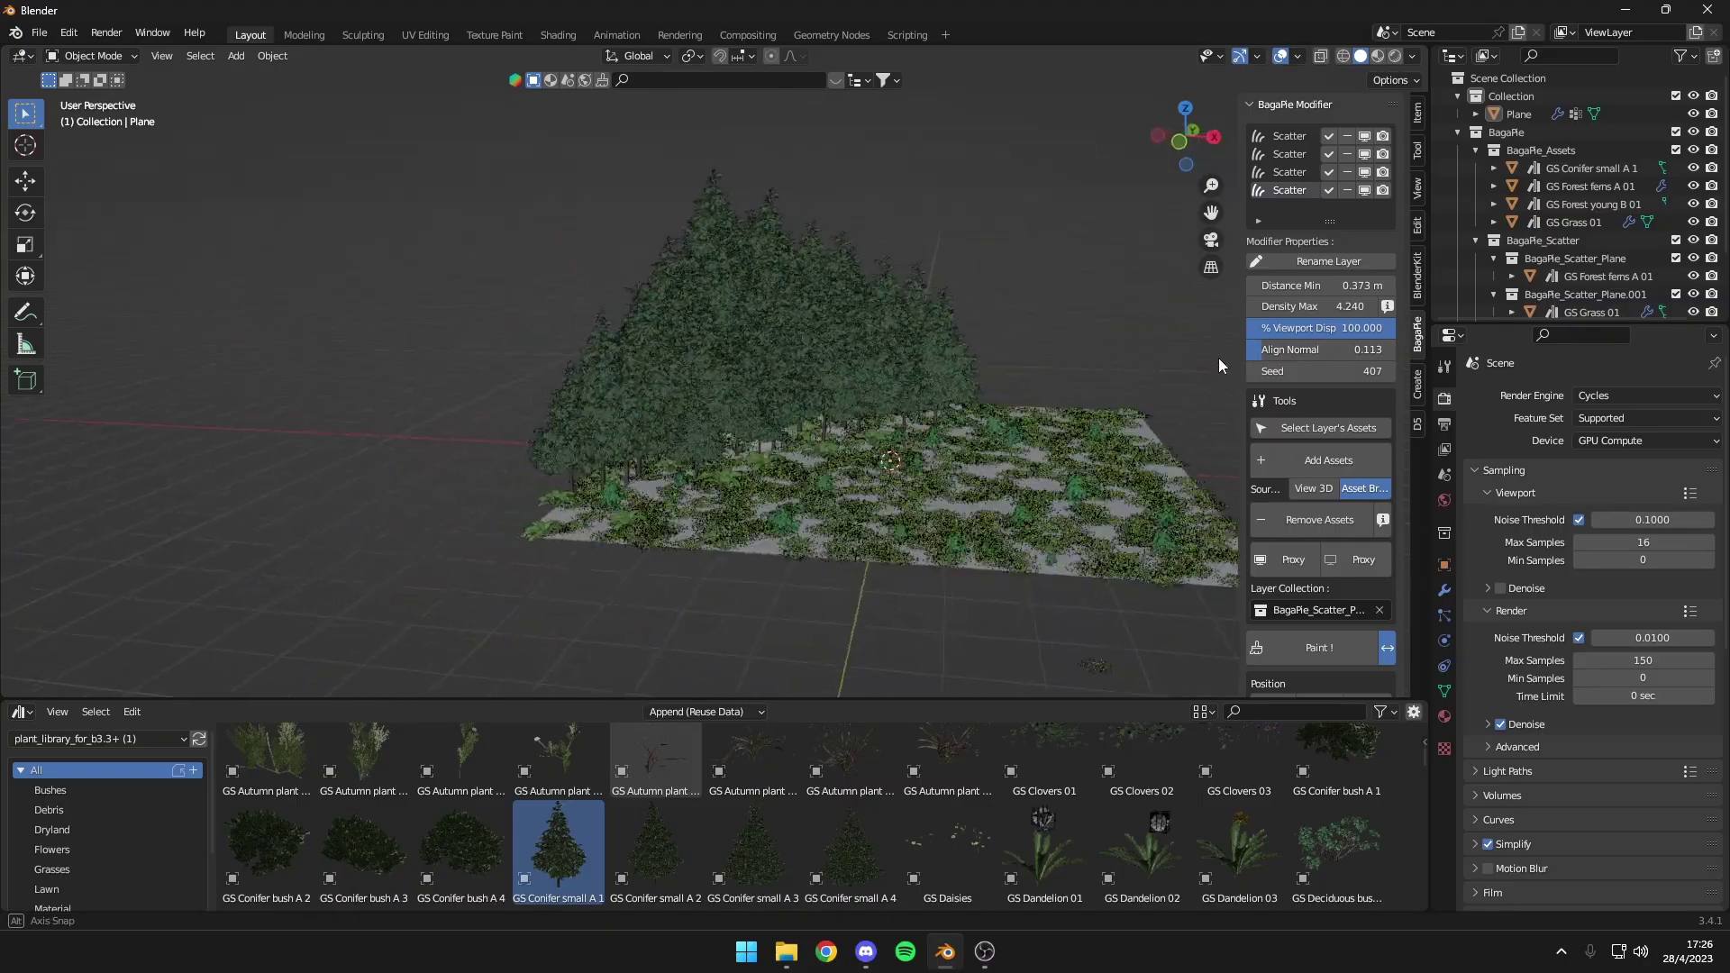
{"action": "scroll", "coordinate": [792, 323], "scroll_direction": "up", "scroll_amount": 3}
{"action": "mouse_move", "coordinate": [792, 322]}
{"action": "middle_mouse_down"}
{"action": "mouse_move", "coordinate": [966, 328]}
{"action": "mouse_move", "coordinate": [792, 386]}
{"action": "mouse_move", "coordinate": [825, 396]}
{"action": "mouse_move", "coordinate": [772, 376]}
{"action": "middle_mouse_up"}
Rename the plane's GS Grass 01 scatter layer to 'Pasto'
{"action": "left_click", "coordinate": [915, 515]}
{"action": "left_click", "coordinate": [1285, 172]}
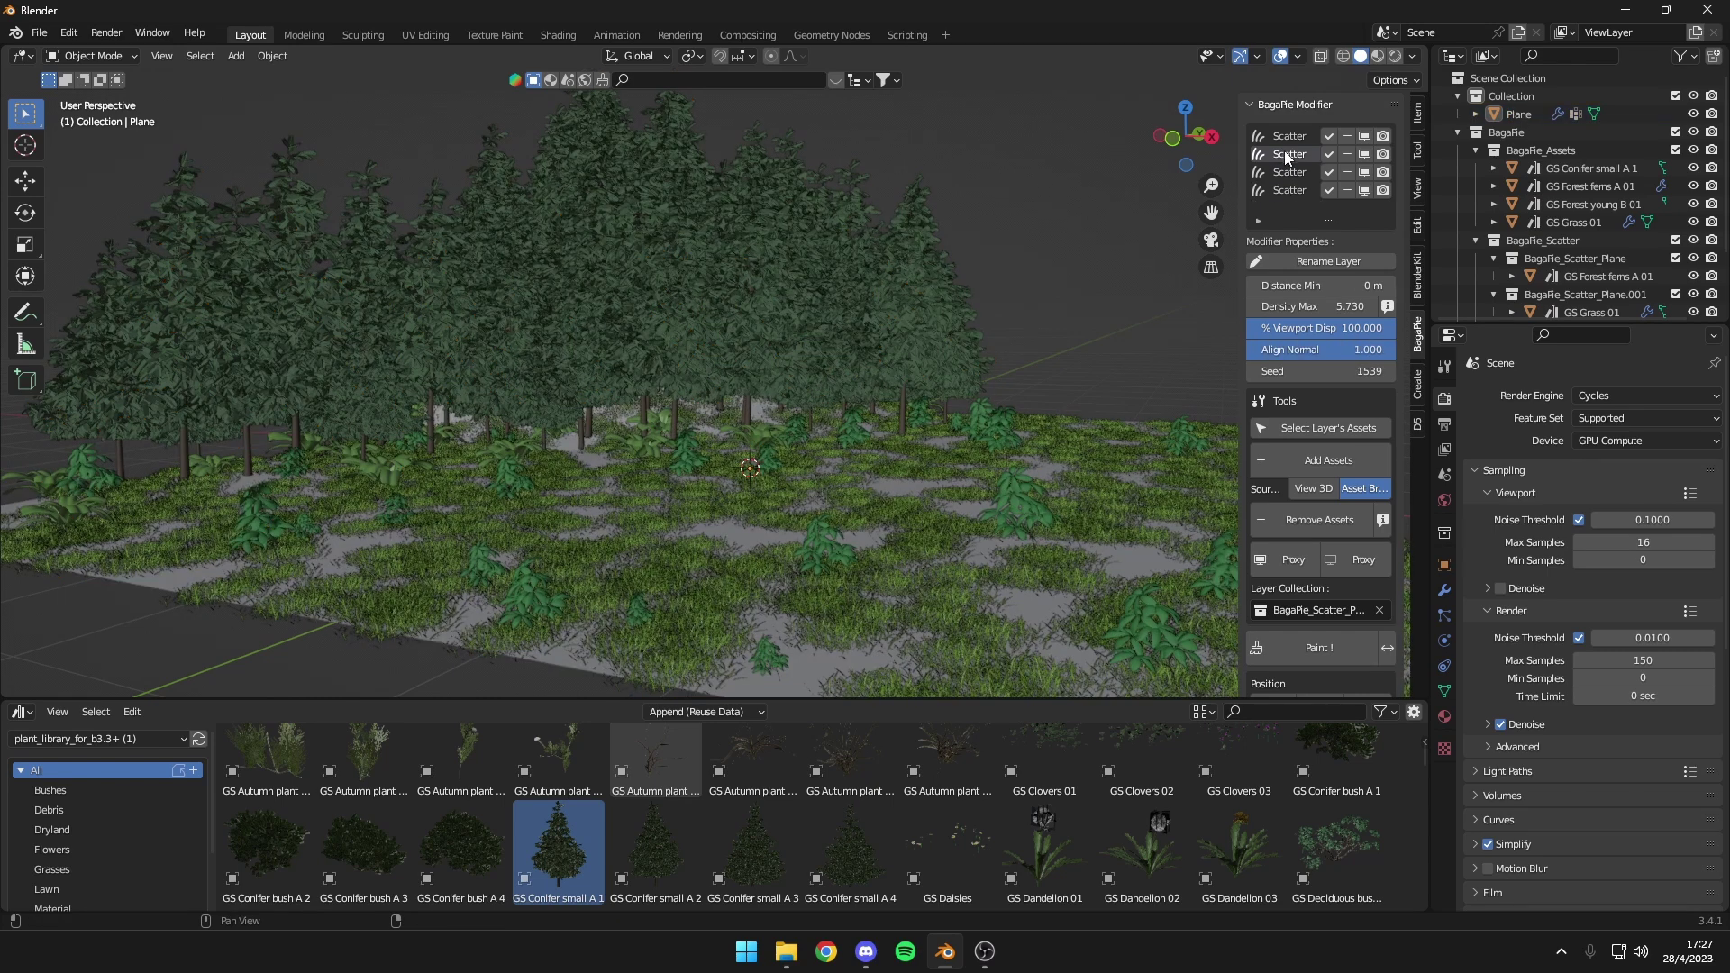
{"action": "left_click", "coordinate": [1310, 261]}
{"action": "type", "text": "Pasto"}
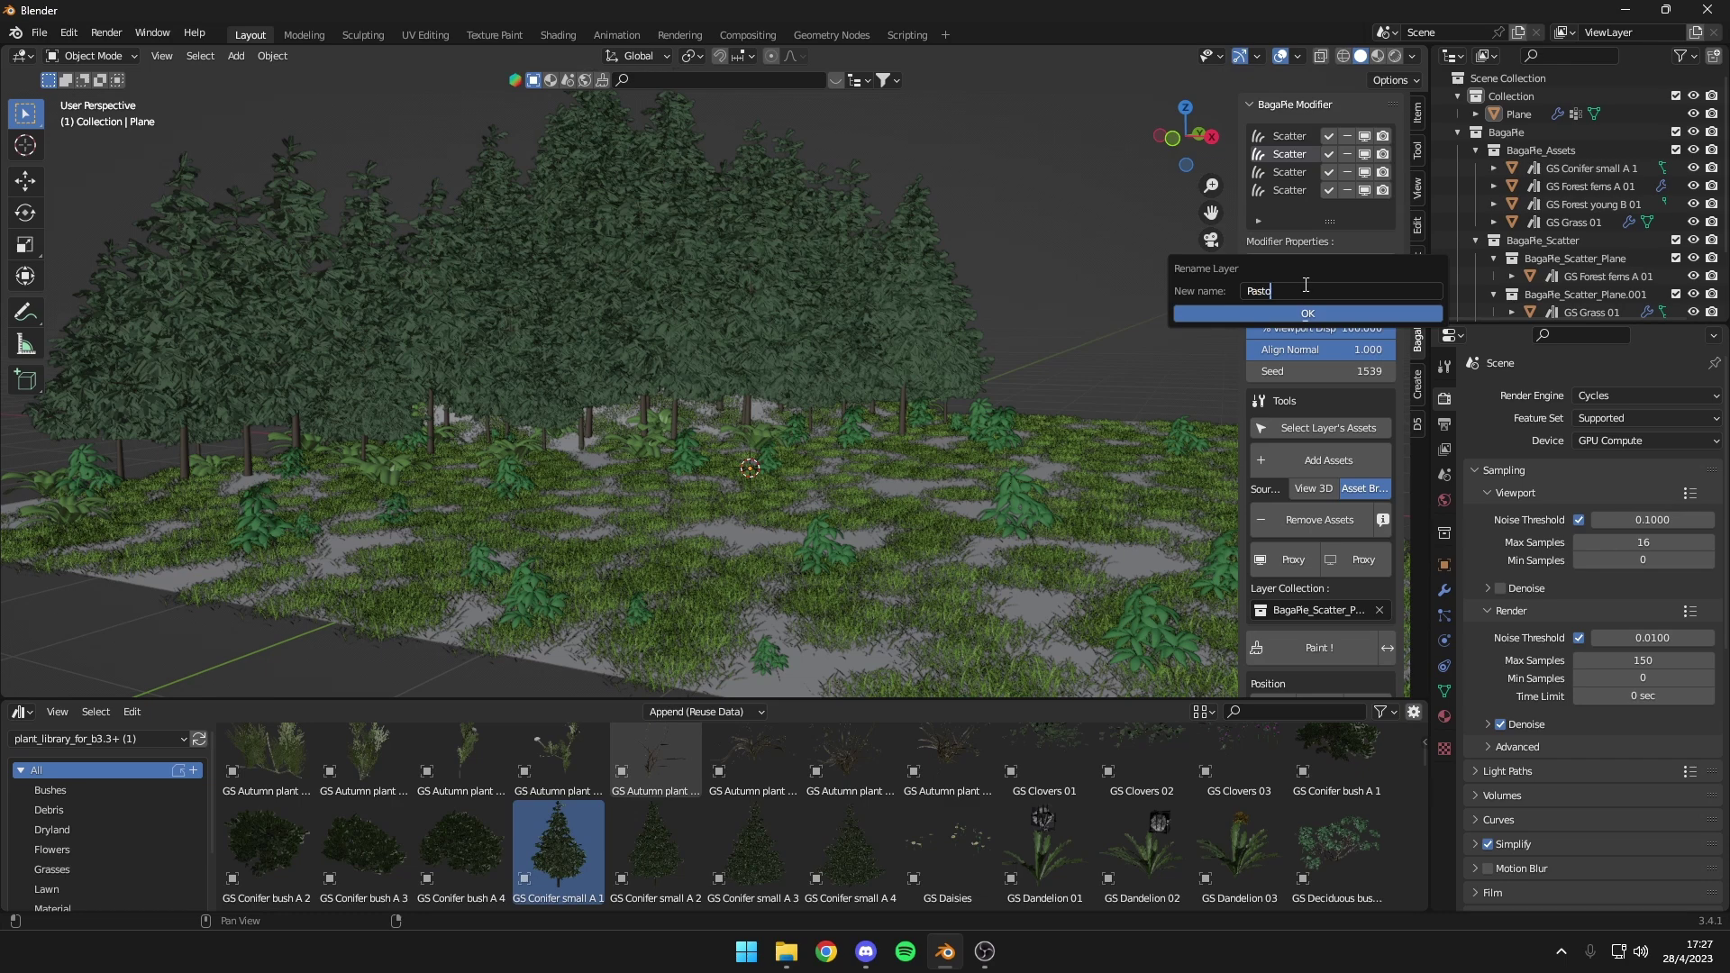
{"action": "key", "text": "Return"}
{"action": "middle_click_drag", "start_coordinate": [981, 406], "coordinate": [911, 436]}
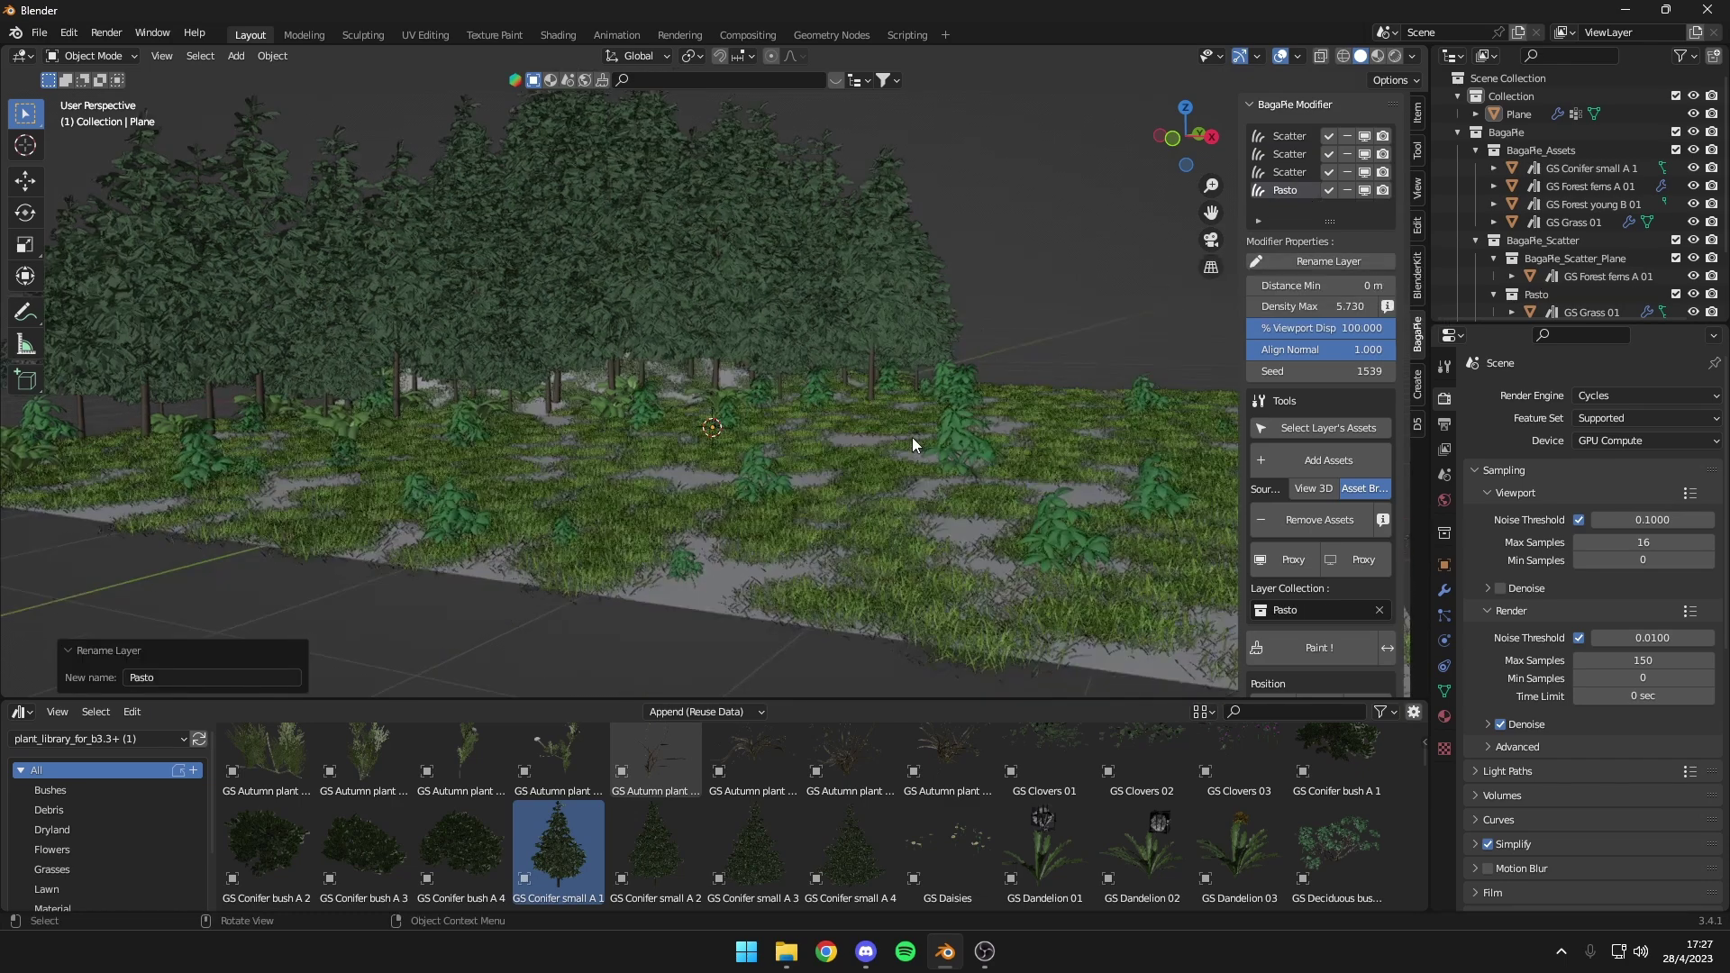
Raise the Pasto grass Density Max to about 62.73
{"action": "left_click_drag", "start_coordinate": [1324, 306], "coordinate": [1387, 306]}
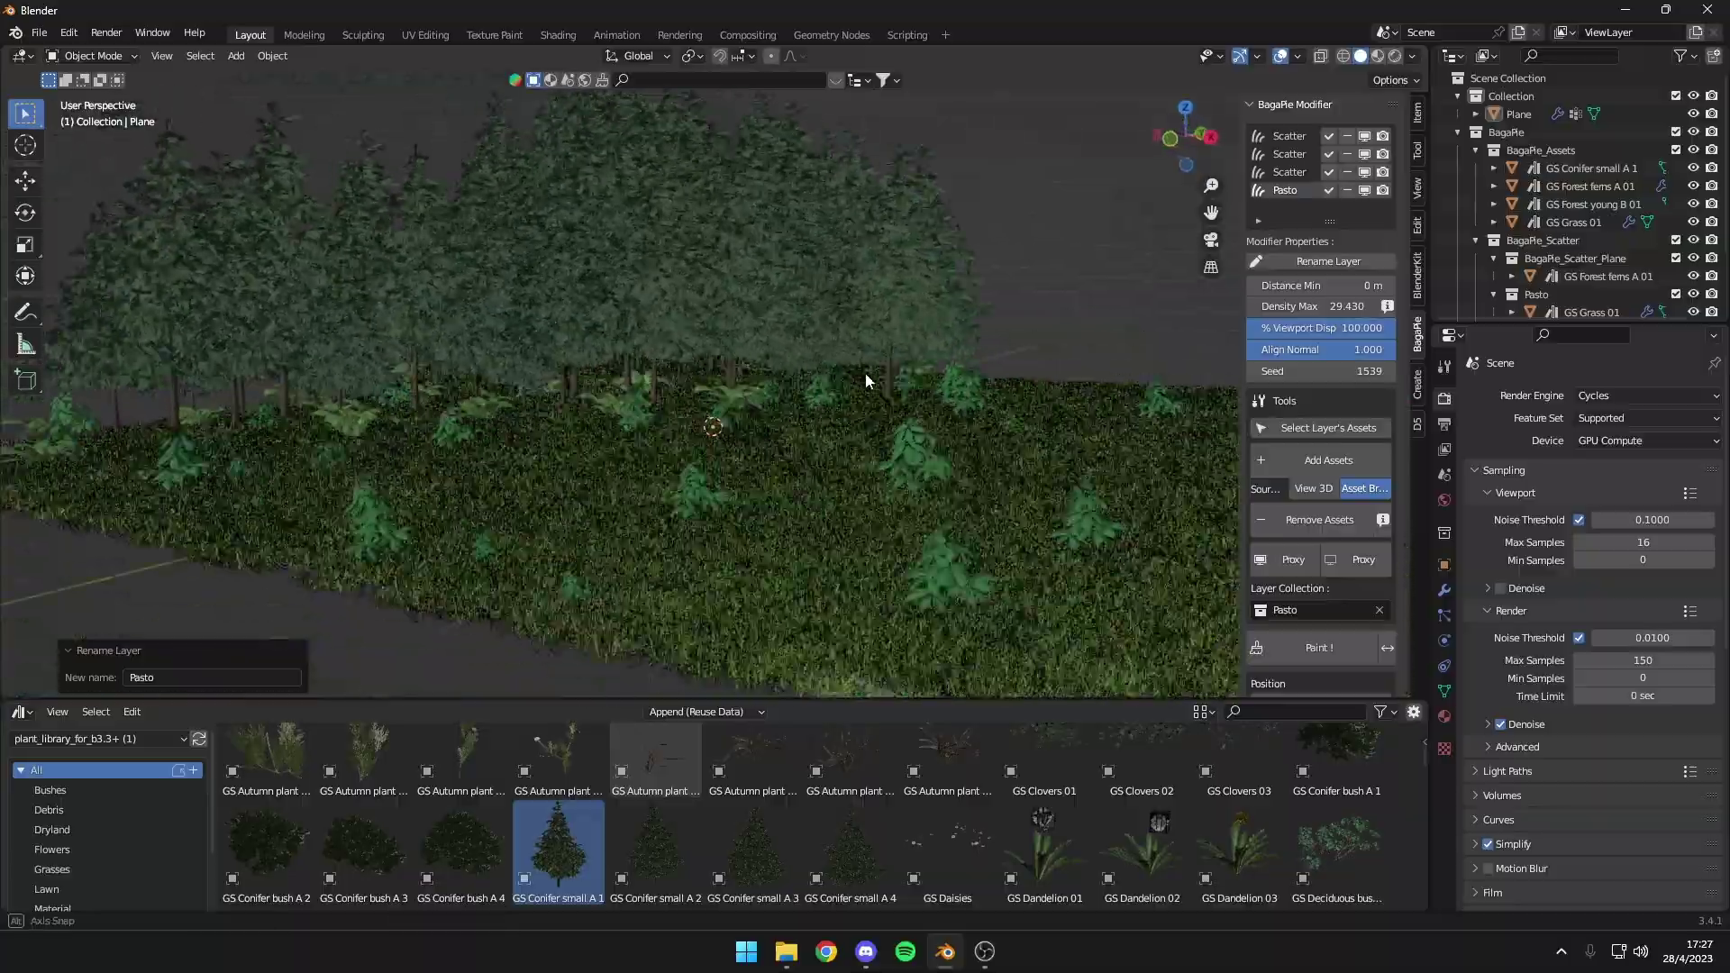
{"action": "mouse_move", "coordinate": [865, 380]}
{"action": "middle_mouse_down"}
{"action": "mouse_move", "coordinate": [903, 359]}
{"action": "mouse_move", "coordinate": [904, 398]}
{"action": "middle_mouse_up"}
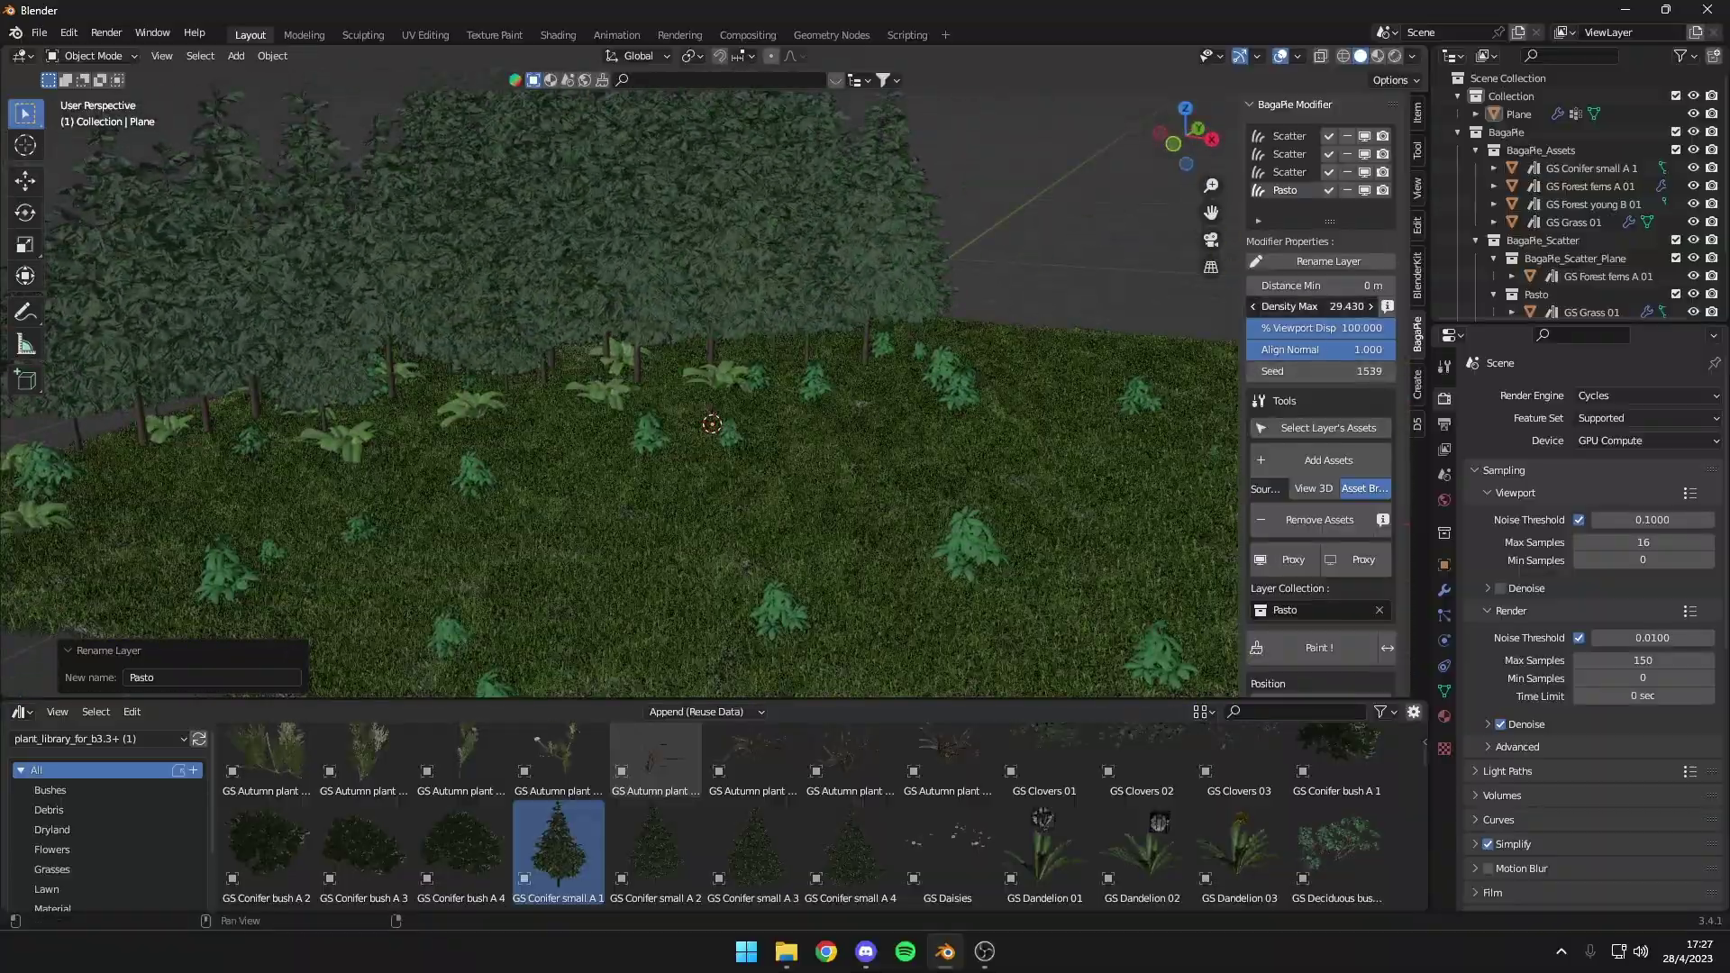
{"action": "left_click_drag", "start_coordinate": [1325, 306], "coordinate": [1387, 306]}
{"action": "mouse_move", "coordinate": [865, 308]}
{"action": "middle_mouse_down"}
{"action": "mouse_move", "coordinate": [946, 310]}
{"action": "mouse_move", "coordinate": [881, 348]}
{"action": "mouse_move", "coordinate": [927, 333]}
{"action": "mouse_move", "coordinate": [894, 333]}
{"action": "middle_mouse_up"}
Lower the grass % Viewport Display to 17.857
{"action": "left_click_drag", "start_coordinate": [1366, 328], "coordinate": [1306, 327]}
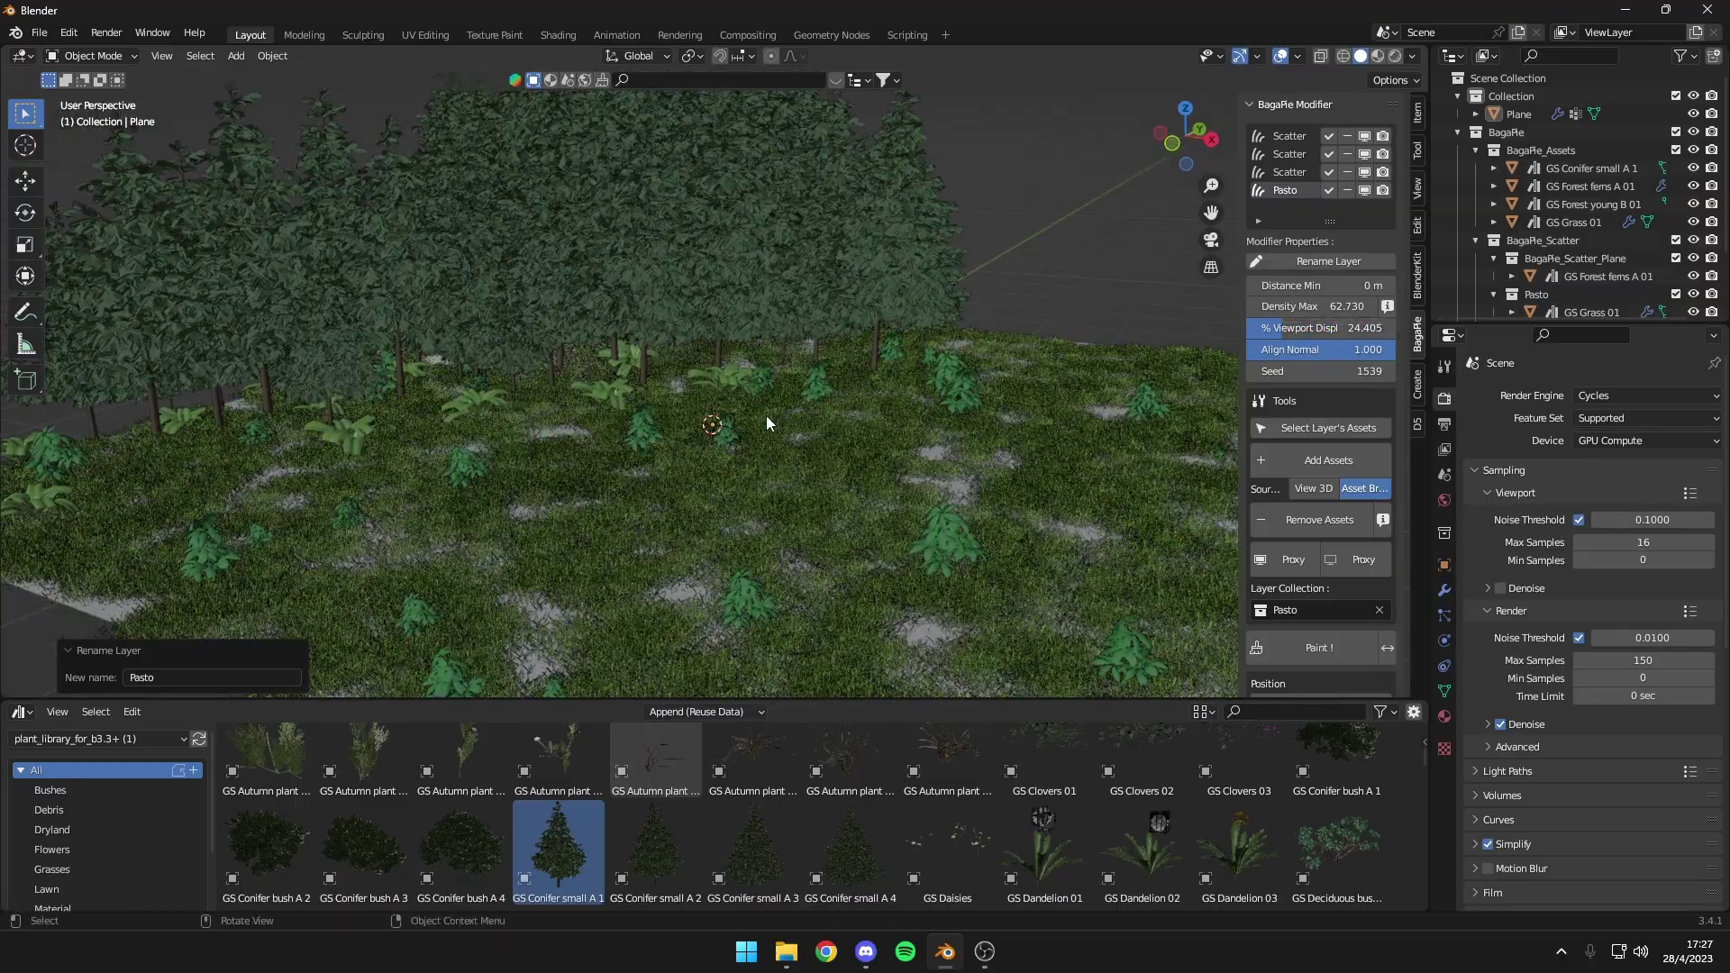
{"action": "mouse_move", "coordinate": [765, 423]}
{"action": "middle_mouse_down"}
{"action": "mouse_move", "coordinate": [832, 431]}
{"action": "mouse_move", "coordinate": [868, 409]}
{"action": "mouse_move", "coordinate": [906, 434]}
{"action": "mouse_move", "coordinate": [937, 407]}
{"action": "mouse_move", "coordinate": [981, 410]}
{"action": "mouse_move", "coordinate": [841, 406]}
{"action": "mouse_move", "coordinate": [960, 445]}
{"action": "middle_mouse_up"}
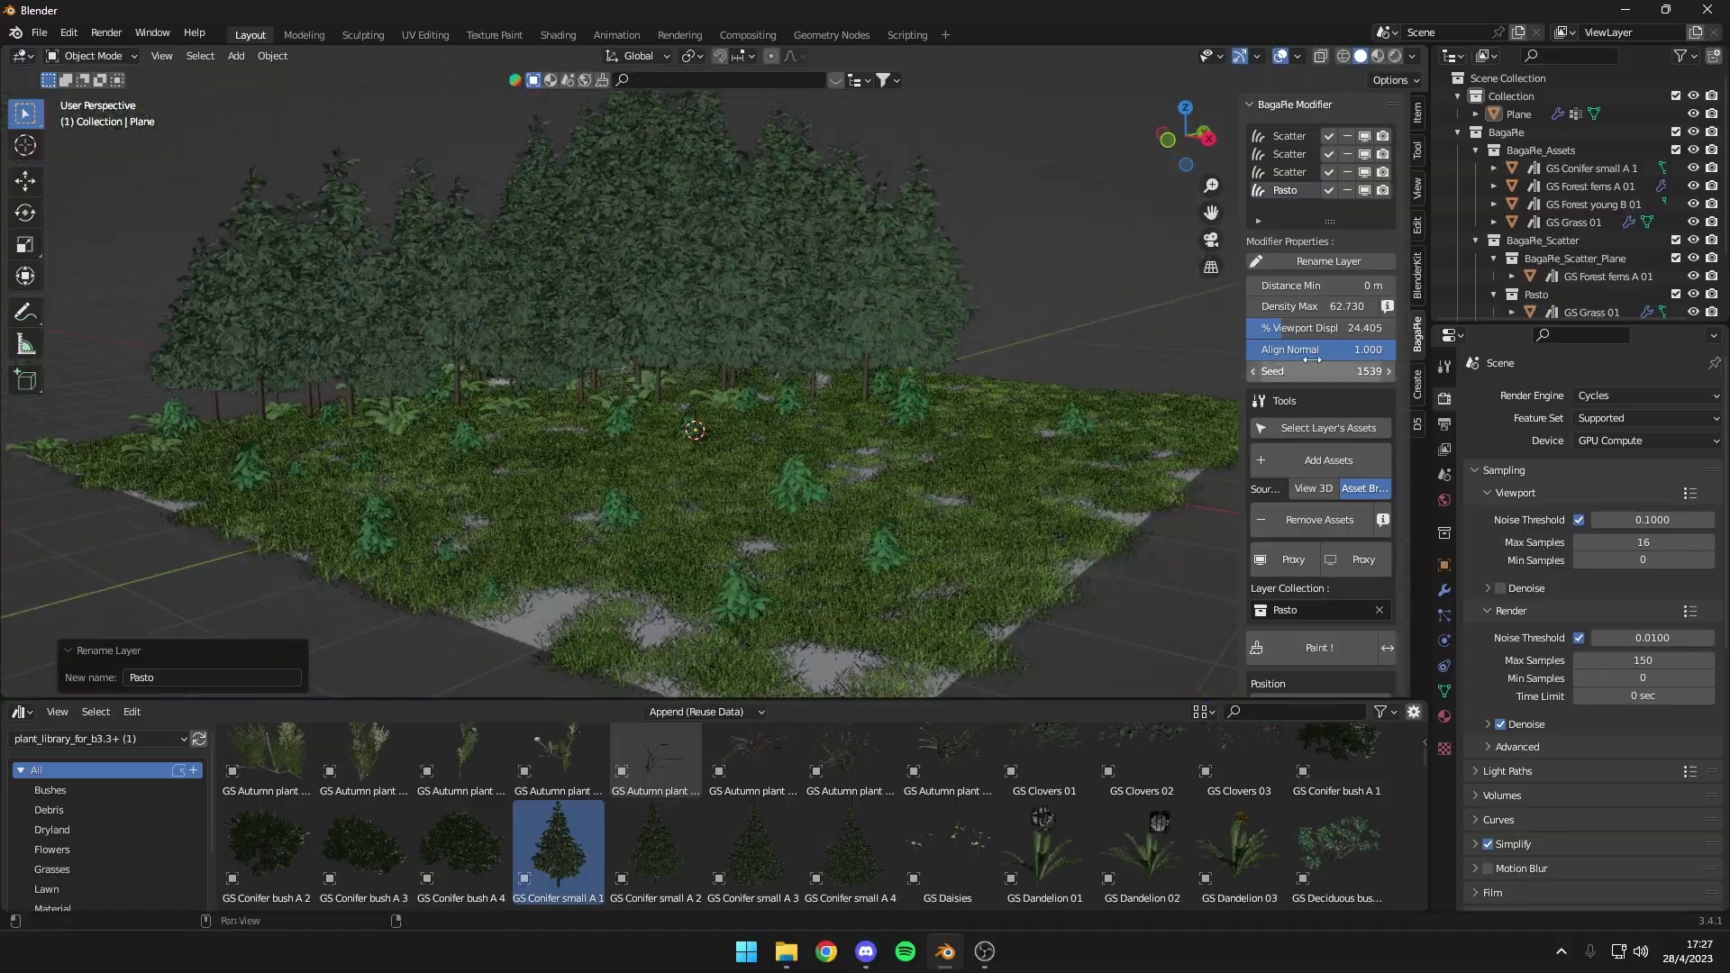
{"action": "mouse_move", "coordinate": [1289, 328]}
{"action": "left_mouse_down"}
{"action": "mouse_move", "coordinate": [1361, 328]}
{"action": "mouse_move", "coordinate": [1302, 328]}
{"action": "left_mouse_up"}
{"action": "middle_click_drag", "start_coordinate": [891, 343], "coordinate": [937, 321]}
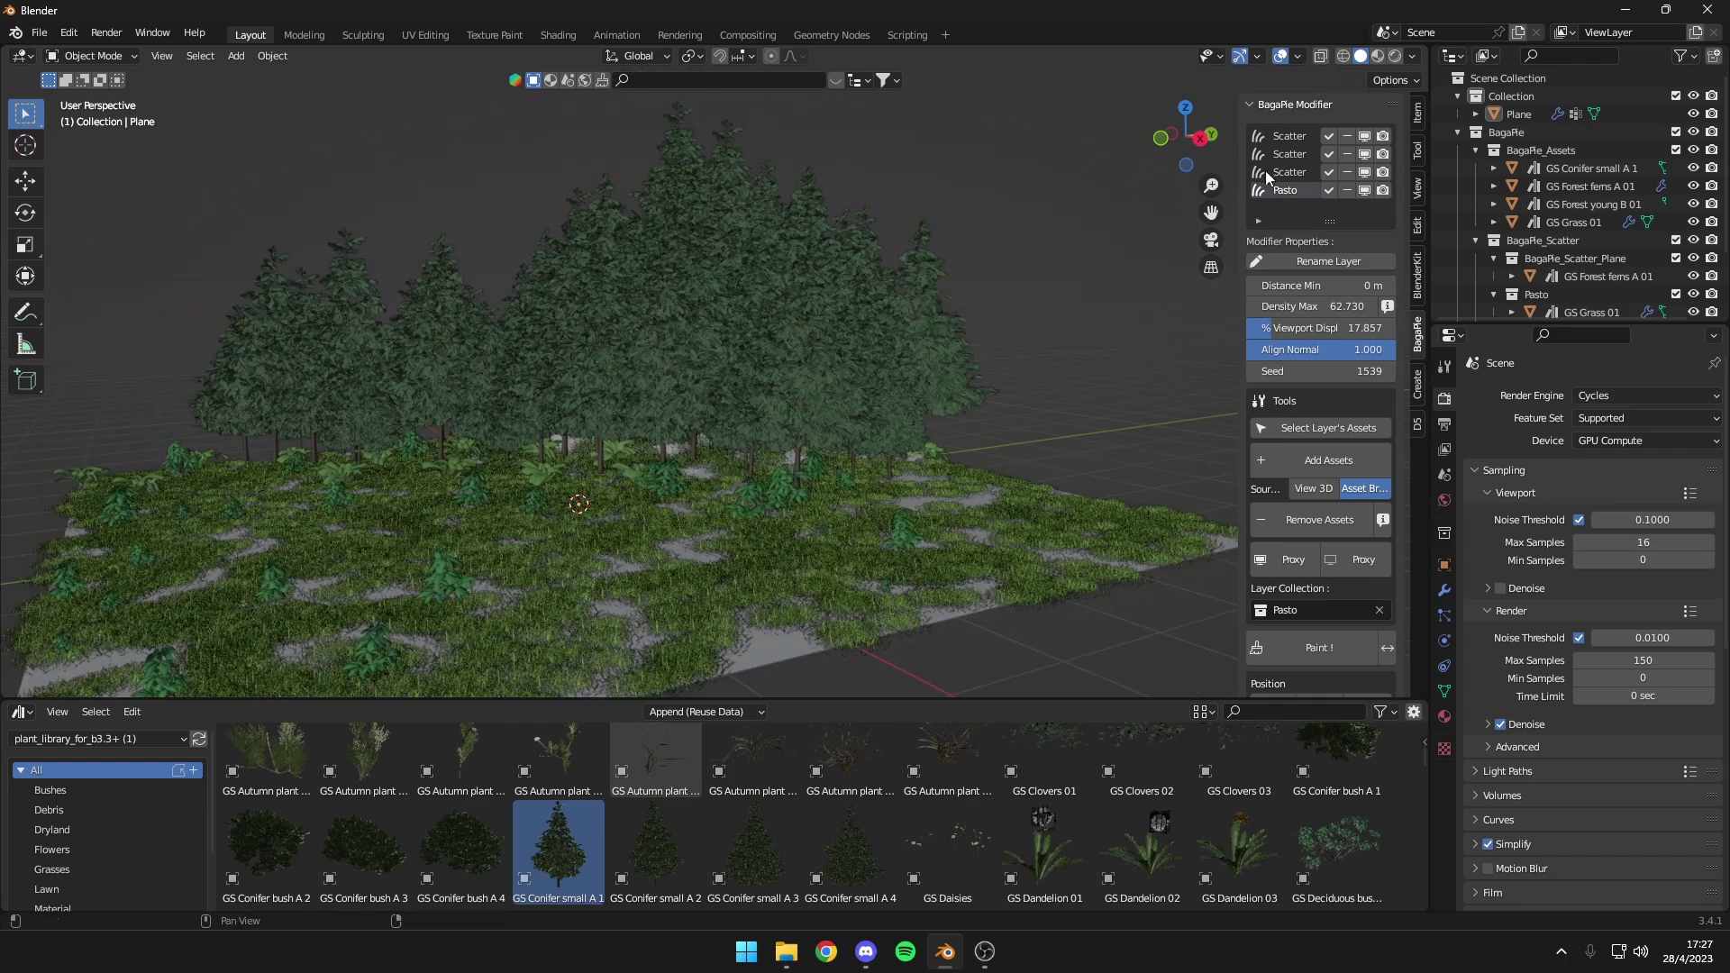
Switch the tree scatter layer to proxy display after toggling its visibility
{"action": "left_click", "coordinate": [1289, 173]}
{"action": "left_click", "coordinate": [1364, 172]}
{"action": "left_click", "coordinate": [1363, 173]}
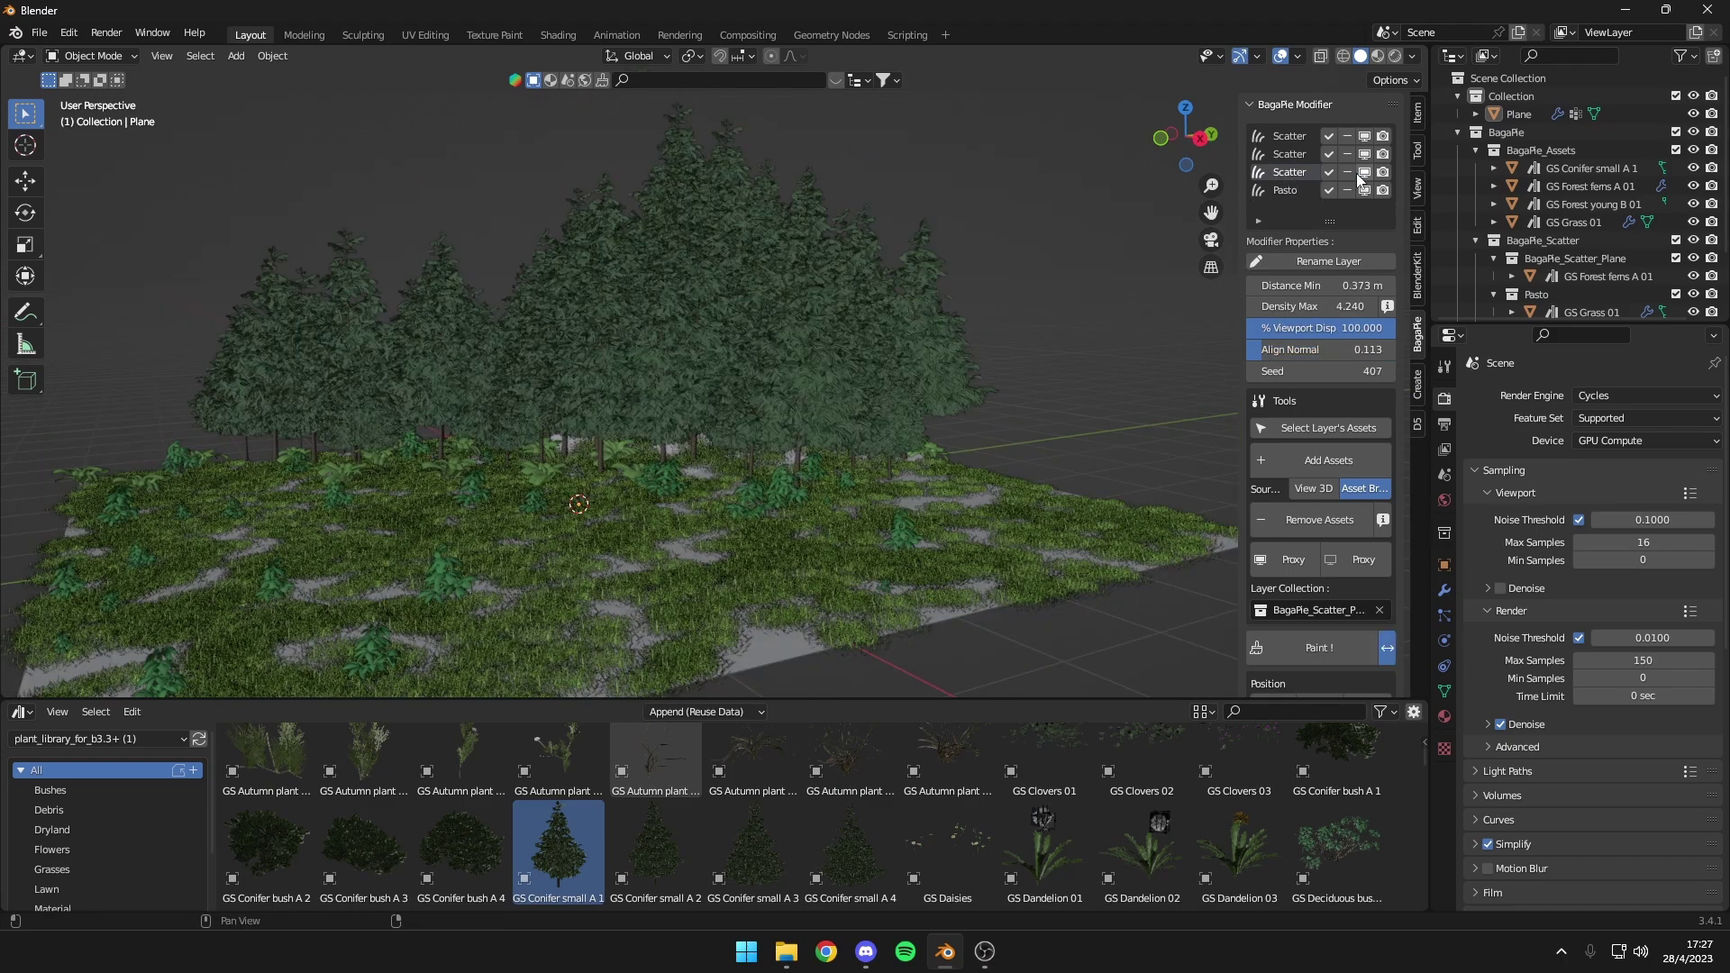
{"action": "left_click", "coordinate": [1286, 559]}
{"action": "mouse_move", "coordinate": [1155, 527]}
{"action": "middle_mouse_down"}
{"action": "mouse_move", "coordinate": [878, 485]}
{"action": "mouse_move", "coordinate": [847, 342]}
{"action": "mouse_move", "coordinate": [679, 371]}
{"action": "mouse_move", "coordinate": [950, 375]}
{"action": "mouse_move", "coordinate": [917, 364]}
{"action": "mouse_move", "coordinate": [928, 338]}
{"action": "mouse_move", "coordinate": [894, 333]}
{"action": "mouse_move", "coordinate": [883, 402]}
{"action": "mouse_move", "coordinate": [933, 341]}
{"action": "mouse_move", "coordinate": [733, 338]}
{"action": "mouse_move", "coordinate": [891, 336]}
{"action": "mouse_move", "coordinate": [900, 297]}
{"action": "mouse_move", "coordinate": [913, 346]}
{"action": "middle_mouse_up"}
Select the GS Forest ferns A 01 source object beside the plane
{"action": "scroll", "coordinate": [928, 338], "scroll_direction": "down", "scroll_amount": 5}
{"action": "scroll", "coordinate": [884, 402], "scroll_direction": "up", "scroll_amount": 5}
{"action": "scroll", "coordinate": [891, 336], "scroll_direction": "down", "scroll_amount": 4}
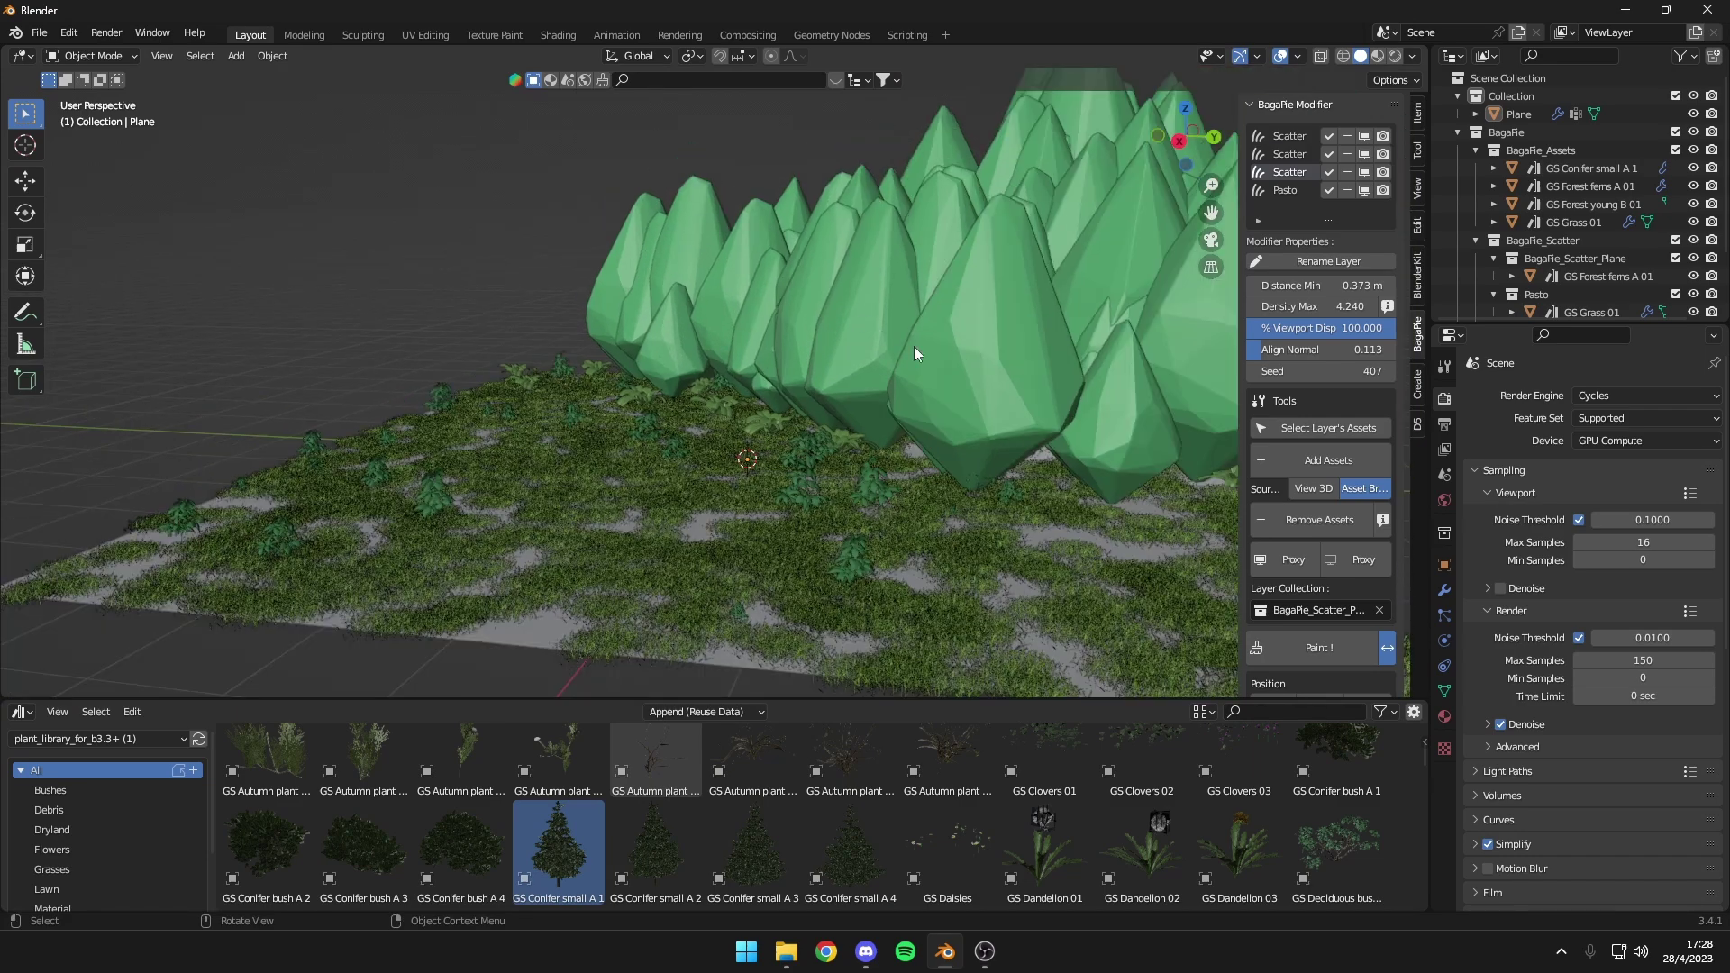
{"action": "left_click", "coordinate": [1344, 577]}
{"action": "middle_click_drag", "start_coordinate": [835, 447], "coordinate": [861, 382]}
Select the four source plant assets and hide them in the Outliner
{"action": "middle_click_drag", "start_coordinate": [634, 330], "coordinate": [689, 324]}
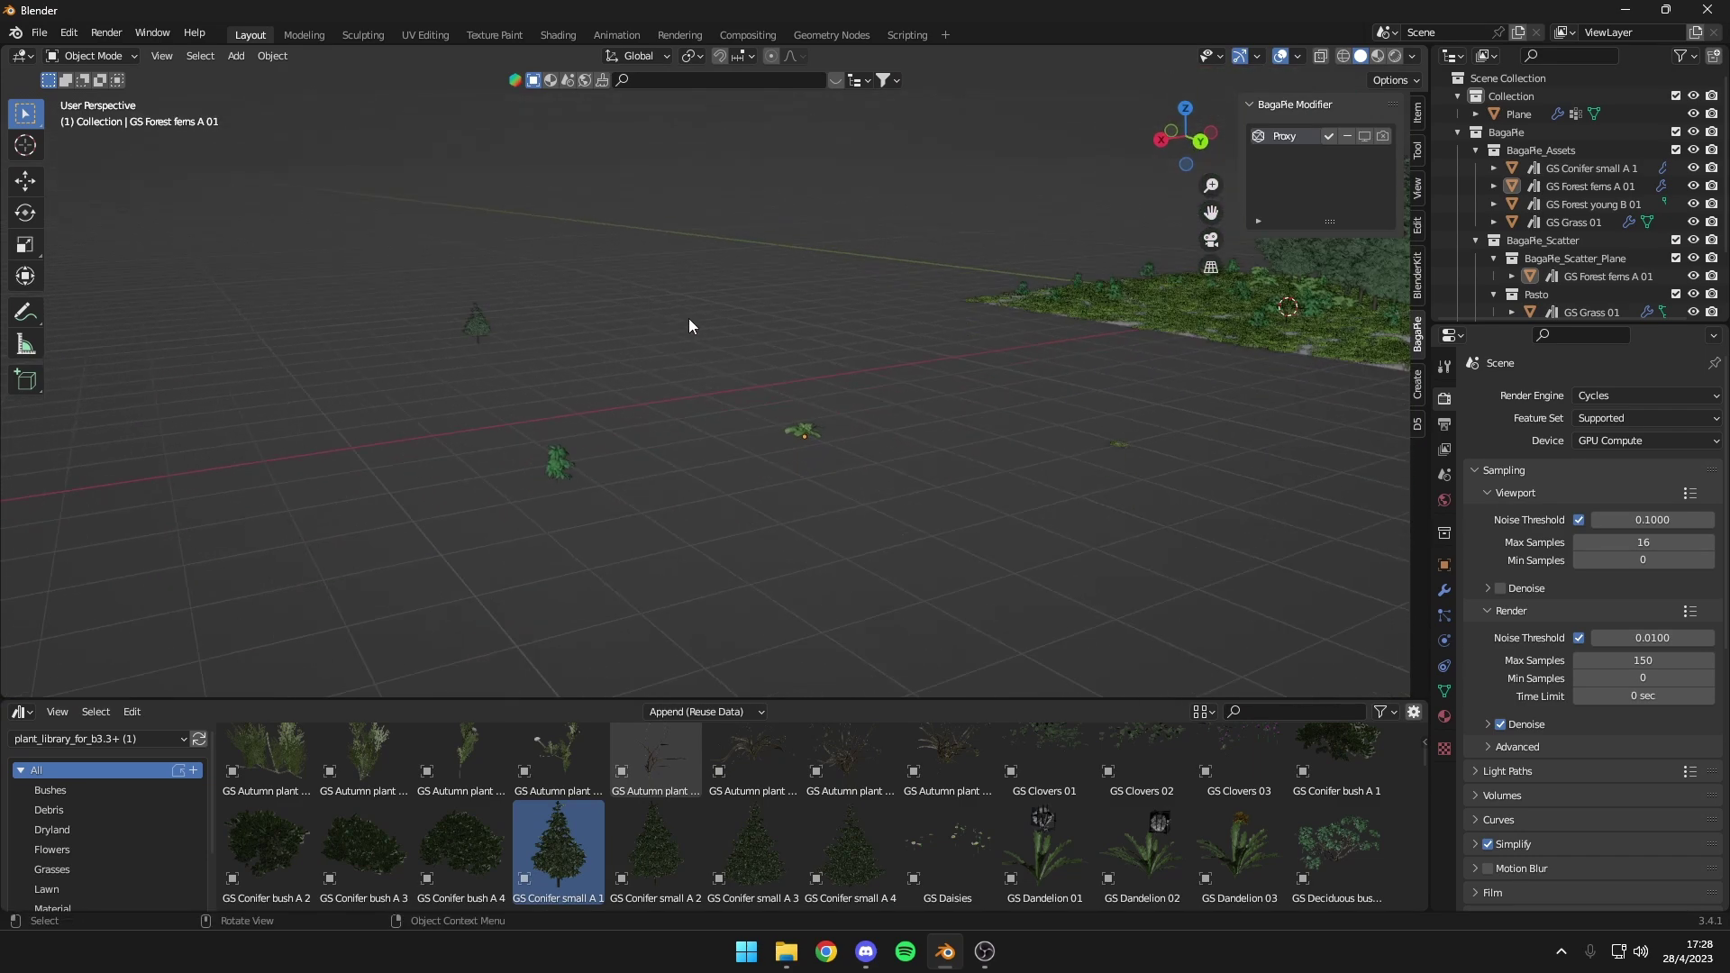
{"action": "left_click", "coordinate": [485, 326]}
{"action": "left_click", "coordinate": [558, 460]}
{"action": "mouse_move", "coordinate": [564, 450]}
{"action": "middle_mouse_down"}
{"action": "mouse_move", "coordinate": [632, 462]}
{"action": "mouse_move", "coordinate": [800, 417]}
{"action": "middle_mouse_up"}
{"action": "left_click", "coordinate": [800, 417]}
{"action": "left_click", "coordinate": [1049, 391]}
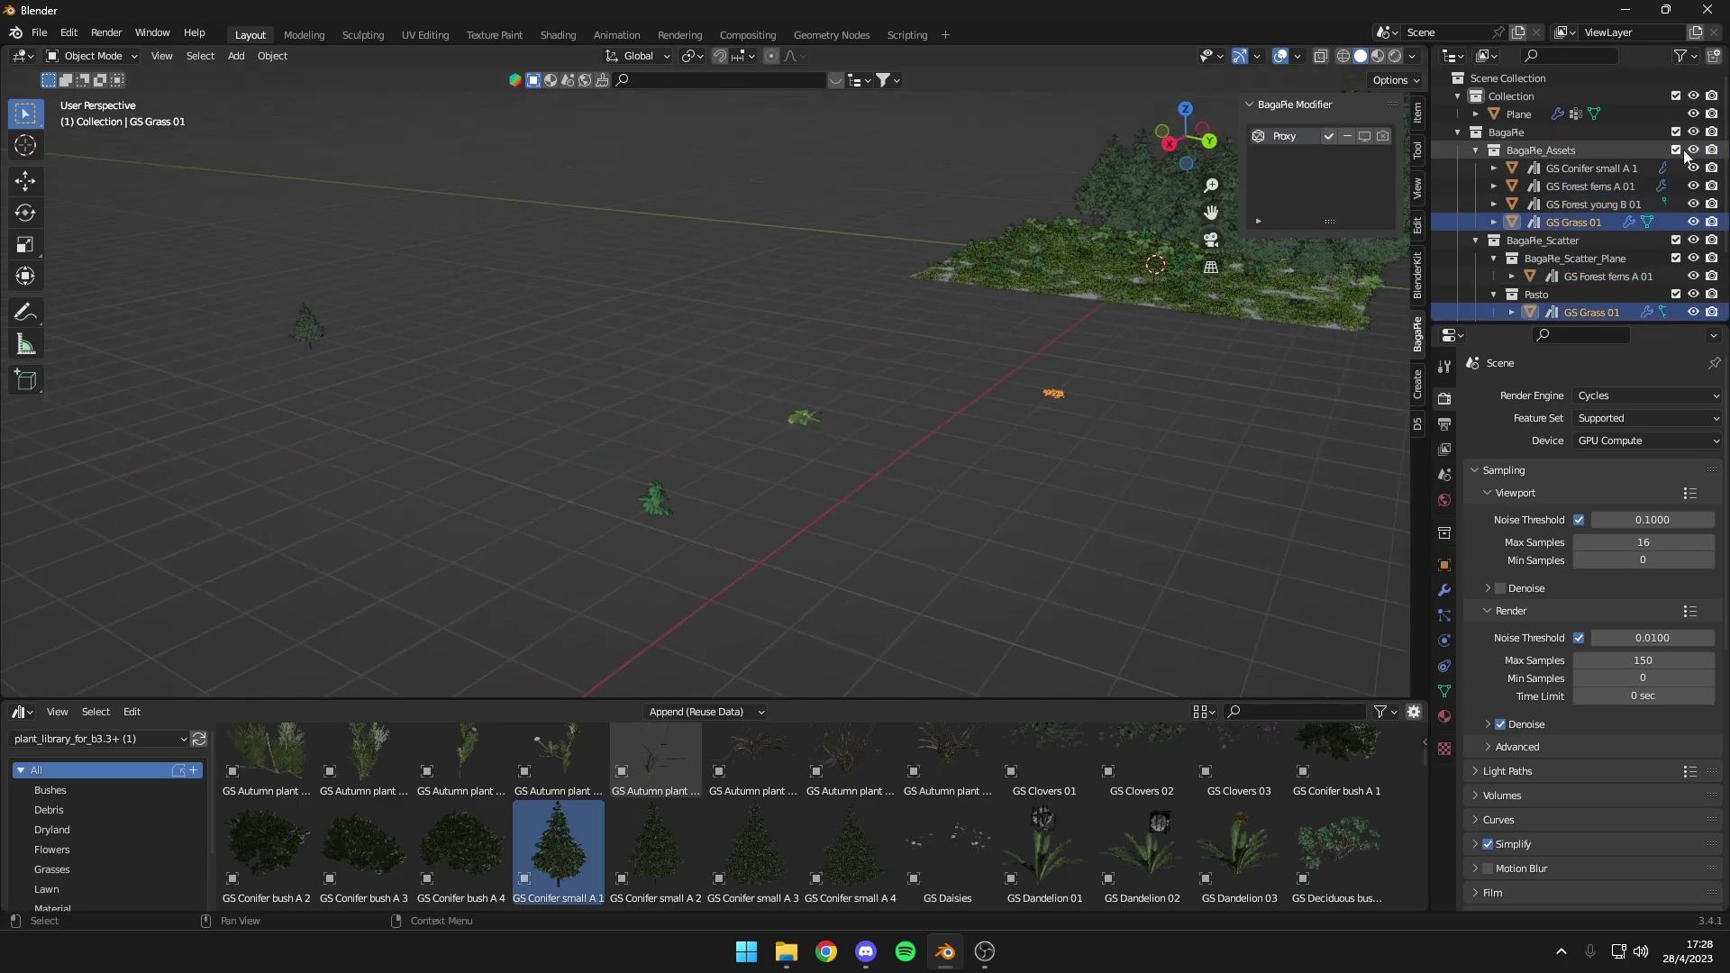
{"action": "left_click_drag", "start_coordinate": [1692, 170], "coordinate": [1693, 223]}
Select the Plane, frame it, and inspect the scattered plants up close
{"action": "left_click", "coordinate": [1519, 113]}
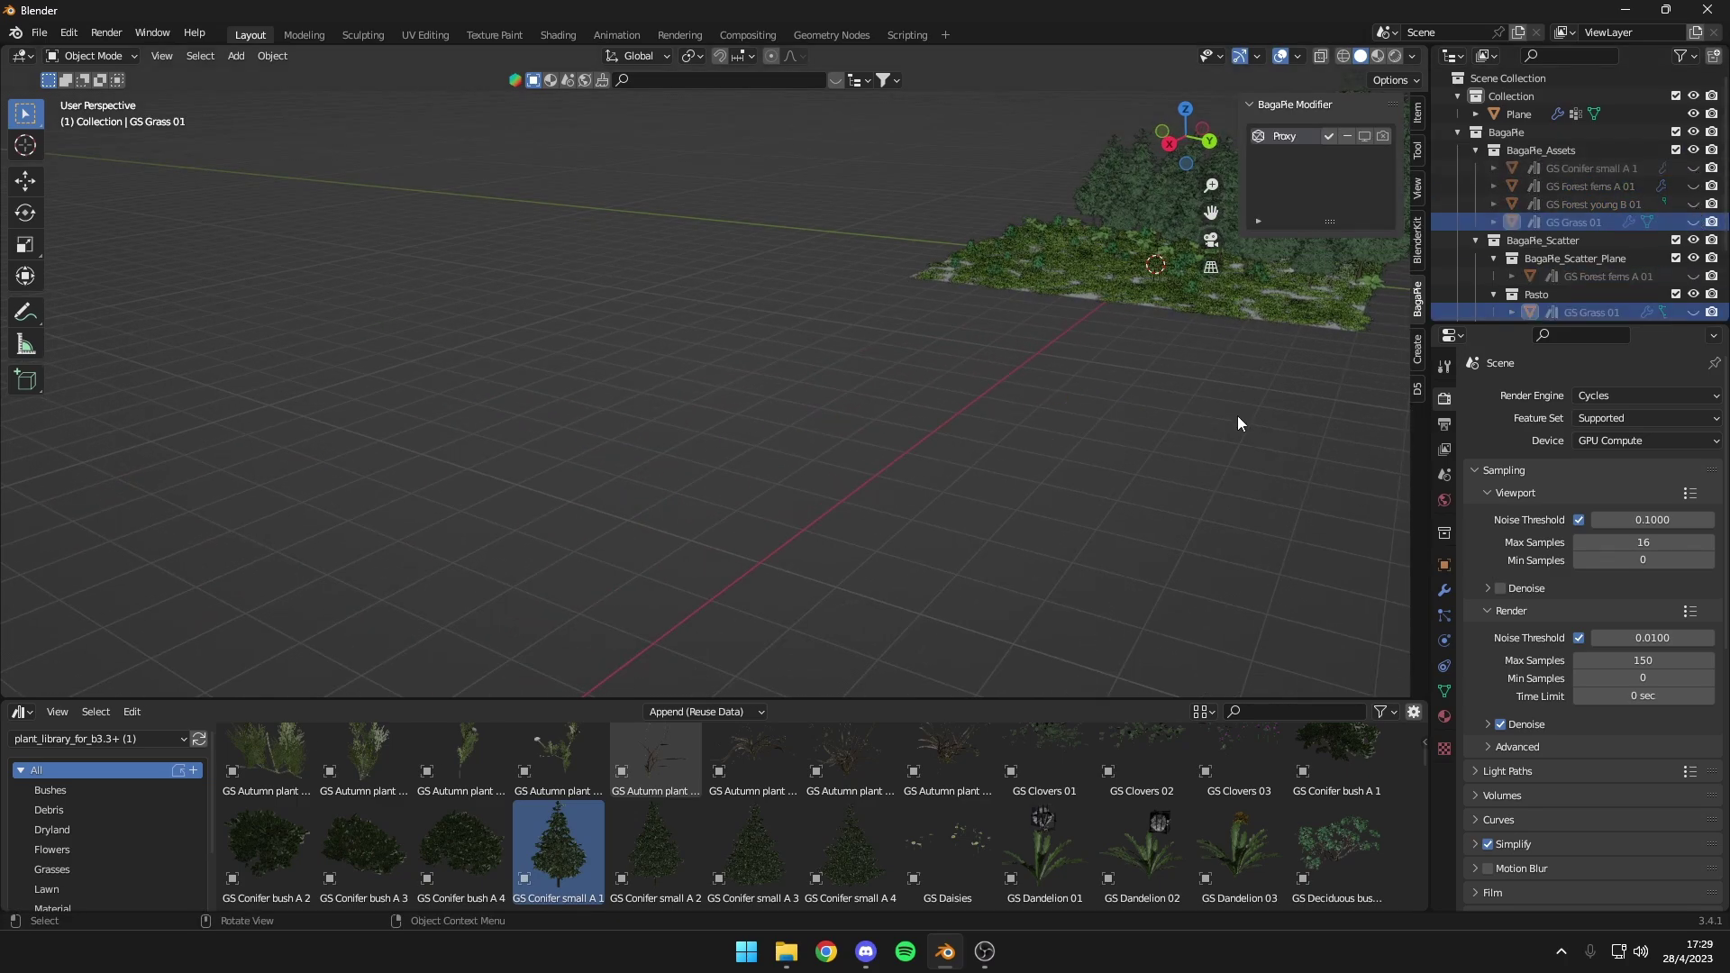
{"action": "key", "text": "KP_Decimal"}
{"action": "middle_click_drag", "start_coordinate": [842, 503], "coordinate": [988, 478]}
{"action": "left_click", "coordinate": [1029, 398]}
{"action": "scroll", "coordinate": [788, 498], "scroll_direction": "up", "scroll_amount": 3}
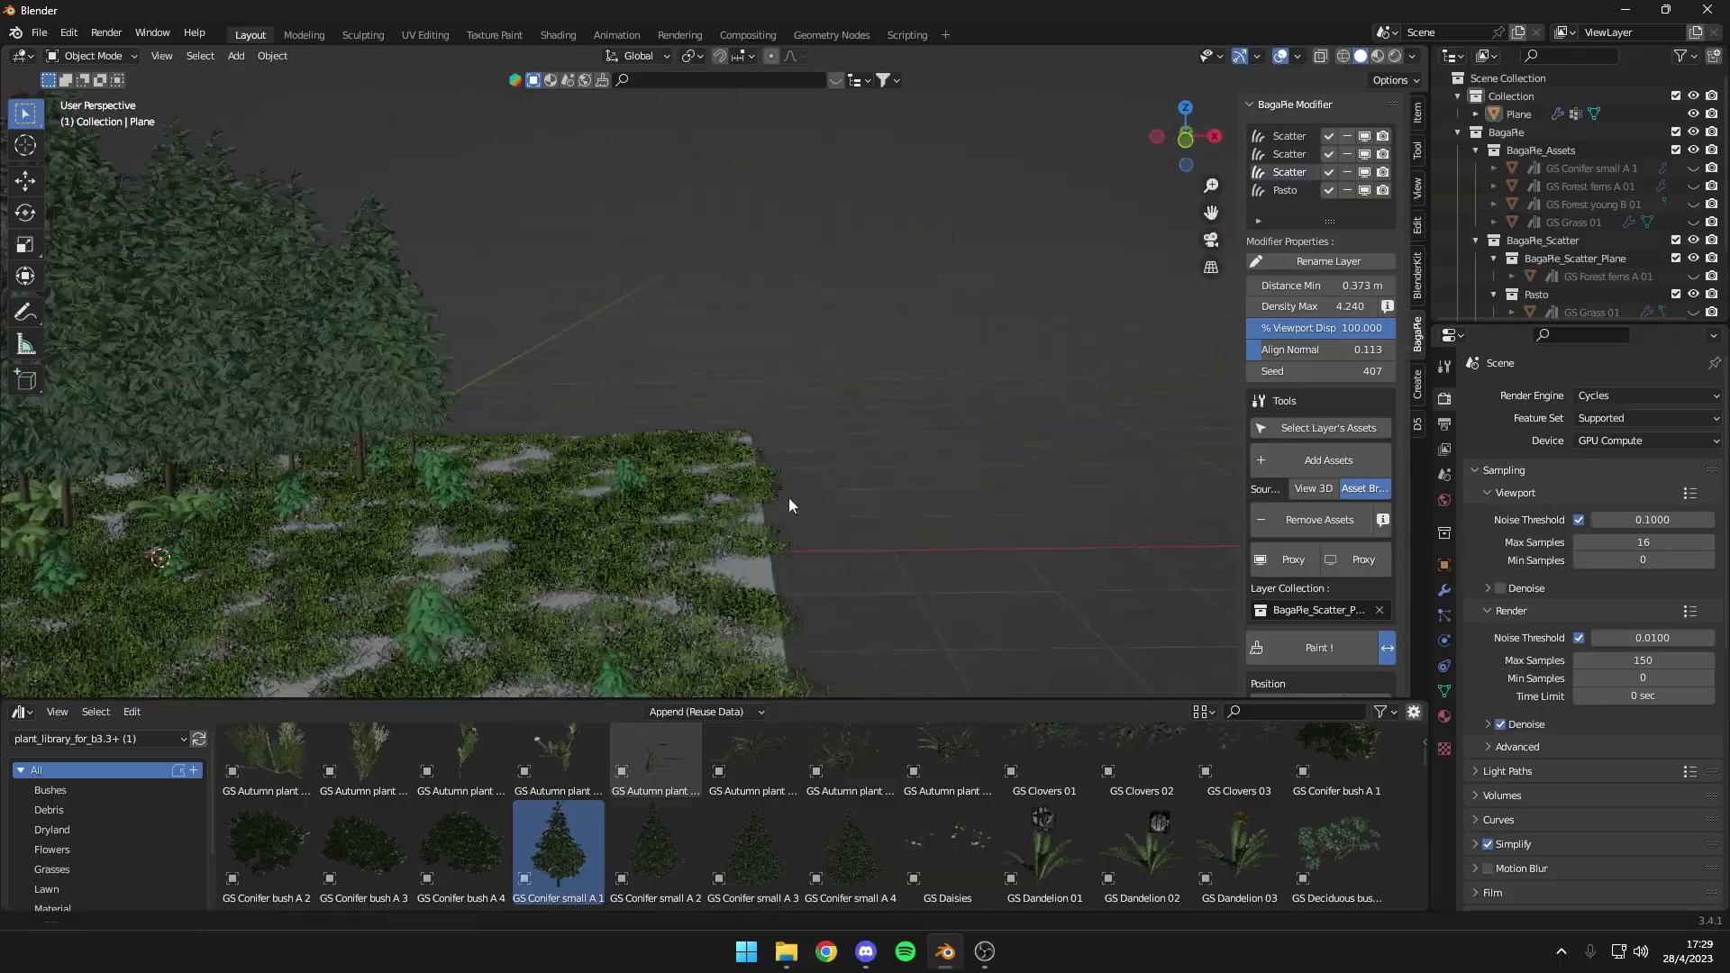
{"action": "mouse_move", "coordinate": [787, 497]}
{"action": "middle_mouse_down"}
{"action": "mouse_move", "coordinate": [991, 363]}
{"action": "mouse_move", "coordinate": [1092, 429]}
{"action": "mouse_move", "coordinate": [946, 313]}
{"action": "mouse_move", "coordinate": [969, 301]}
{"action": "mouse_move", "coordinate": [951, 272]}
{"action": "mouse_move", "coordinate": [766, 288]}
{"action": "mouse_move", "coordinate": [269, 265]}
{"action": "mouse_move", "coordinate": [641, 296]}
{"action": "mouse_move", "coordinate": [691, 362]}
{"action": "middle_mouse_up"}
Add a cube and place a duplicate right beside it
{"action": "key", "text": "n"}
{"action": "key", "text": "shift+a"}
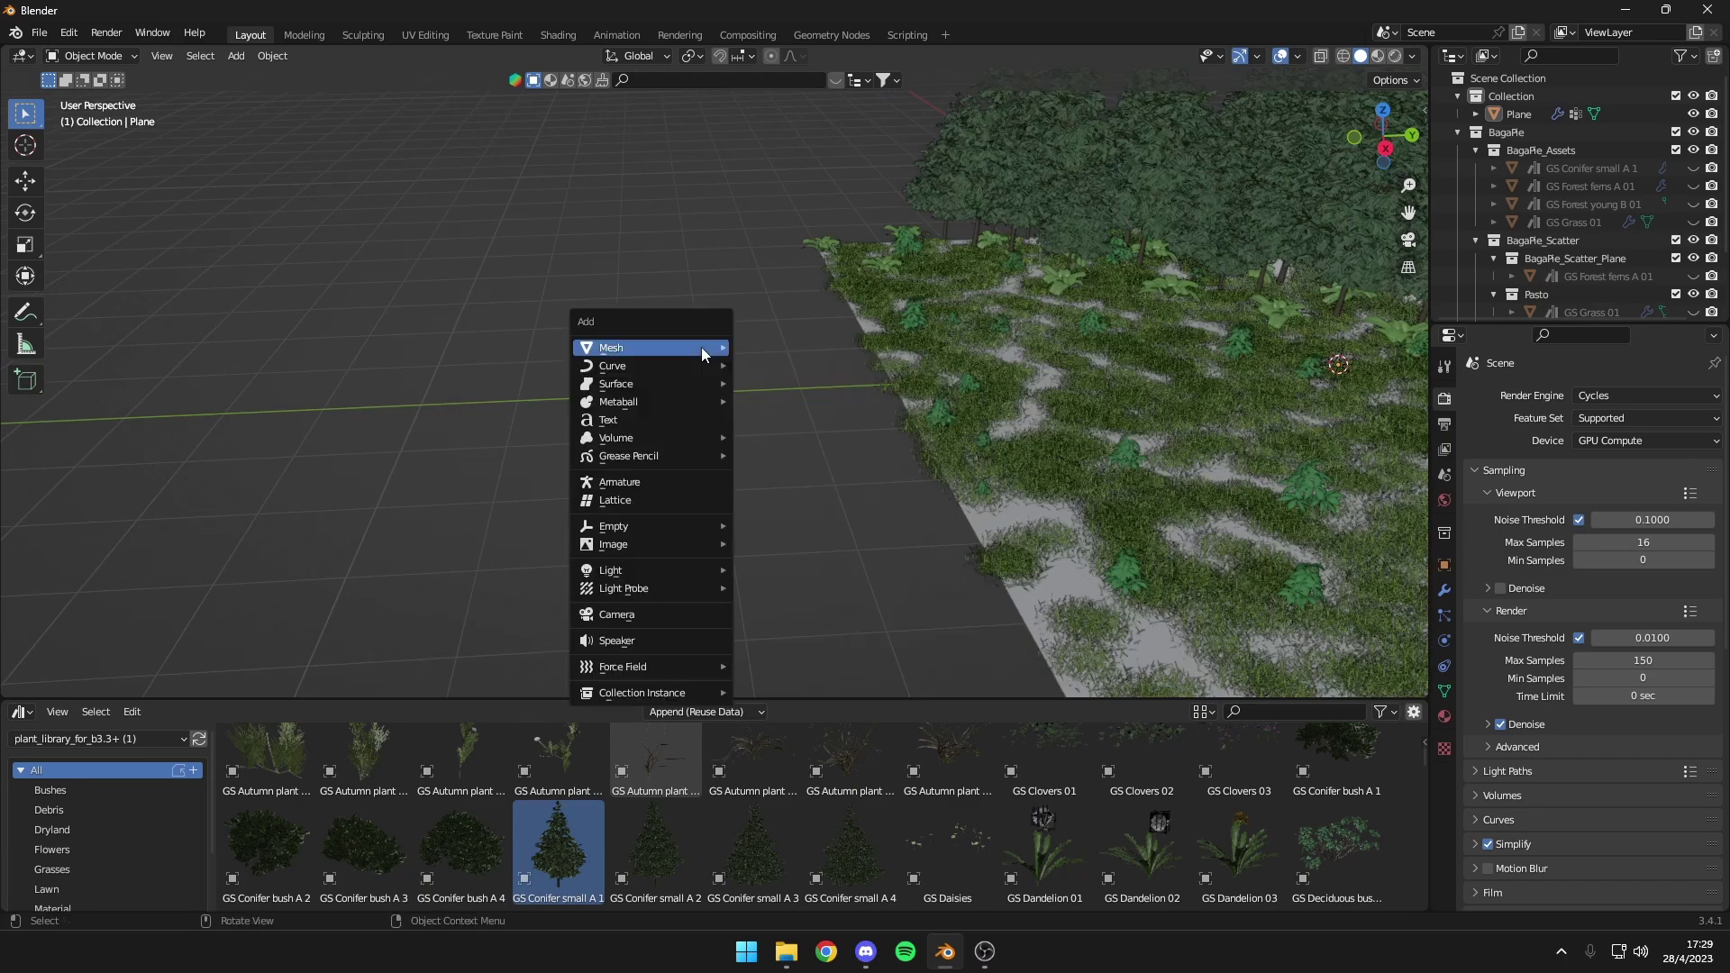
{"action": "left_click", "coordinate": [792, 364]}
{"action": "key", "text": "shift+d"}
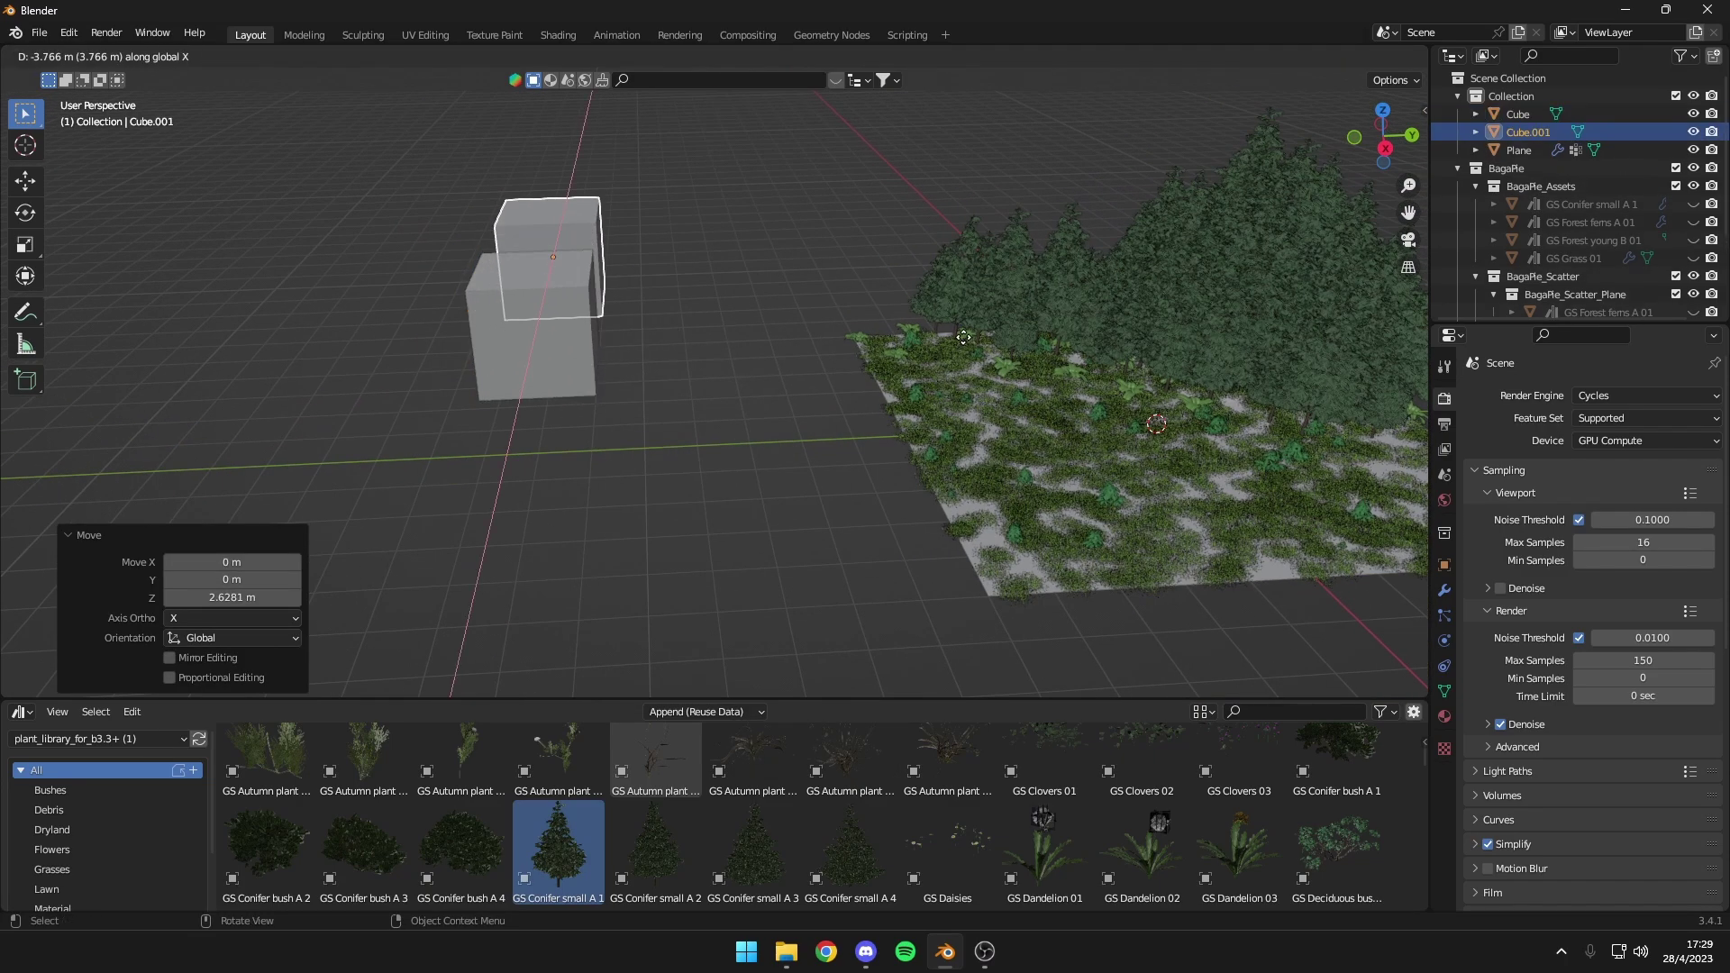
{"action": "middle_click_drag", "start_coordinate": [702, 336], "coordinate": [901, 325]}
Select both cubes and join them into one object
{"action": "left_click", "coordinate": [933, 324]}
{"action": "left_click", "coordinate": [648, 360], "text": "shift"}
{"action": "mouse_move", "coordinate": [663, 360]}
{"action": "middle_mouse_down"}
{"action": "mouse_move", "coordinate": [704, 353]}
{"action": "mouse_move", "coordinate": [642, 368]}
{"action": "middle_mouse_up"}
{"action": "key", "text": "ctrl+j"}
{"action": "scroll", "coordinate": [674, 360], "scroll_direction": "down", "scroll_amount": 2}
Grow BagaPie ivy over the joined cubes
{"action": "key", "text": "j"}
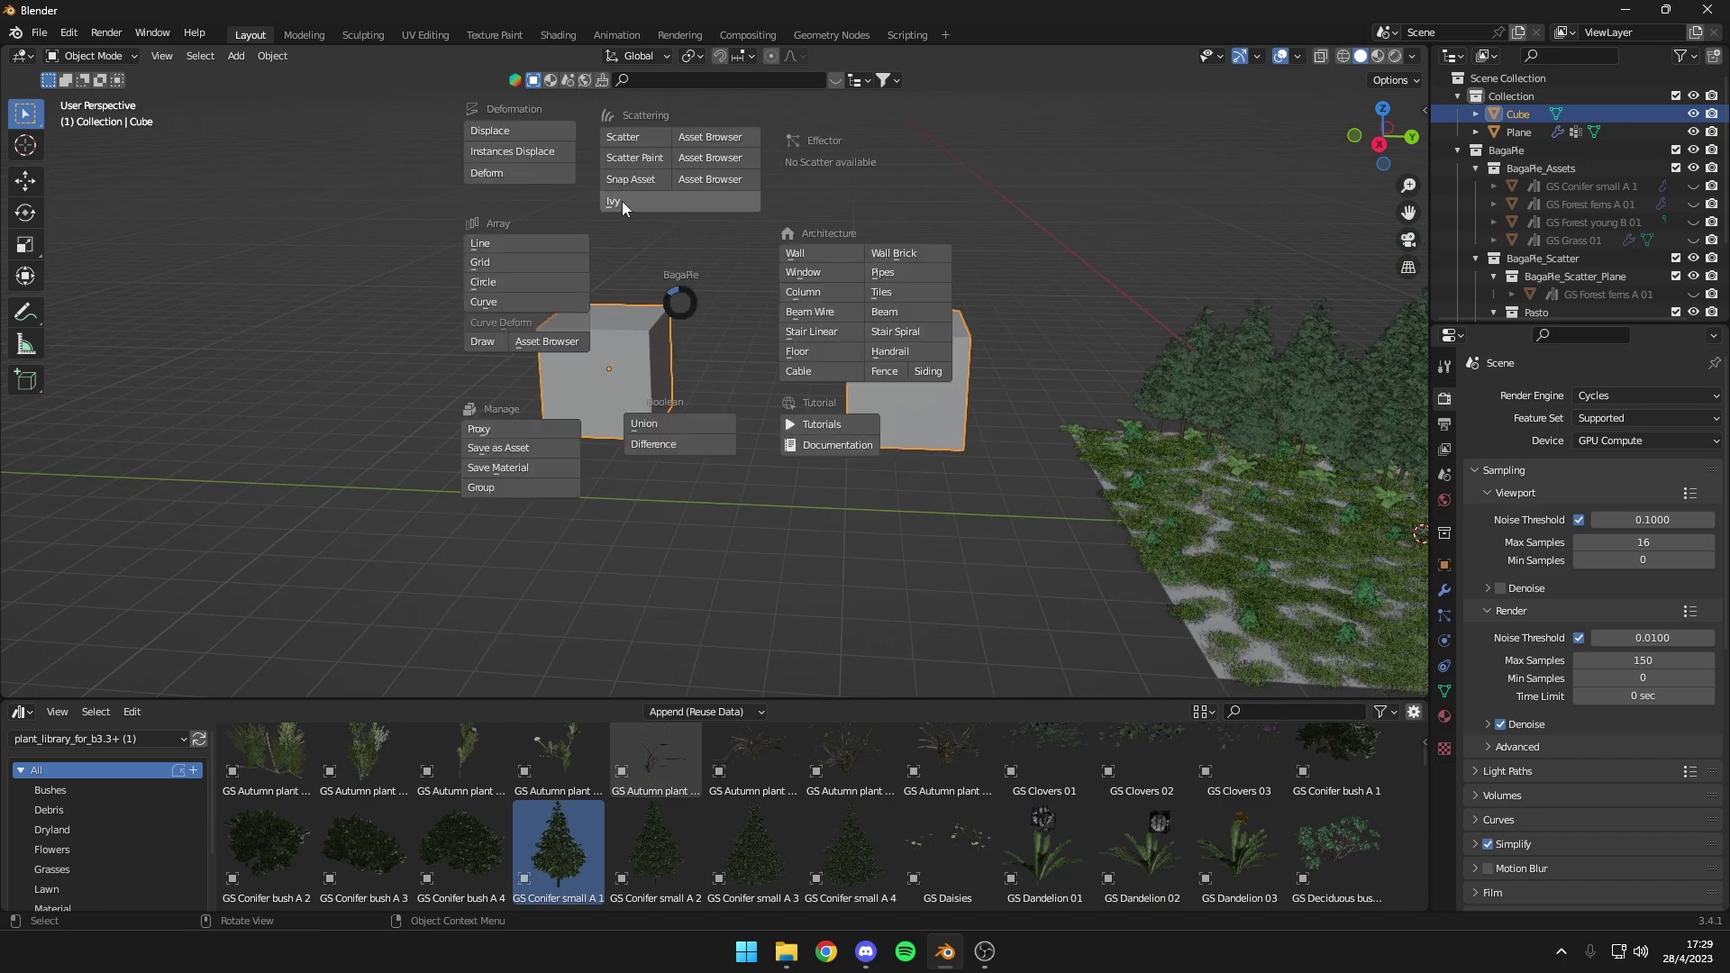
{"action": "left_click", "coordinate": [627, 202]}
{"action": "mouse_move", "coordinate": [627, 204]}
{"action": "middle_mouse_down"}
{"action": "mouse_move", "coordinate": [816, 342]}
{"action": "mouse_move", "coordinate": [663, 342]}
{"action": "middle_mouse_up"}
{"action": "scroll", "coordinate": [839, 386], "scroll_direction": "up", "scroll_amount": 3}
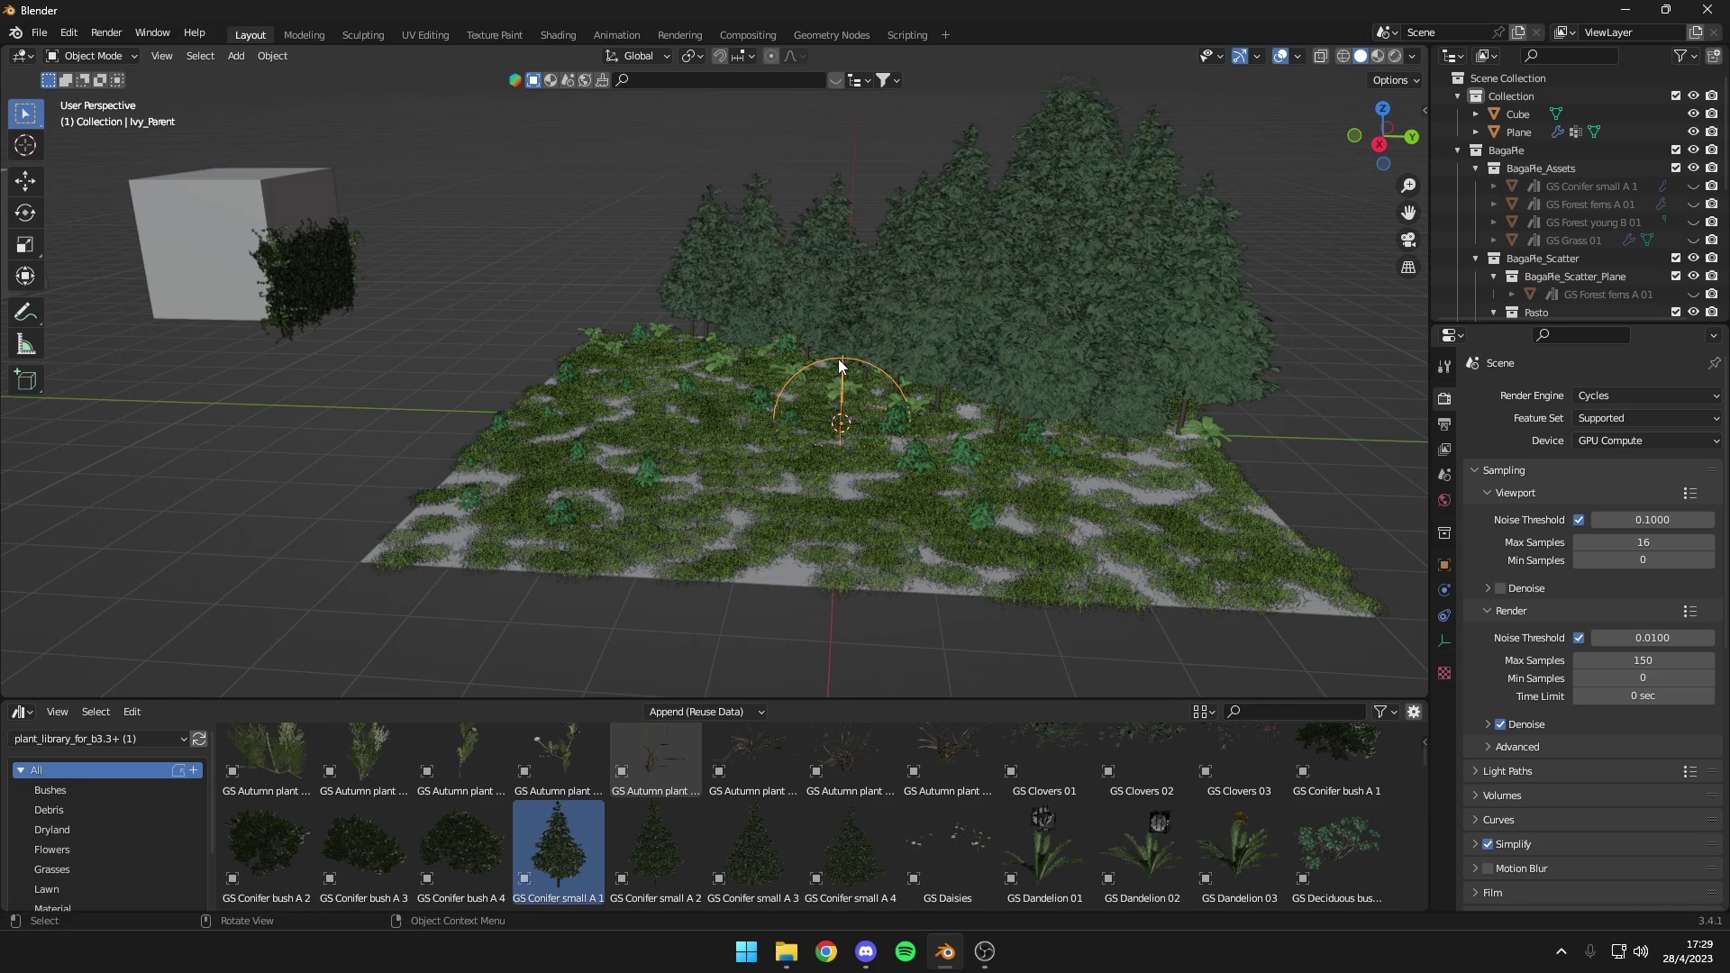
{"action": "mouse_move", "coordinate": [889, 375]}
{"action": "middle_mouse_down"}
{"action": "mouse_move", "coordinate": [817, 365]}
{"action": "mouse_move", "coordinate": [896, 413]}
{"action": "middle_mouse_up"}
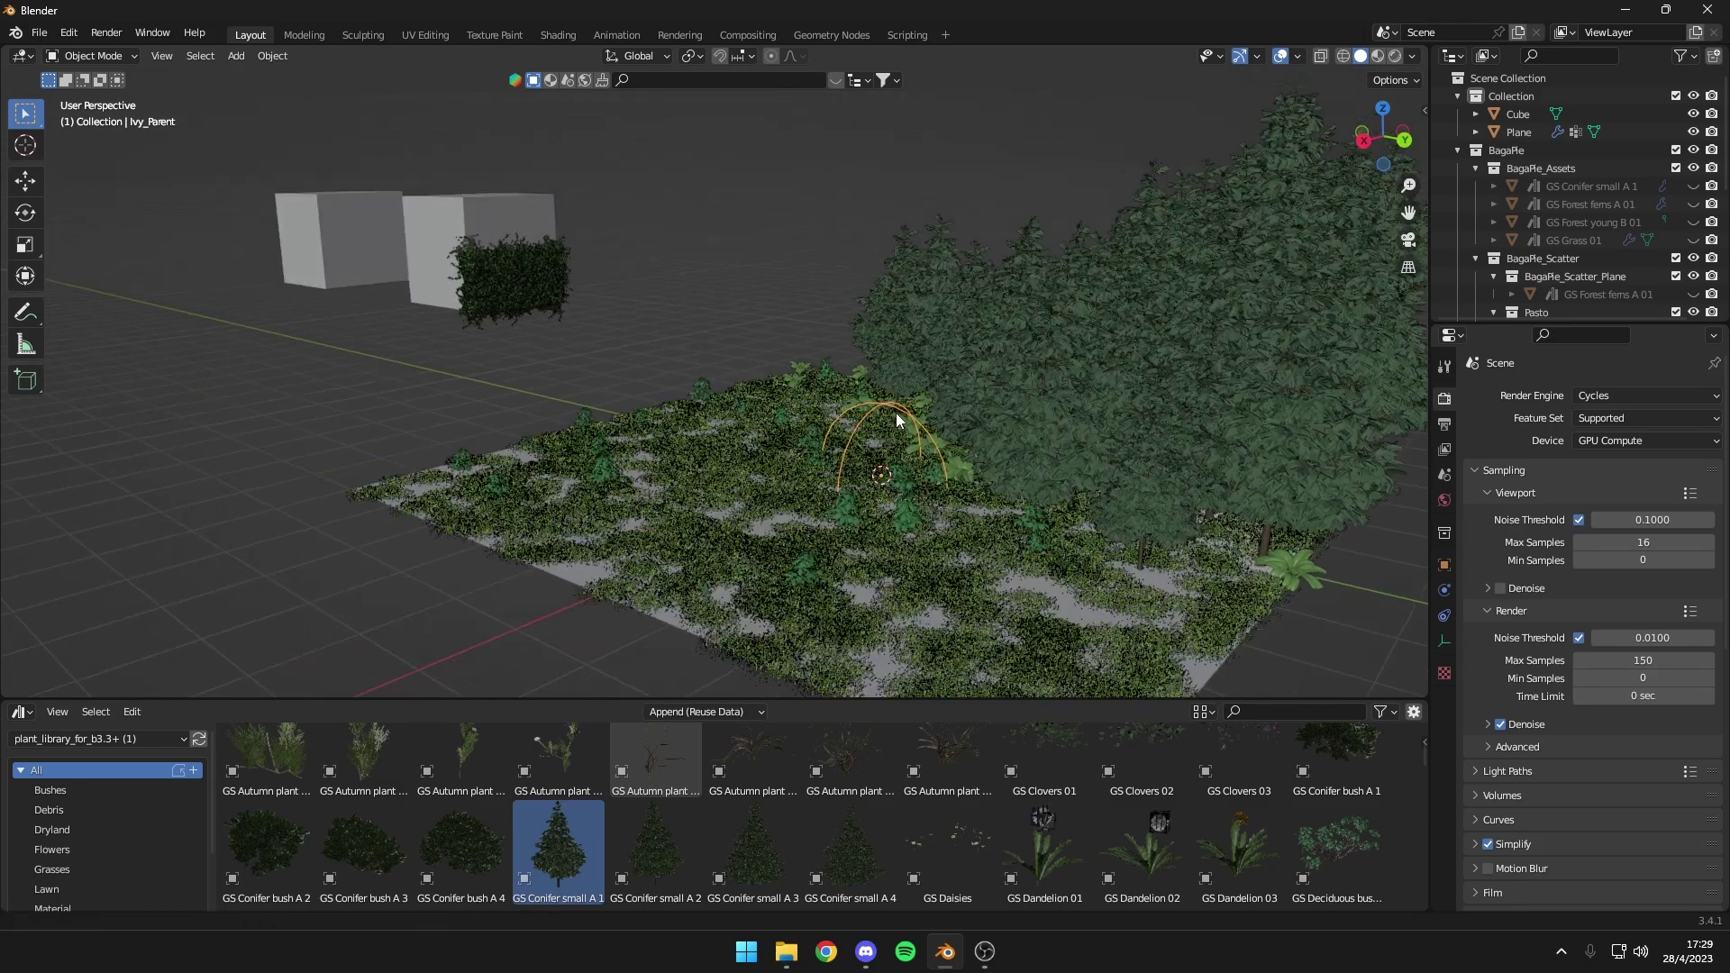
{"action": "mouse_move", "coordinate": [562, 295]}
{"action": "middle_mouse_down", "text": "shift"}
{"action": "mouse_move", "coordinate": [773, 419]}
{"action": "mouse_move", "coordinate": [710, 393]}
{"action": "middle_mouse_up", "text": "shift"}
{"action": "scroll", "coordinate": [758, 409], "scroll_direction": "up", "scroll_amount": 3}
{"action": "scroll", "coordinate": [721, 386], "scroll_direction": "down", "scroll_amount": 5}
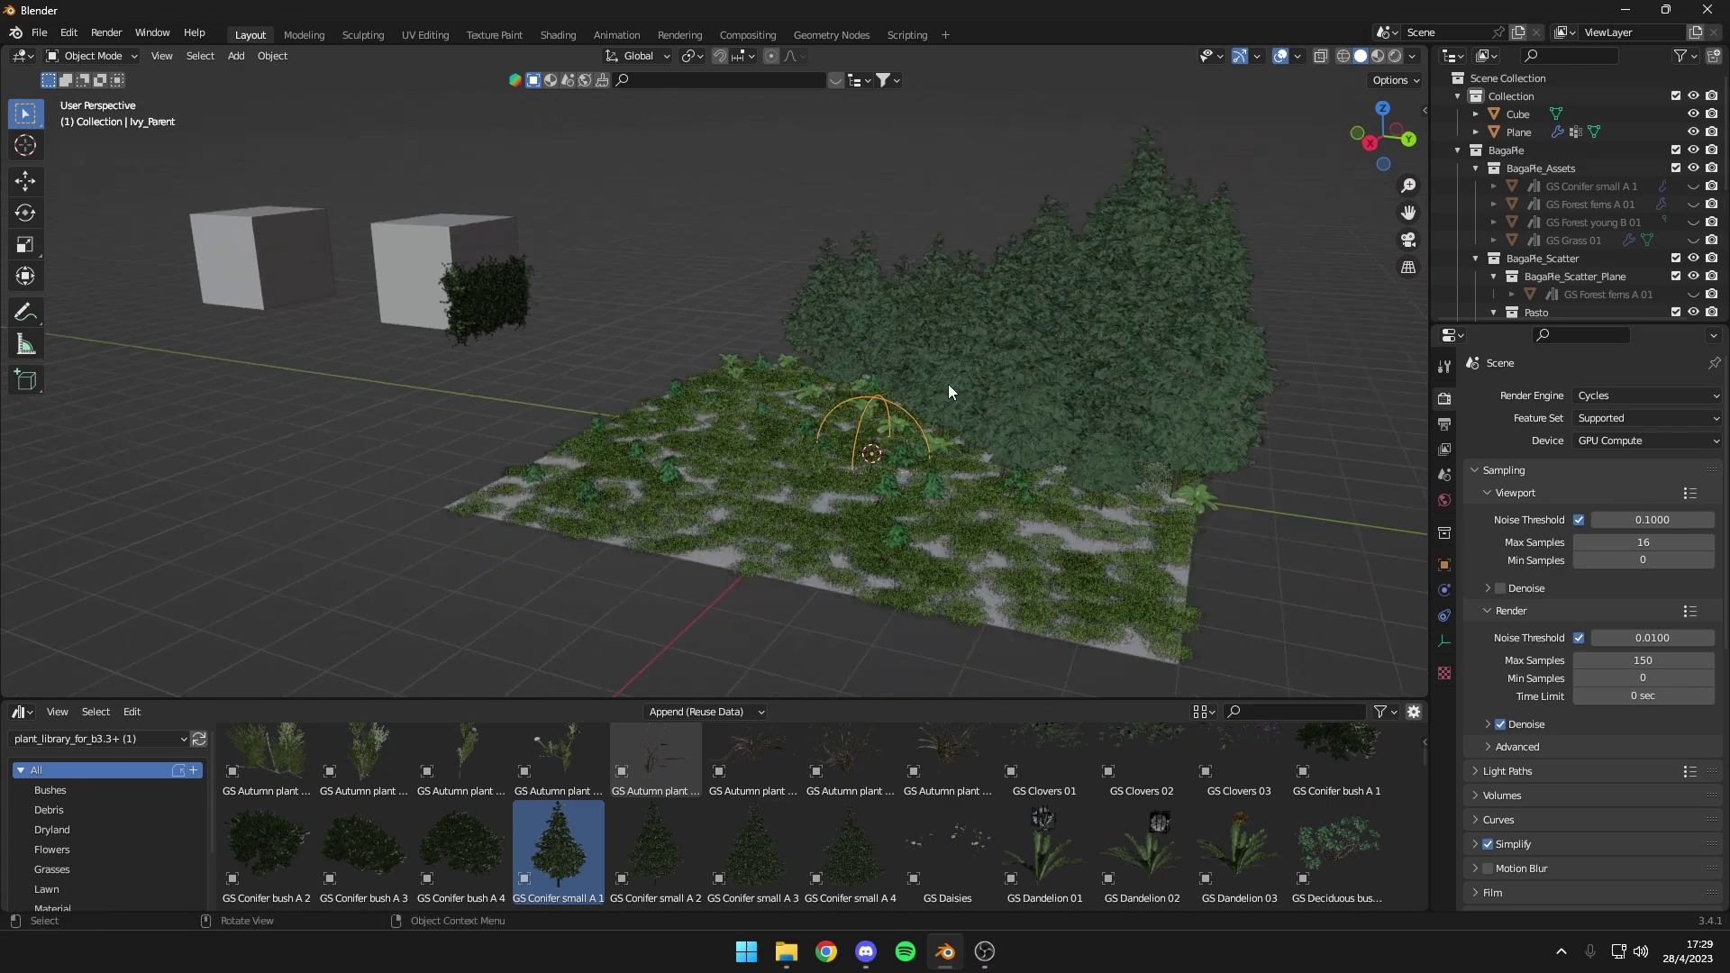
Reposition the ivy's parent sphere until it sits between the two cubes
{"action": "key", "text": "g"}
{"action": "key", "text": "x"}
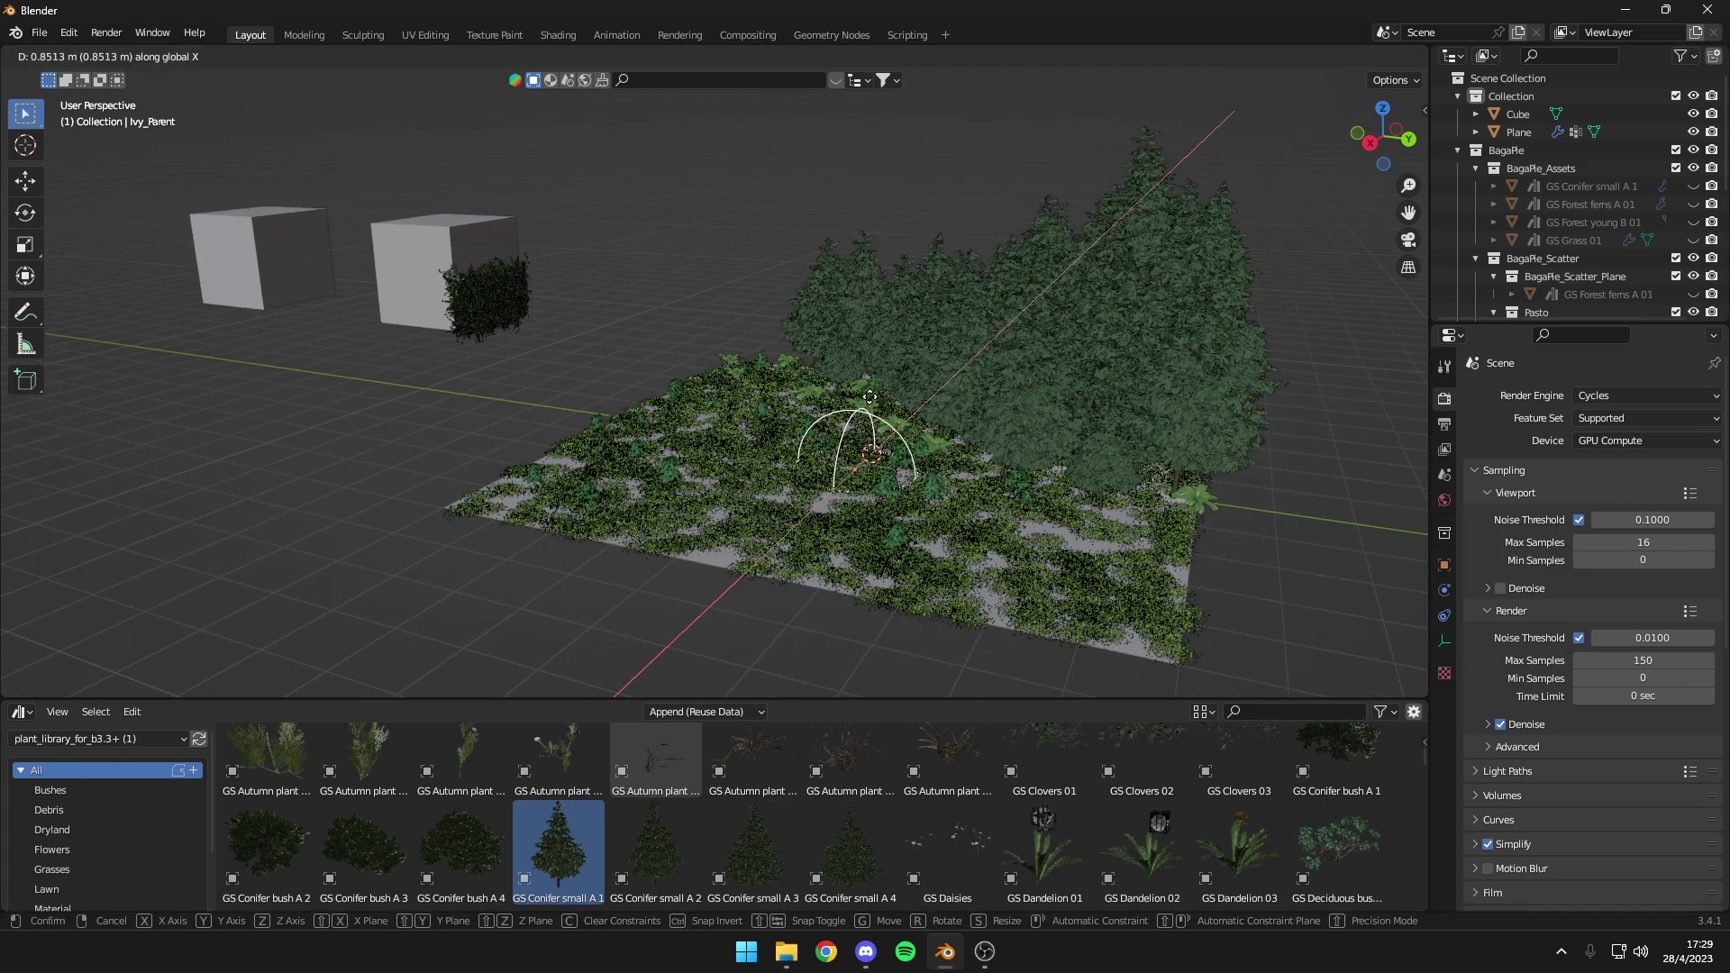
{"action": "left_click", "coordinate": [873, 394]}
{"action": "key", "text": "g"}
{"action": "left_click", "coordinate": [657, 148]}
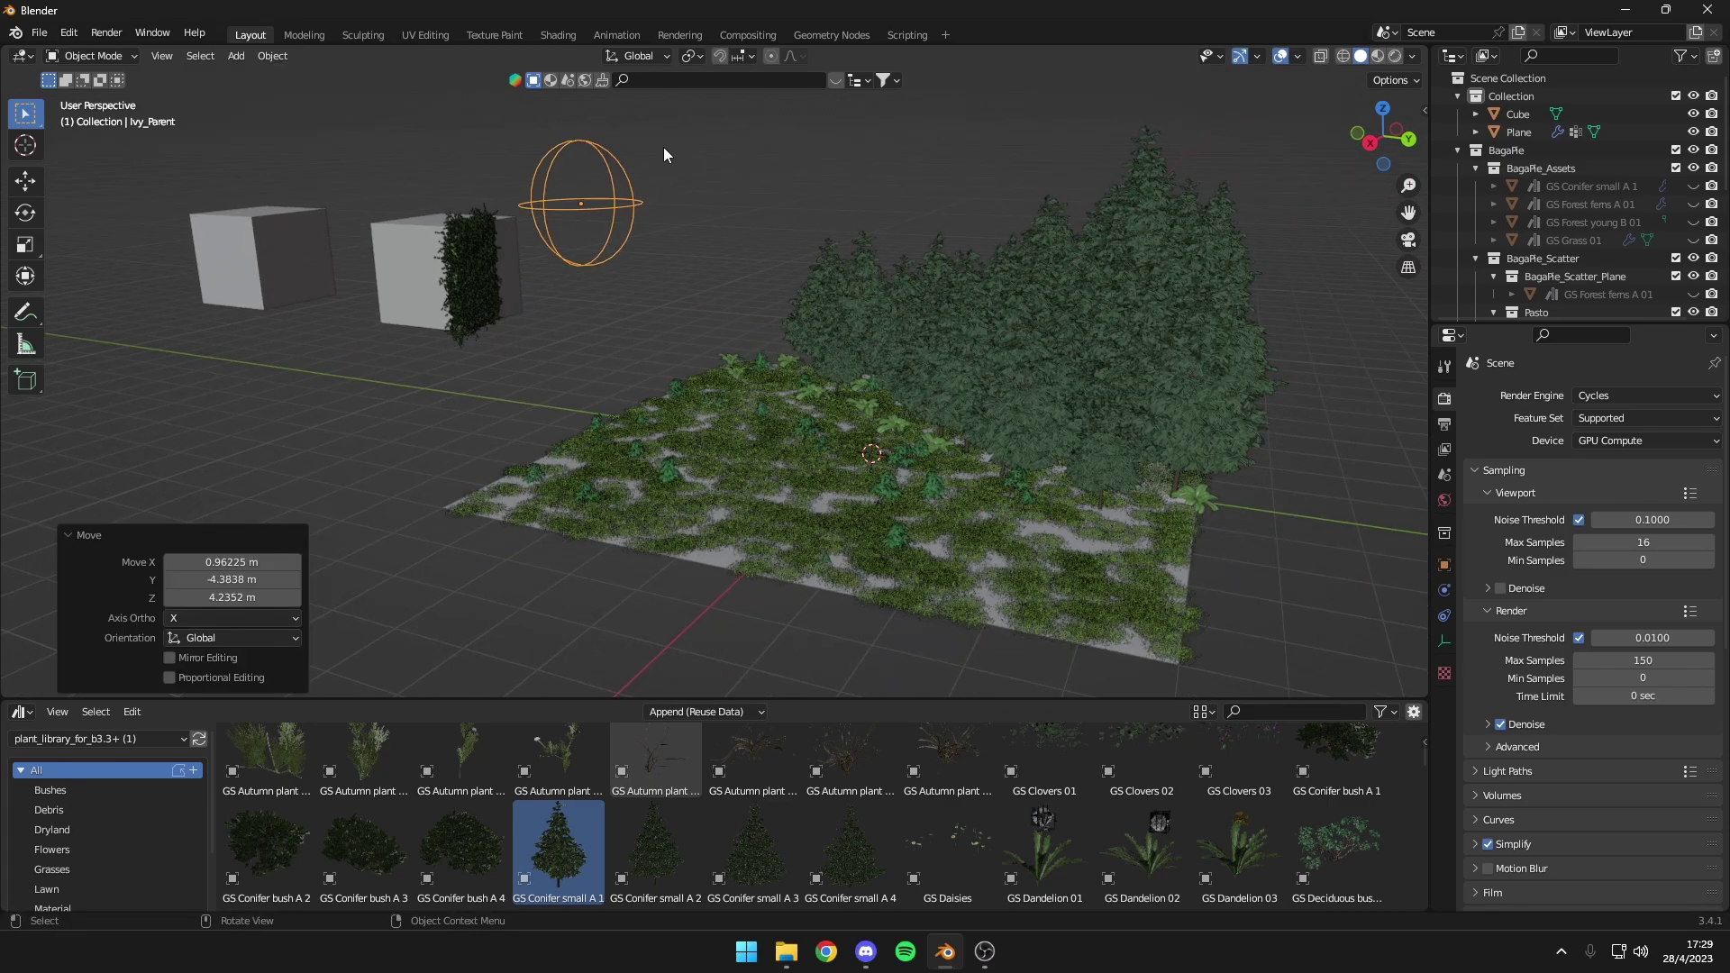
{"action": "middle_click_drag", "start_coordinate": [663, 148], "coordinate": [1062, 416], "text": "shift"}
{"action": "key", "text": "g"}
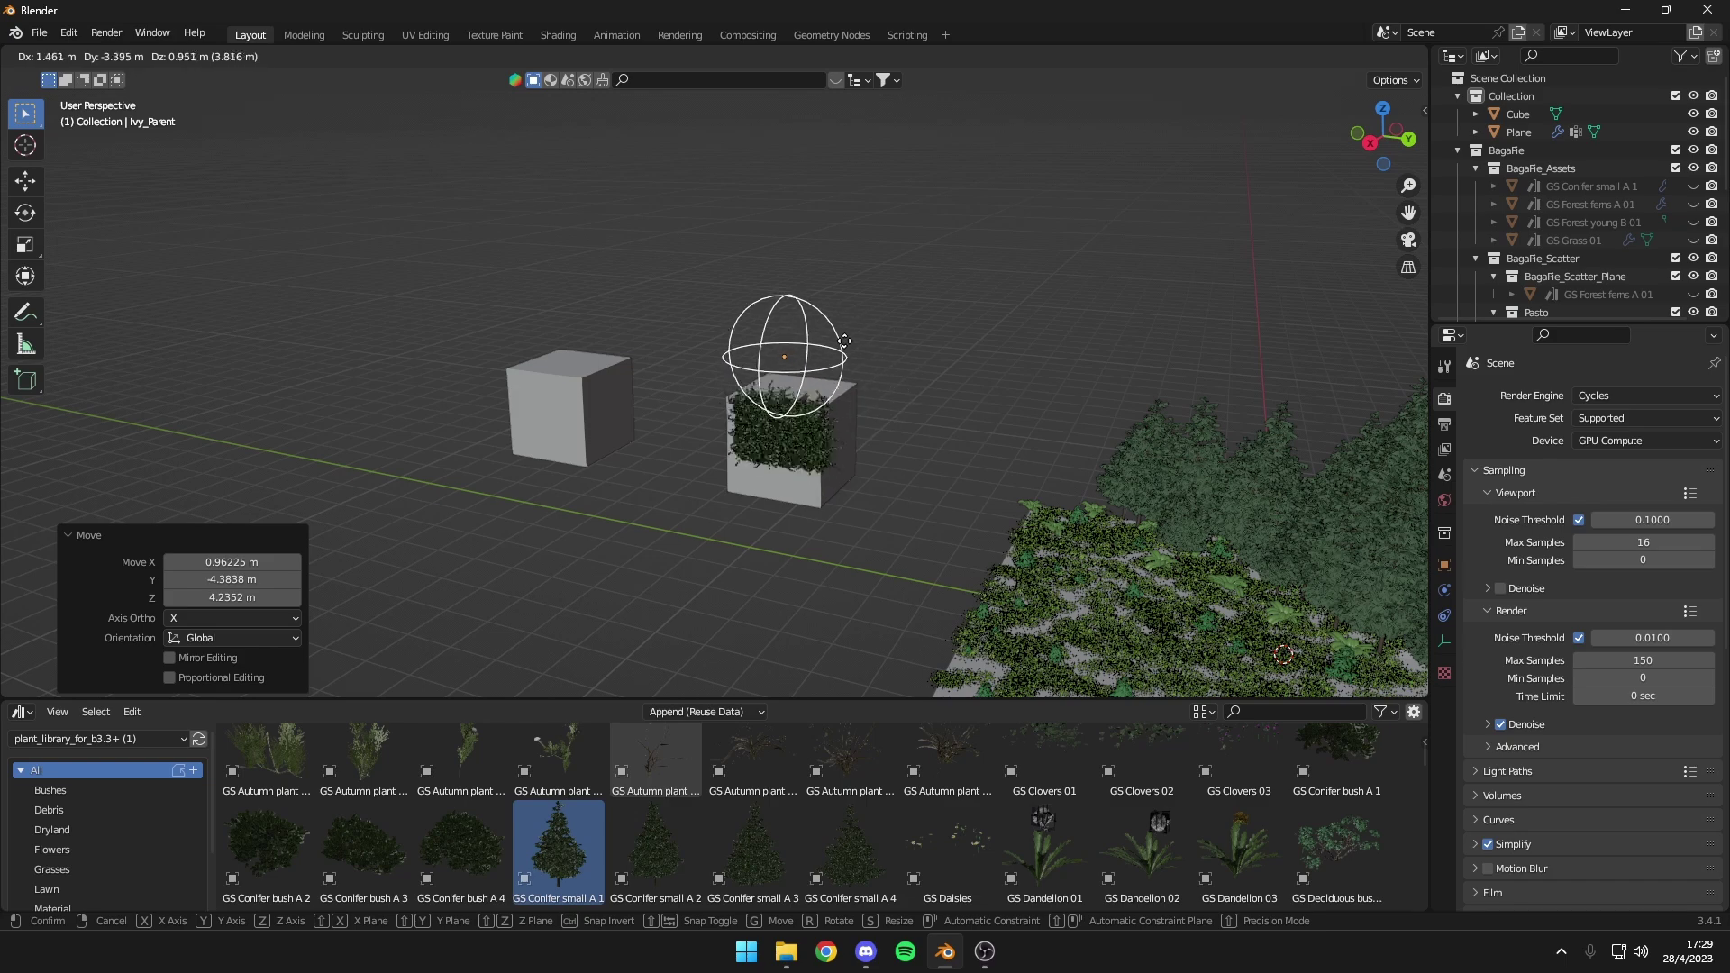
{"action": "left_click", "coordinate": [762, 451]}
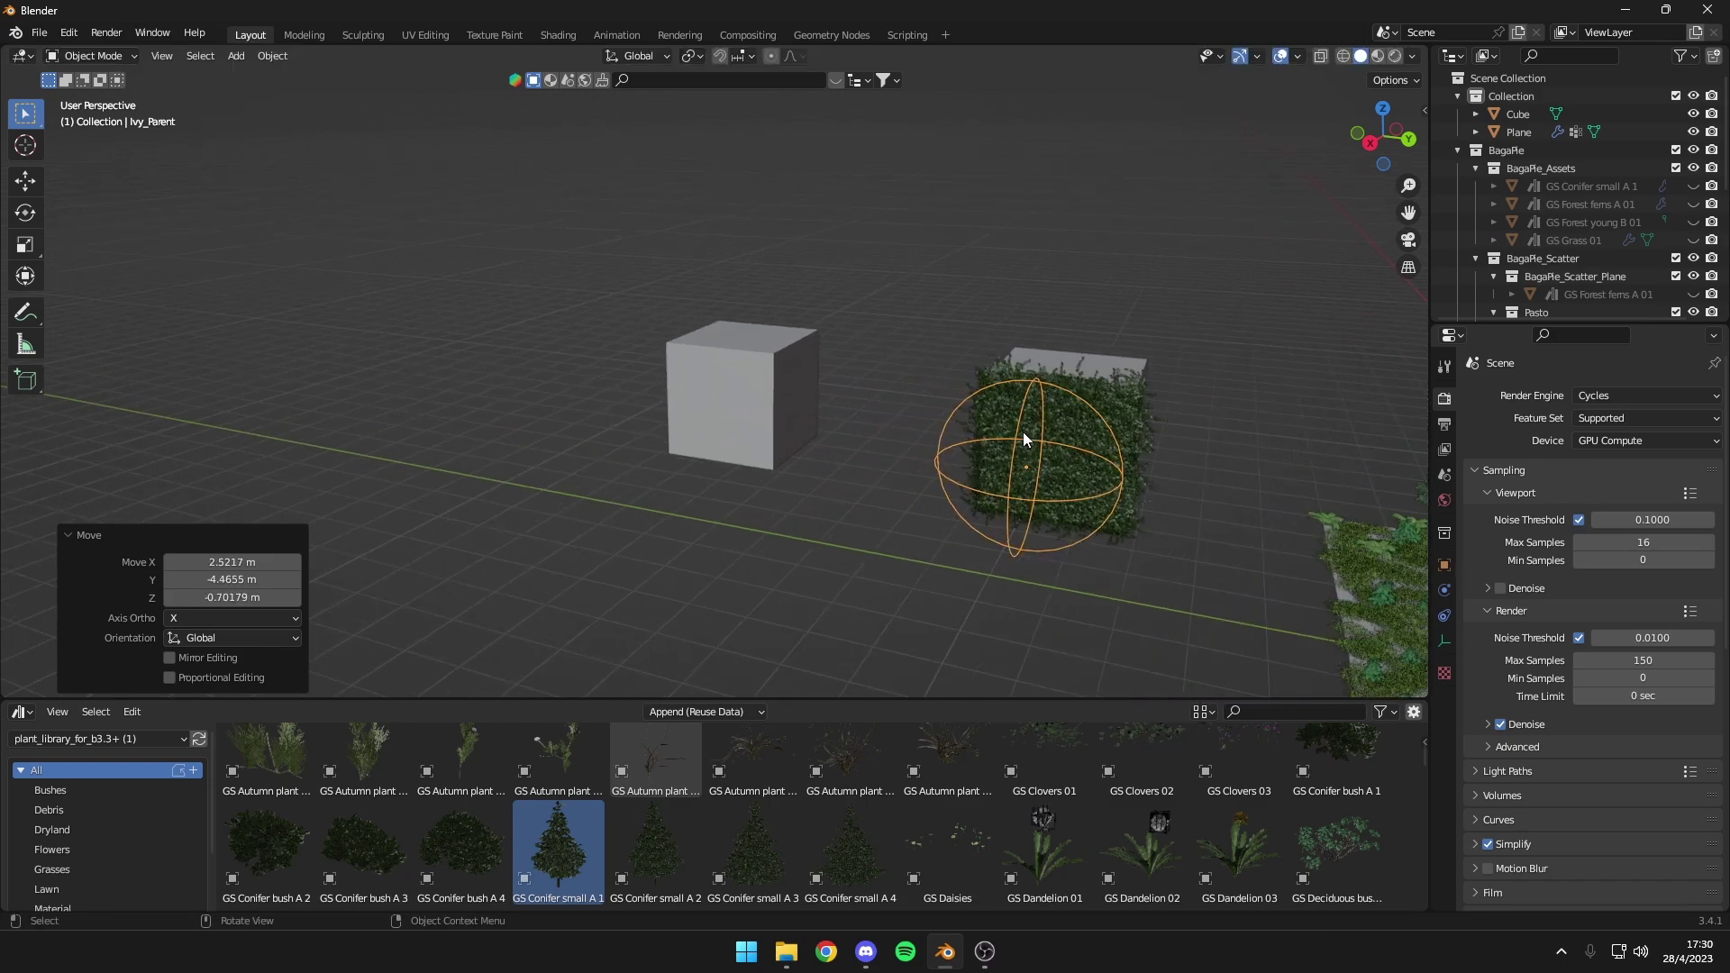
{"action": "middle_click_drag", "start_coordinate": [762, 450], "coordinate": [968, 448]}
{"action": "key", "text": "g"}
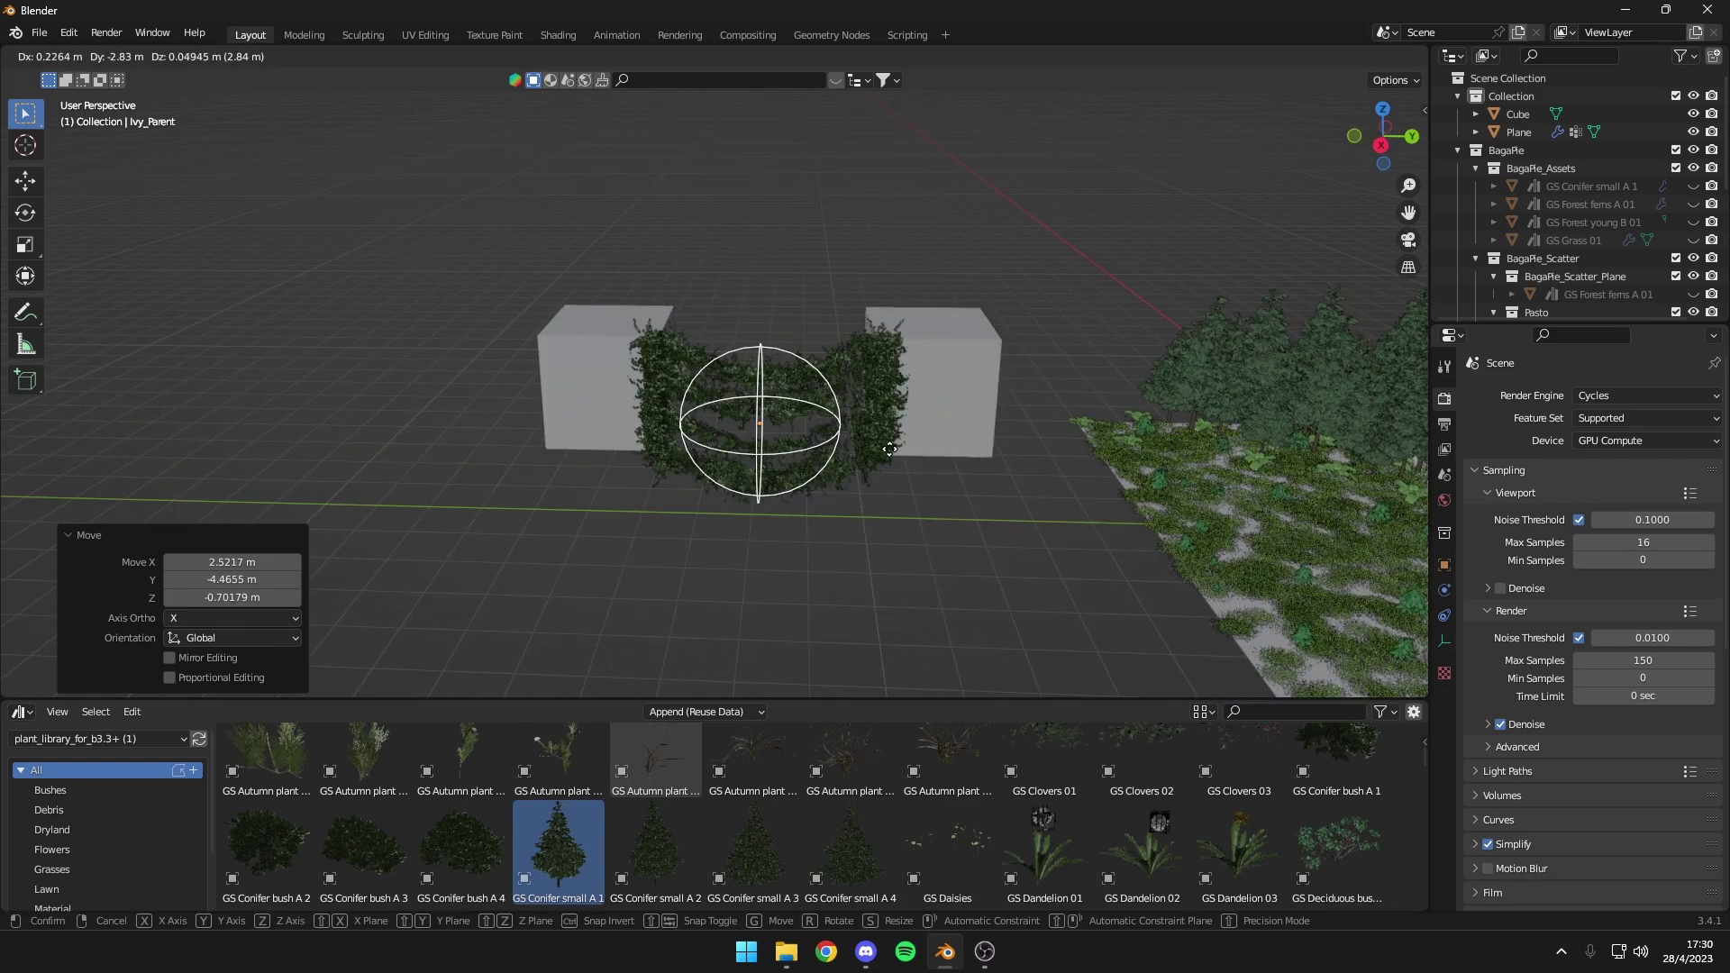
{"action": "left_click", "coordinate": [677, 363]}
{"action": "mouse_move", "coordinate": [677, 358]}
{"action": "middle_mouse_down"}
{"action": "mouse_move", "coordinate": [630, 382]}
{"action": "mouse_move", "coordinate": [881, 403]}
{"action": "mouse_move", "coordinate": [712, 358]}
{"action": "mouse_move", "coordinate": [963, 457]}
{"action": "mouse_move", "coordinate": [764, 309]}
{"action": "mouse_move", "coordinate": [836, 288]}
{"action": "mouse_move", "coordinate": [917, 300]}
{"action": "middle_mouse_up"}
Move the ivy's parent sphere along the X axis
{"action": "left_click", "coordinate": [601, 286]}
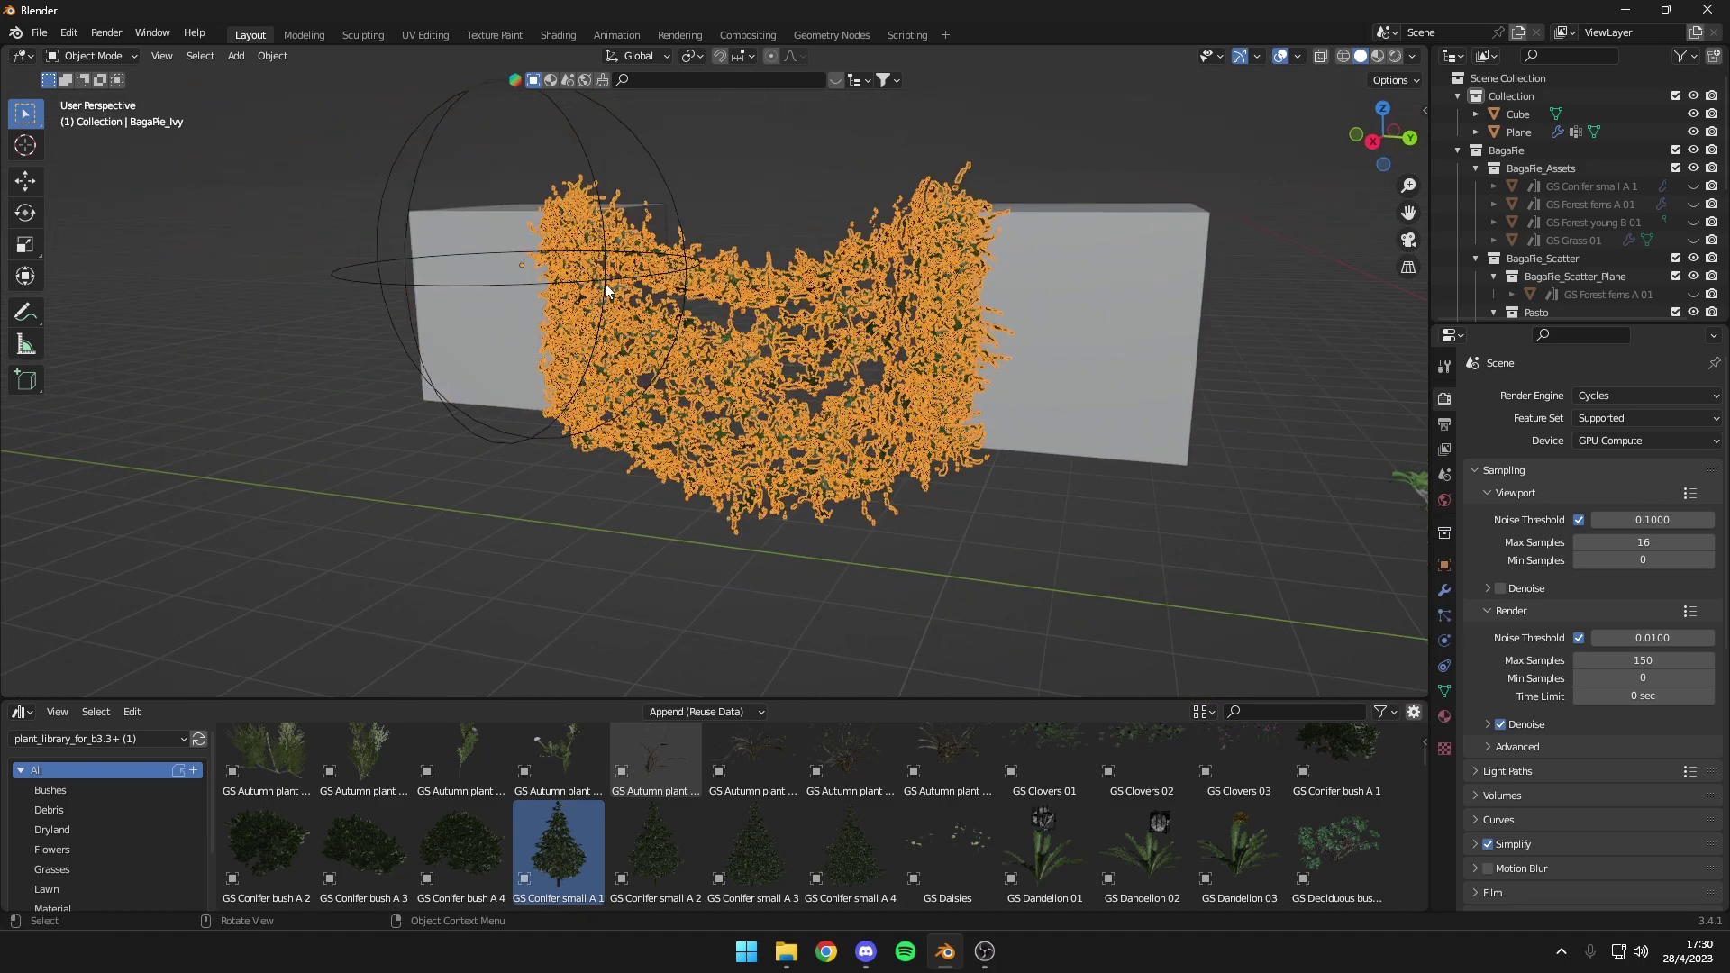
{"action": "mouse_move", "coordinate": [623, 273]}
{"action": "middle_mouse_down"}
{"action": "mouse_move", "coordinate": [852, 270]}
{"action": "mouse_move", "coordinate": [745, 298]}
{"action": "middle_mouse_up"}
{"action": "key", "text": "g"}
{"action": "key", "text": "x"}
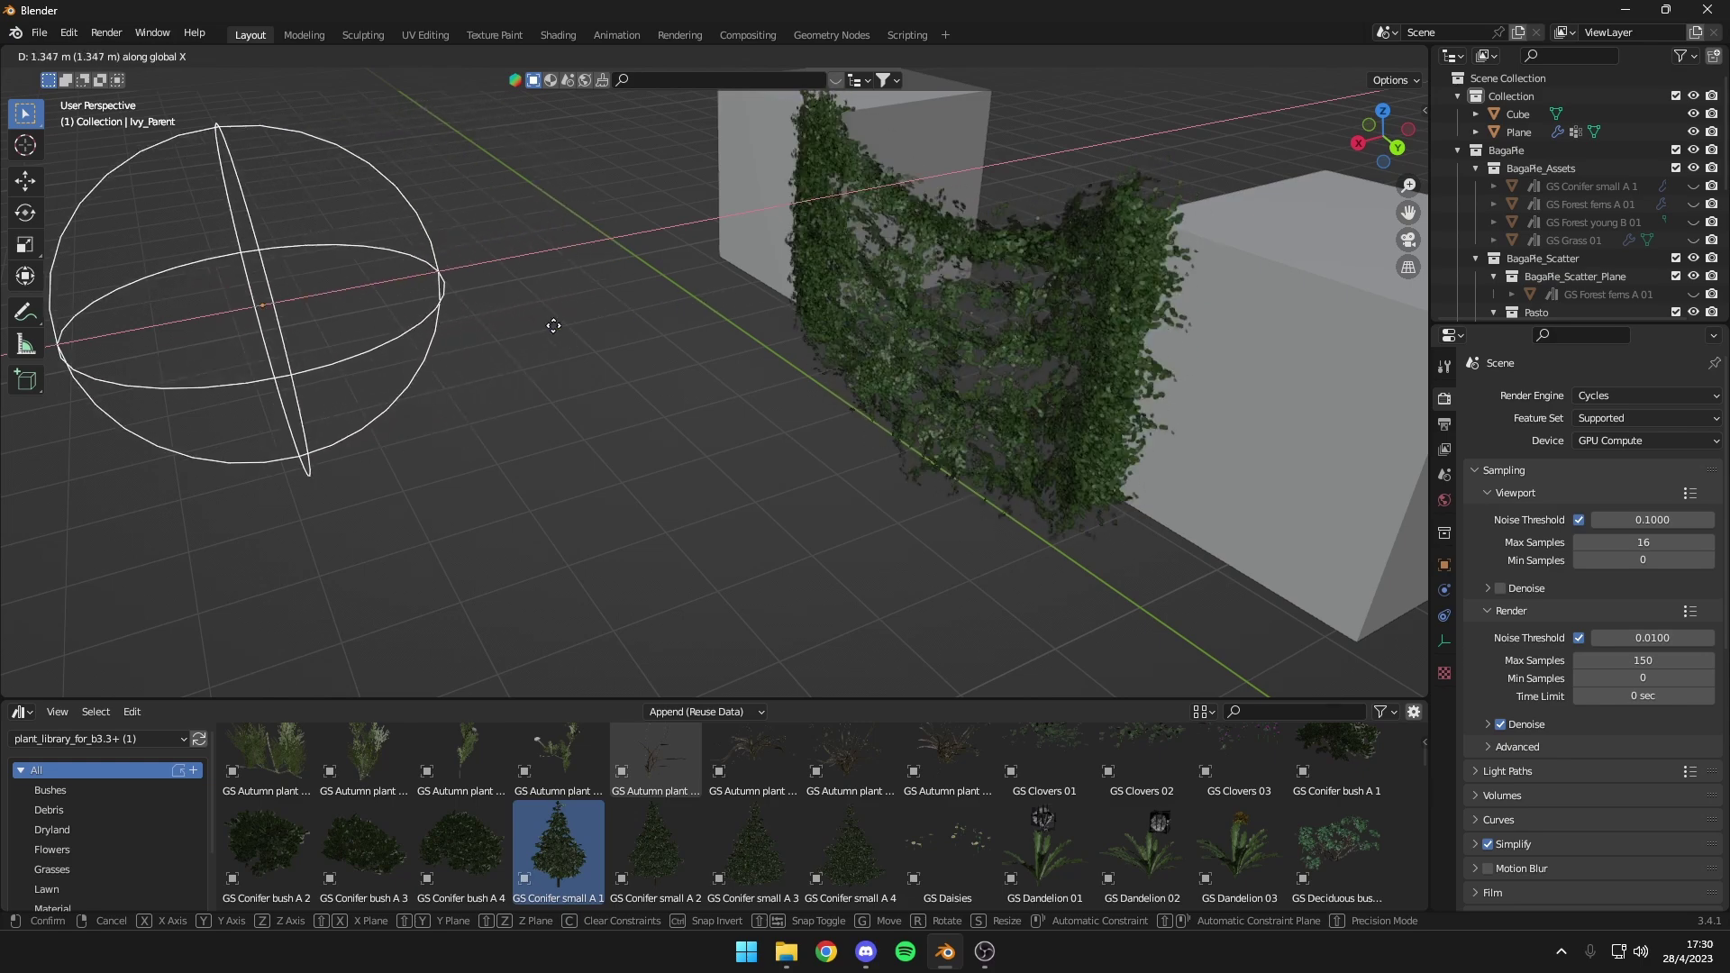
{"action": "left_click", "coordinate": [612, 321]}
{"action": "mouse_move", "coordinate": [612, 321]}
{"action": "middle_mouse_down"}
{"action": "mouse_move", "coordinate": [717, 289]}
{"action": "mouse_move", "coordinate": [830, 435]}
{"action": "mouse_move", "coordinate": [780, 397]}
{"action": "middle_mouse_up"}
Try ivy gravity 2.940 and resolution 5, then reset them to 1.000 and 10
{"action": "key", "text": "n"}
{"action": "middle_click_drag", "start_coordinate": [1409, 228], "coordinate": [1420, 333], "text": "shift"}
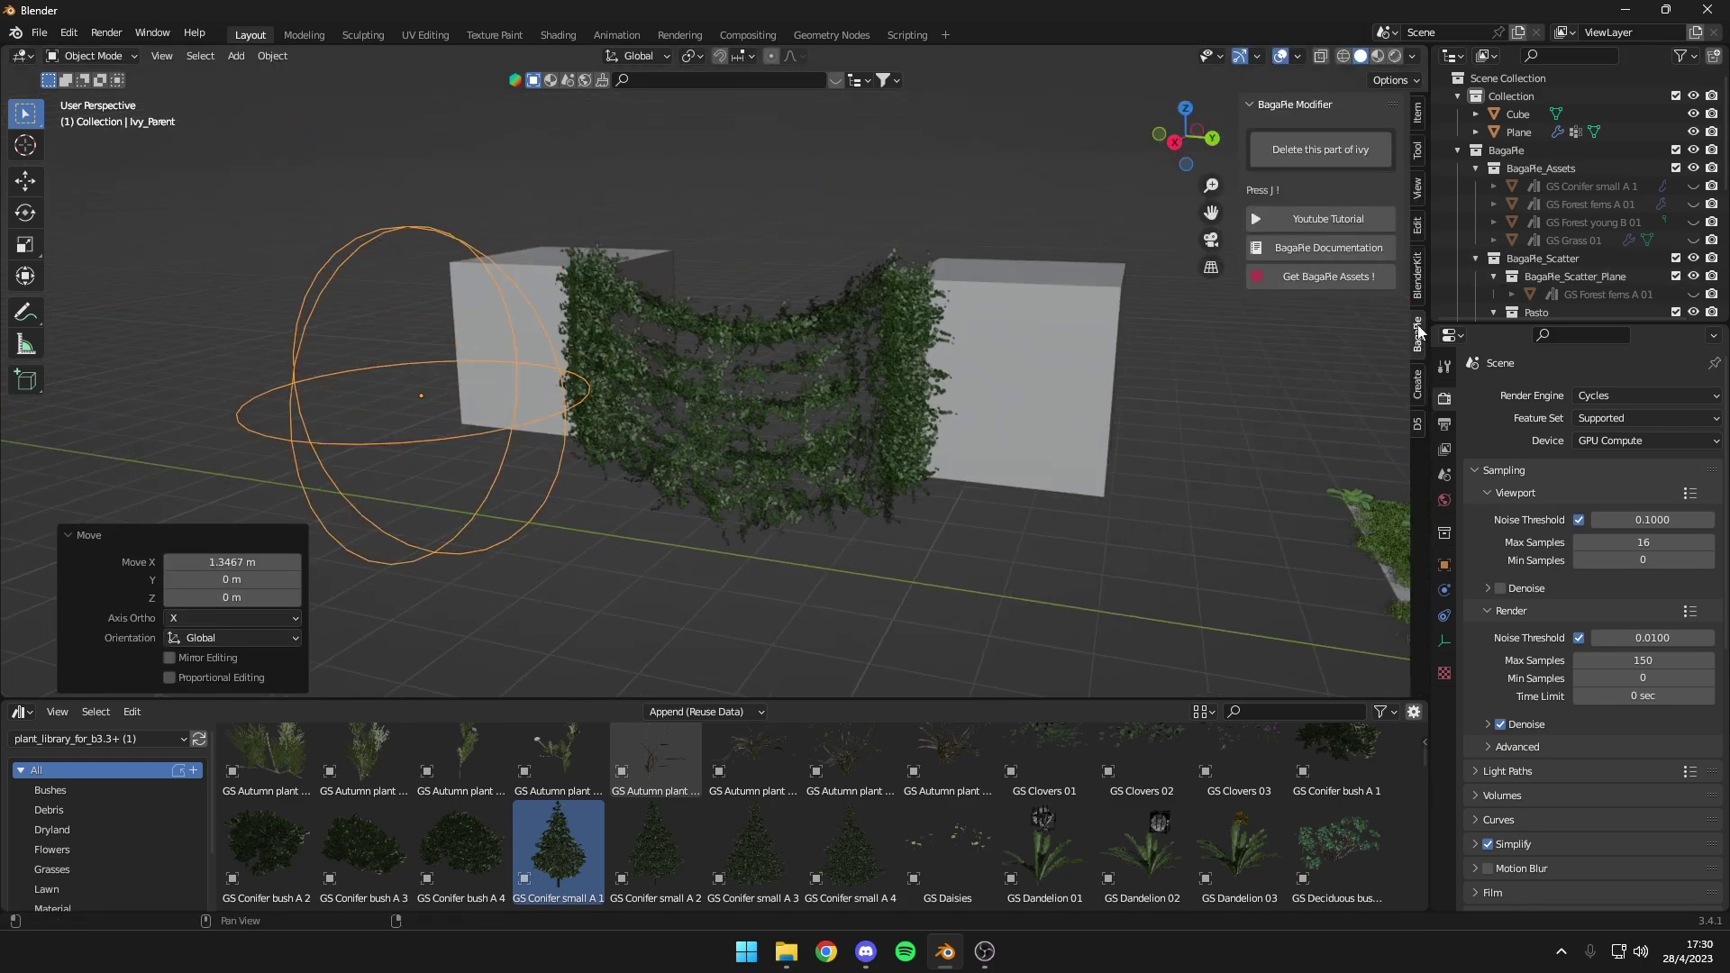
{"action": "left_click", "coordinate": [881, 323]}
{"action": "scroll", "coordinate": [882, 316], "scroll_direction": "up", "scroll_amount": 4}
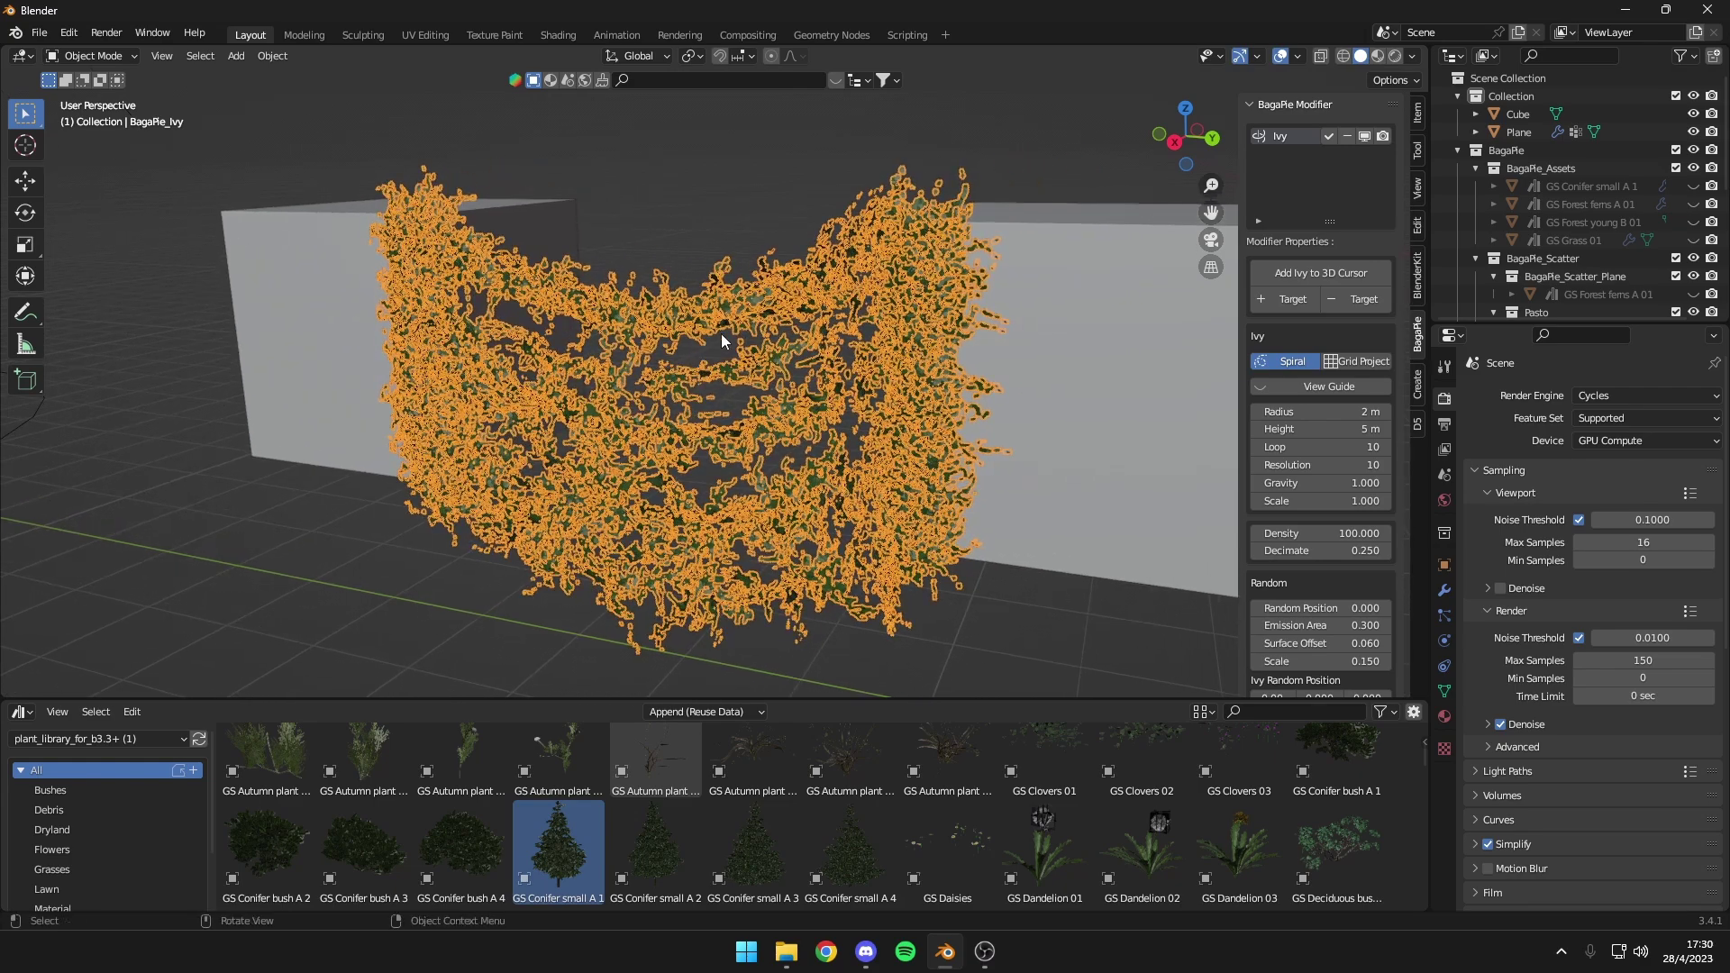
{"action": "middle_click_drag", "start_coordinate": [1005, 219], "coordinate": [986, 223], "text": "shift"}
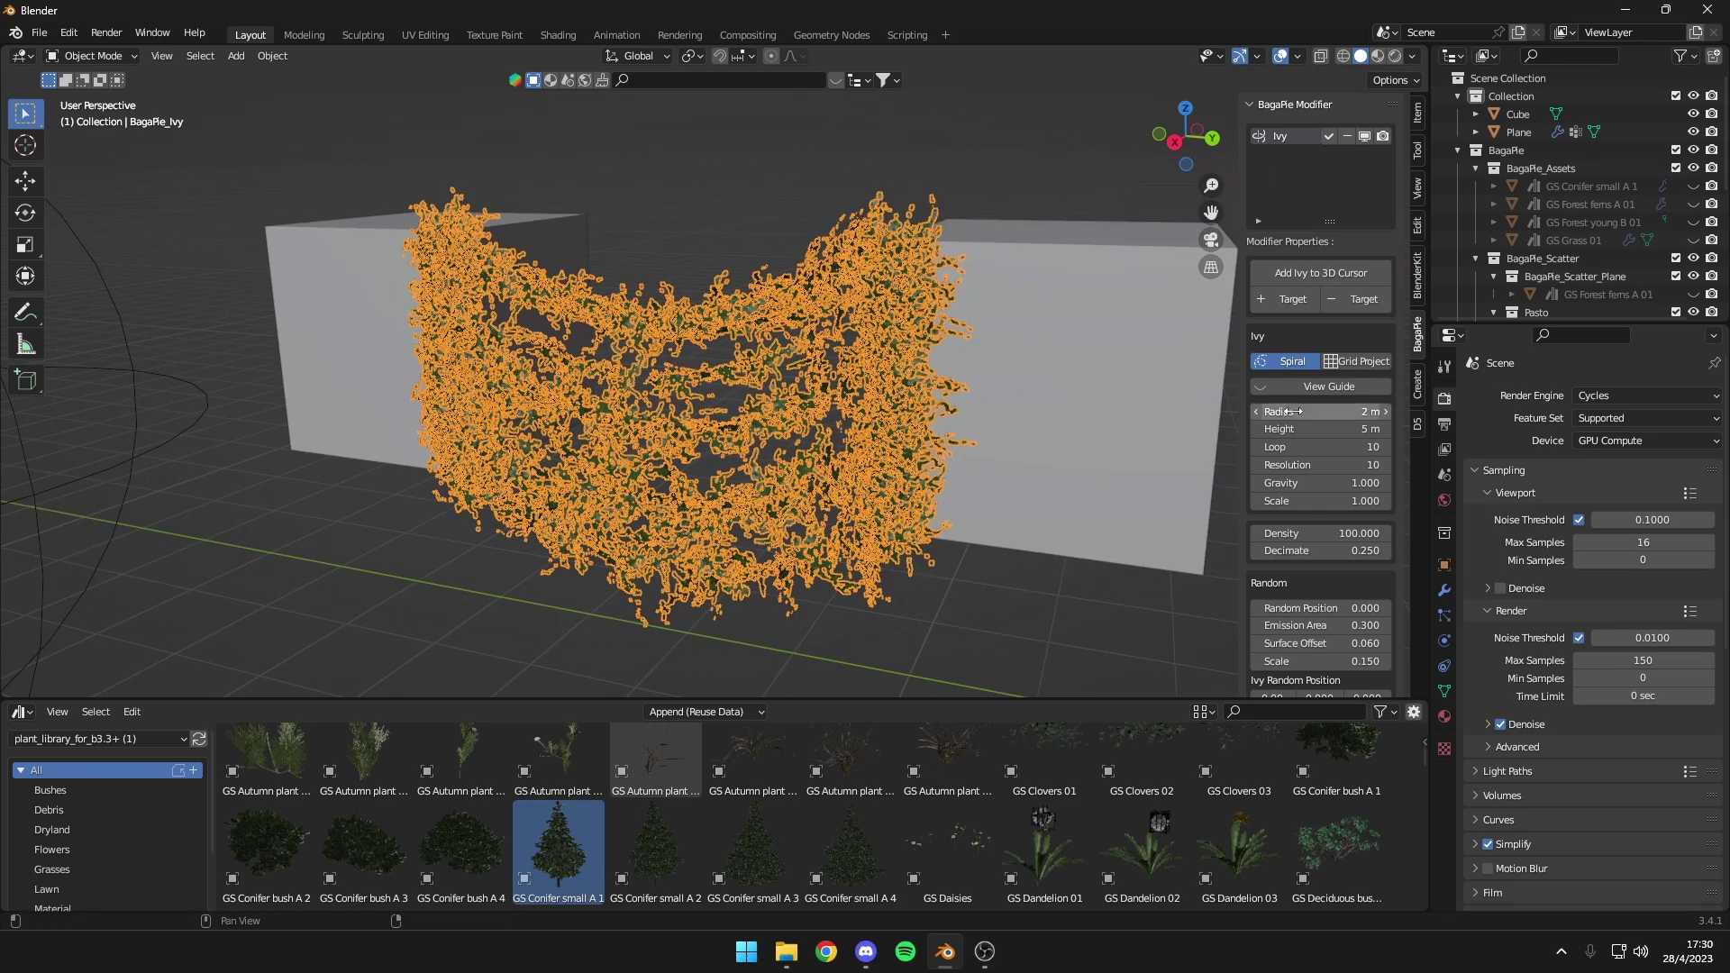
{"action": "middle_click_drag", "start_coordinate": [998, 456], "coordinate": [1234, 477], "text": "shift"}
{"action": "left_click_drag", "start_coordinate": [1308, 482], "coordinate": [1369, 483]}
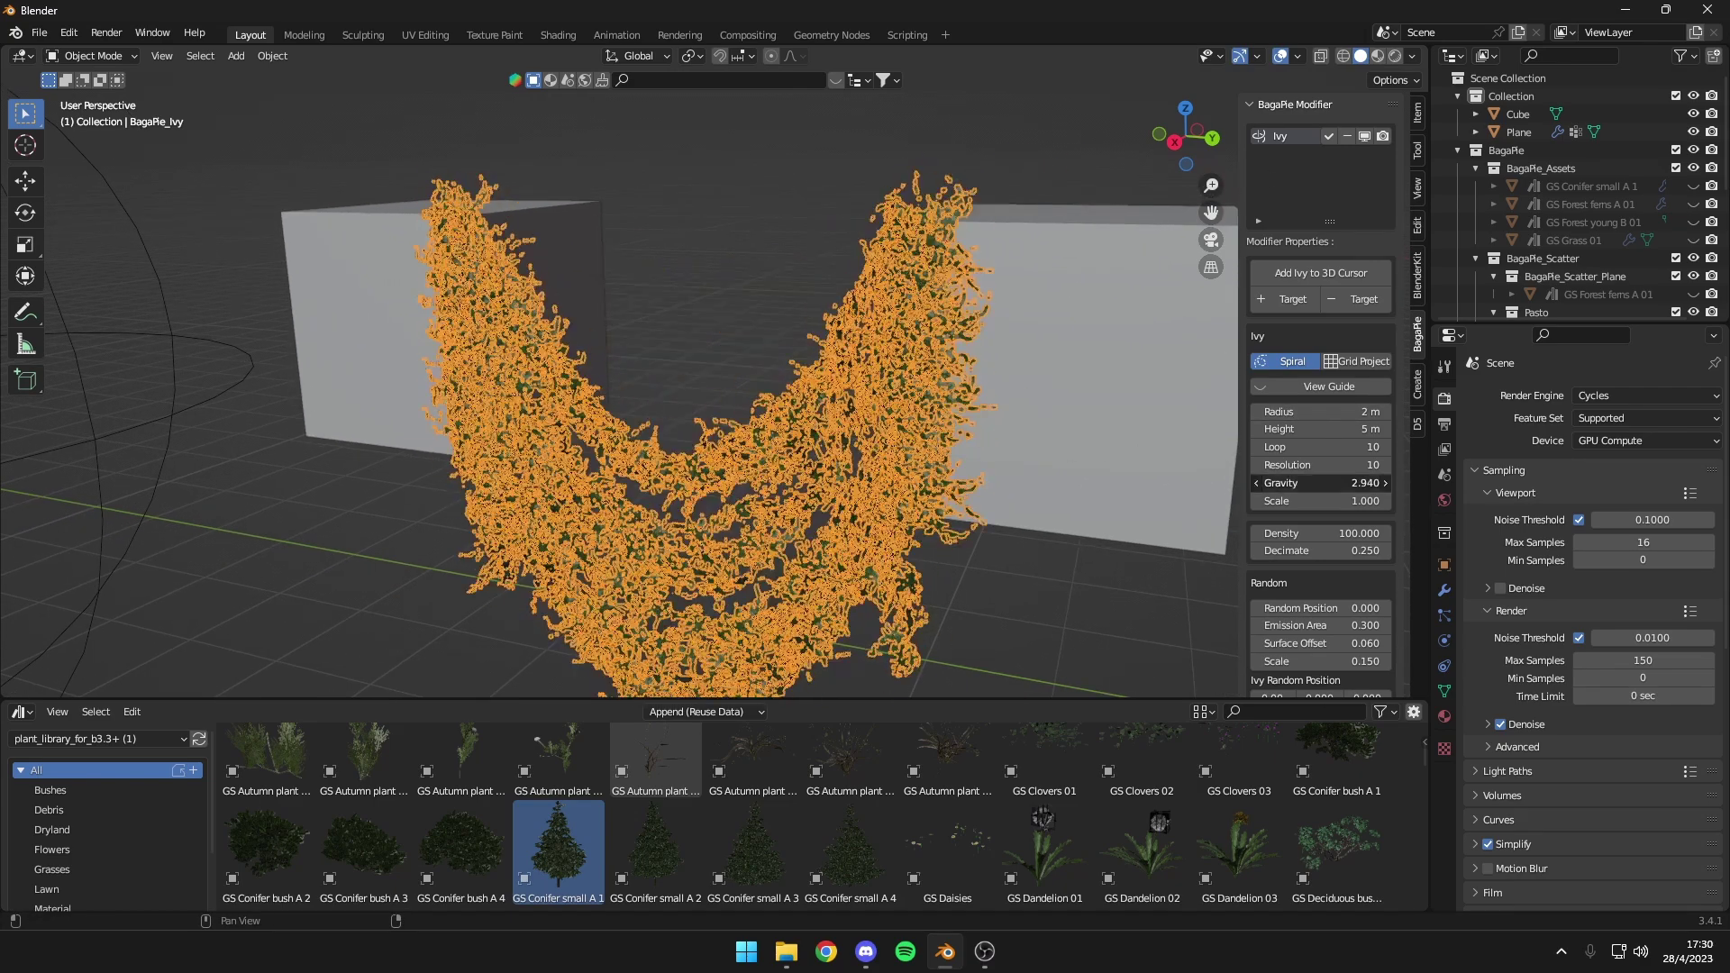
{"action": "middle_click_drag", "start_coordinate": [958, 467], "coordinate": [868, 381], "text": "shift"}
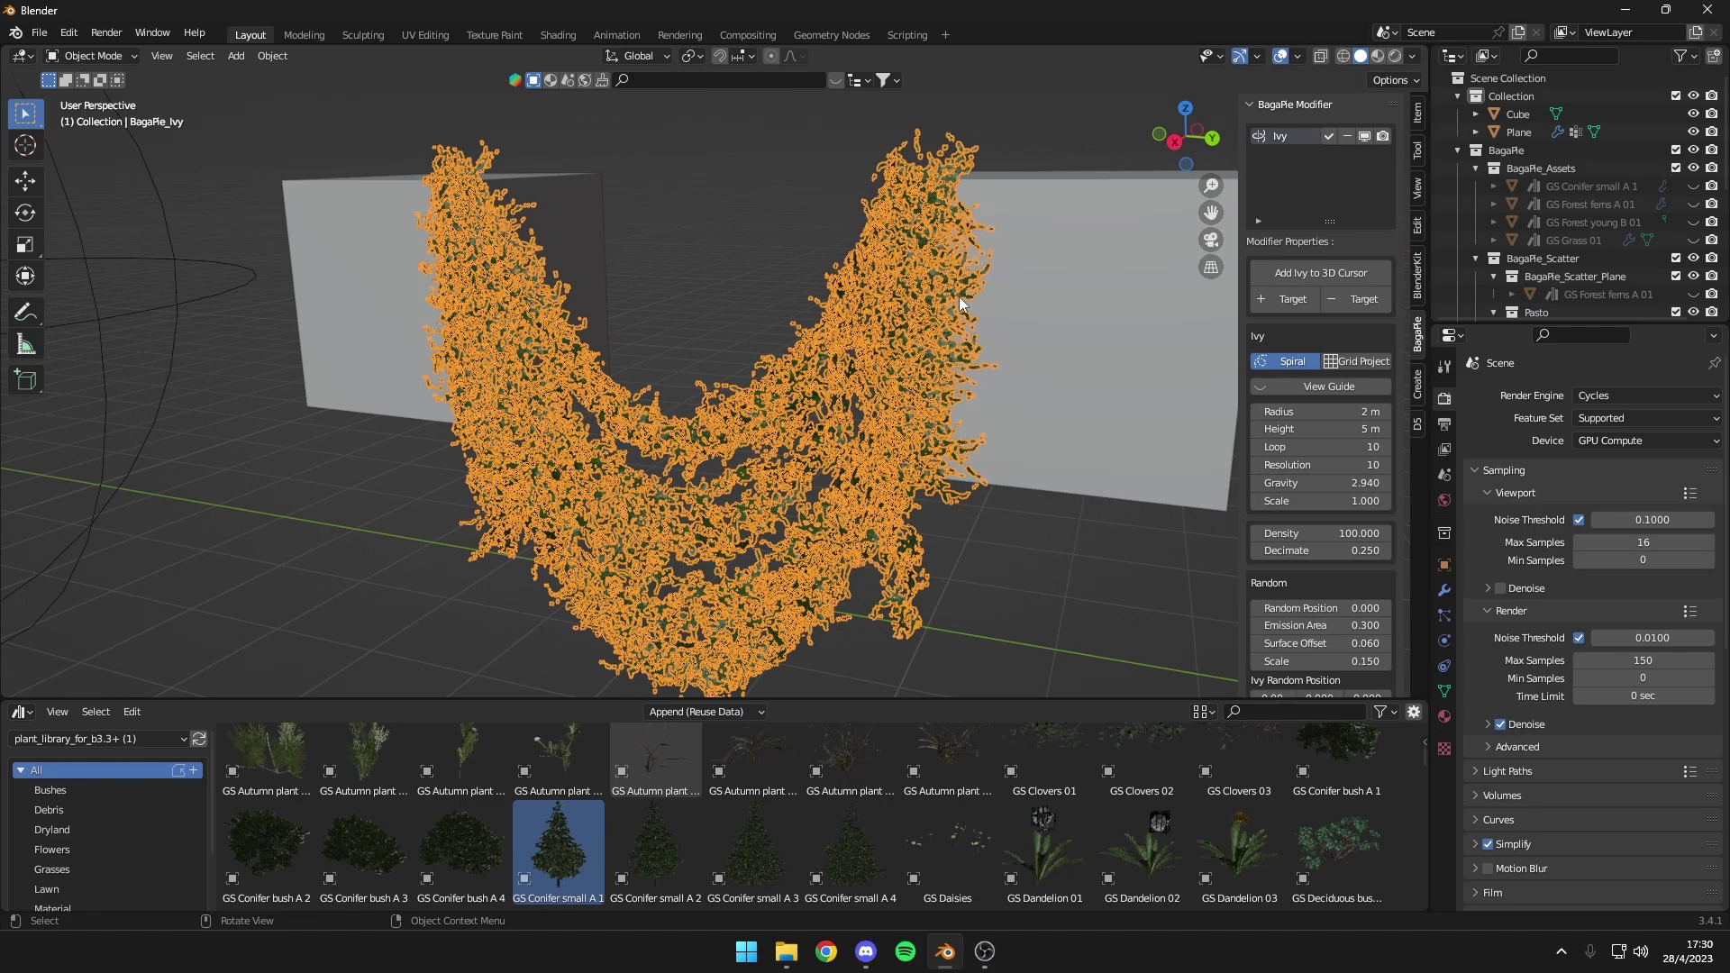
{"action": "key", "text": "BackSpace"}
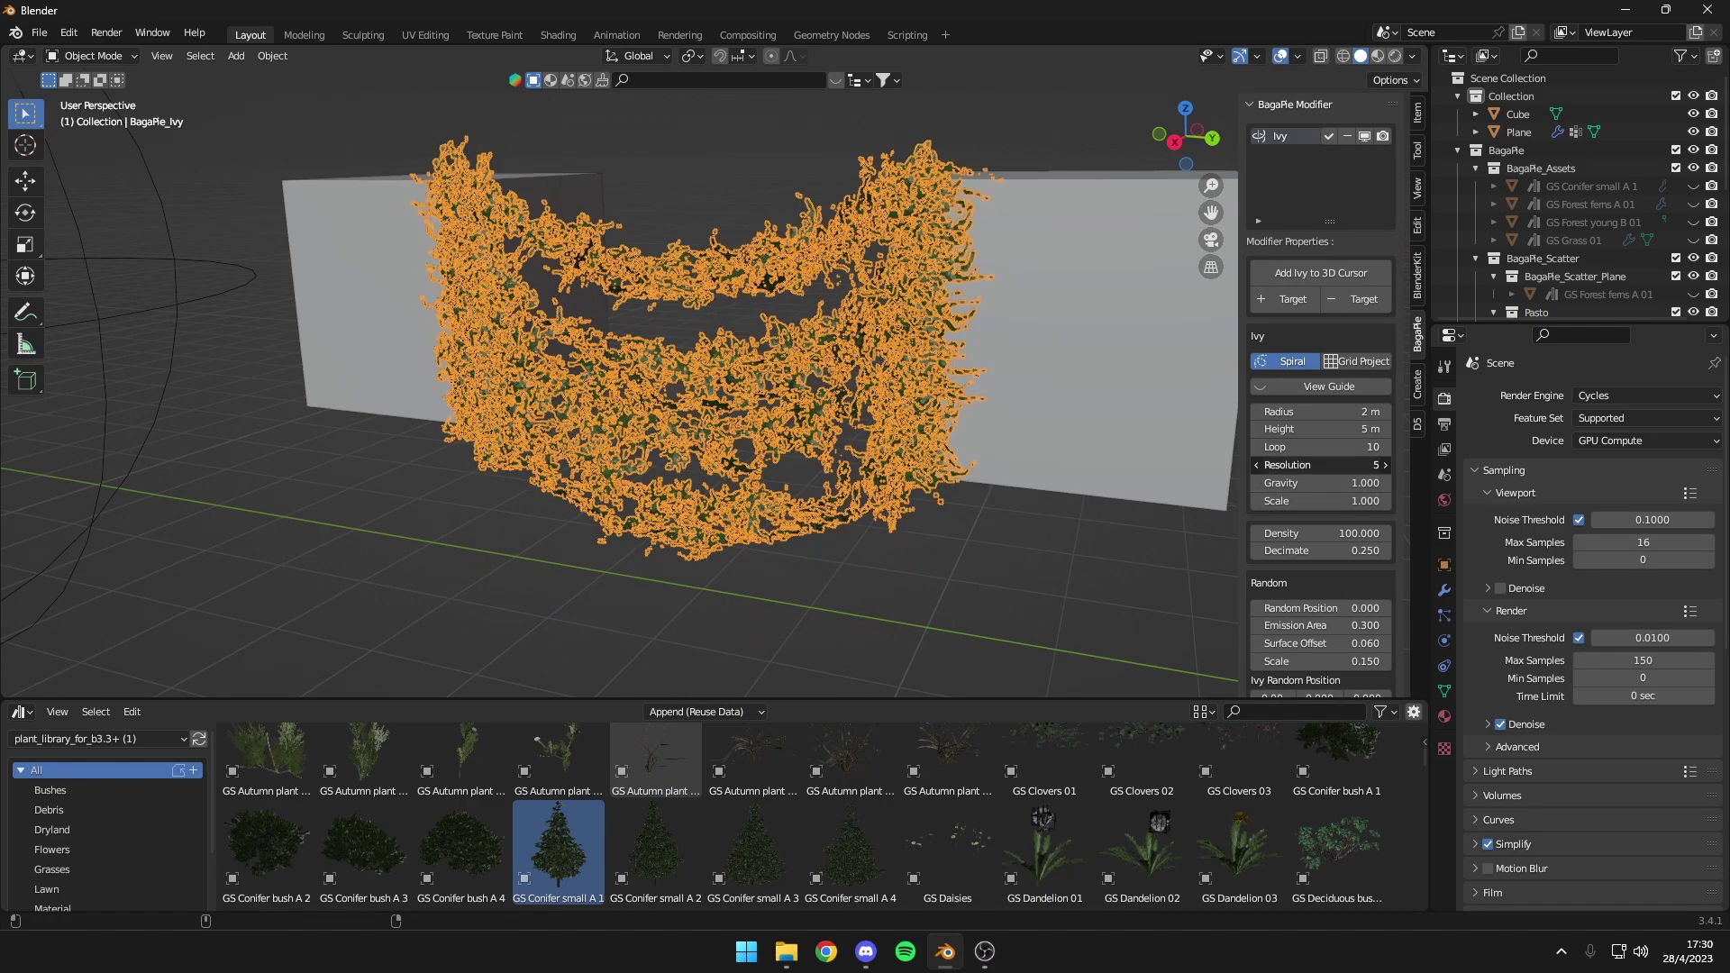
{"action": "mouse_move", "coordinate": [1324, 465]}
{"action": "left_mouse_down"}
{"action": "mouse_move", "coordinate": [1288, 465]}
{"action": "mouse_move", "coordinate": [1297, 411]}
{"action": "mouse_move", "coordinate": [1379, 411]}
{"action": "mouse_move", "coordinate": [1270, 411]}
{"action": "mouse_move", "coordinate": [1342, 411]}
{"action": "left_mouse_up"}
{"action": "key", "text": "BackSpace"}
Set ivy density to 109, decimate to 0.030, and reduce its scale
{"action": "scroll", "coordinate": [1131, 423], "scroll_direction": "down", "scroll_amount": 3}
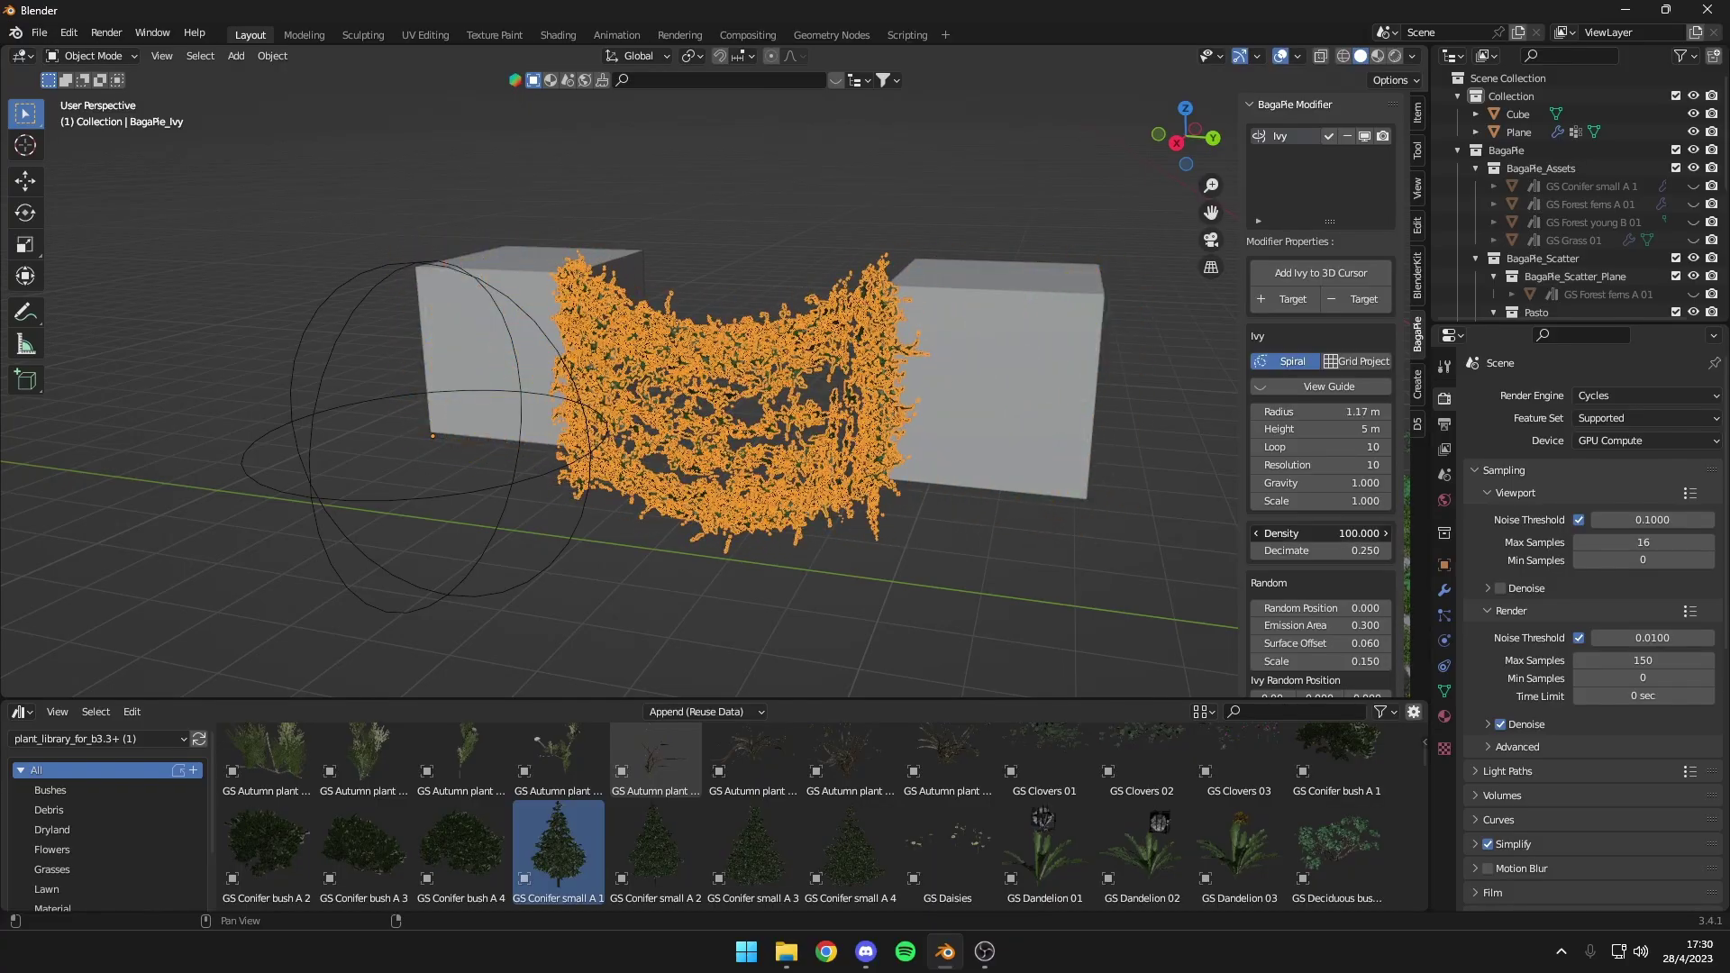
{"action": "left_click_drag", "start_coordinate": [1319, 533], "coordinate": [1342, 533]}
{"action": "scroll", "coordinate": [931, 467], "scroll_direction": "up", "scroll_amount": 3}
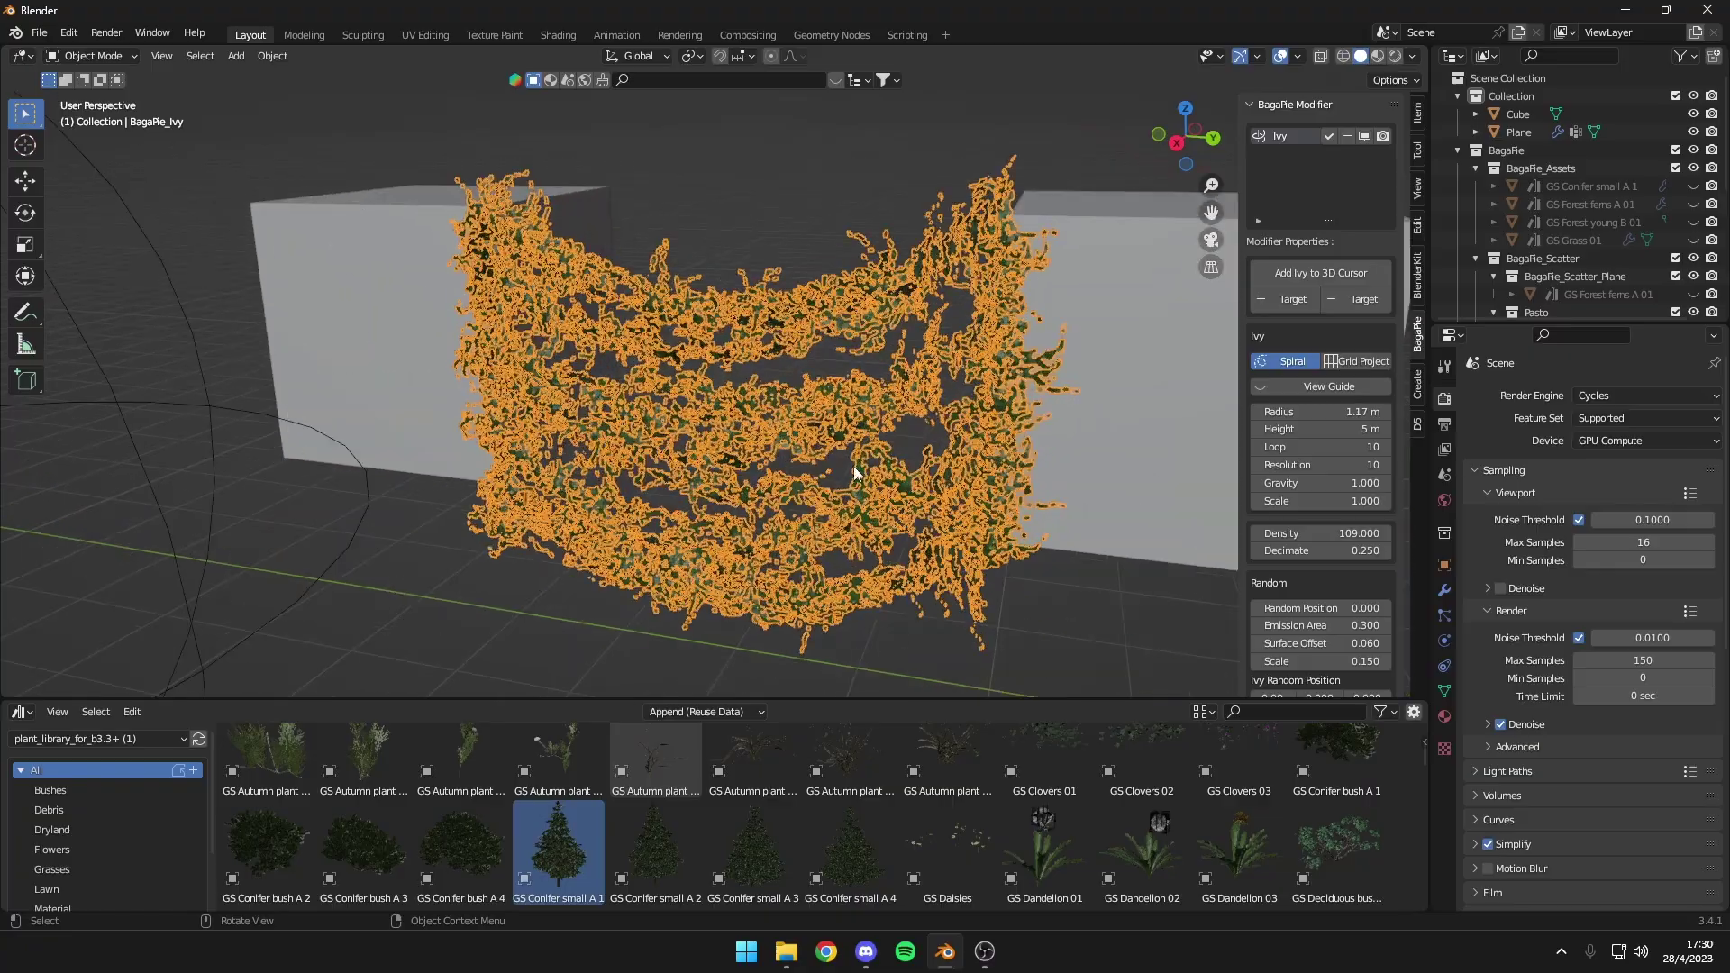
{"action": "middle_click_drag", "start_coordinate": [854, 472], "coordinate": [761, 454], "text": "shift"}
{"action": "mouse_move", "coordinate": [1319, 550]}
{"action": "left_mouse_down"}
{"action": "mouse_move", "coordinate": [1344, 553]}
{"action": "mouse_move", "coordinate": [1315, 551]}
{"action": "left_mouse_up"}
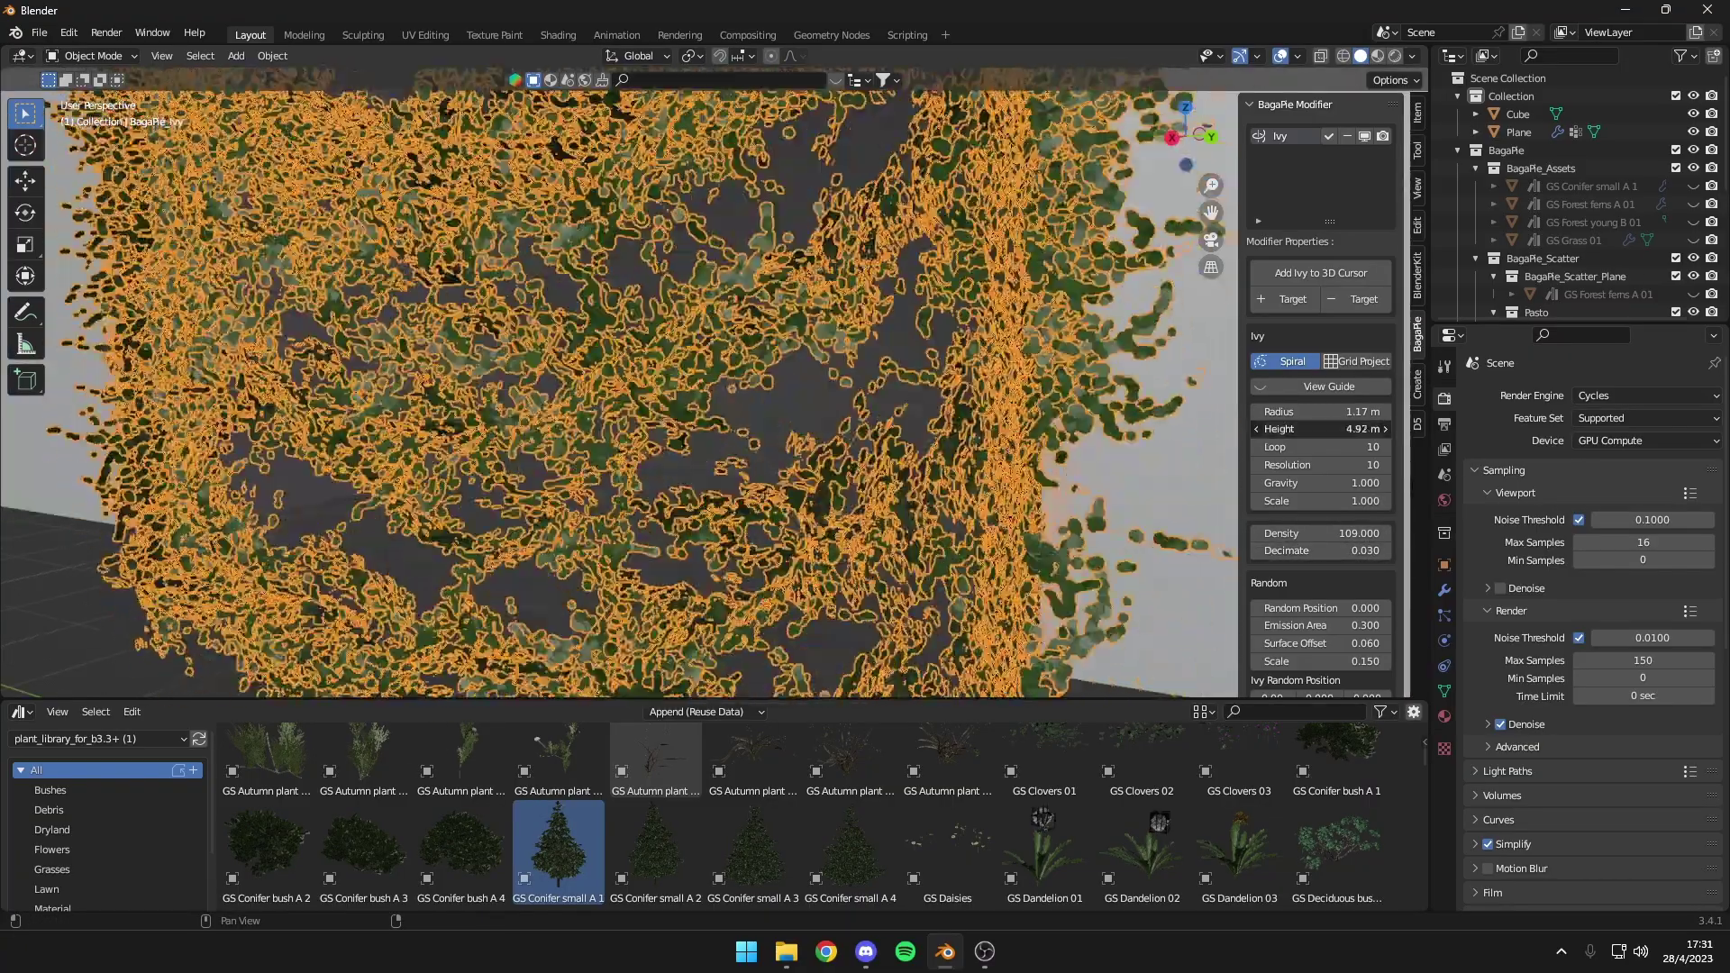
{"action": "left_click_drag", "start_coordinate": [1356, 429], "coordinate": [1365, 426]}
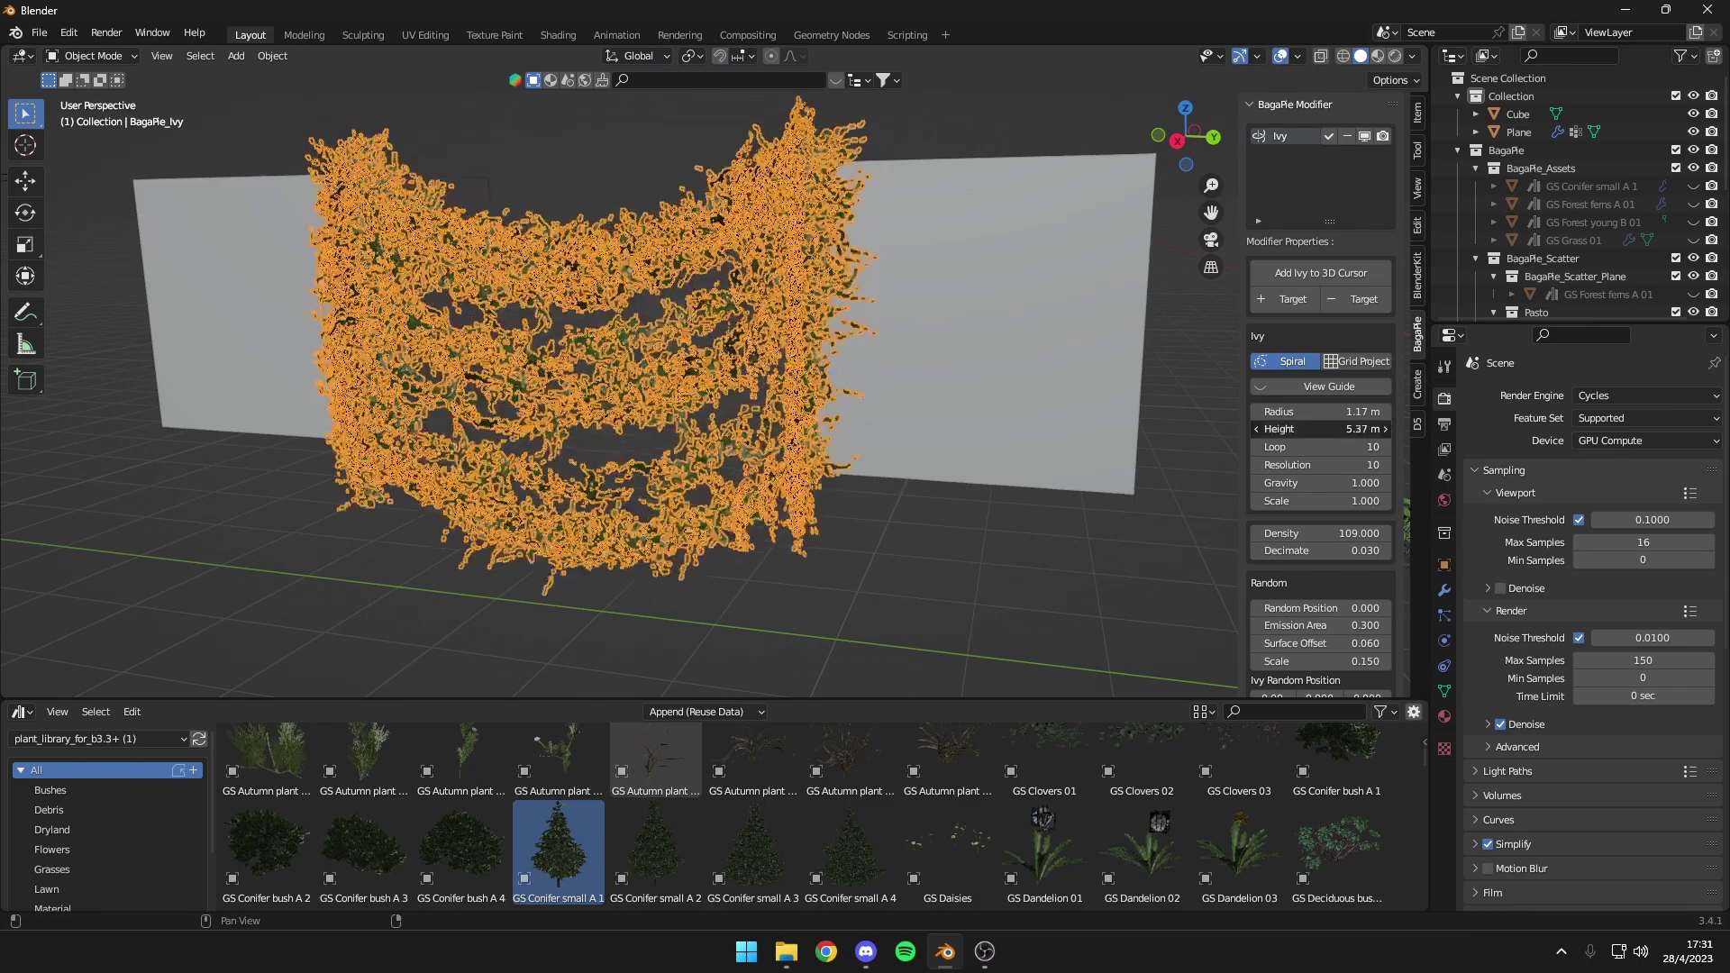
{"action": "left_click_drag", "start_coordinate": [1342, 501], "coordinate": [1315, 501]}
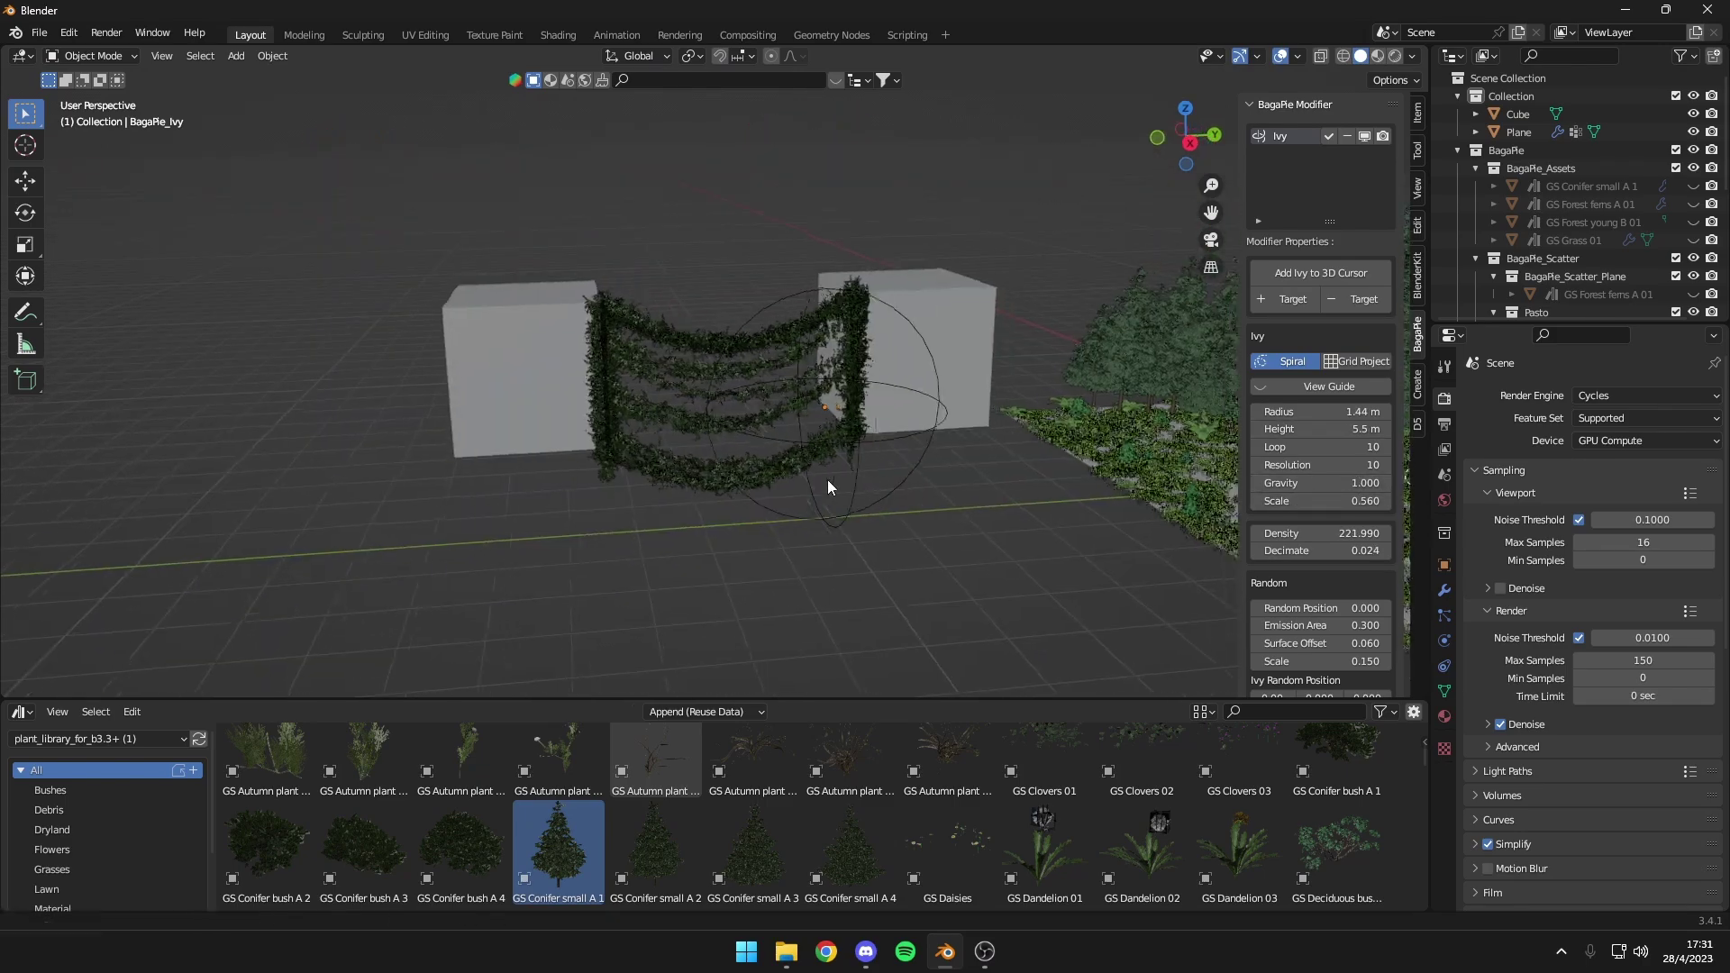
{"action": "mouse_move", "coordinate": [828, 484]}
{"action": "middle_mouse_down"}
{"action": "mouse_move", "coordinate": [627, 477]}
{"action": "mouse_move", "coordinate": [920, 494]}
{"action": "mouse_move", "coordinate": [828, 478]}
{"action": "middle_mouse_up"}
{"action": "left_click", "coordinate": [462, 340]}
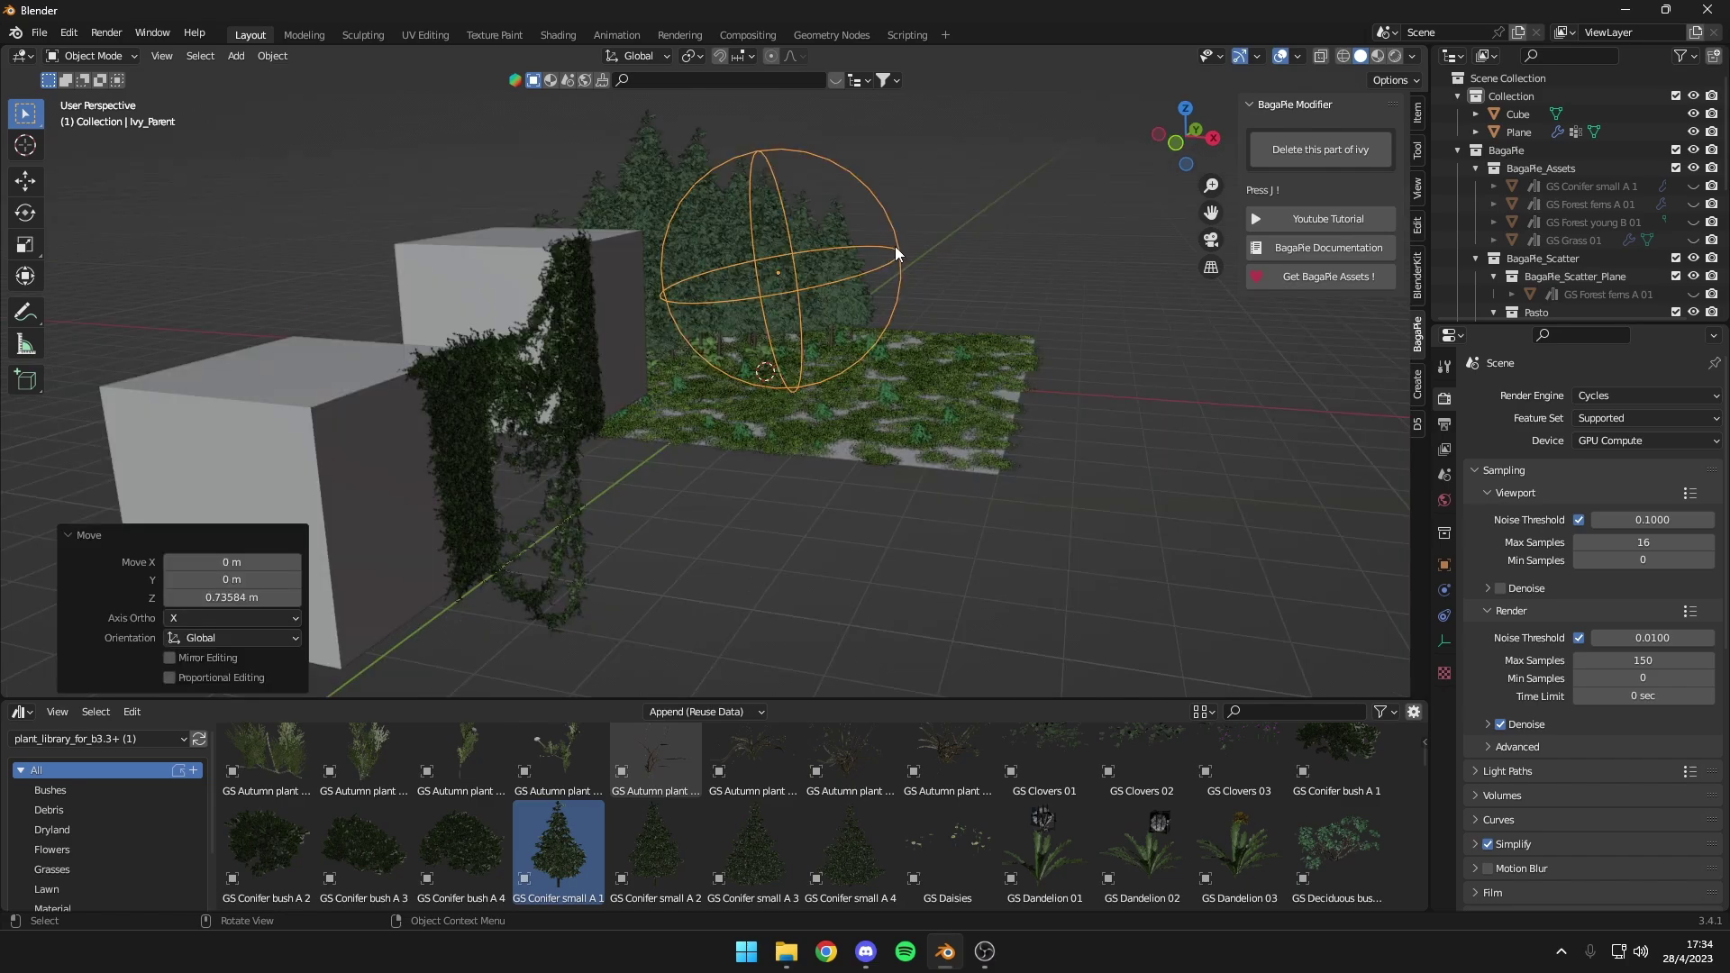
Tilt the ivy's parent sphere about the X axis
{"action": "mouse_move", "coordinate": [895, 246]}
{"action": "middle_mouse_down"}
{"action": "mouse_move", "coordinate": [814, 243]}
{"action": "mouse_move", "coordinate": [798, 310]}
{"action": "mouse_move", "coordinate": [564, 267]}
{"action": "mouse_move", "coordinate": [682, 312]}
{"action": "mouse_move", "coordinate": [645, 326]}
{"action": "middle_mouse_up"}
{"action": "key", "text": "r"}
{"action": "key", "text": "x"}
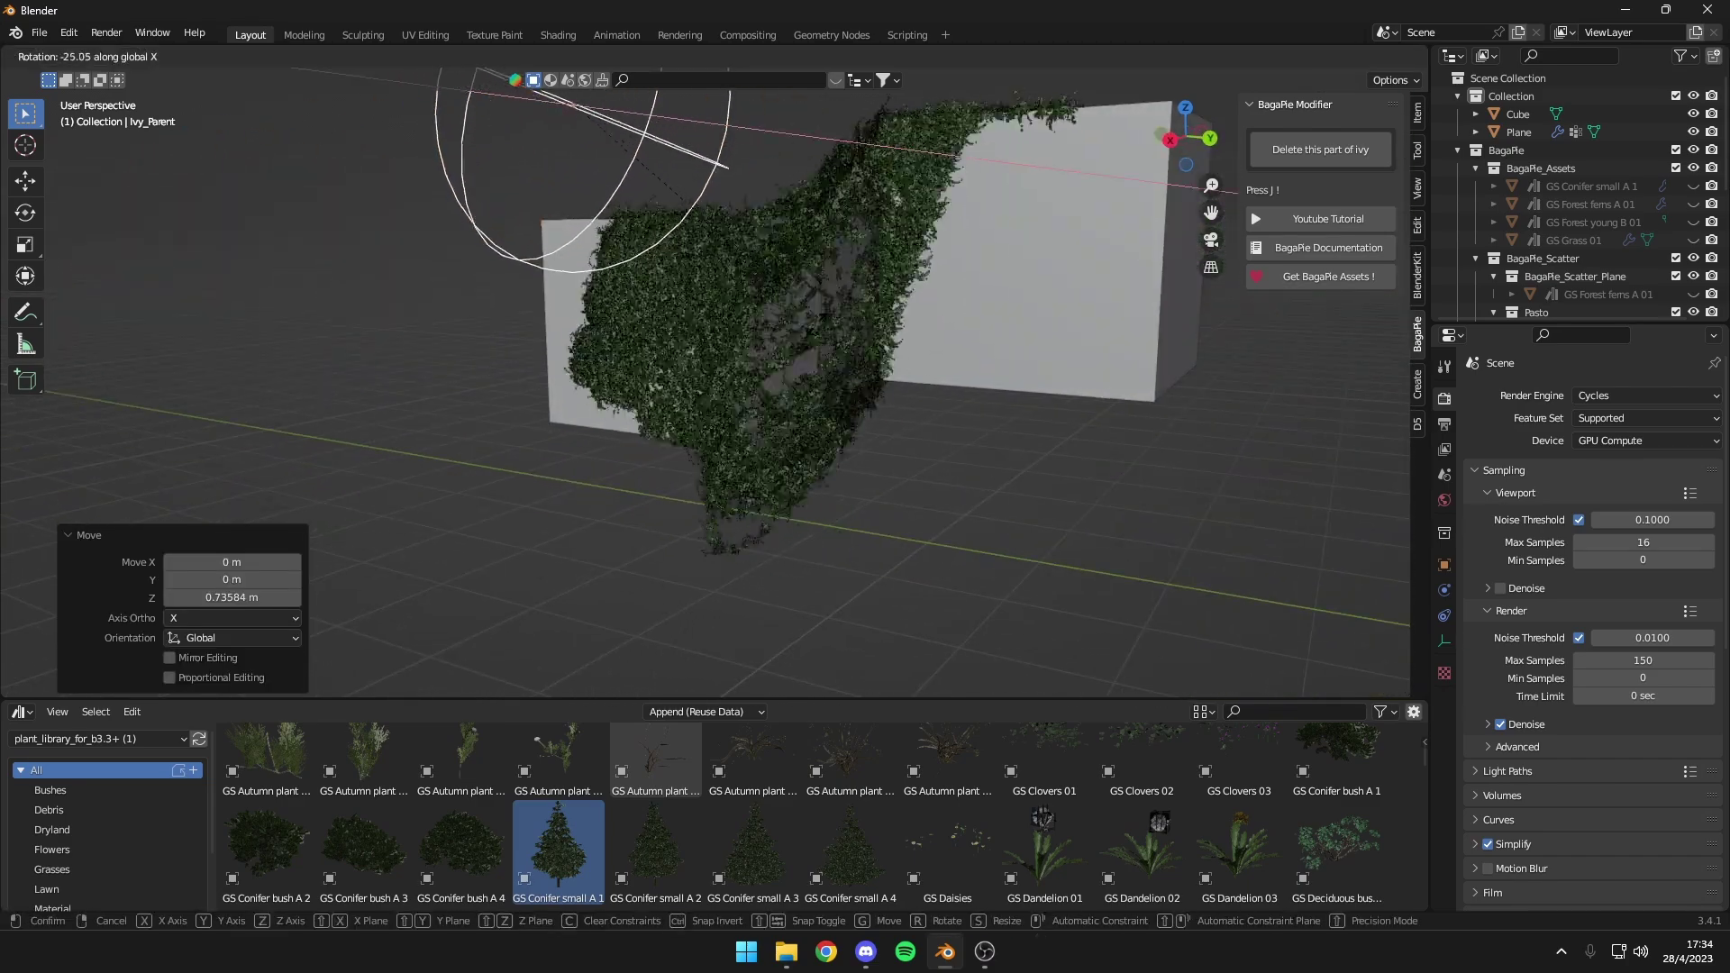
{"action": "left_click", "coordinate": [825, 162]}
Select the forest plane to show its BagaPie scatter layers, resizing the asset library area
{"action": "mouse_move", "coordinate": [830, 257]}
{"action": "middle_mouse_down"}
{"action": "mouse_move", "coordinate": [591, 371]}
{"action": "mouse_move", "coordinate": [899, 380]}
{"action": "mouse_move", "coordinate": [845, 376]}
{"action": "middle_mouse_up"}
{"action": "left_click", "coordinate": [845, 376]}
{"action": "scroll", "coordinate": [764, 375], "scroll_direction": "up", "scroll_amount": 3}
{"action": "scroll", "coordinate": [791, 526], "scroll_direction": "up", "scroll_amount": 2}
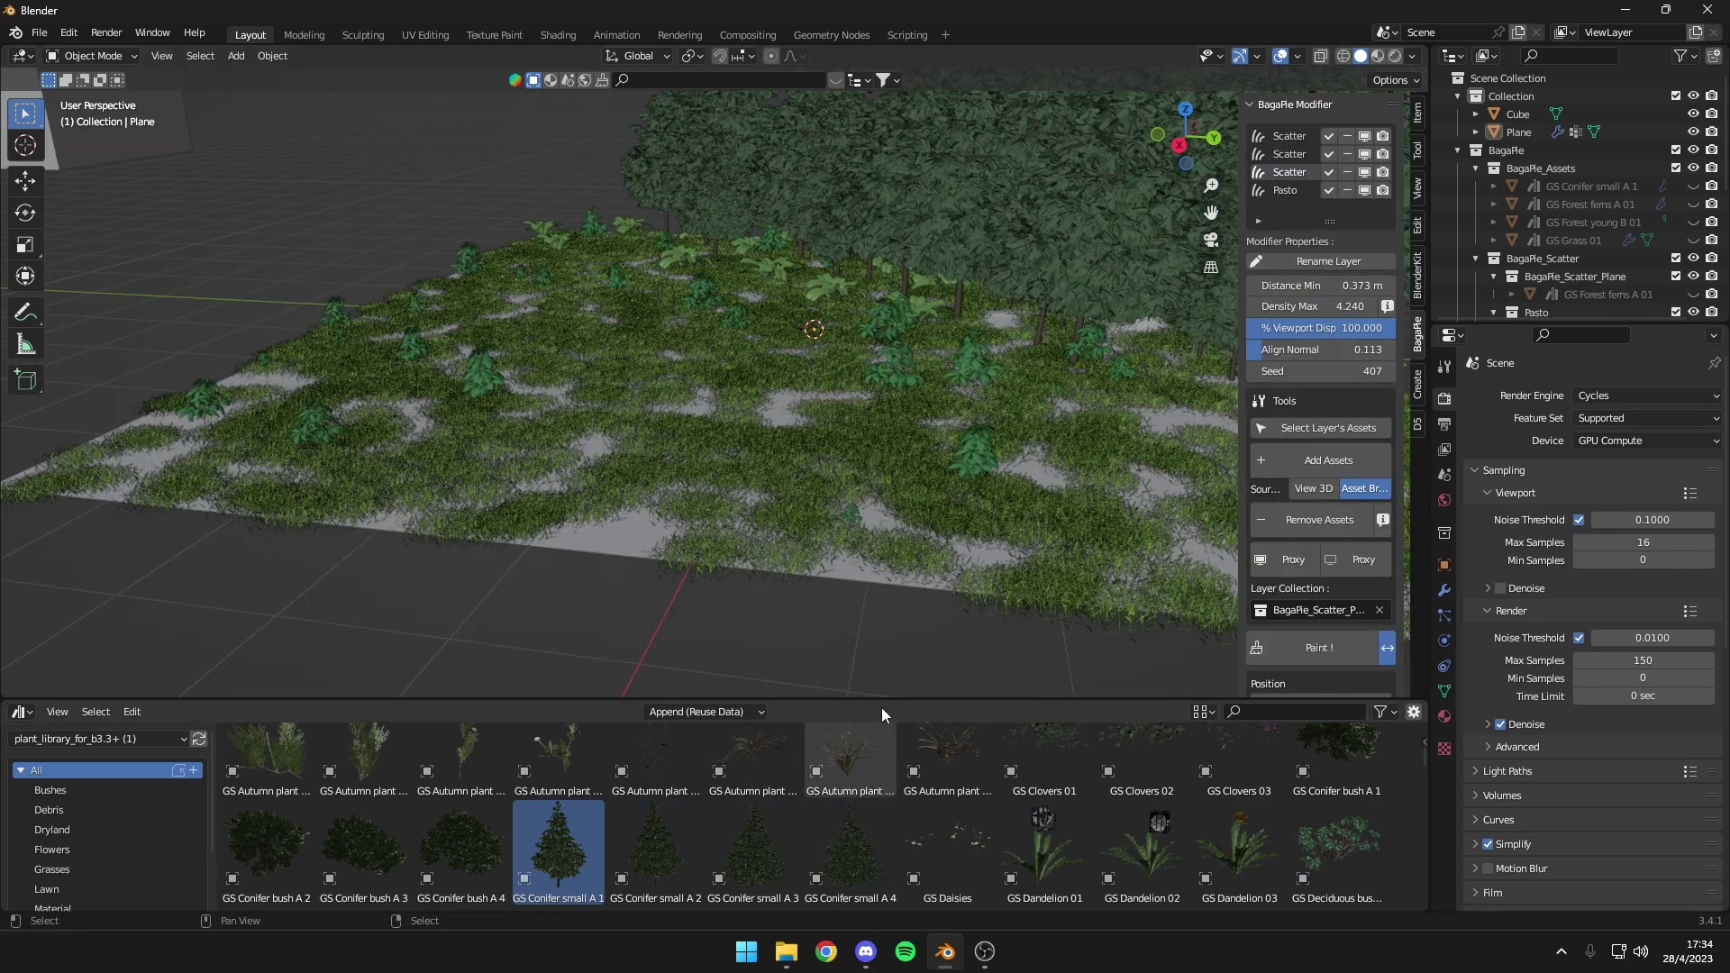
{"action": "mouse_move", "coordinate": [881, 701]}
{"action": "left_mouse_down"}
{"action": "mouse_move", "coordinate": [887, 596]}
{"action": "mouse_move", "coordinate": [635, 721]}
{"action": "left_mouse_up"}
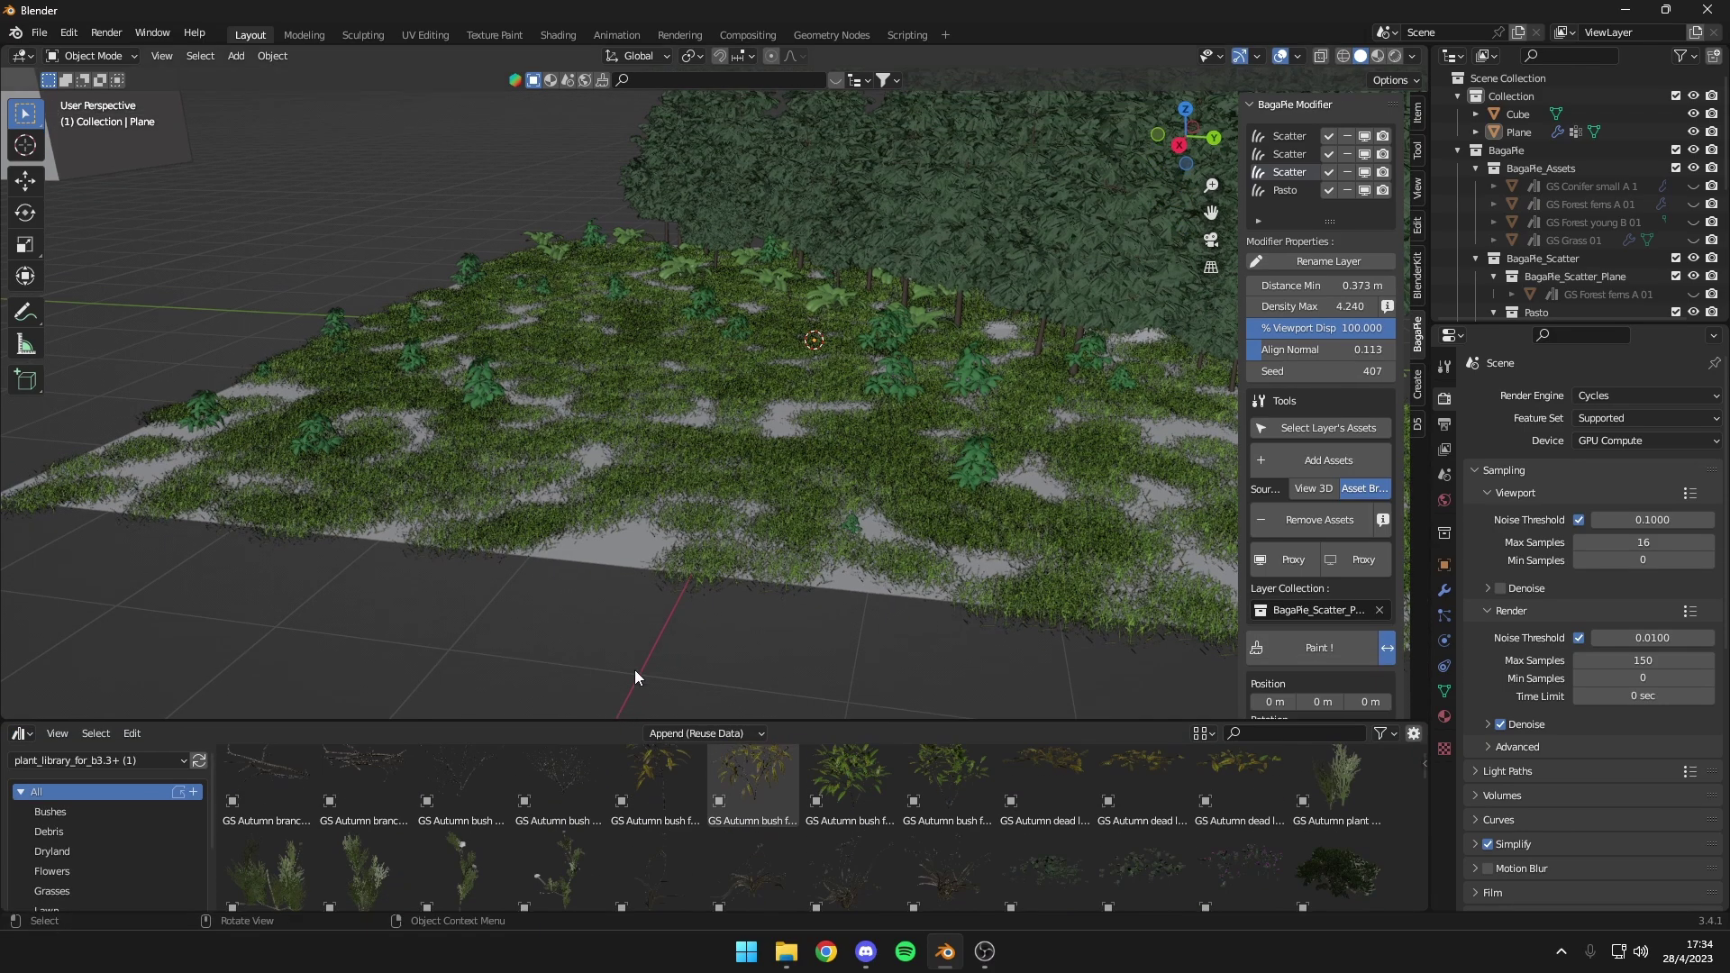
{"action": "scroll", "coordinate": [661, 560], "scroll_direction": "down", "scroll_amount": 5}
{"action": "mouse_move", "coordinate": [678, 560]}
{"action": "middle_mouse_down"}
{"action": "mouse_move", "coordinate": [748, 532]}
{"action": "mouse_move", "coordinate": [765, 613]}
{"action": "mouse_move", "coordinate": [720, 602]}
{"action": "middle_mouse_up"}
{"action": "scroll", "coordinate": [766, 613], "scroll_direction": "up", "scroll_amount": 5}
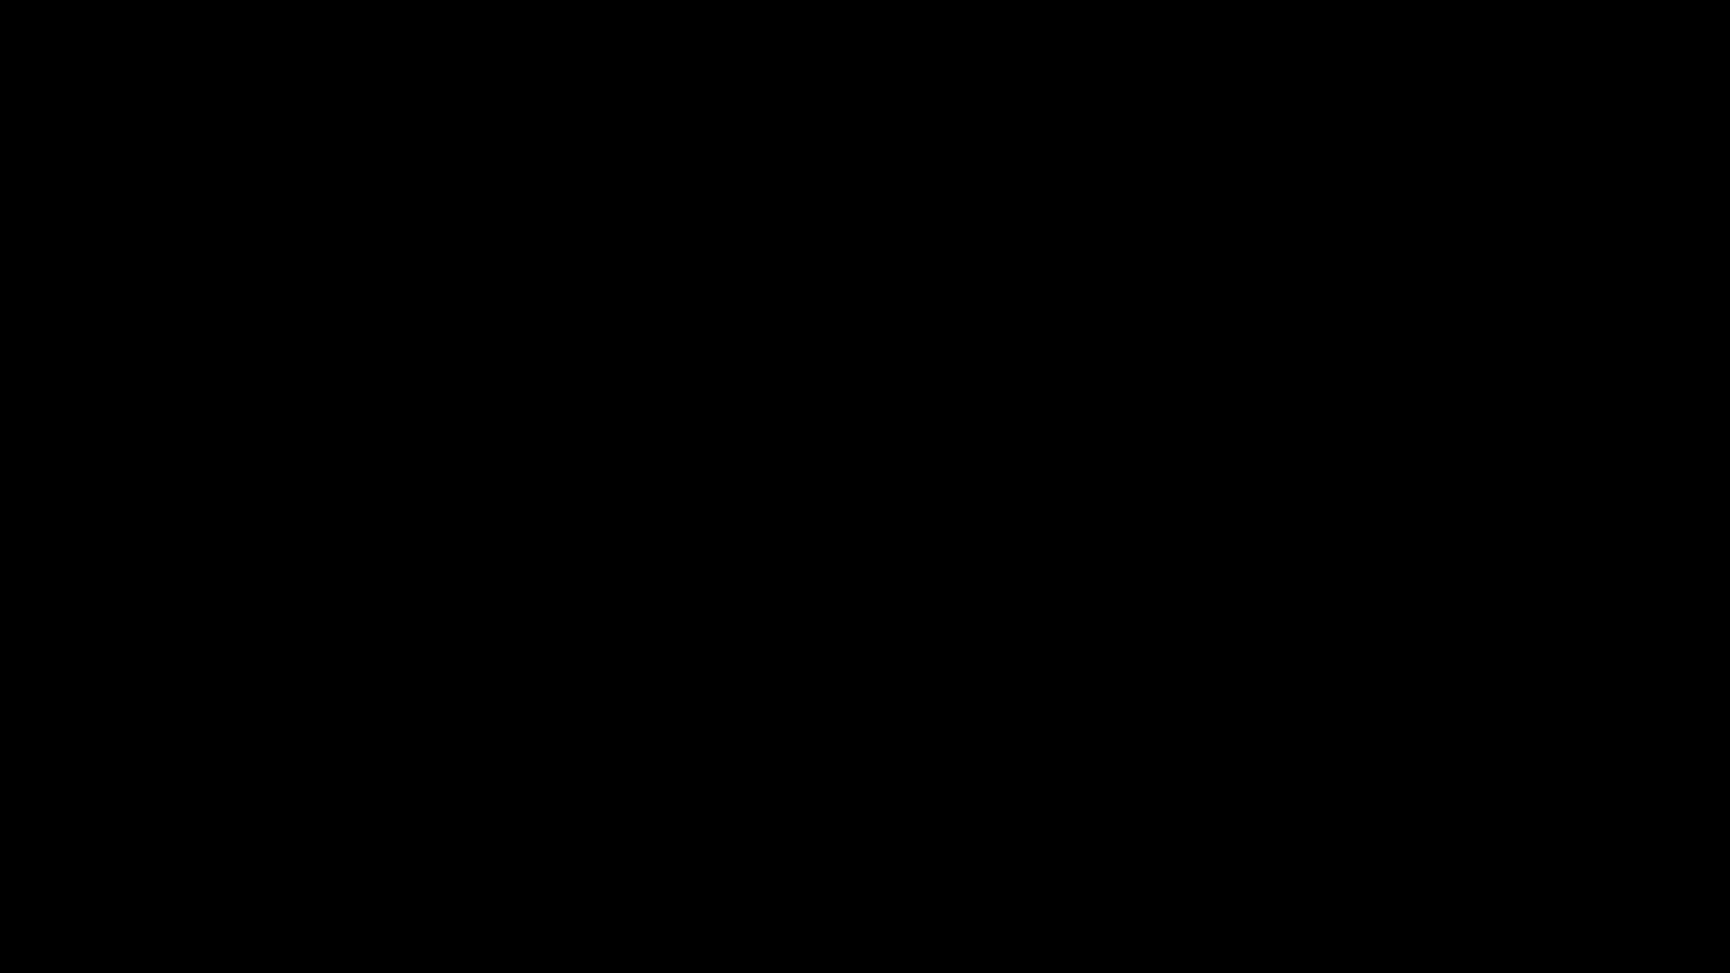